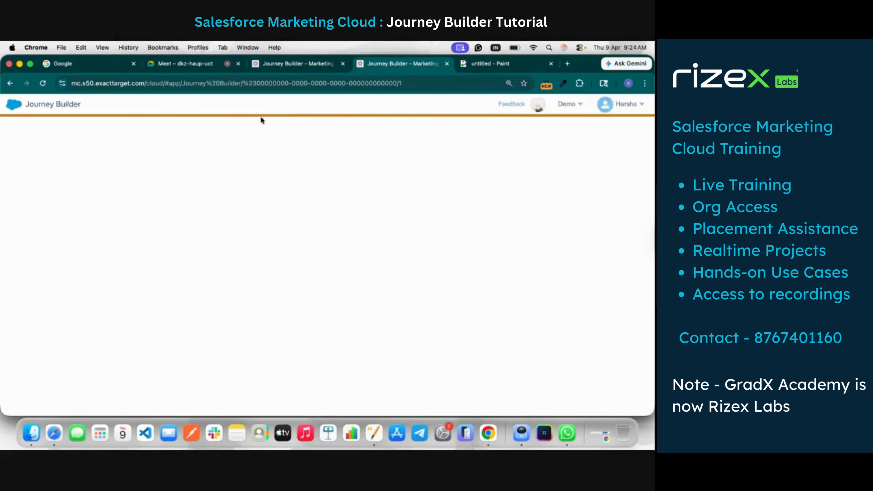
Open the subscribers' data extensions in Email Studio and start creating a Standard Data Extension
mouse_move(27, 113)
mouse_move(21, 152)
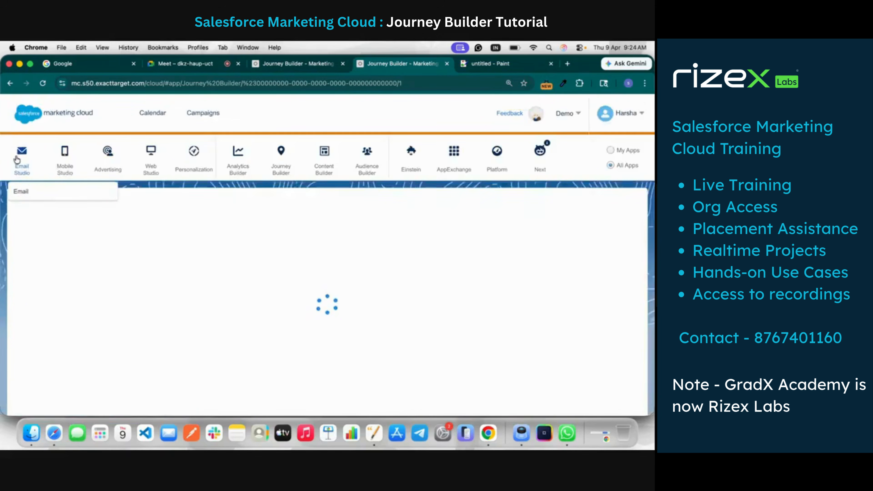
click(29, 191)
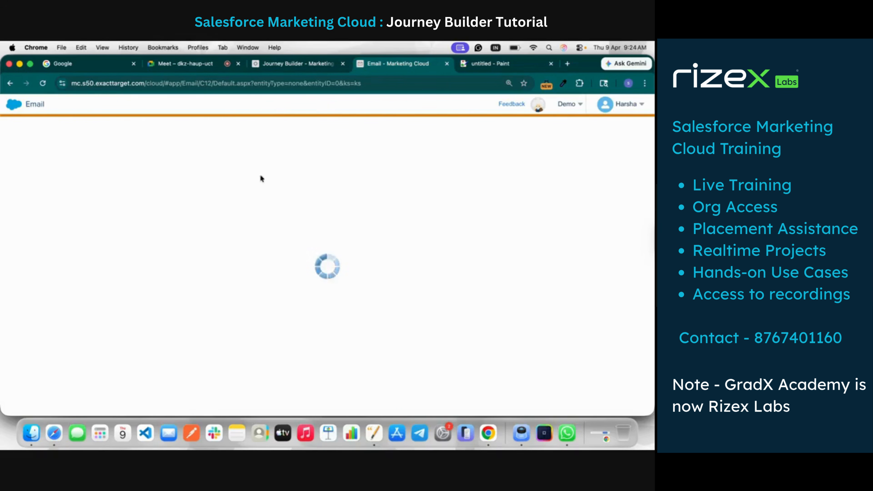
mouse_move(186, 105)
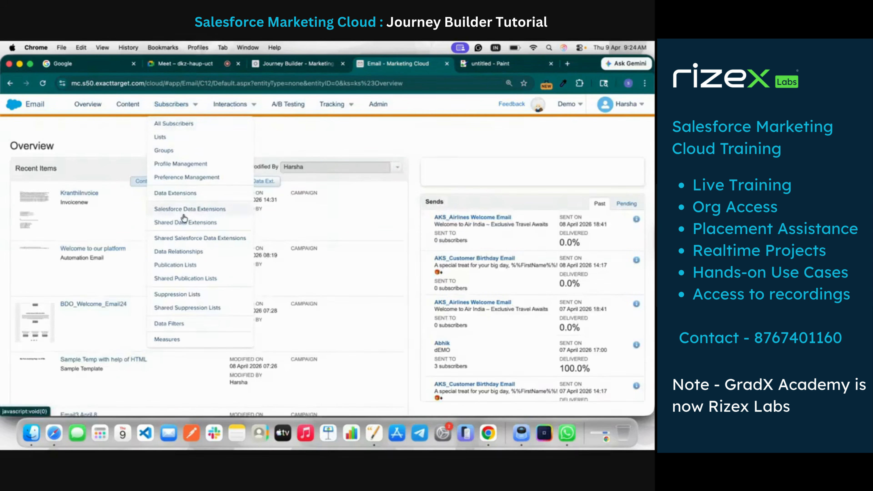
click(187, 192)
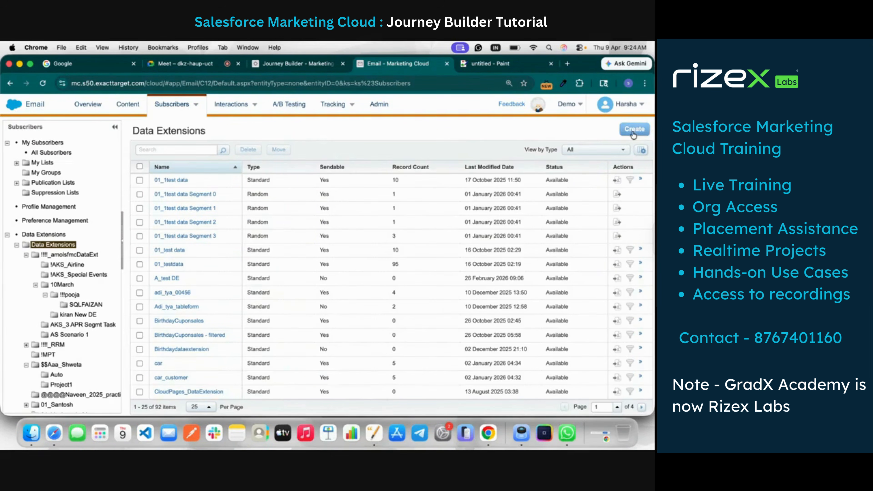
click(634, 134)
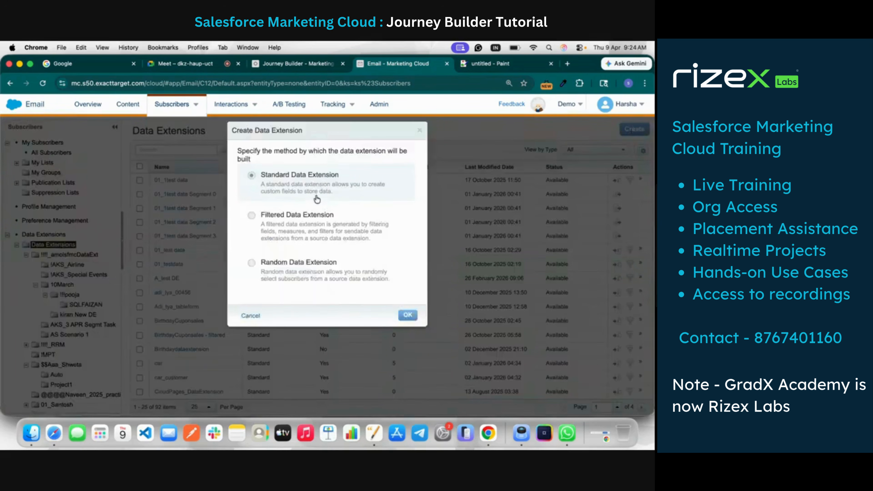
click(409, 317)
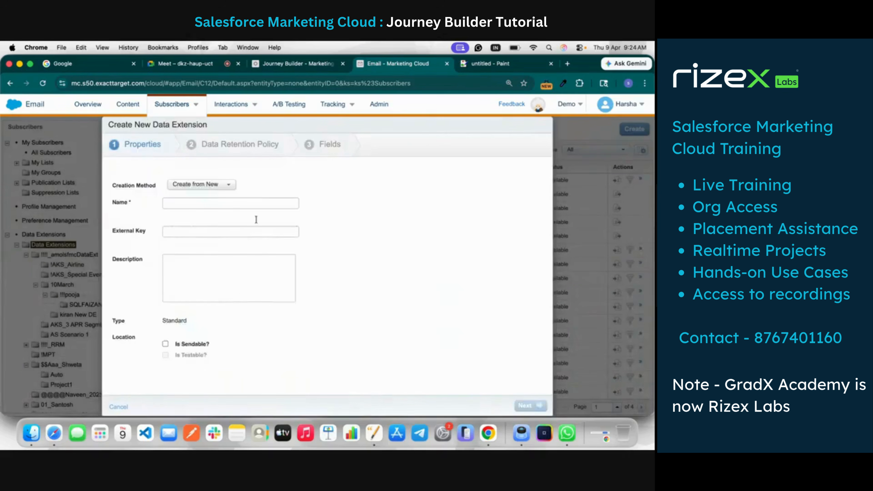
click(209, 185)
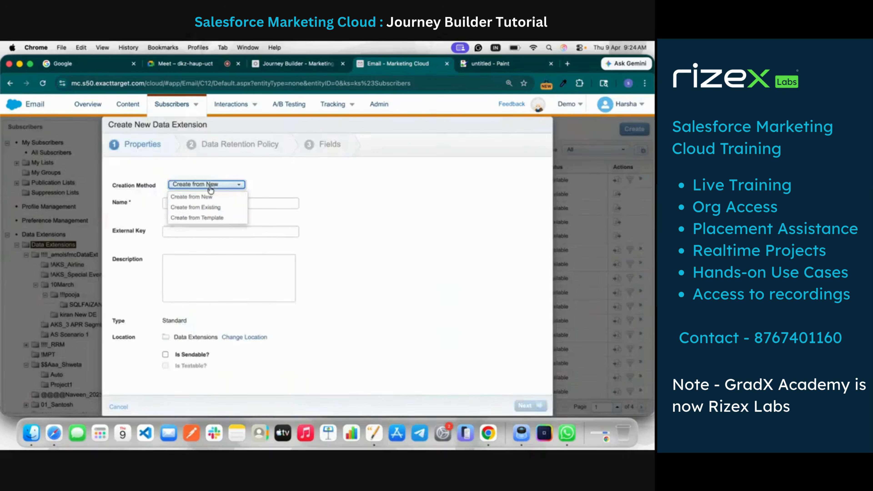
click(201, 208)
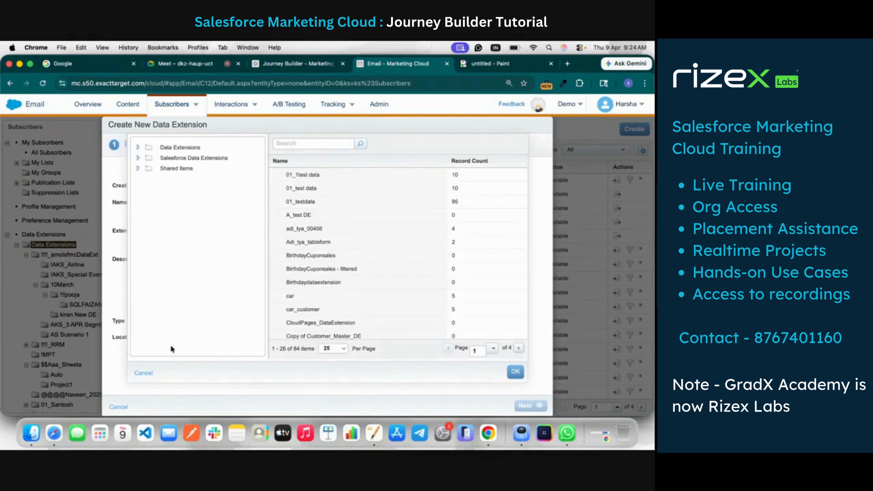
click(144, 374)
click(233, 189)
click(234, 196)
Name the new data extension StudentDEExample9thApril and make it sendable
click(208, 206)
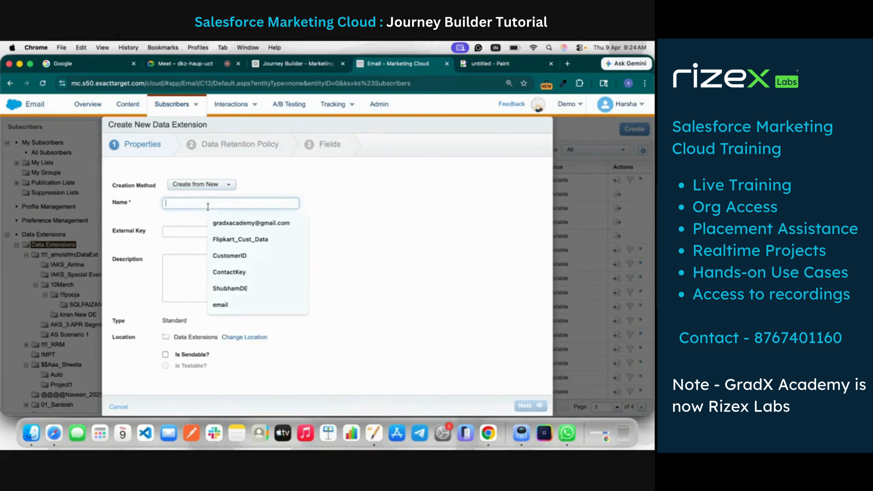
text(StudentDEExample9thApril)
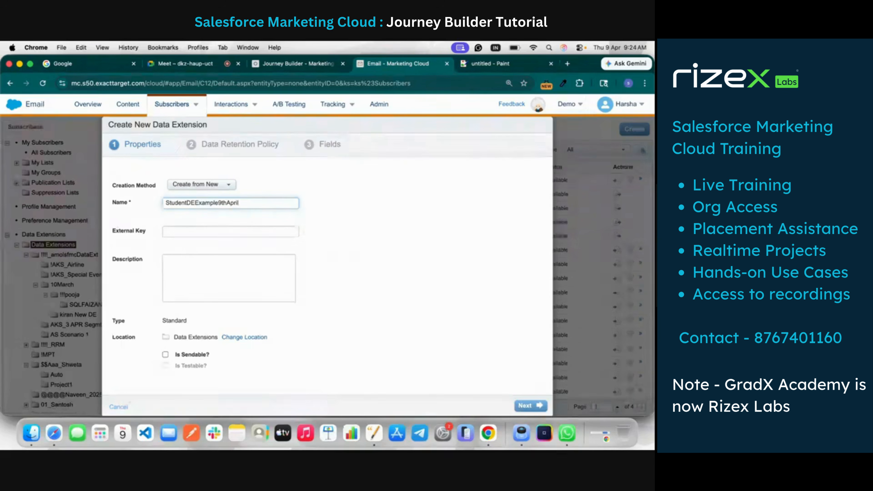
click(161, 252)
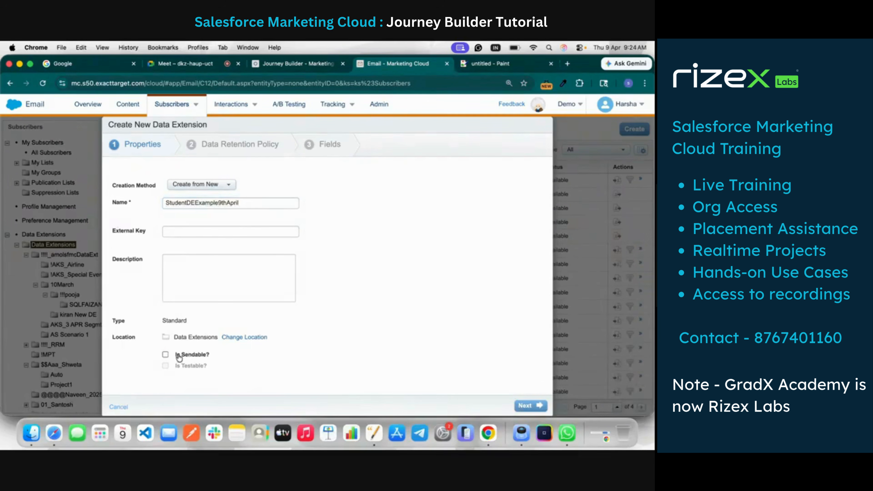
click(165, 355)
Change the data extension's location to the sixth subfolder inside the Data Extensions folder
click(242, 337)
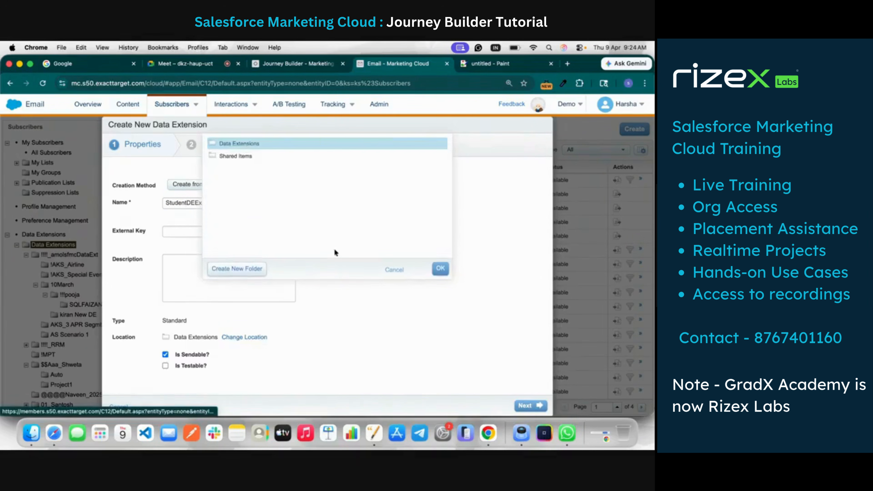
double_click(265, 144)
scroll(244, 223, down, 3)
scroll(244, 237, down, 10)
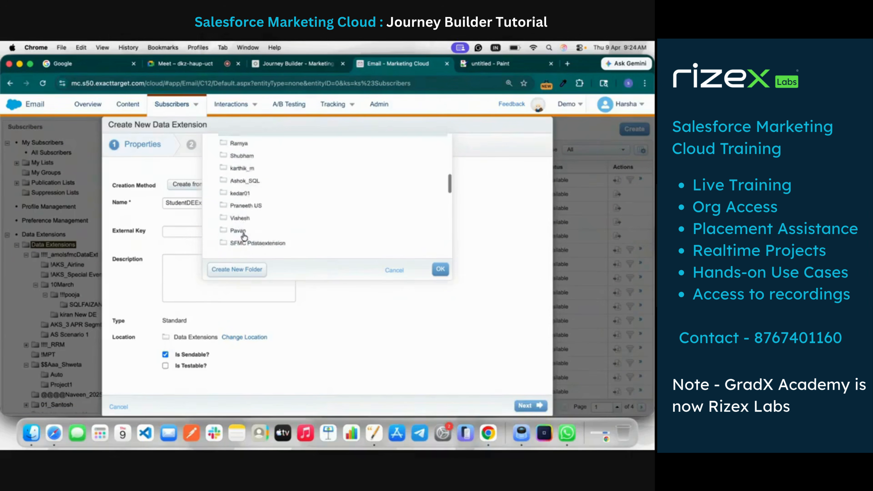
scroll(243, 236, up, 3)
scroll(244, 237, down, 3)
scroll(255, 230, up, 5)
scroll(262, 224, up, 10)
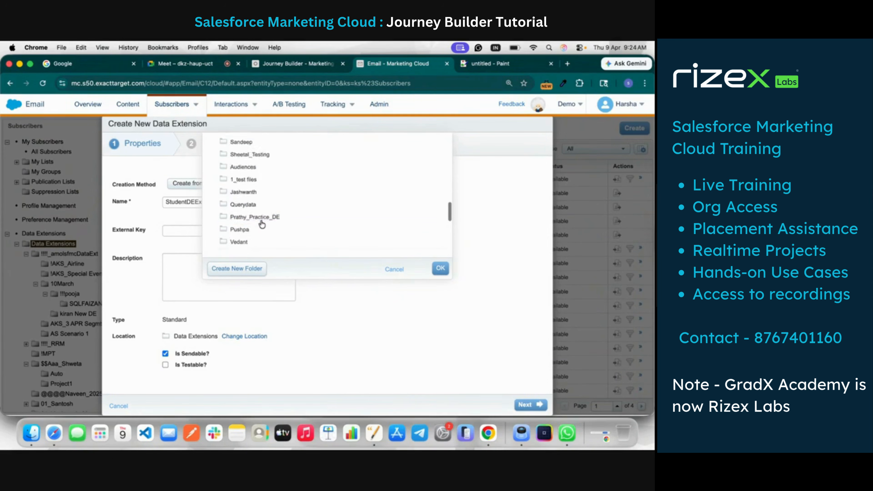
scroll(262, 224, down, 10)
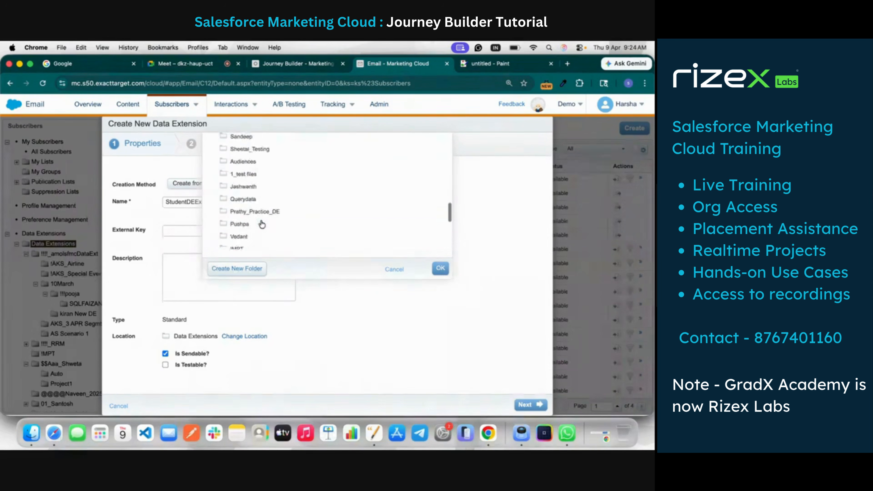
scroll(262, 224, up, 15)
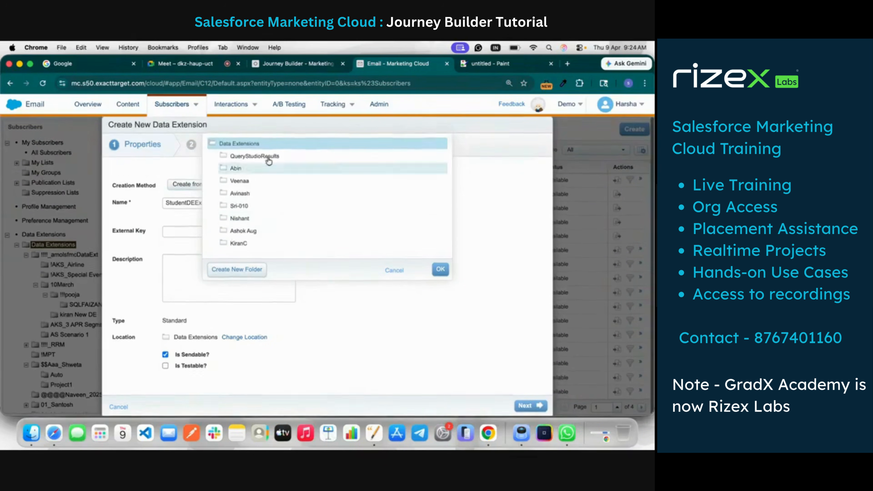
scroll(262, 224, down, 3)
scroll(263, 215, up, 5)
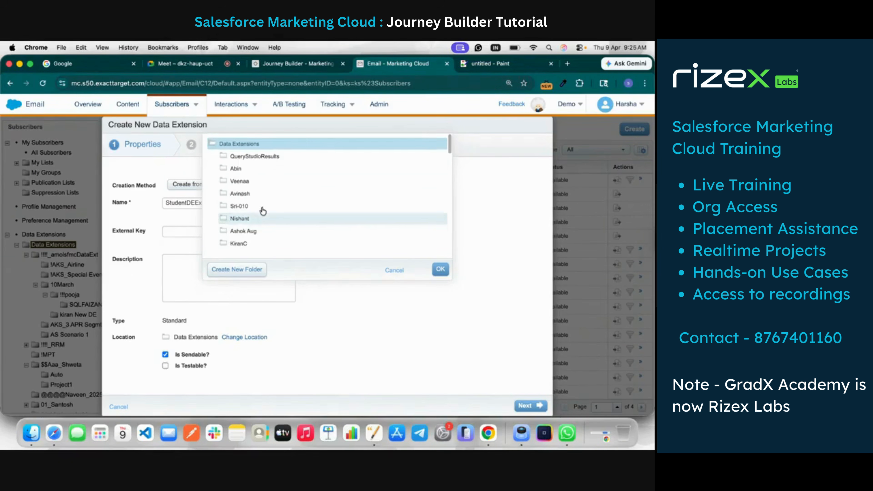
scroll(256, 198, down, 3)
scroll(257, 198, up, 3)
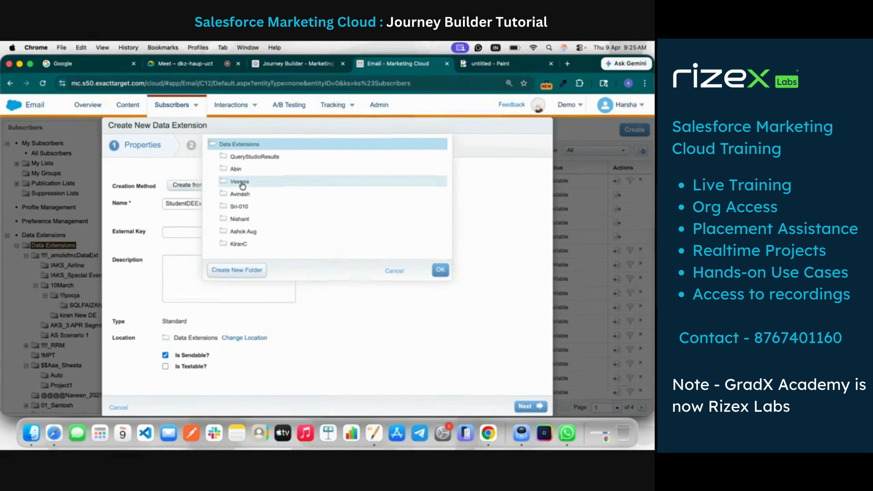
click(277, 218)
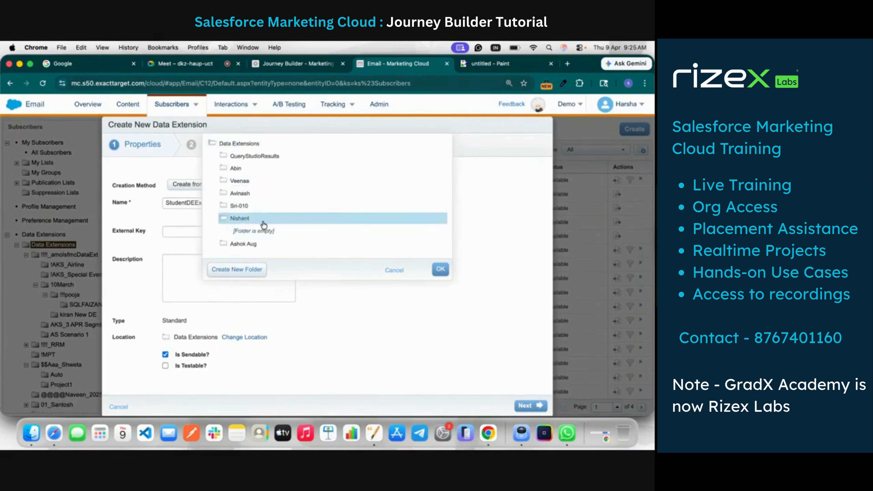
scroll(308, 219, down, 5)
scroll(311, 220, down, 5)
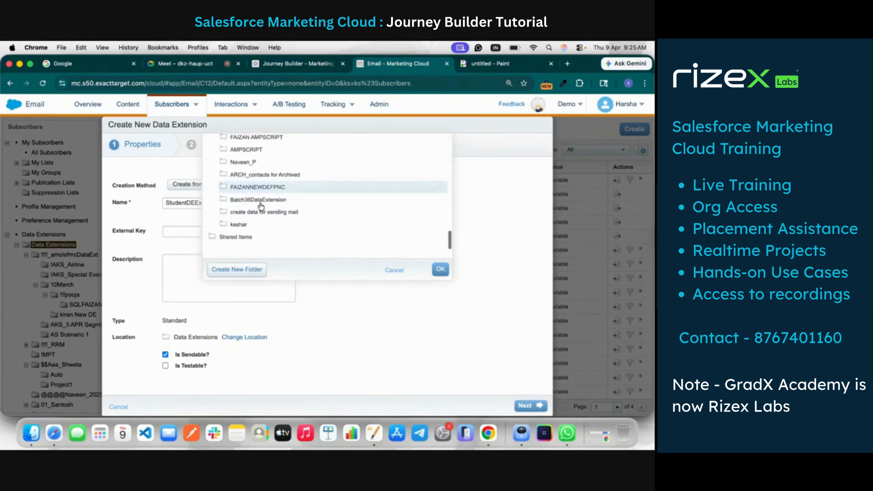
click(440, 269)
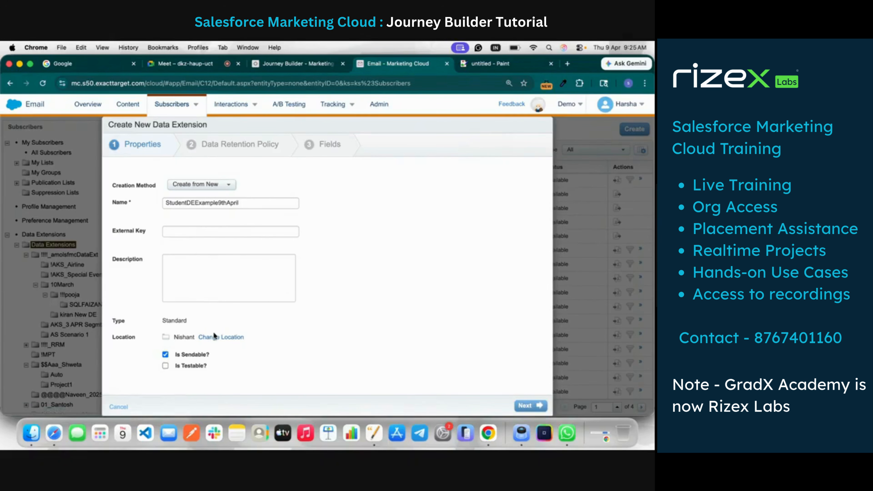
double_click(182, 337)
Continue to the Data Retention Policy, turn the retention setting off and proceed to the field definitions
click(531, 404)
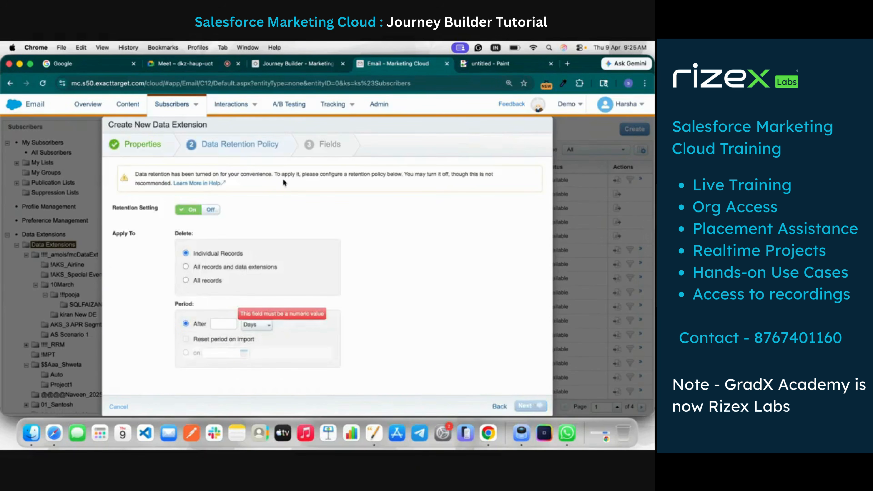
click(210, 210)
click(531, 406)
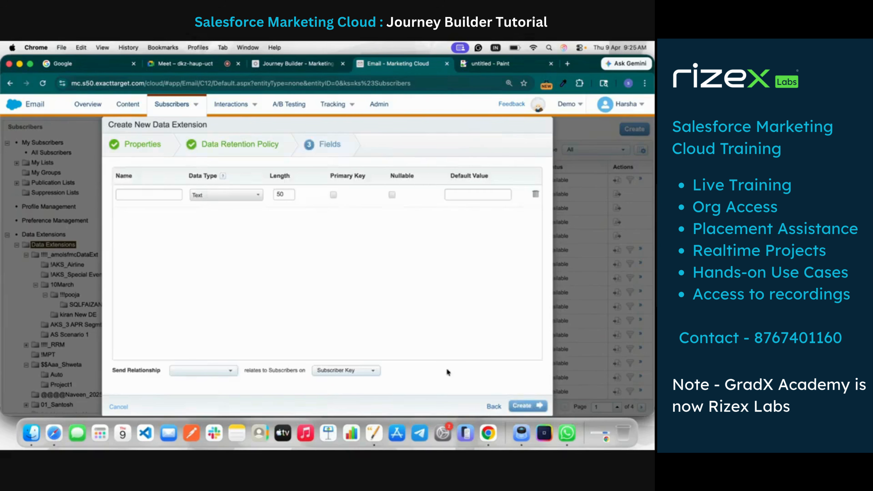
Define a StudentID field as the primary key, followed by FirstName and LastName fields
click(164, 193)
text(StudentID)
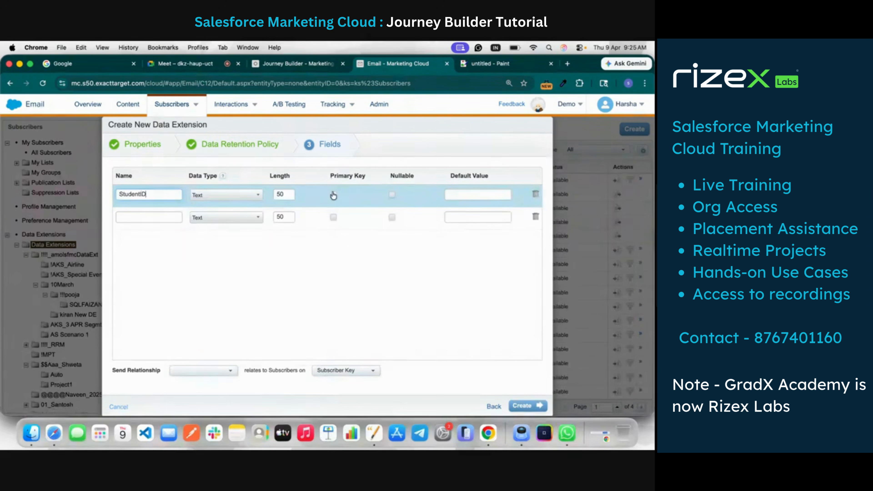
click(167, 217)
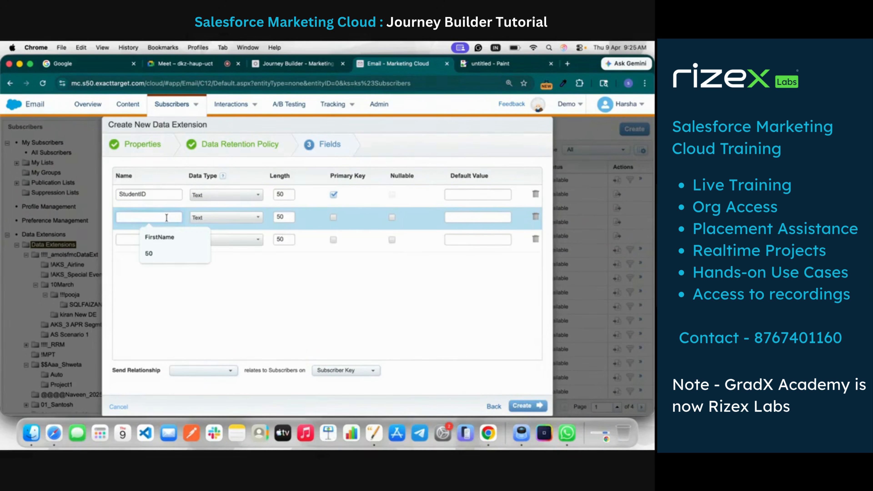
text(FirstName)
click(150, 239)
text(LastName)
Add City, Email, State and Country fields and delete the unused blank field row
click(151, 261)
text(City)
click(165, 285)
text(E)
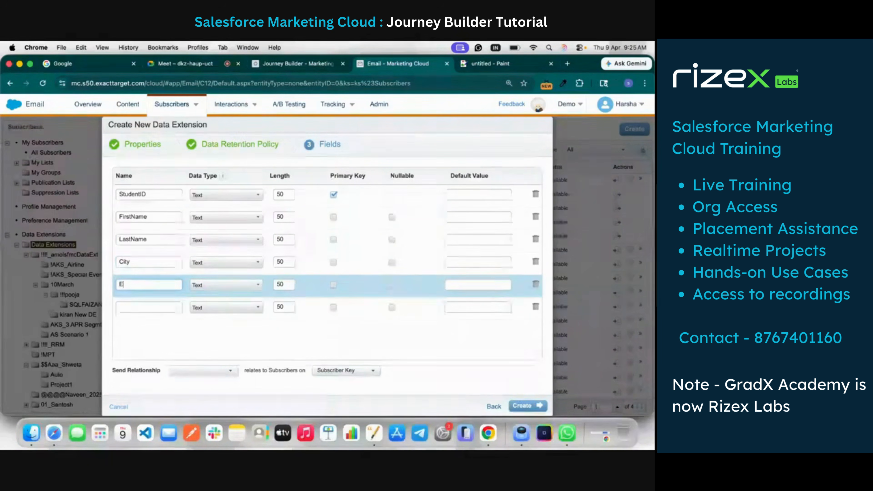
text(mail)
click(163, 306)
text(State)
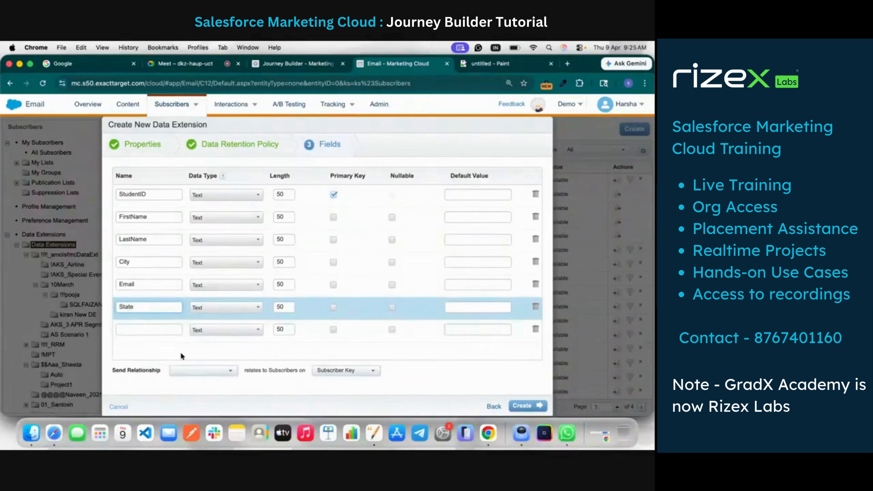
click(164, 329)
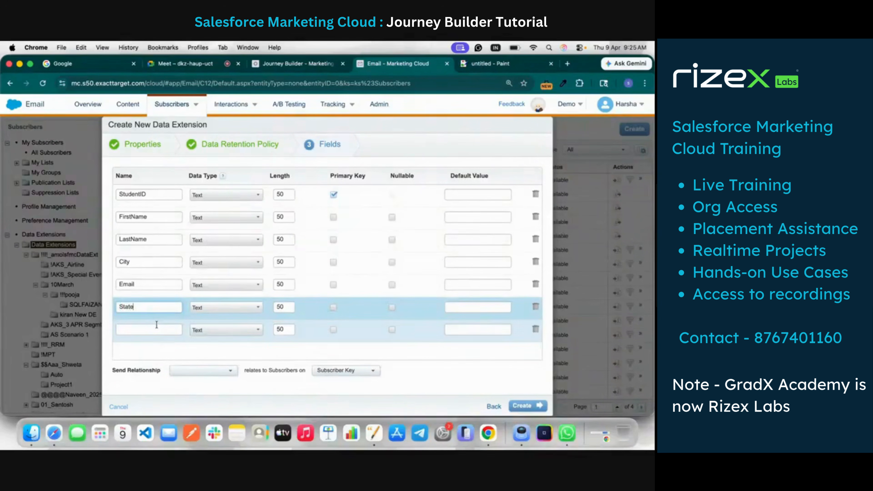
text(Countr)
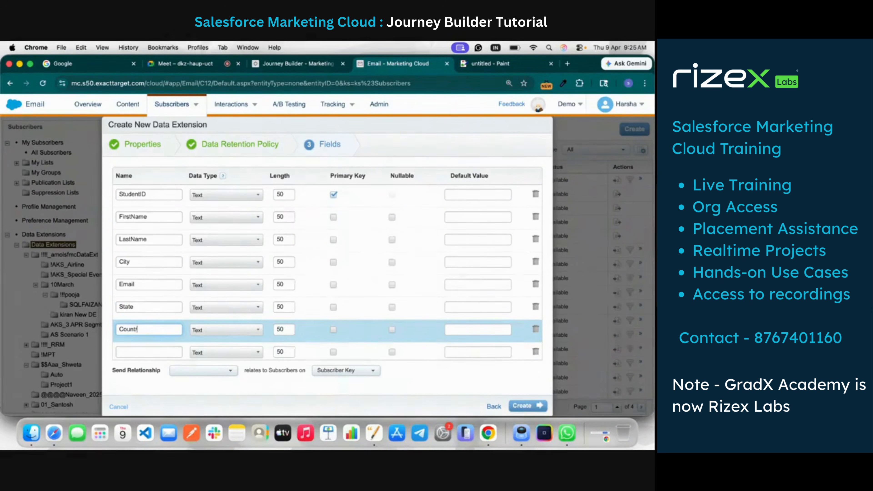
text(y)
scroll(391, 343, down, 1)
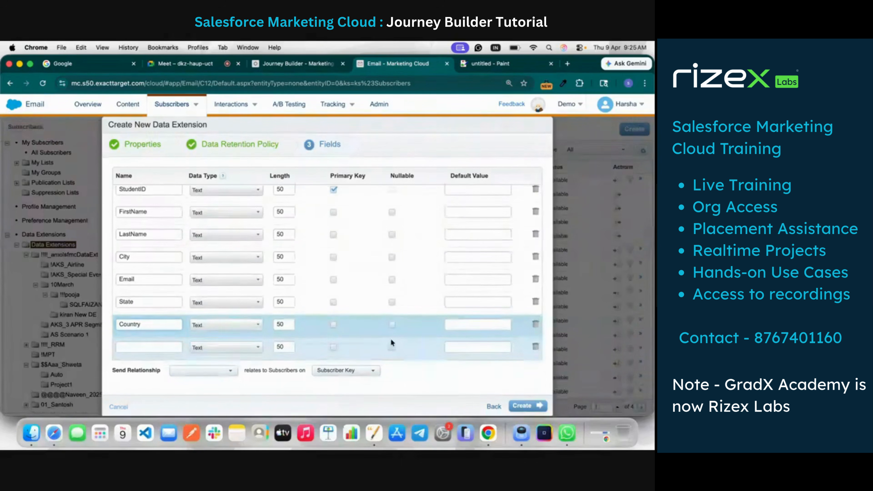
click(536, 346)
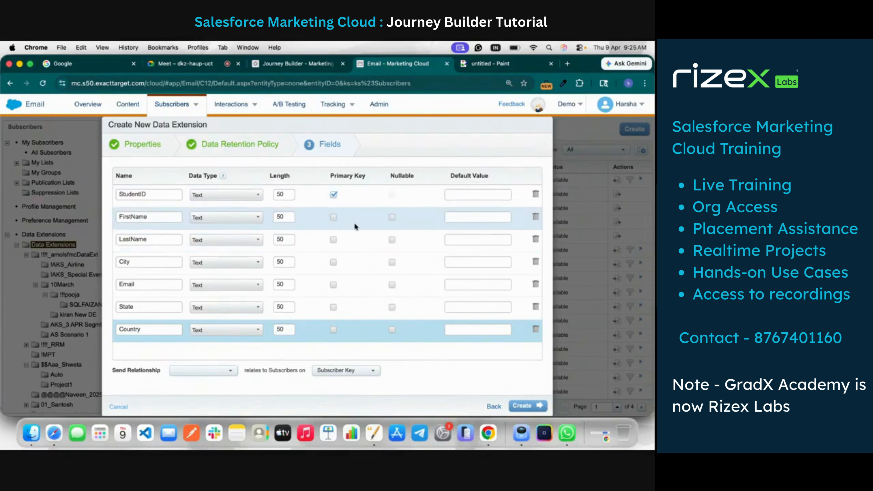
Make the FirstName, LastName, City, Email, State and Country fields nullable
click(392, 217)
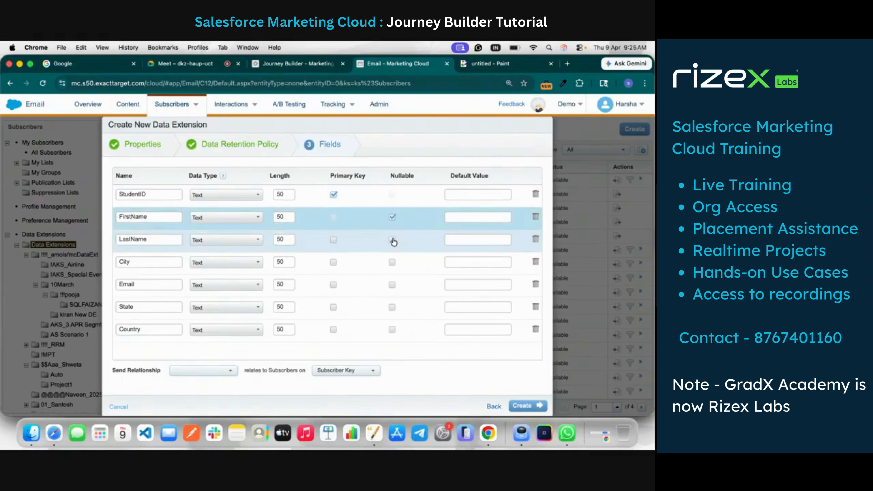
click(392, 239)
click(392, 262)
click(392, 284)
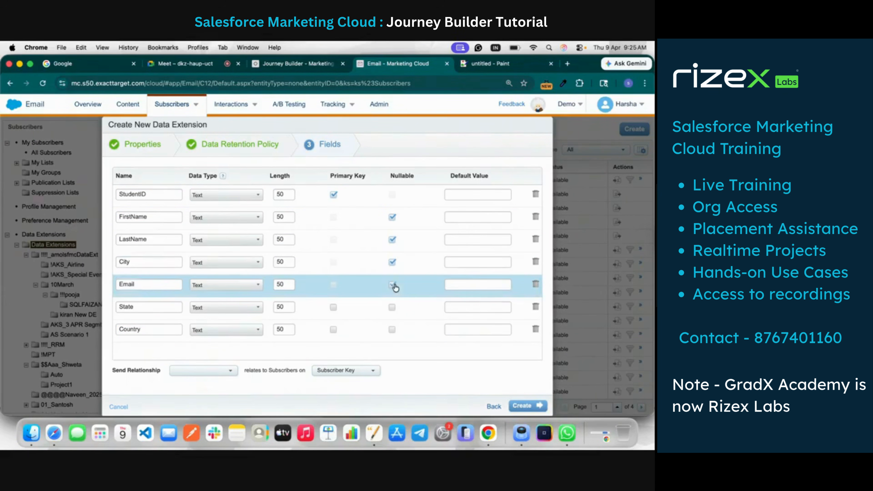
click(393, 330)
Set the Email field's data type to EmailAddress, relate StudentID to Subscriber Key for sending, and create the data extension
click(224, 284)
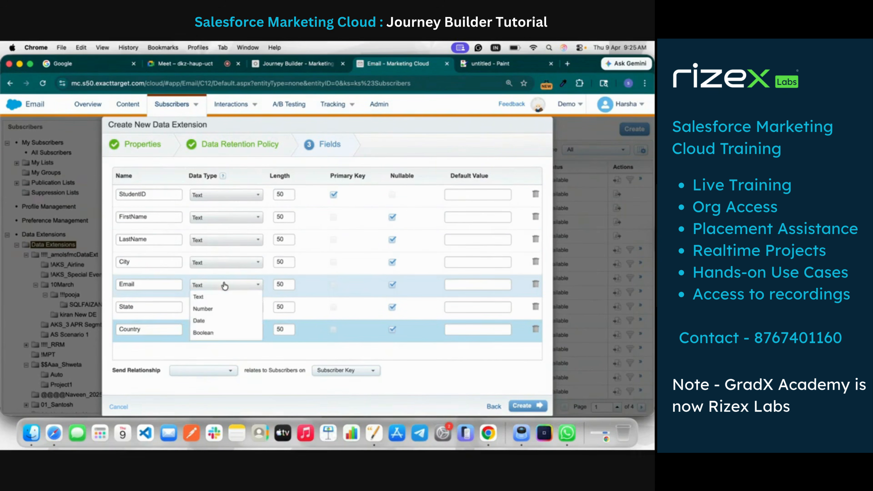
scroll(231, 309, down, 3)
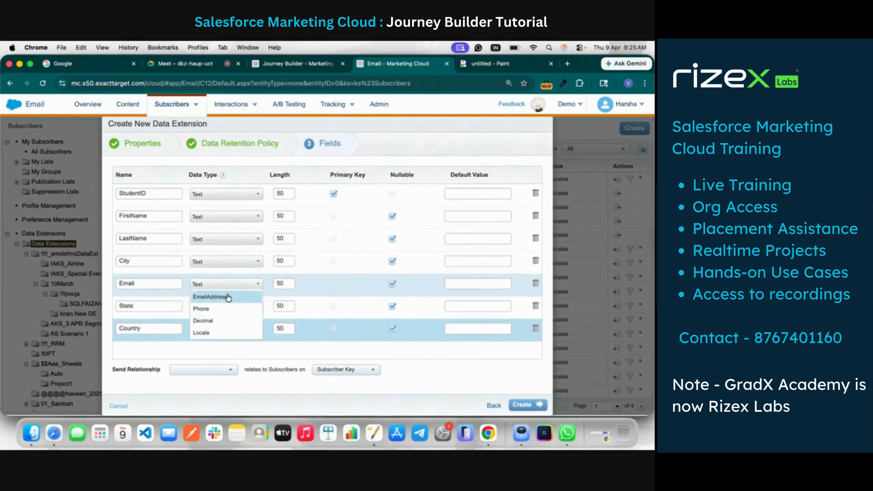
click(220, 296)
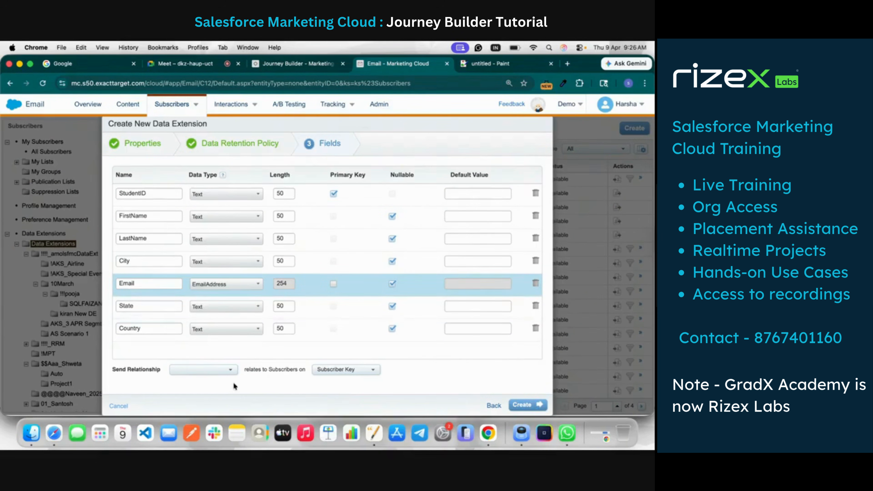
click(220, 370)
click(216, 382)
click(523, 405)
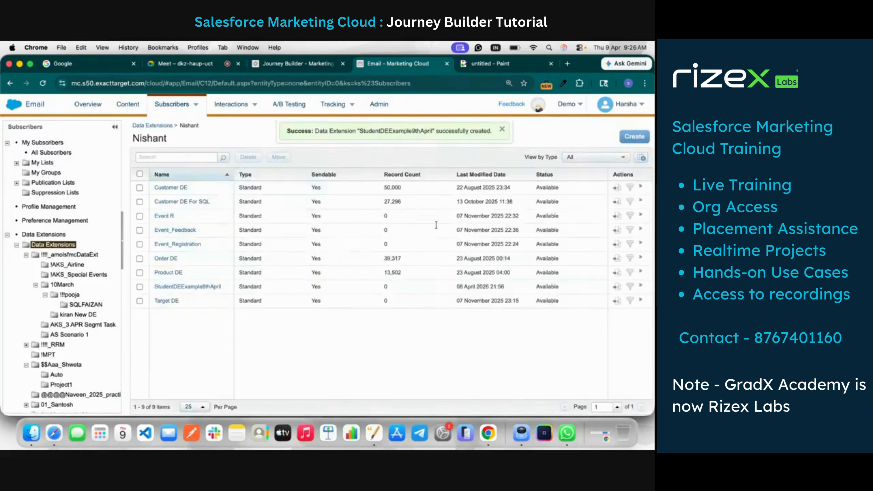
Find the folder containing StudentDEExample9thApril in the Data Extensions tree by searching the page for its name, and open it
scroll(59, 267, down, 10)
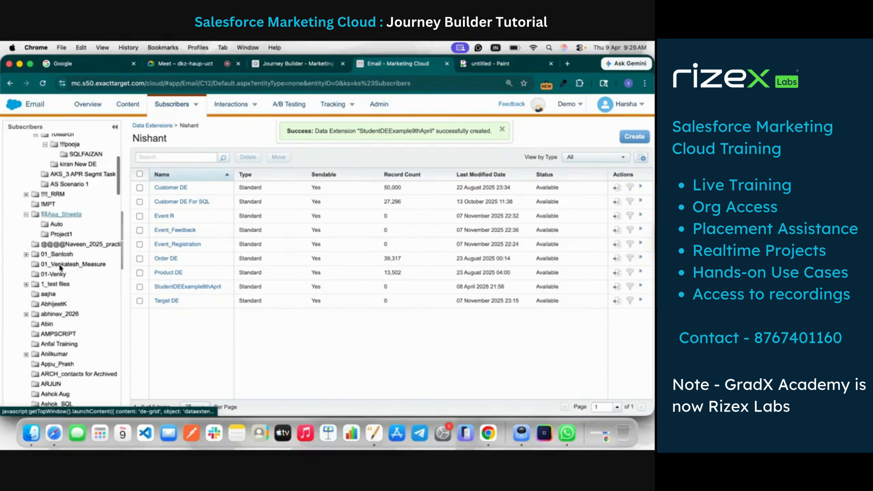
scroll(60, 264, down, 8)
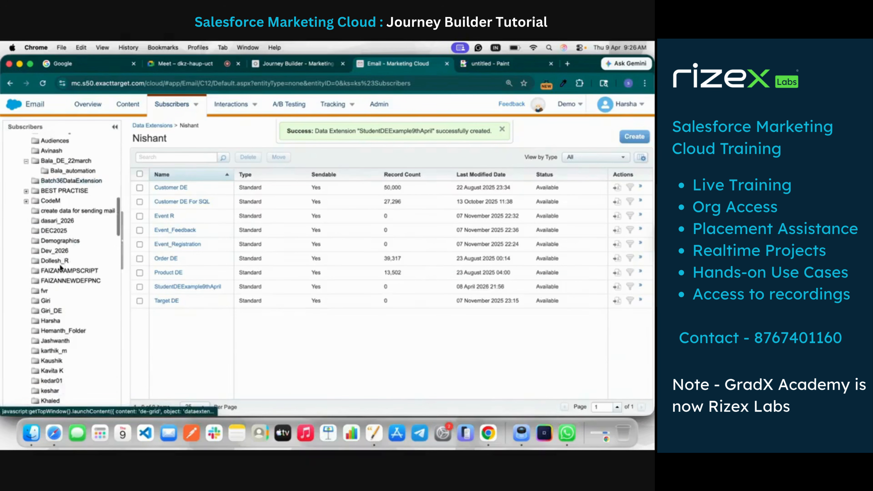
key(cmd+f)
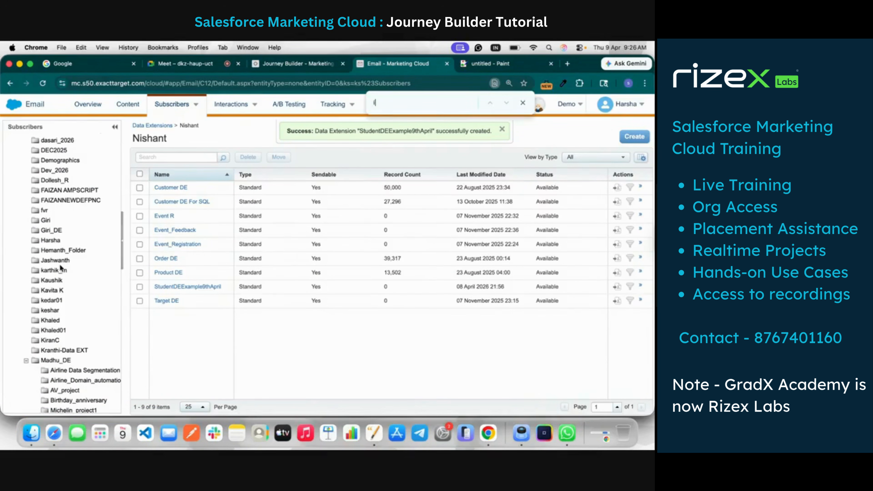
text(nisha)
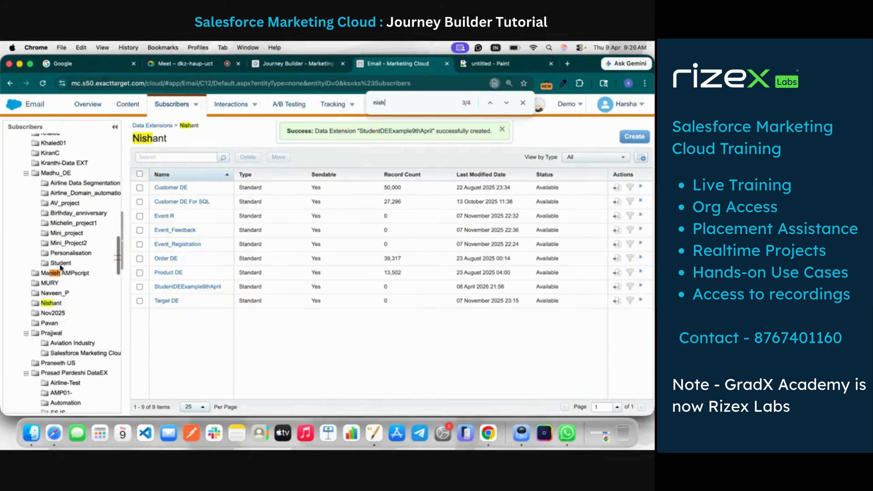
click(51, 304)
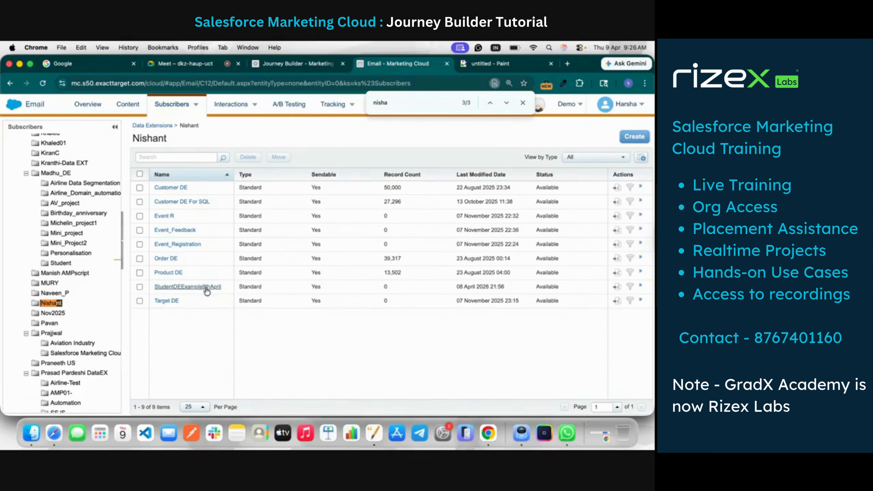
click(524, 106)
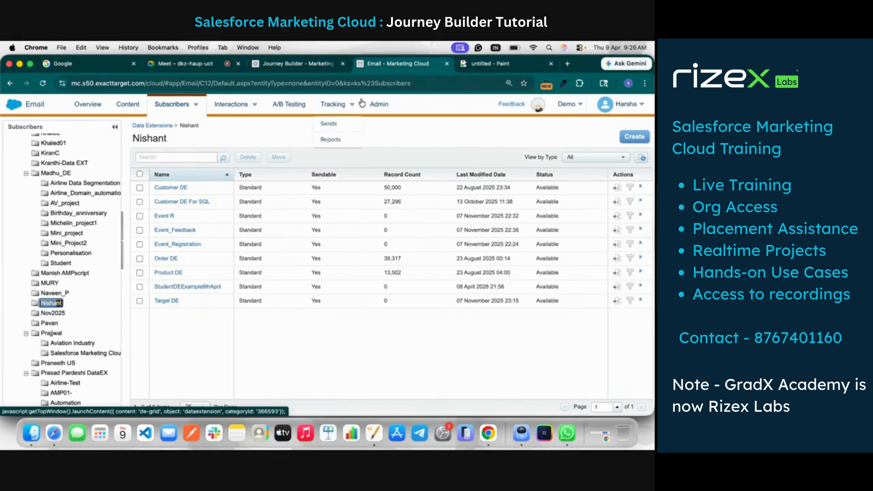
Switch to Contact Builder and open its data extensions list
mouse_move(15, 104)
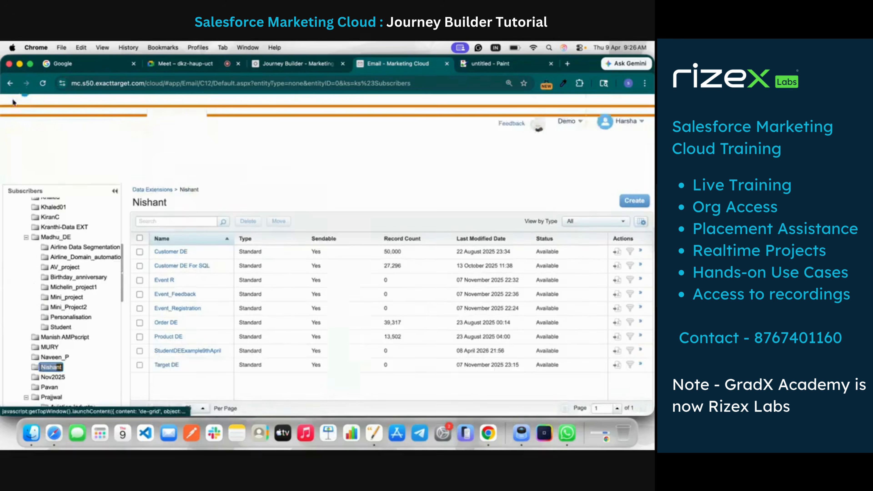
mouse_move(373, 171)
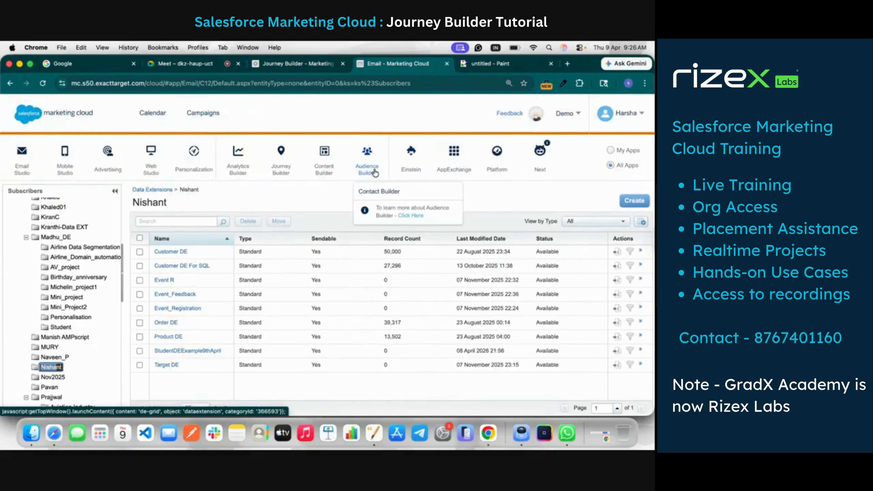
click(379, 194)
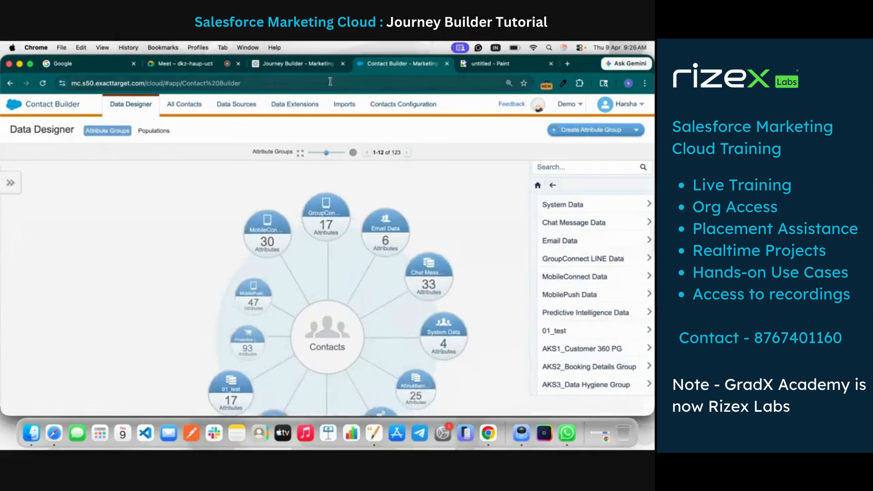
click(304, 105)
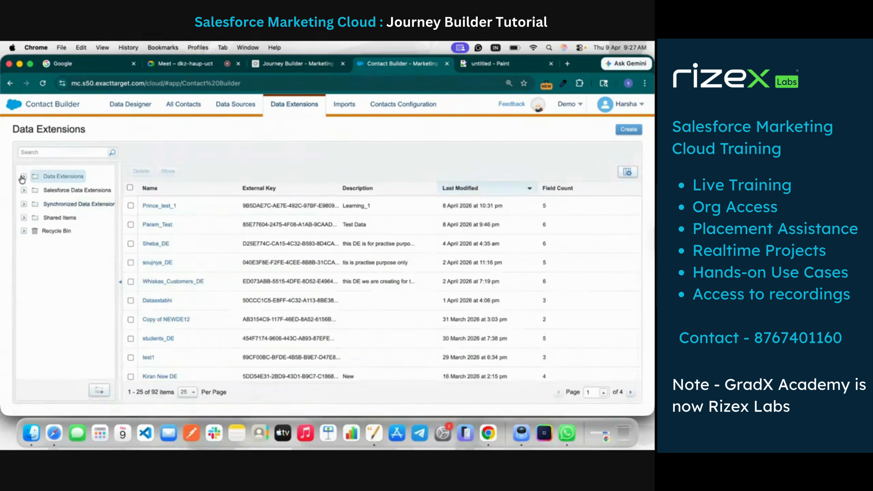
Expand the Data Extensions folder, search for the subfolder holding the student data extension, and open StudentDEExample9thApril from it
click(23, 177)
scroll(47, 295, down, 5)
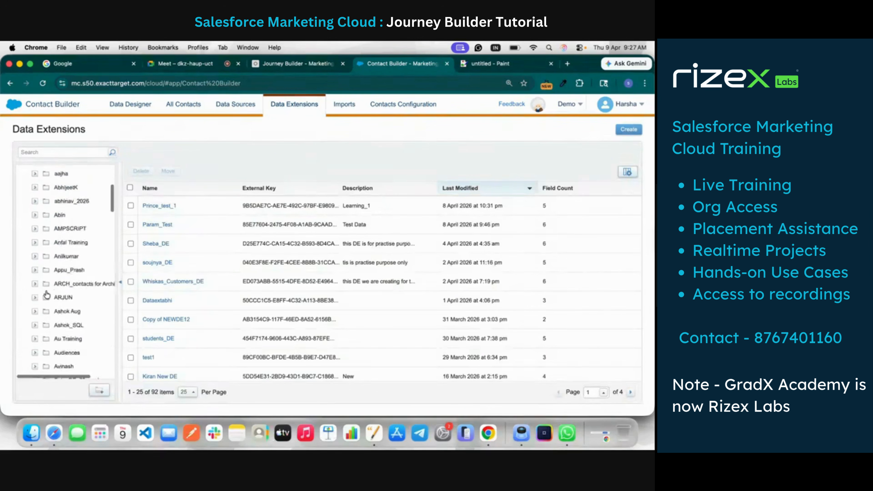
scroll(46, 295, down, 10)
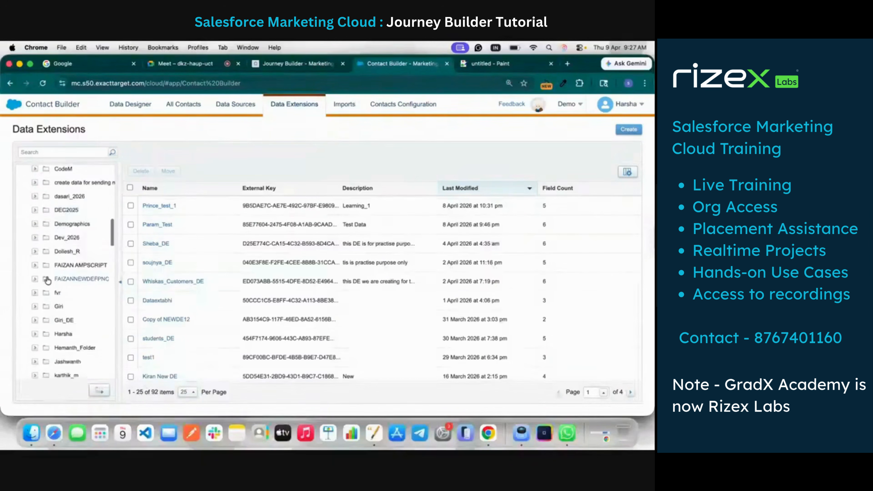
scroll(47, 281, down, 5)
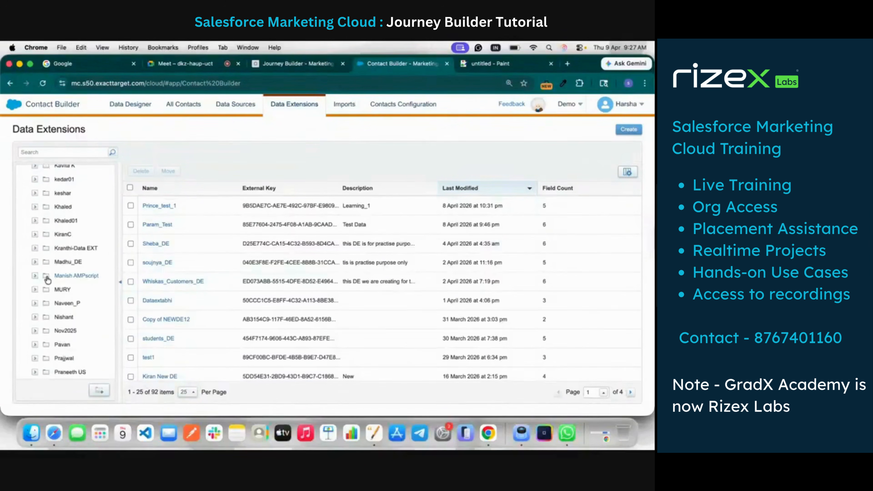
key(super+f)
text(ni)
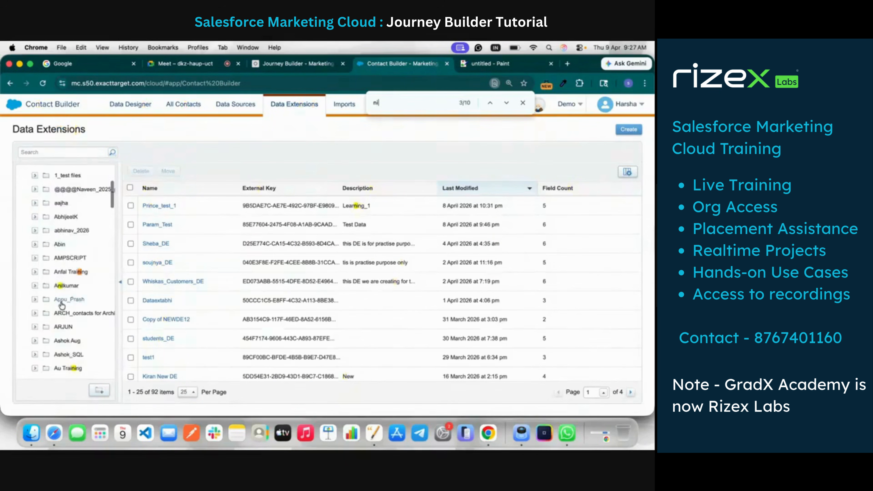
text(sh)
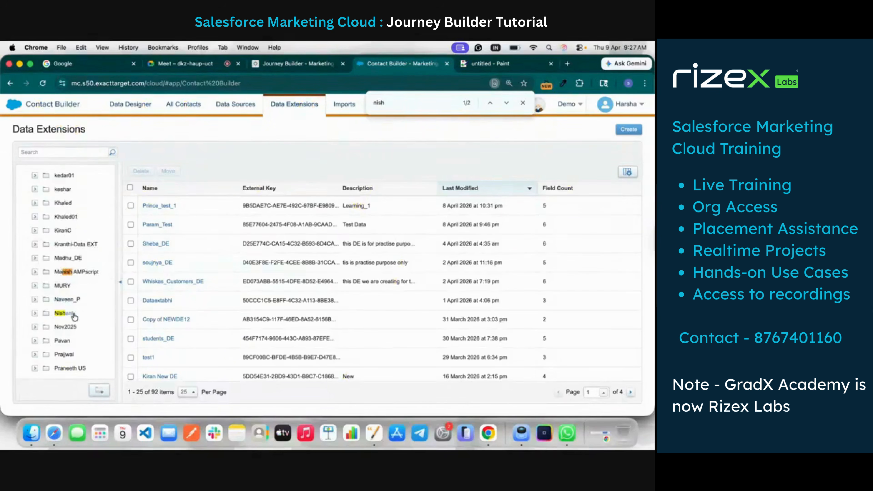
click(74, 315)
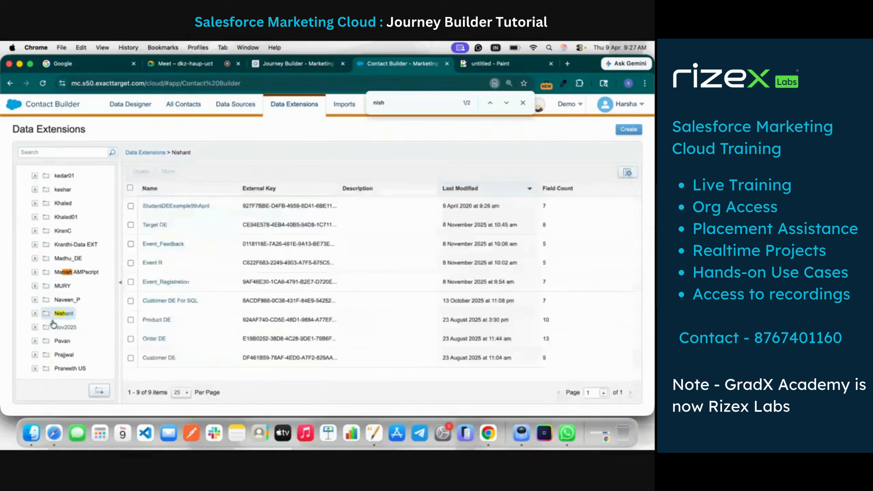
click(186, 206)
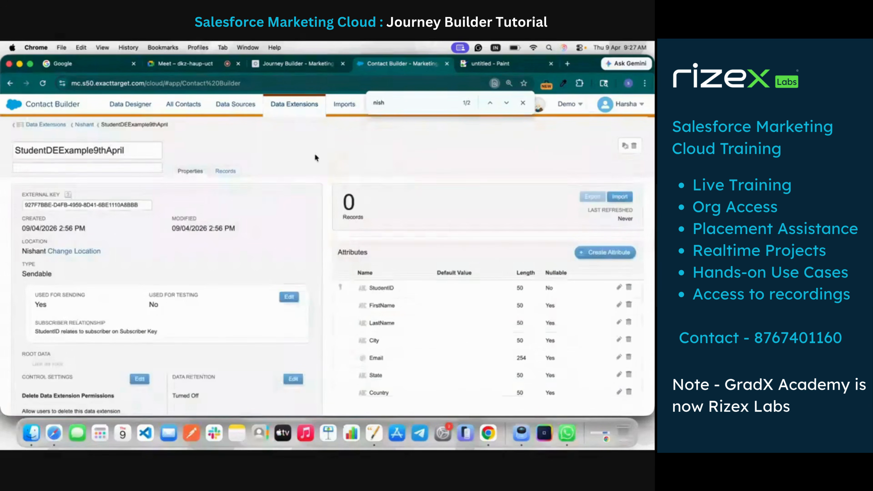
Look over the data extension's records and properties, finishing on its records view
click(229, 171)
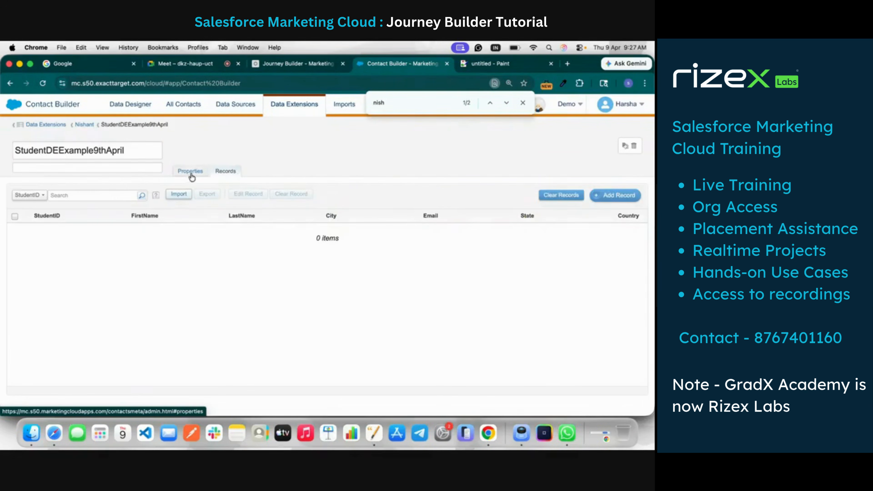
click(191, 173)
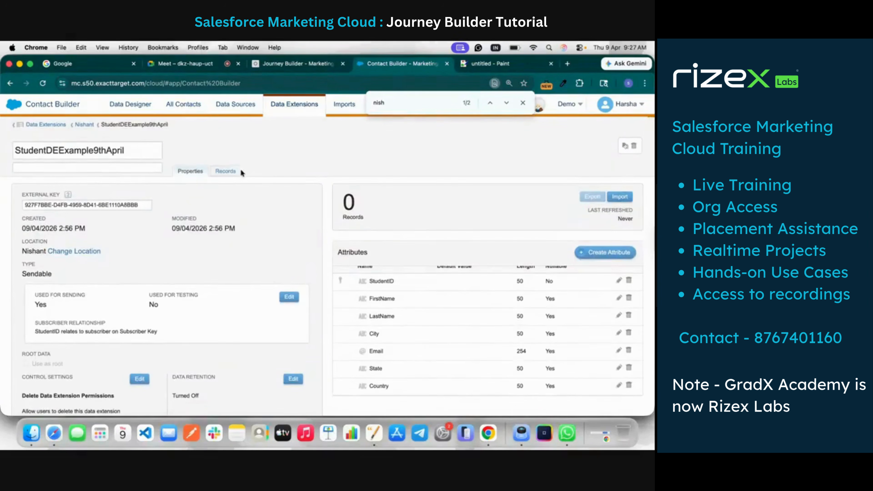
click(228, 172)
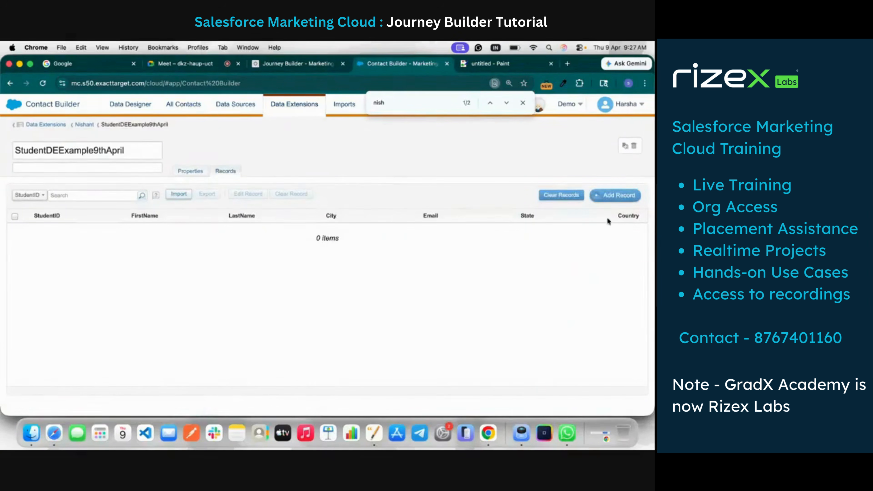
Start a new record, enter the student's ID in StudentID and copy that ID
click(616, 195)
click(54, 232)
text(studenyt)
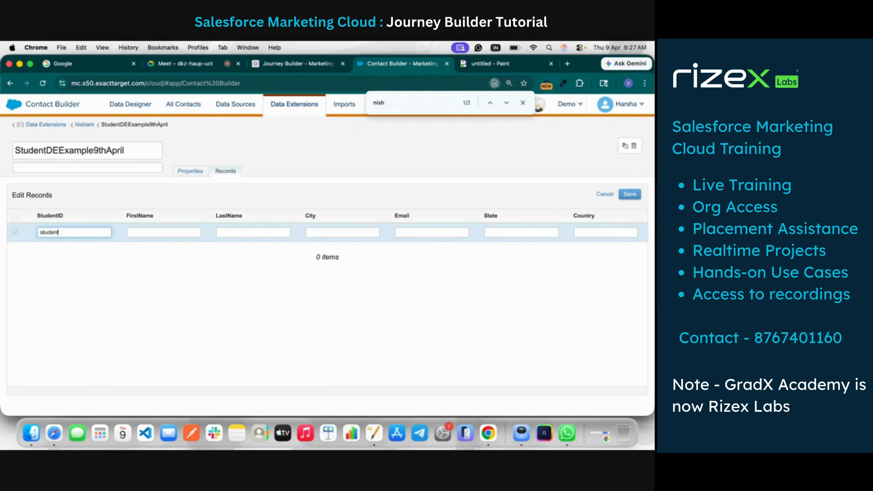
text(pril2600001)
double_click(55, 236)
key(super+c)
Enter the student's first and last name in the new record and set City to pune
click(135, 234)
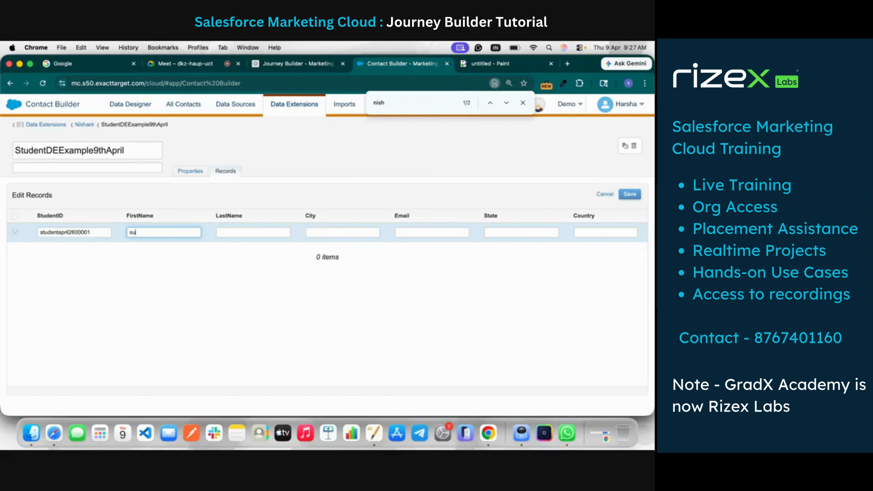
click(238, 235)
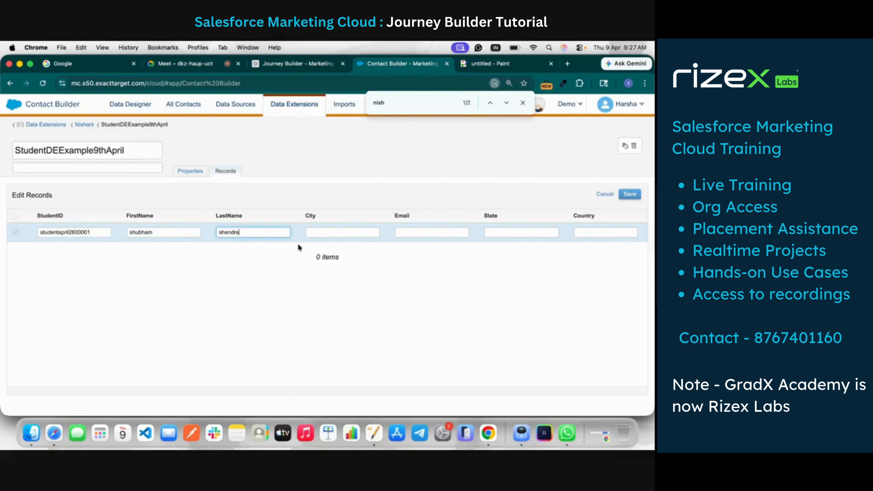
click(325, 232)
text(pune)
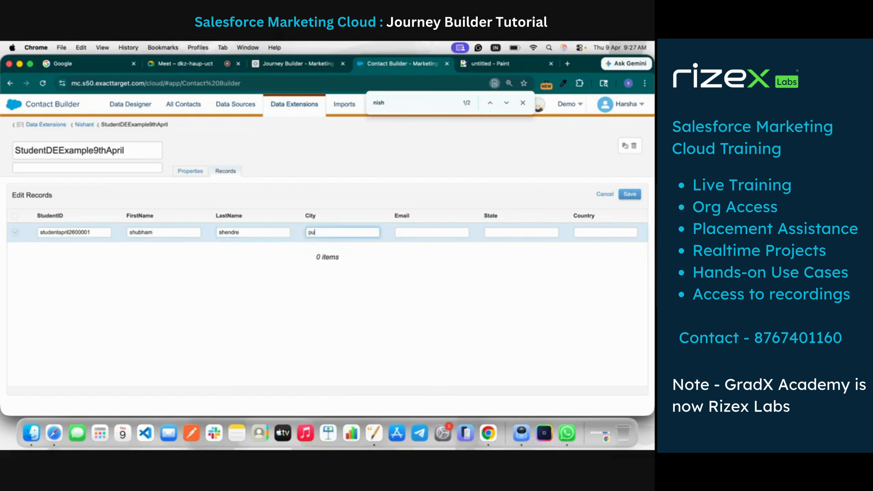
Fill in the student's email address in the Email field of the new record
click(440, 231)
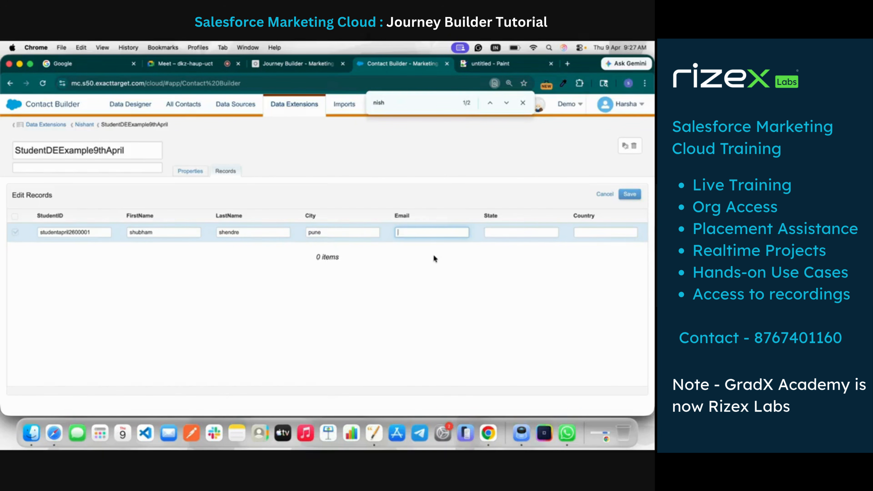
Set the record's State to MH and Country to IN, and save the record
click(506, 234)
text(MH)
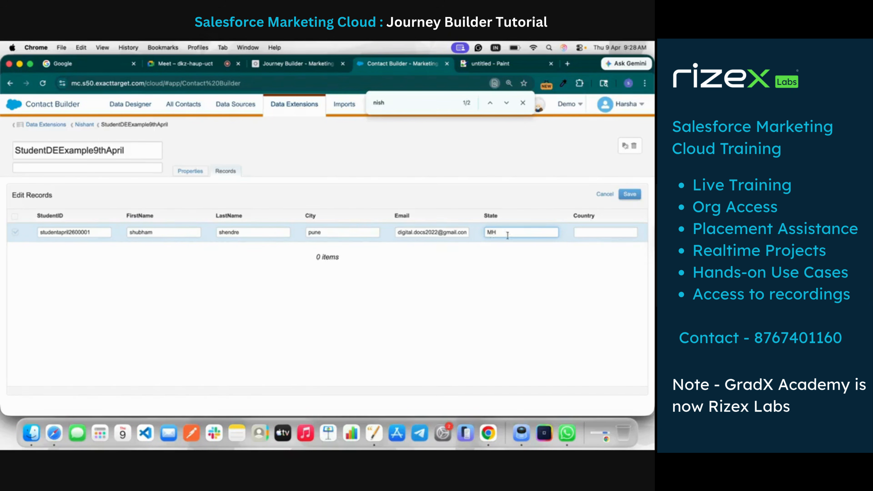
click(578, 234)
text(IN)
click(628, 194)
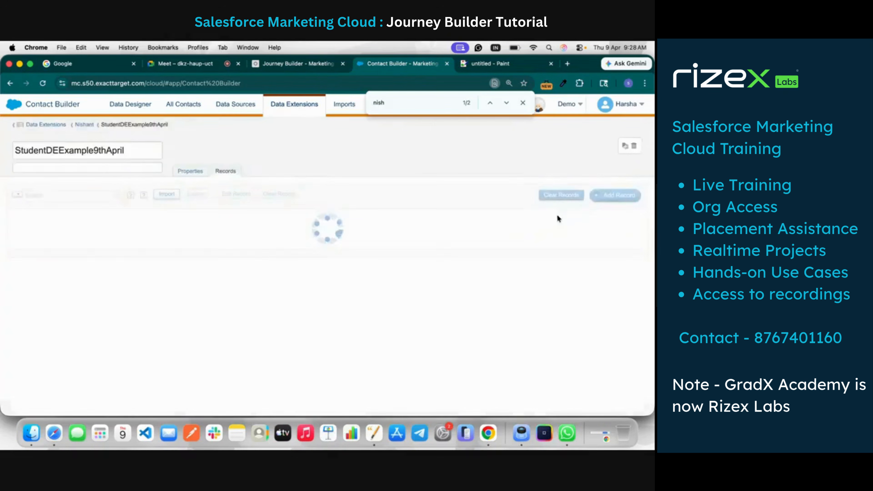
Start a second record and fill StudentID with the copied ID, changing its last digit to 2
click(615, 194)
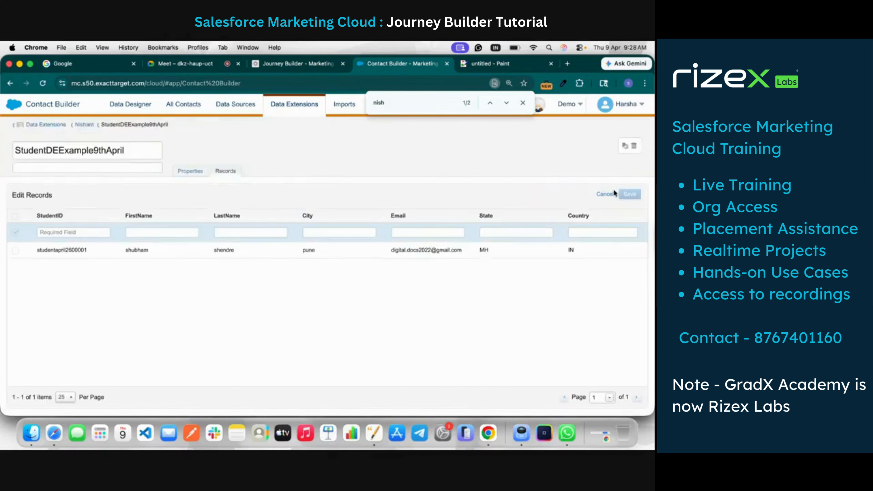
click(77, 232)
key(super+v)
key(BackSpace)
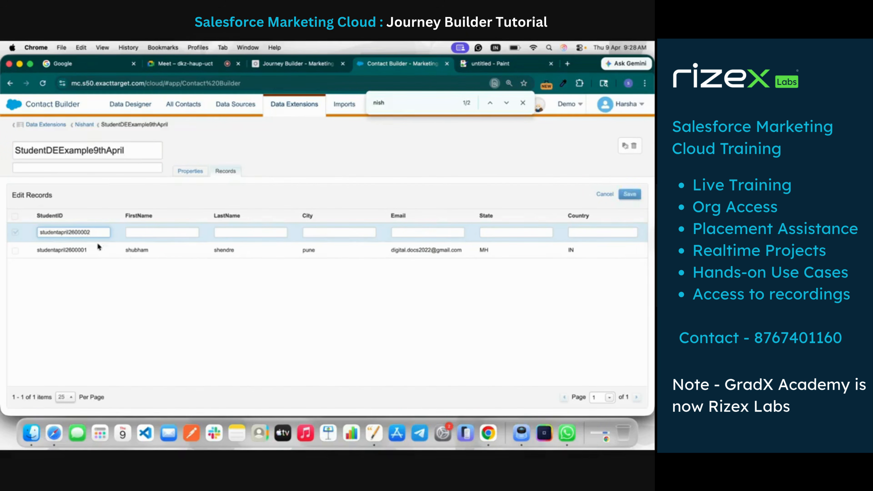
Enter the student's first and last name in the second record and set City to indore
click(154, 227)
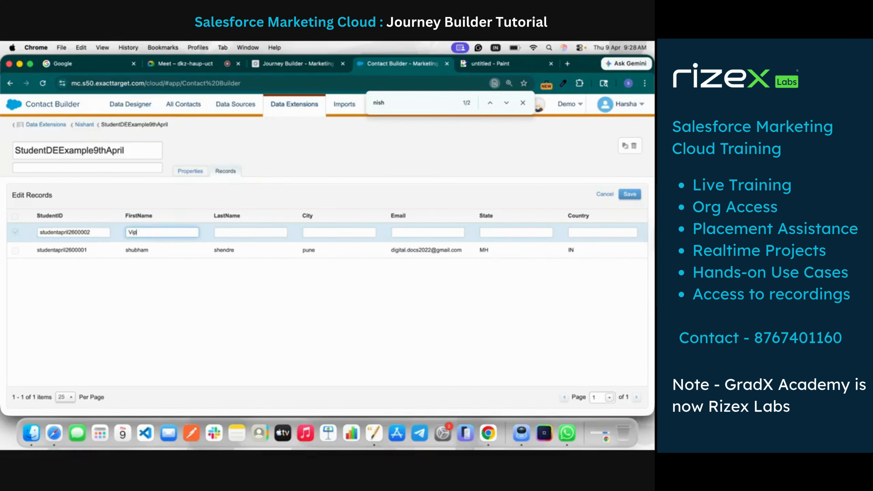
click(234, 236)
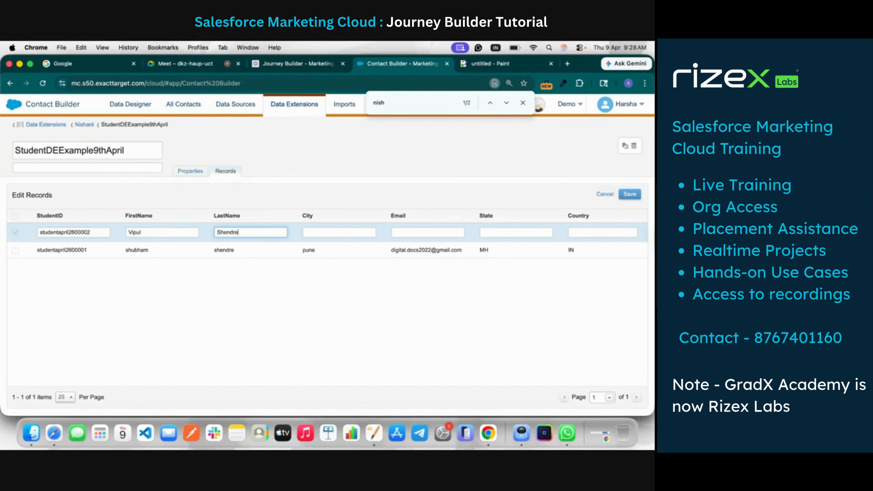
click(328, 234)
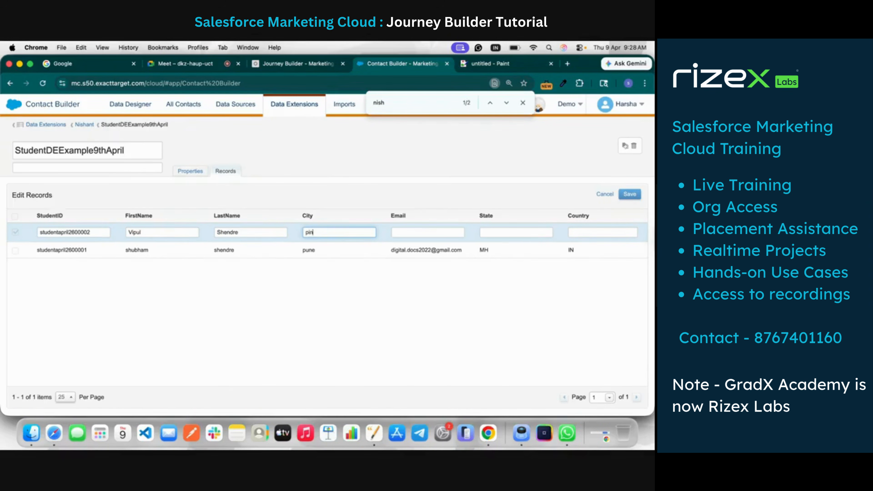
text(pune)
click(409, 236)
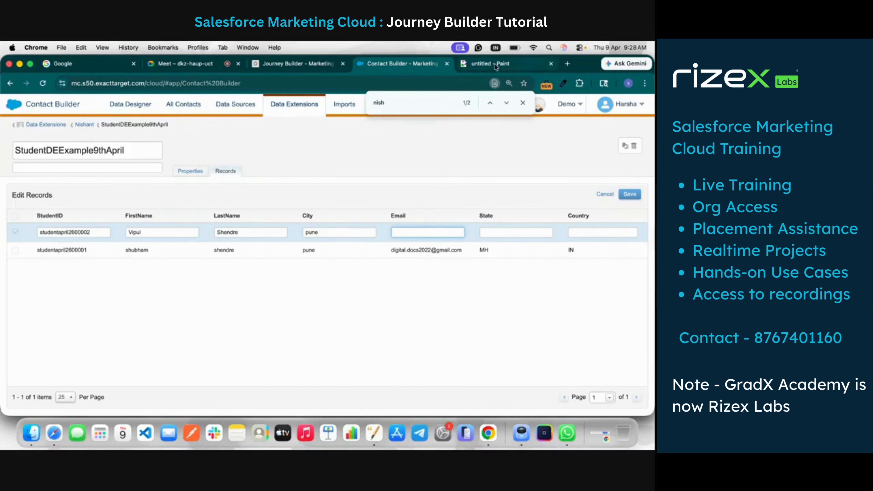
double_click(340, 232)
text(indore)
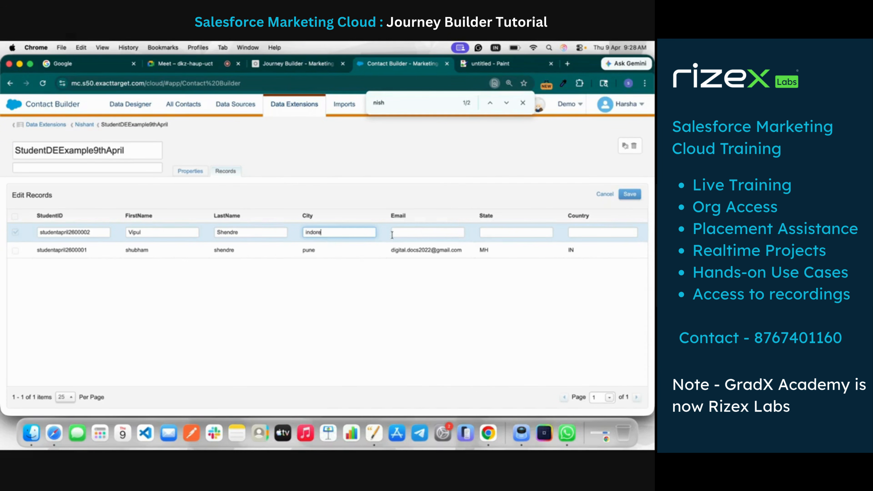
Fill in the student's email address in the second record's Email field
click(423, 236)
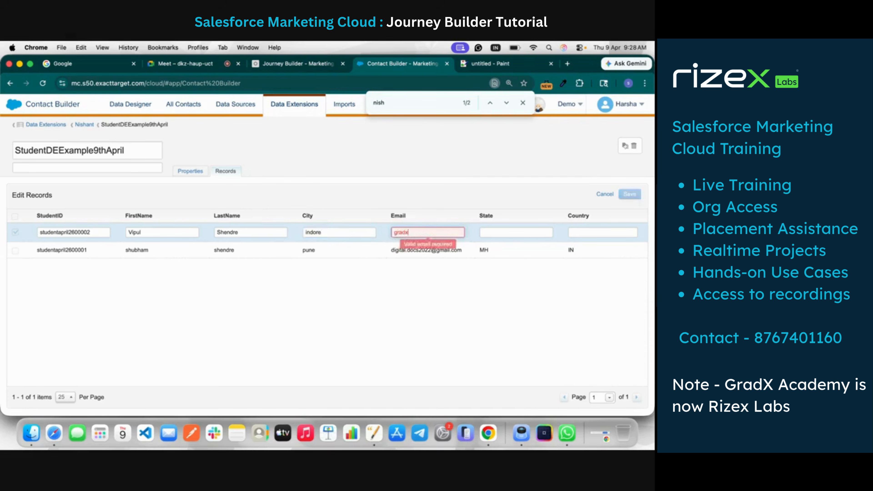
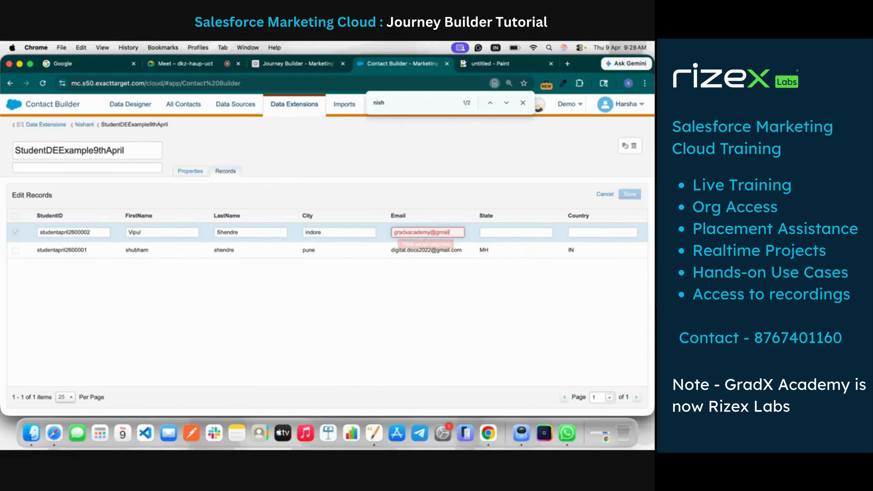
Set the second record's State to MP and Country to IN, and save the record
click(513, 234)
text(MH)
key(BackSpace)
key(BackSpace)
text(MP)
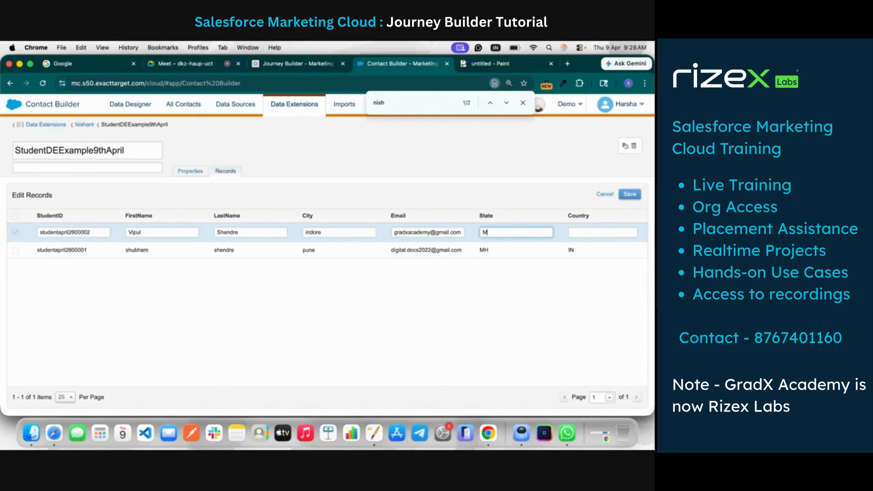
click(612, 235)
text(IN)
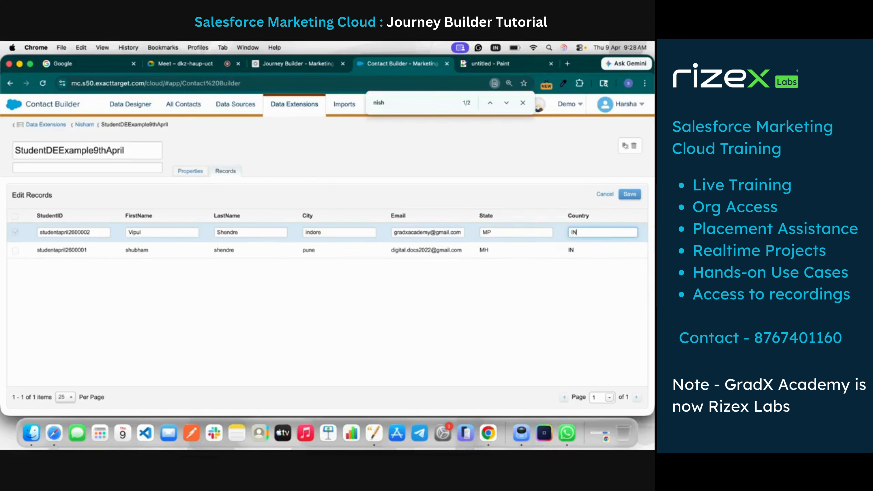
click(630, 194)
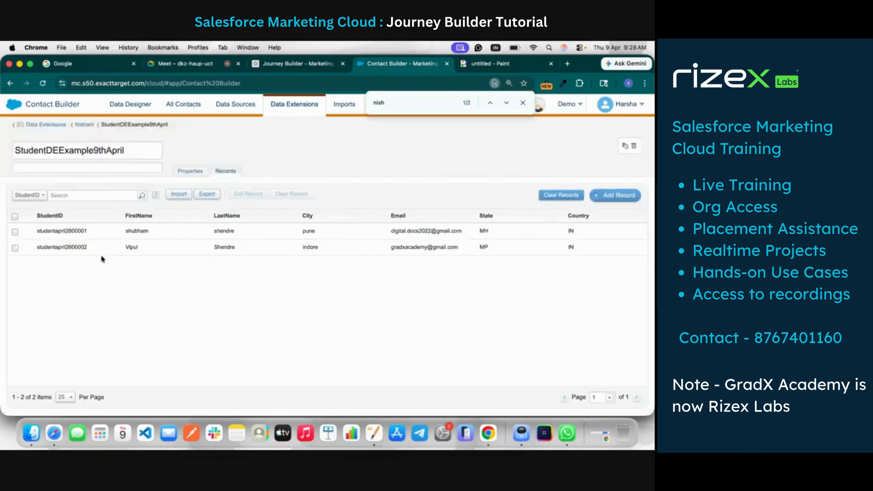
Start a third record and fill StudentID with the copied ID, changing its last digit to 3
click(610, 195)
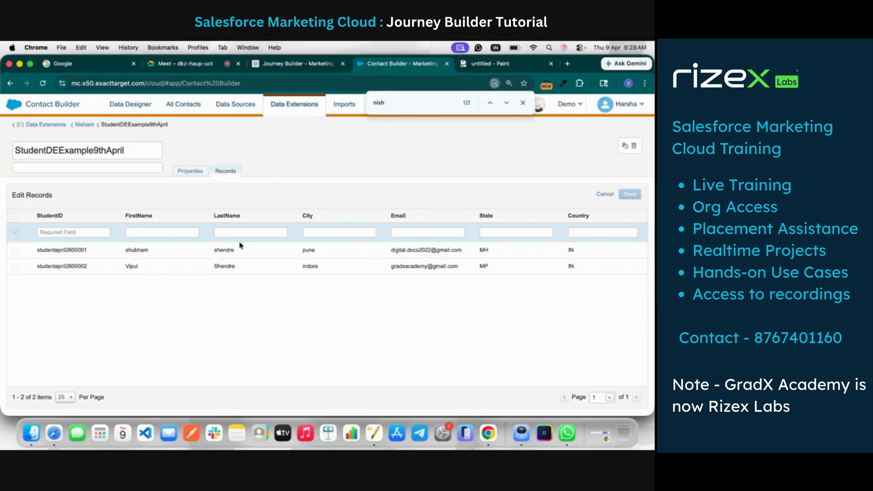
click(51, 232)
key(super+v)
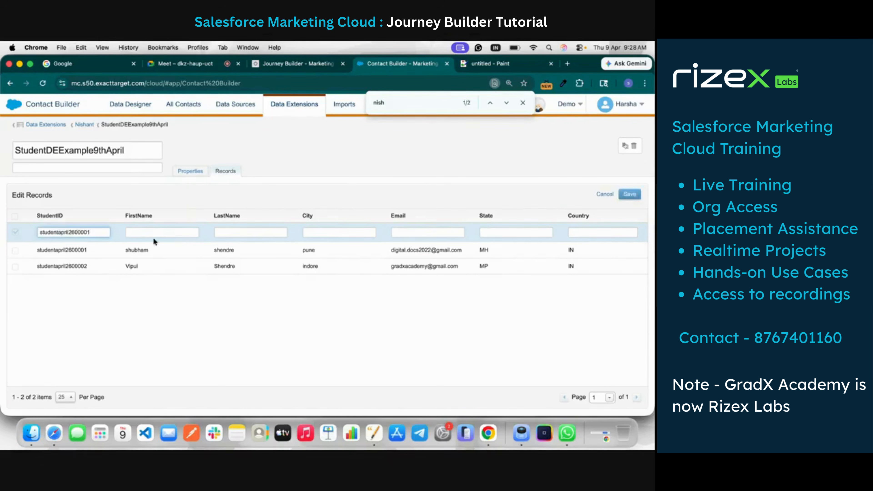
key(BackSpace)
text(3)
Enter the student's first and last name in the third record and set City to delhi
click(145, 233)
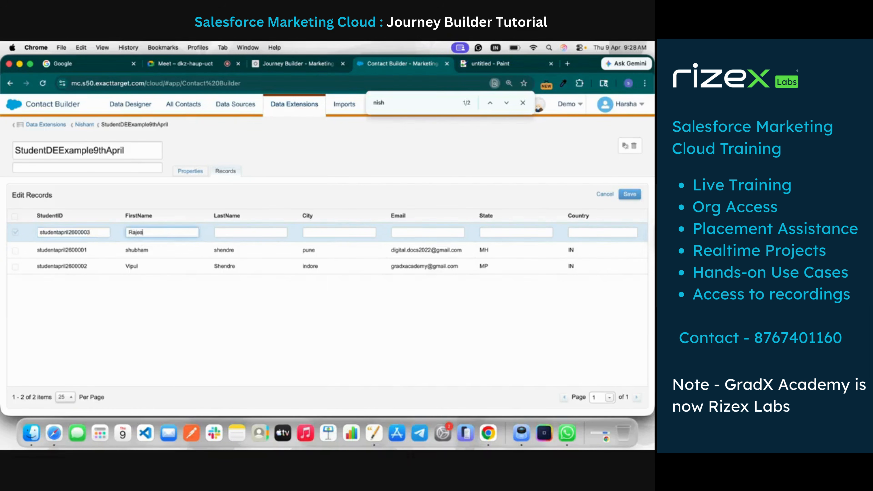
click(242, 230)
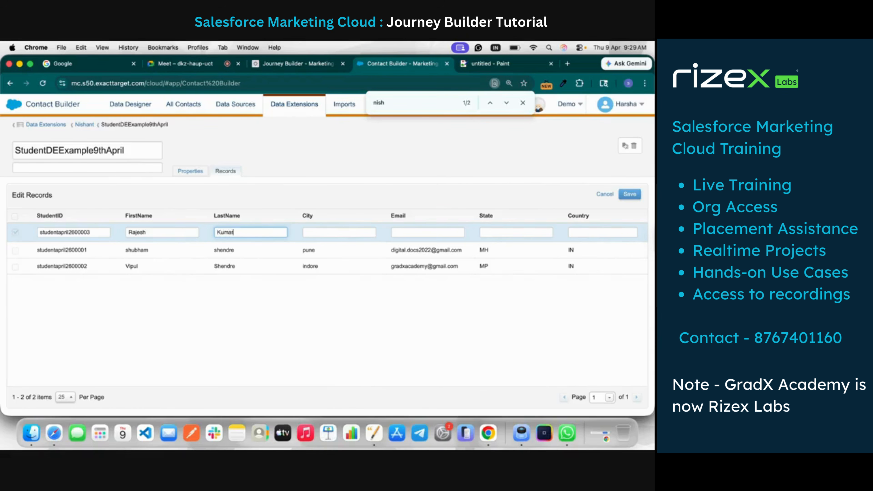
click(323, 234)
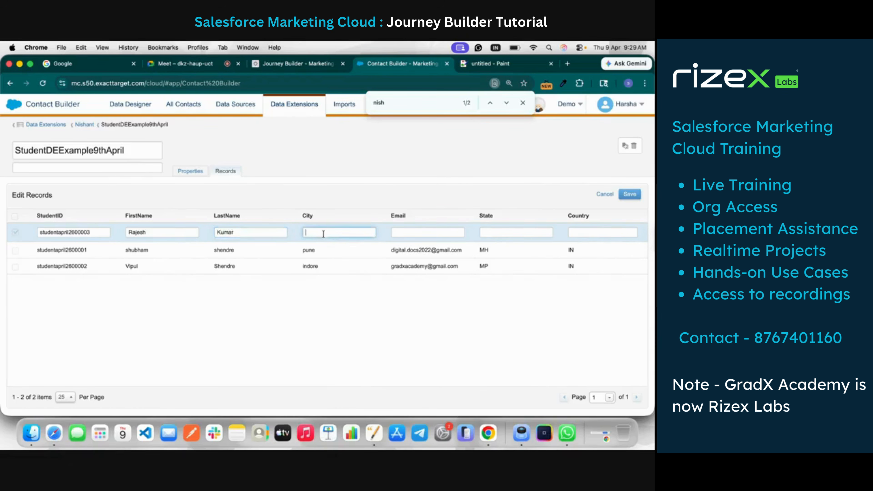
text(delhi)
Open Gmail in a new browser tab, switch to another account's inbox, and copy that account's email address
click(420, 233)
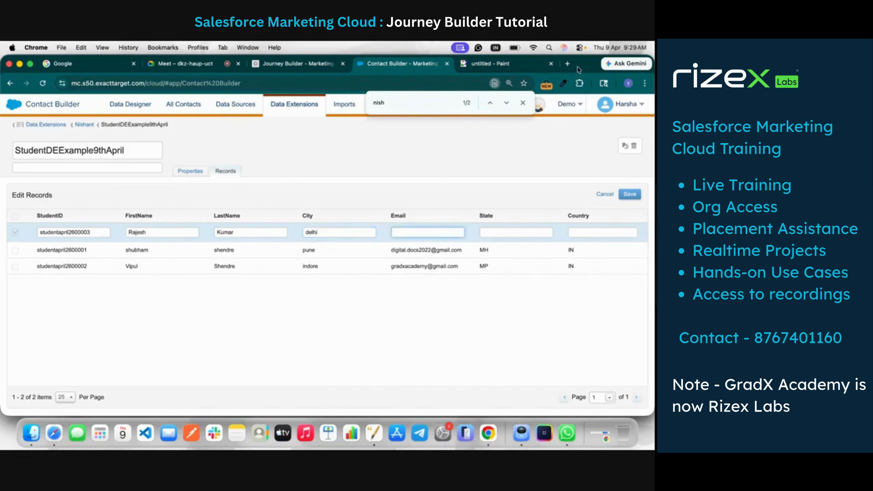
click(567, 63)
text(gm)
key(Return)
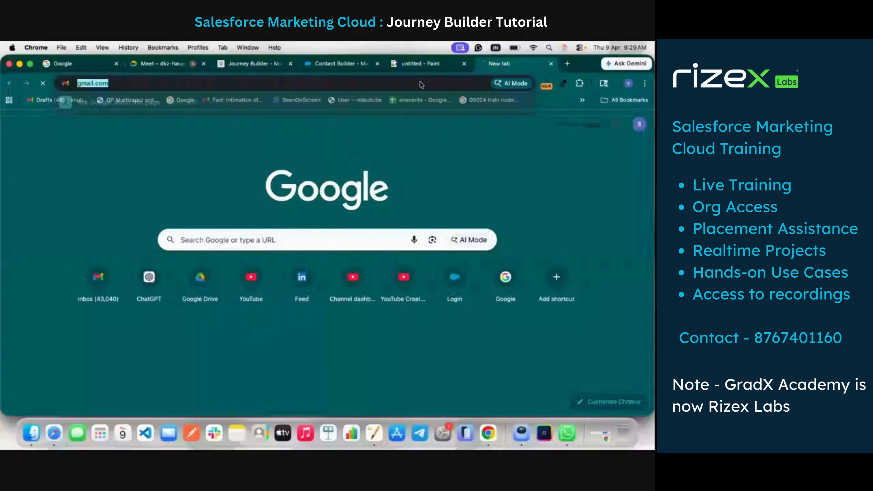
key(super+2)
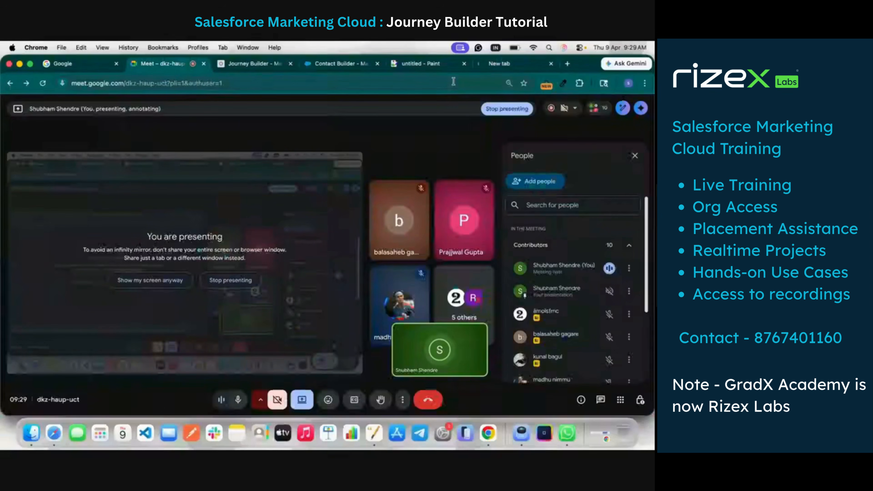
click(537, 66)
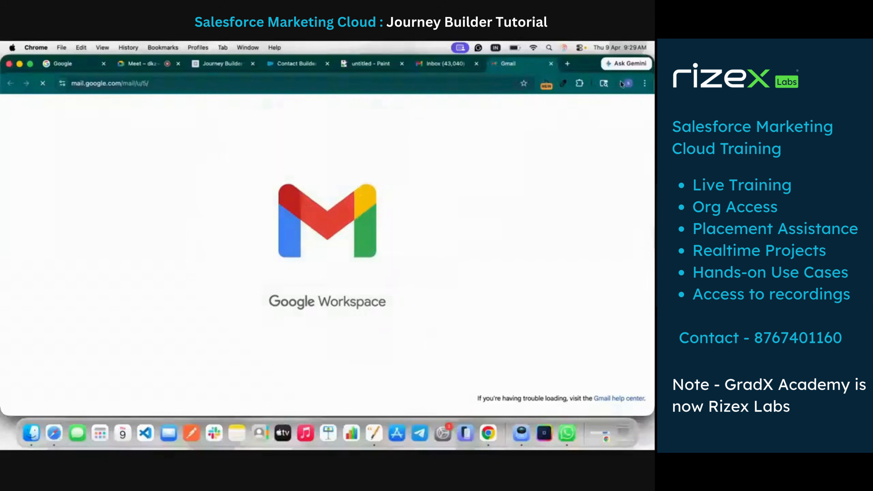
click(639, 108)
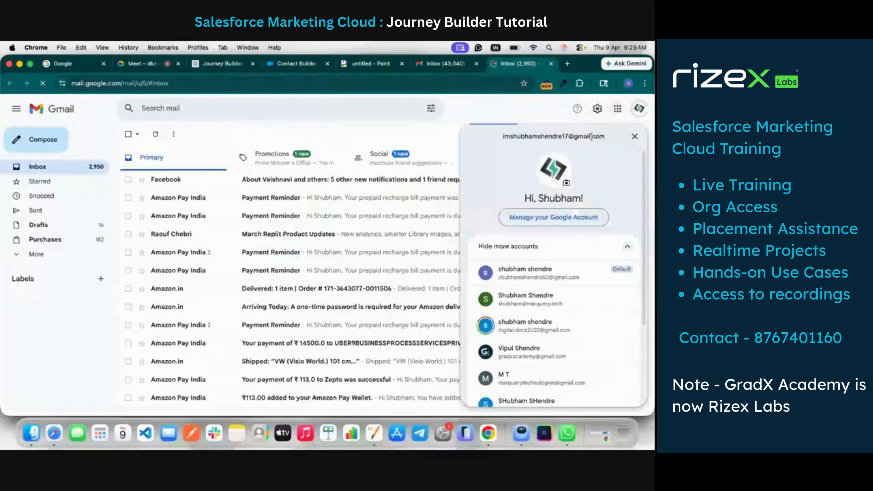
drag(609, 138, 500, 135)
key(super+c)
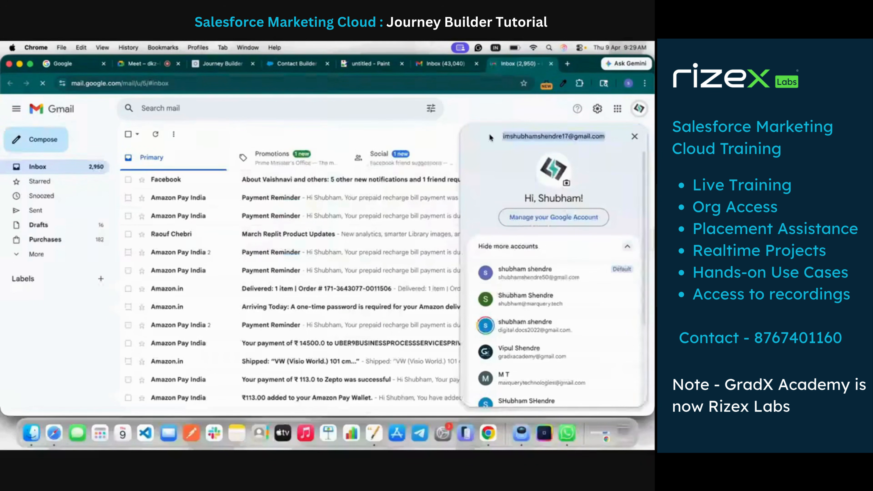
Return to Contact Builder and paste the copied email address into the third record's Email field
click(358, 64)
click(296, 64)
key(super+v)
Set the third record's State to DL and Country to IN, and save the record
click(504, 233)
text(DL)
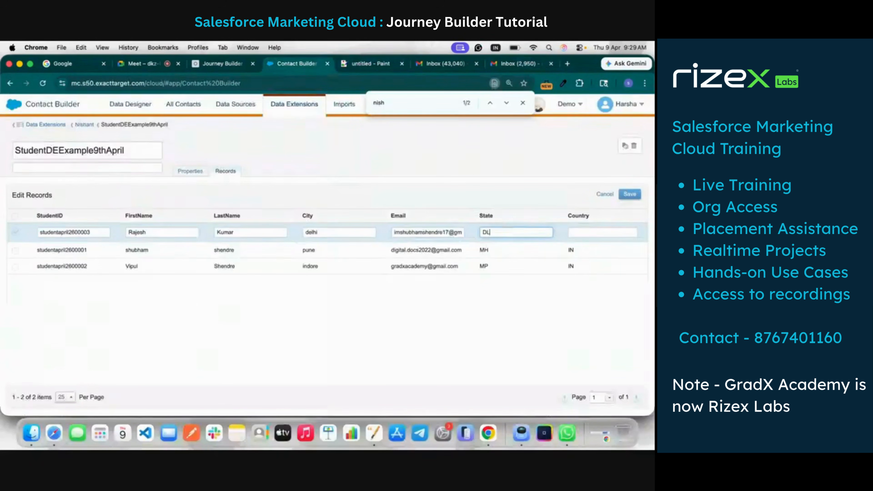
click(606, 231)
text(IN)
click(631, 195)
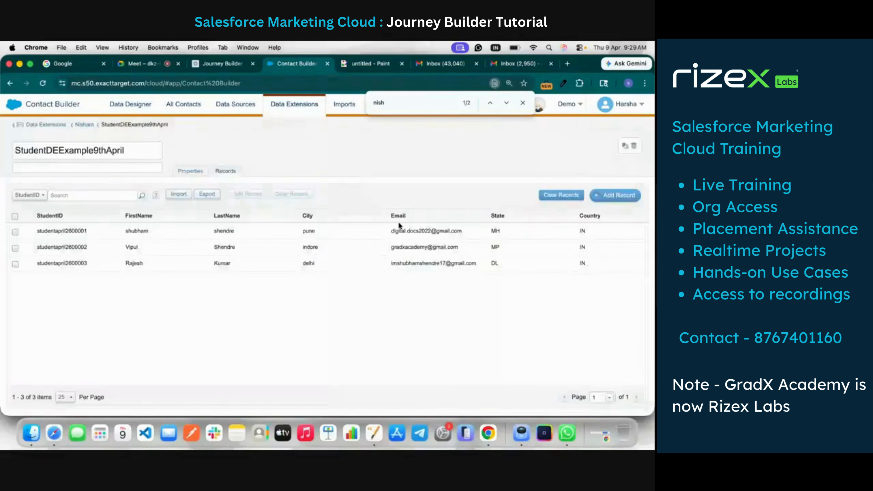
Start a fourth record and fill StudentID with the first record's copied ID, changing its last digit to 4
click(615, 195)
click(47, 228)
key(super+v)
drag(92, 250, 50, 247)
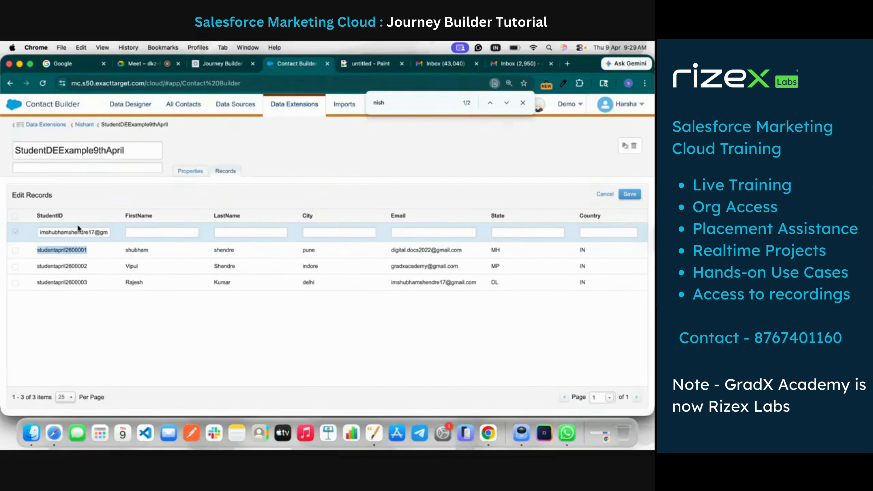
click(78, 230)
key(super+a)
text(studentapril2600001)
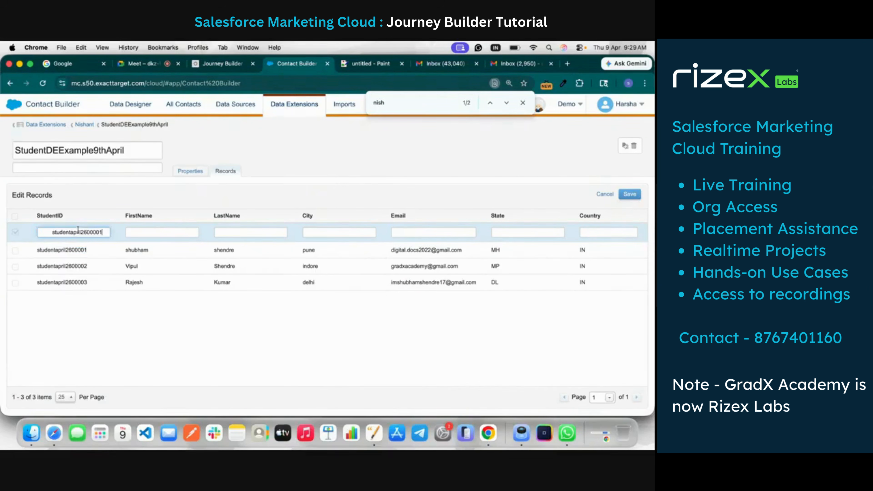
text(4)
Enter the student's first and last name in the fourth record and set City to hydrabad
click(135, 232)
click(234, 231)
click(343, 234)
text(hydrabad)
click(429, 231)
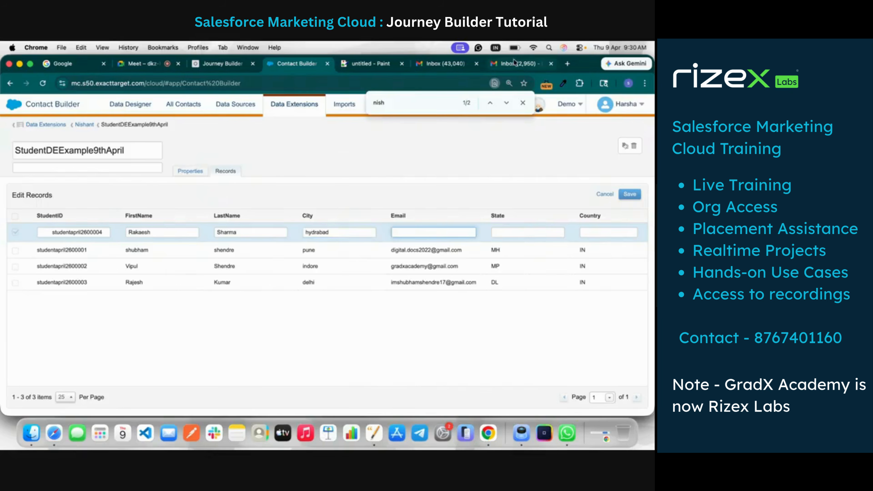
click(514, 63)
click(639, 109)
scroll(544, 358, down, 2)
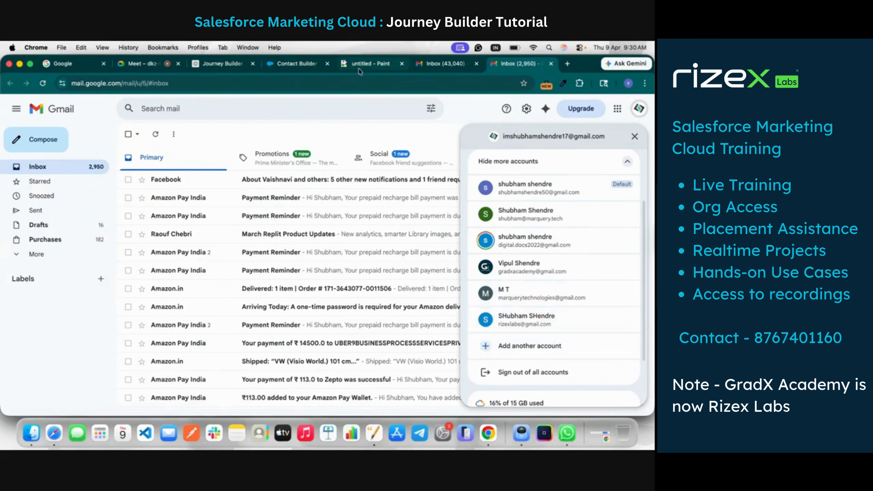
click(297, 64)
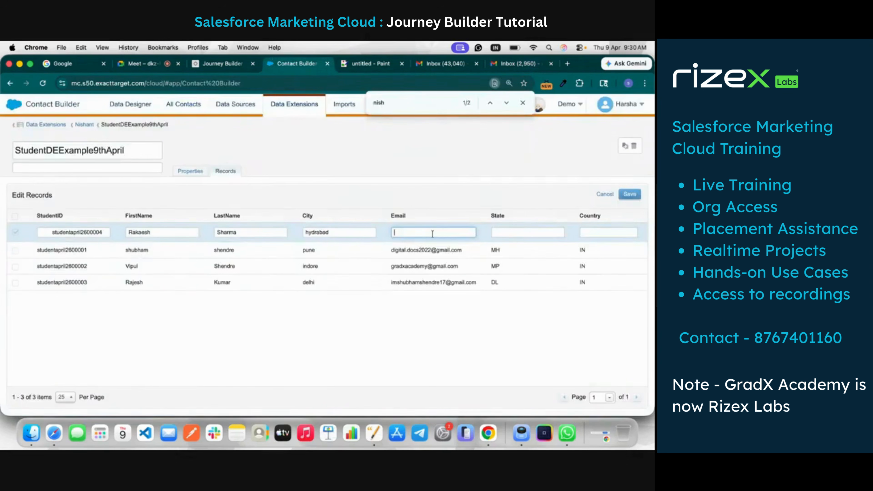
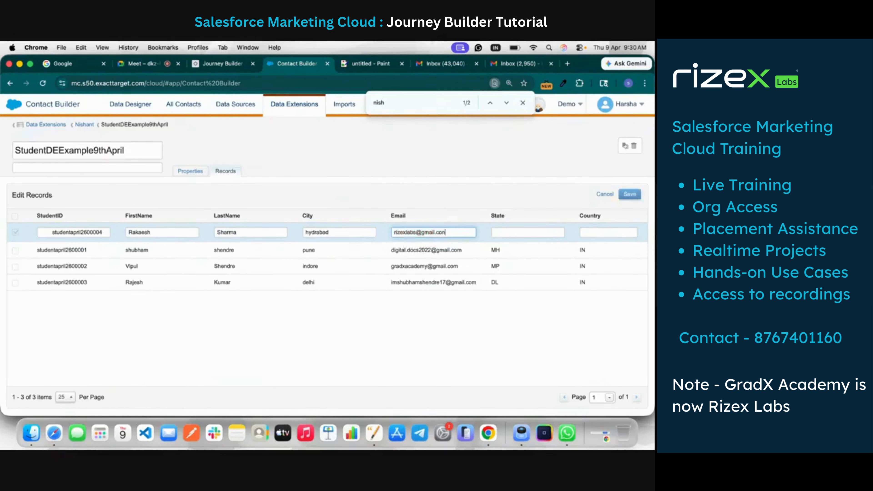
Set the fourth record's State to TL and Country to IN, and save the record
click(506, 233)
text(T)
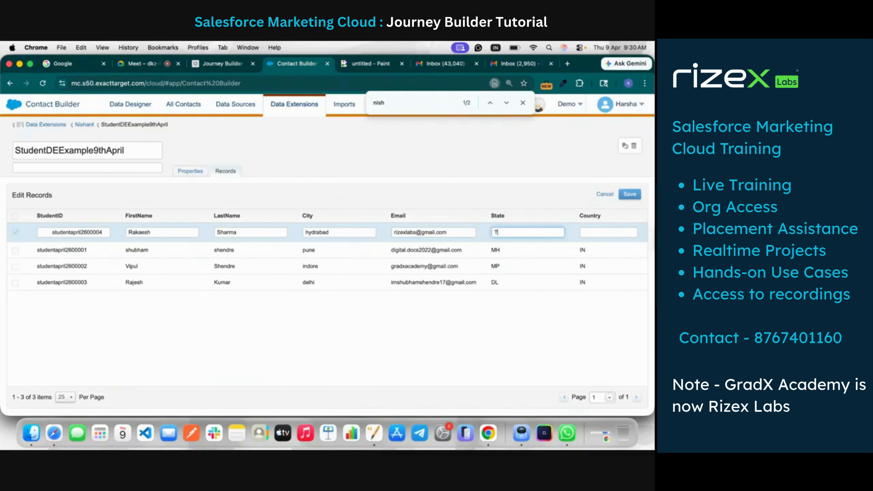
text(NL)
click(590, 229)
text(IN)
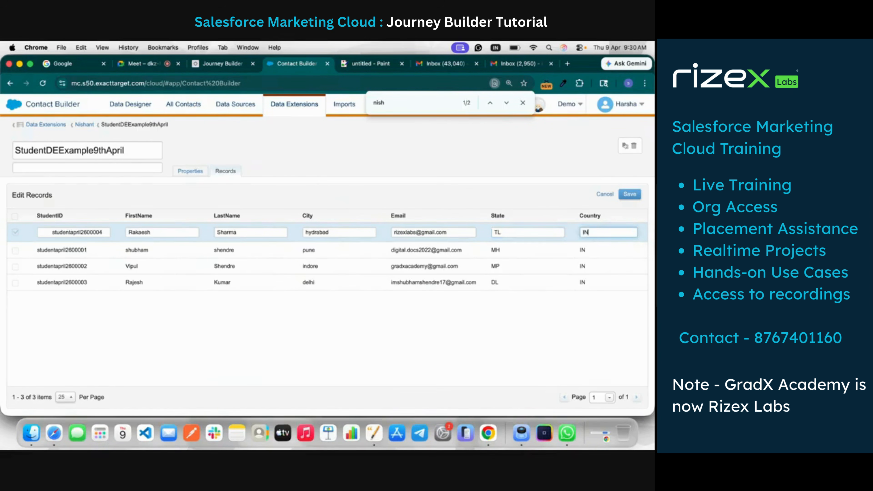
click(634, 195)
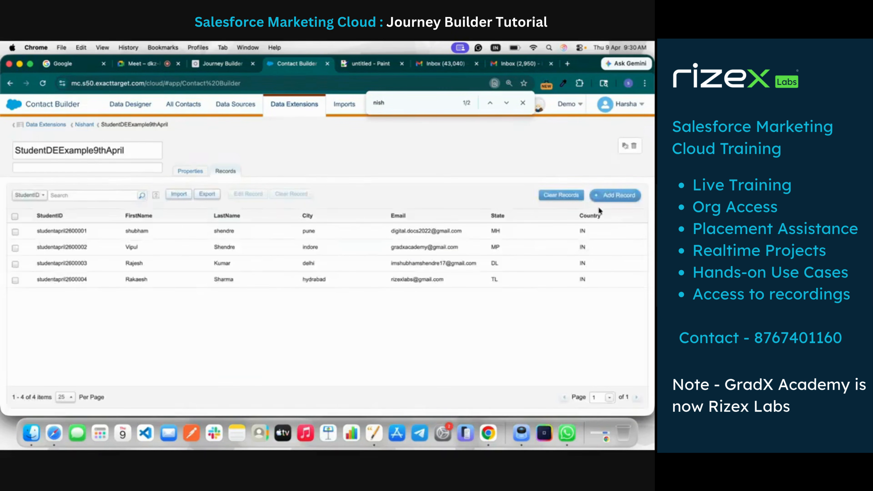
Start a fifth record and fill its StudentID with the ID copied from the first record
click(617, 195)
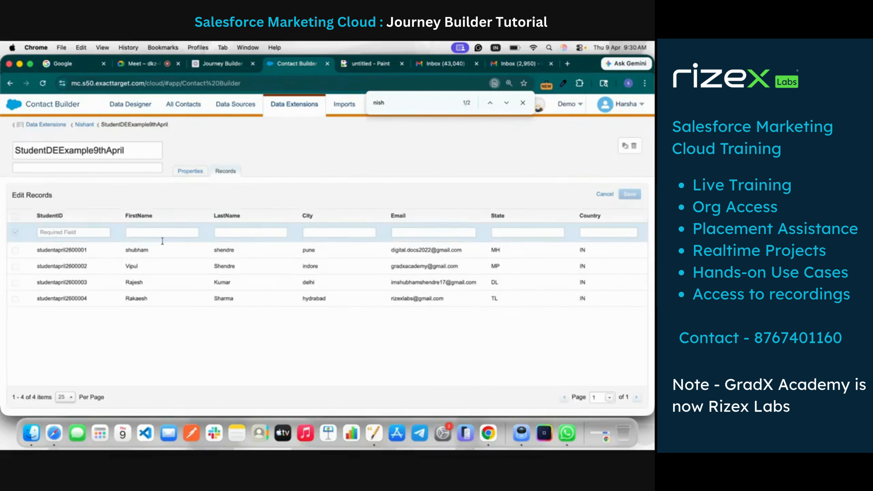
click(93, 236)
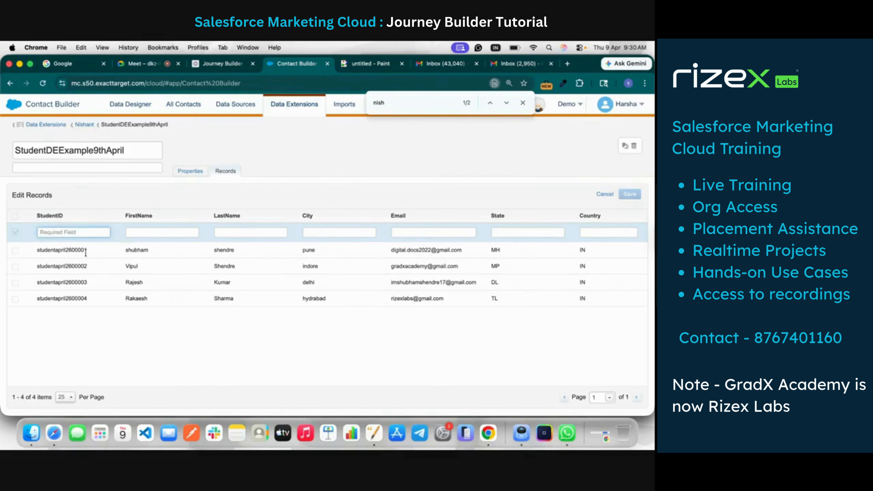
drag(87, 254, 41, 253)
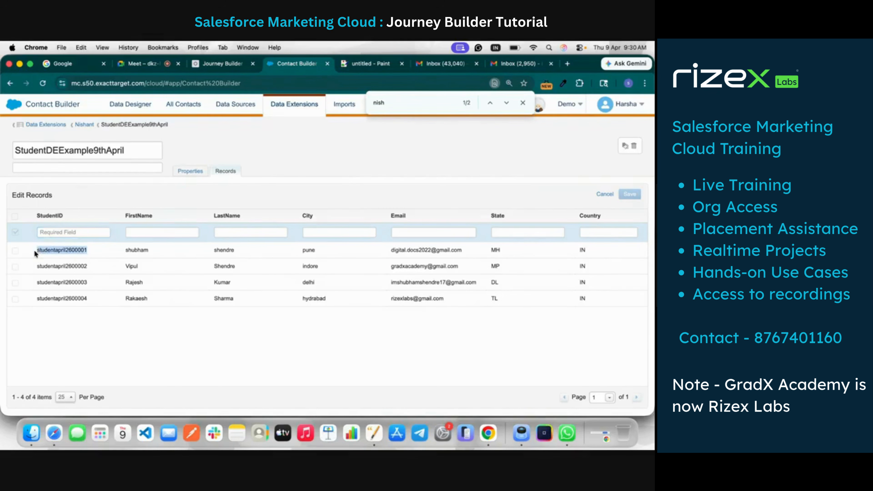
click(59, 235)
text(studentapril2600001)
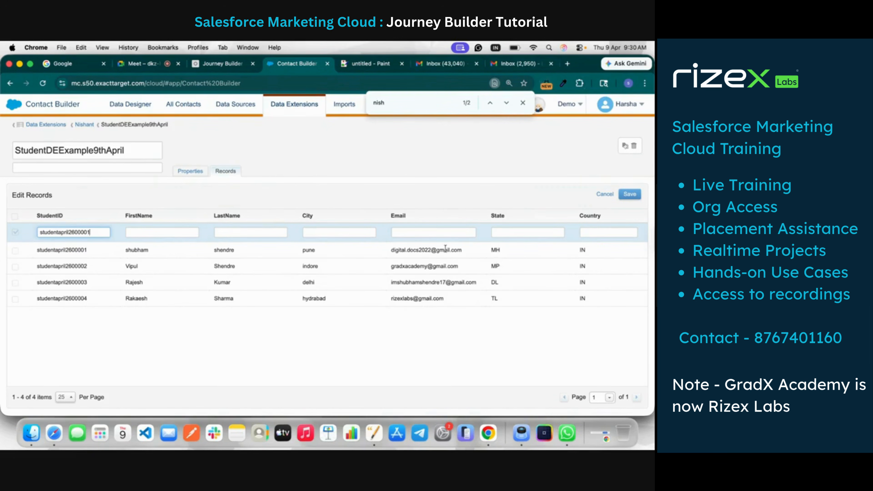
click(516, 64)
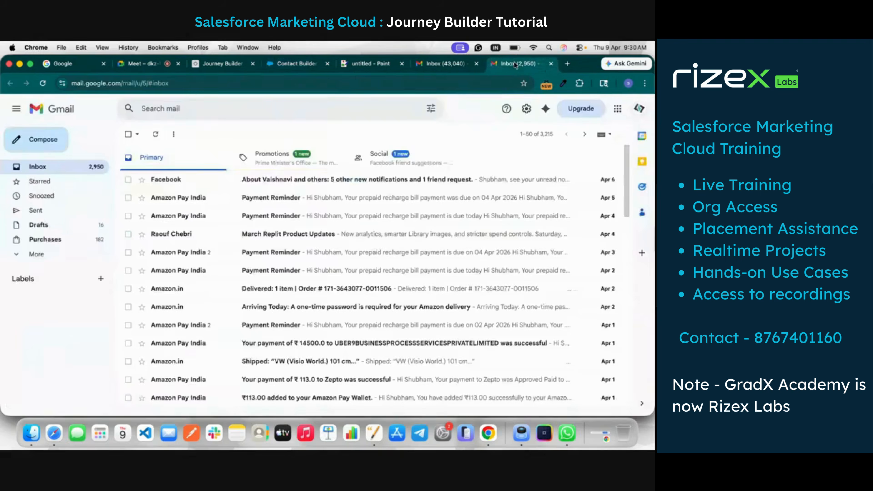
click(635, 114)
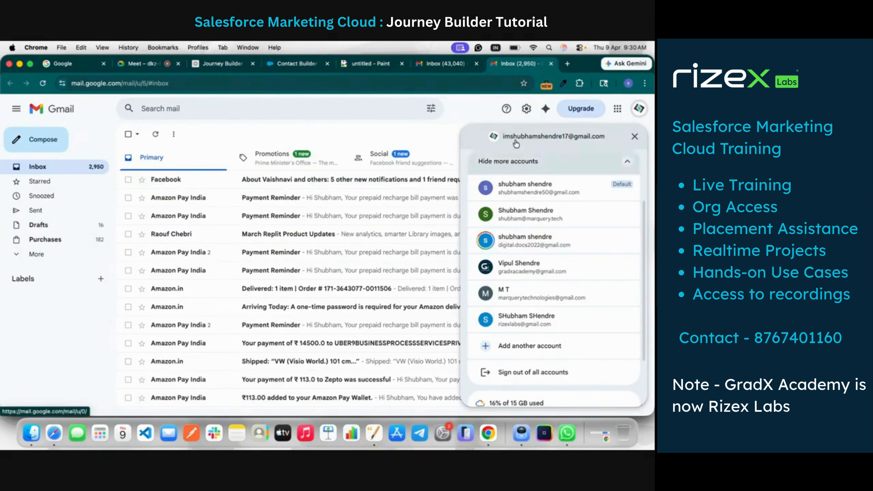
click(444, 64)
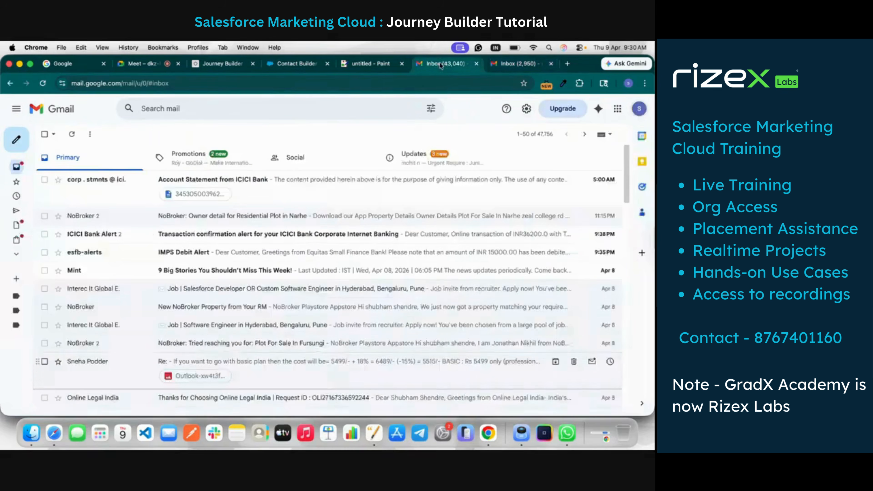
click(354, 64)
click(305, 68)
Enter the student's first and last name in the fifth record and set City to pune
click(152, 232)
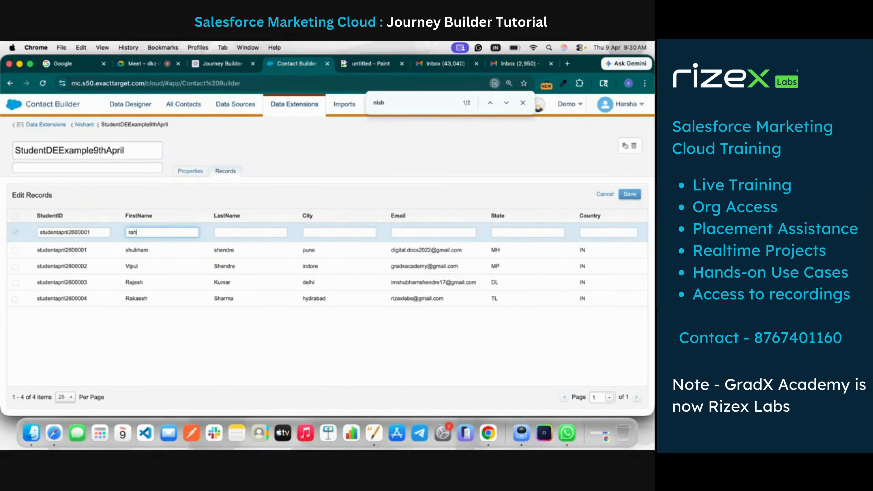
click(242, 234)
text(Dravid)
click(332, 232)
text(pune)
Enter a made-up email address based on the student's name in the fifth record's Email field
click(441, 237)
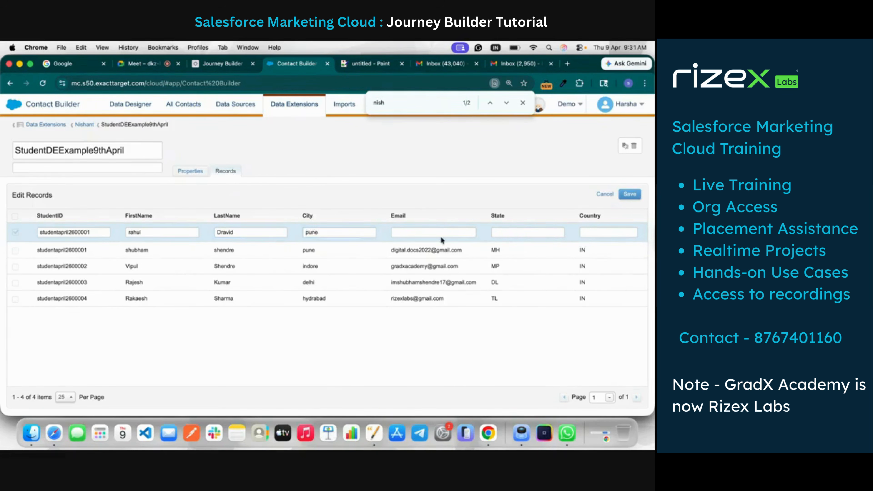
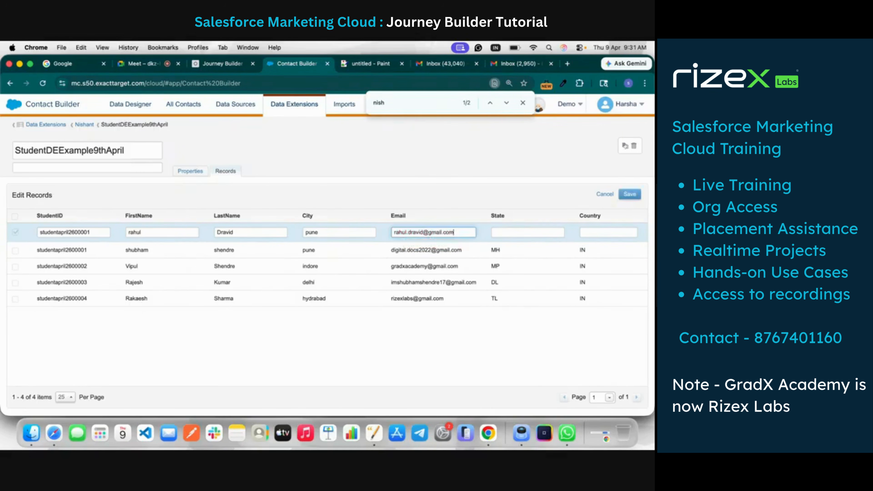
Complete the fifth record with State MH and Country IN, change its StudentID's last digit to 5, and save it
click(512, 230)
text(MH)
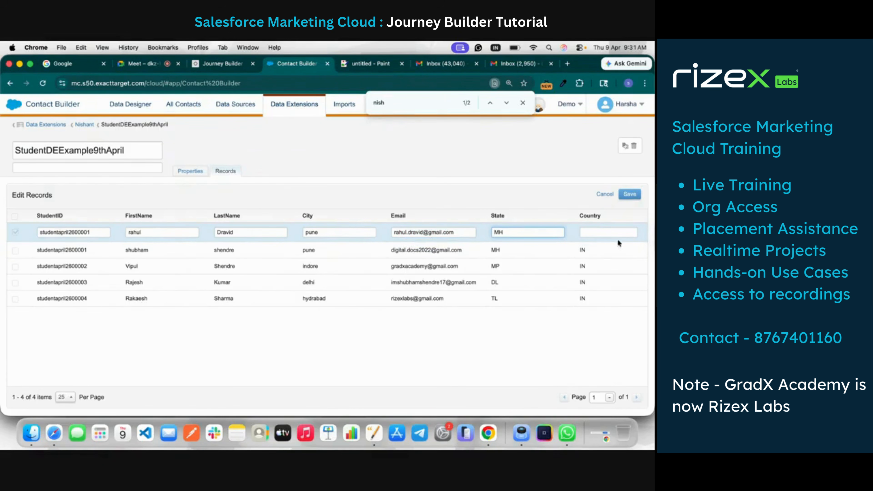
click(617, 235)
text(IN)
click(630, 194)
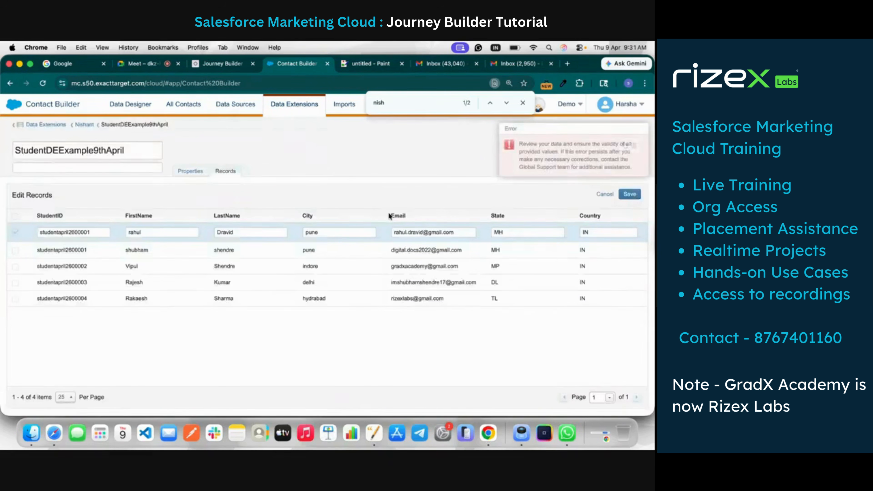
click(91, 236)
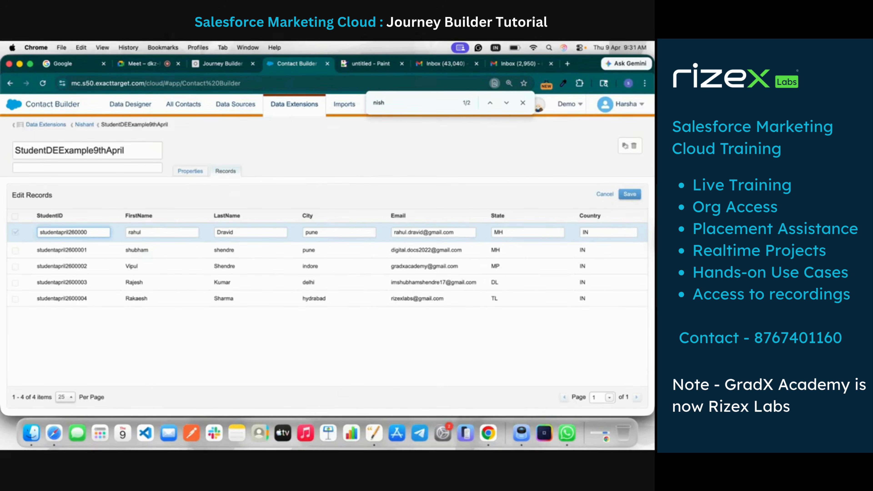
click(630, 194)
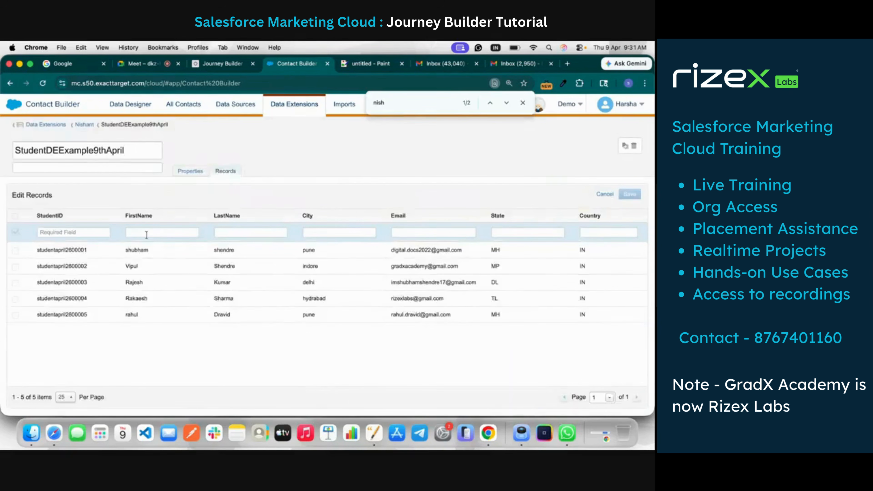
Start a sixth record with the copied StudentID changed to end in 6, and enter the student's first and last name
click(101, 231)
text(studentapril2600001)
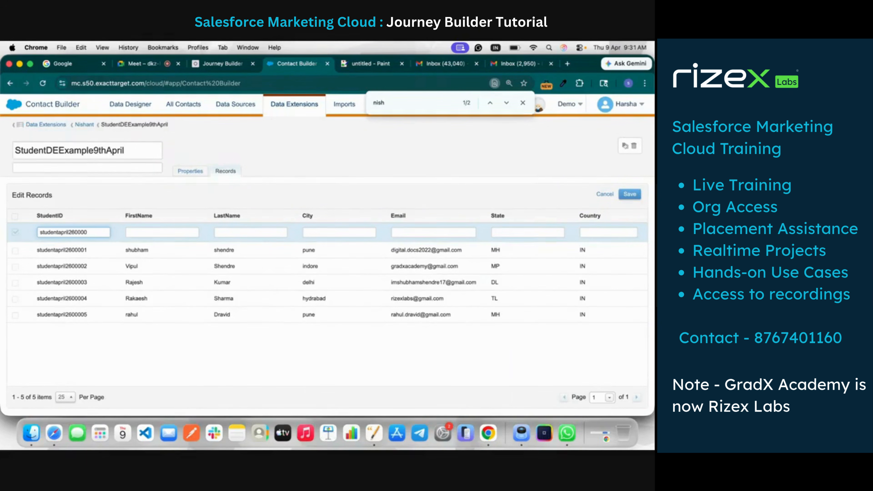
click(156, 235)
text(Sachin)
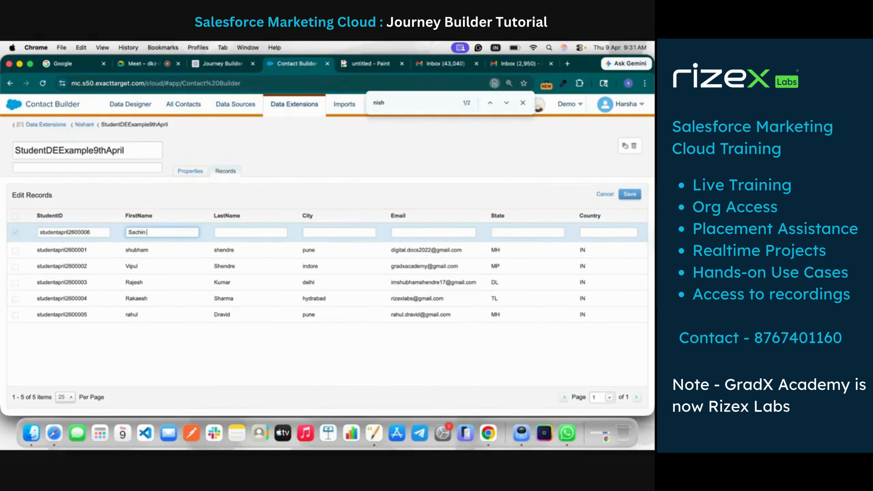
click(249, 232)
text(Tendulkar)
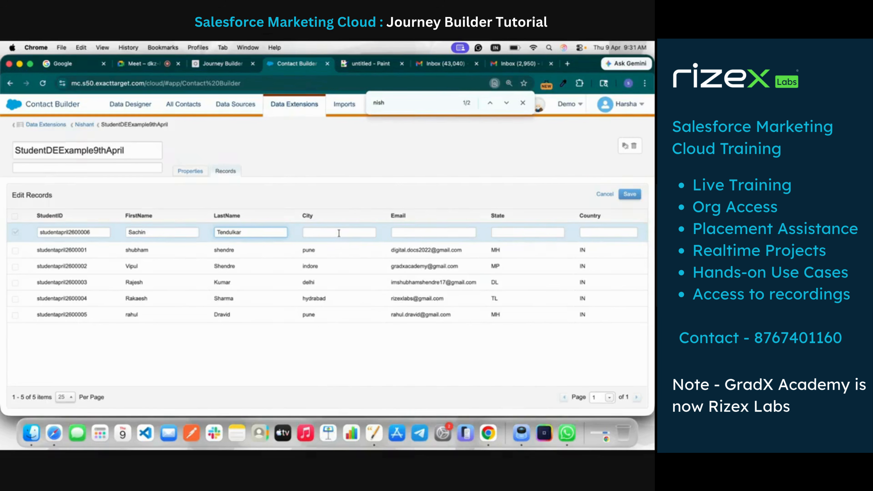
Set the sixth record's City to mumbai and enter an email address based on the student's name
click(339, 233)
text(mumbai)
click(448, 230)
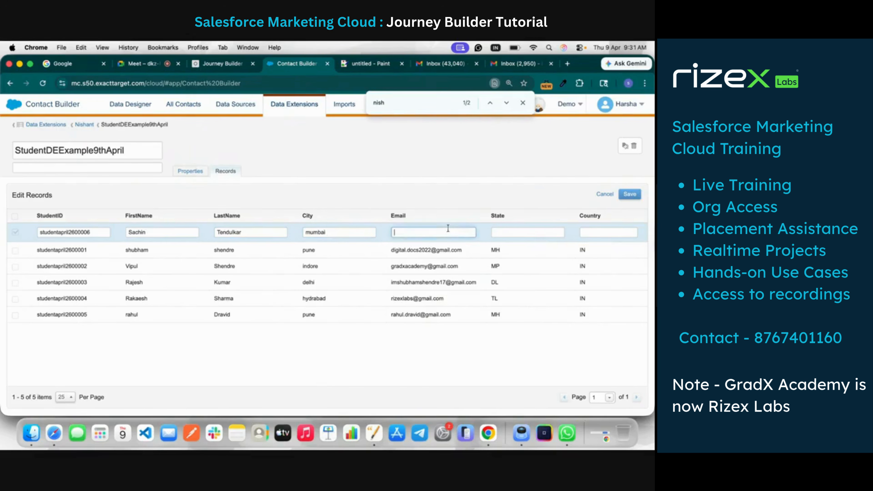
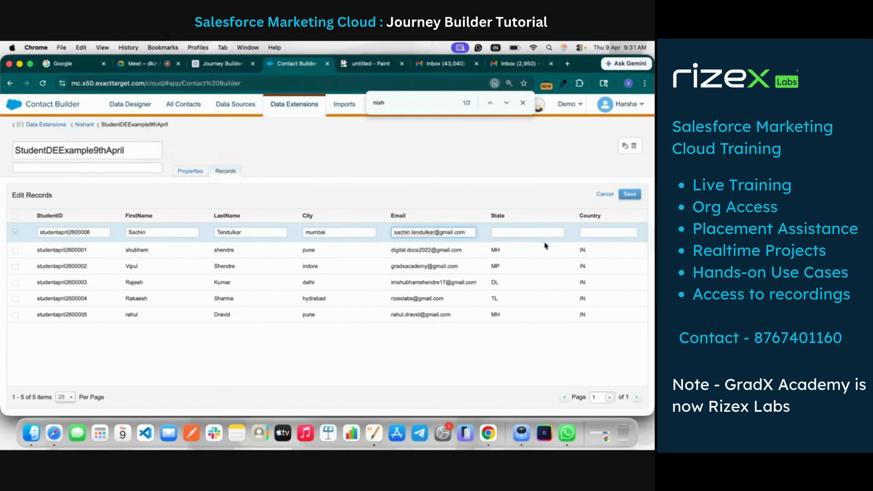
Set the sixth record's State to MH and Country to IN, and save the record
click(530, 232)
text(MH)
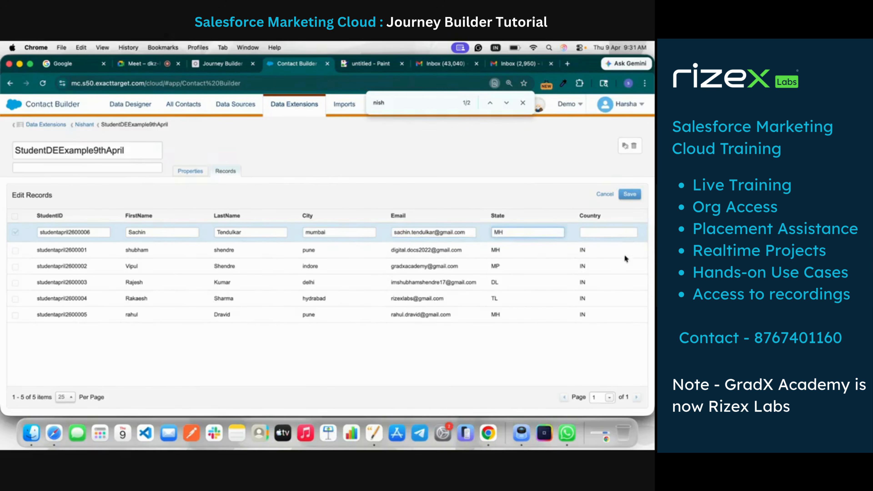
click(590, 232)
click(630, 194)
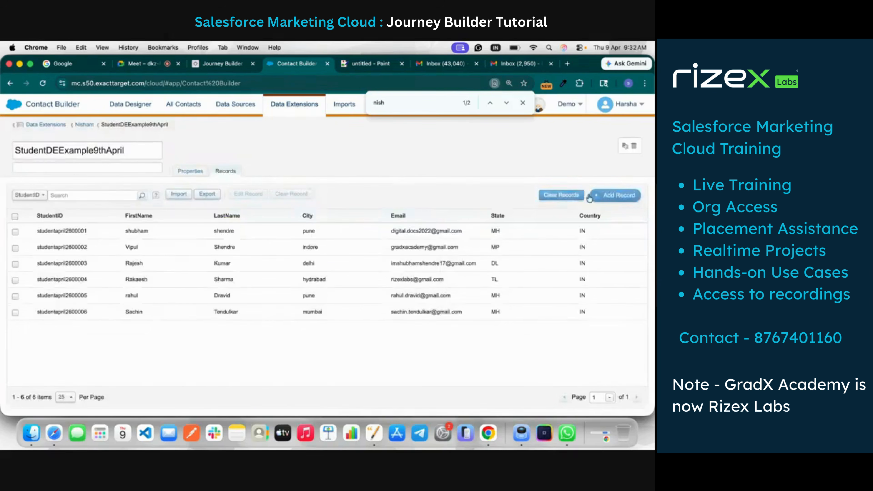
Start a seventh record with the copied StudentID changed to end in 7, and enter the student's first and last name
click(615, 195)
click(78, 233)
text(studentapril2600001)
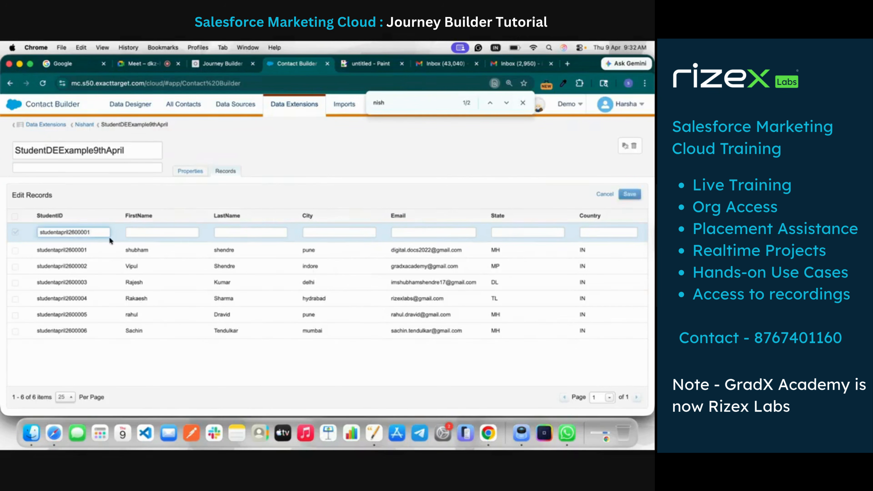
click(174, 231)
text(saurav)
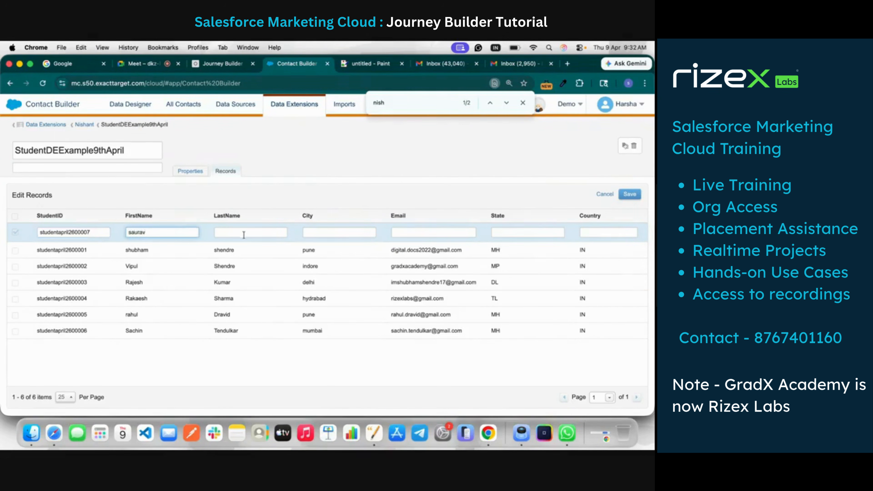
click(244, 234)
text(ganguly)
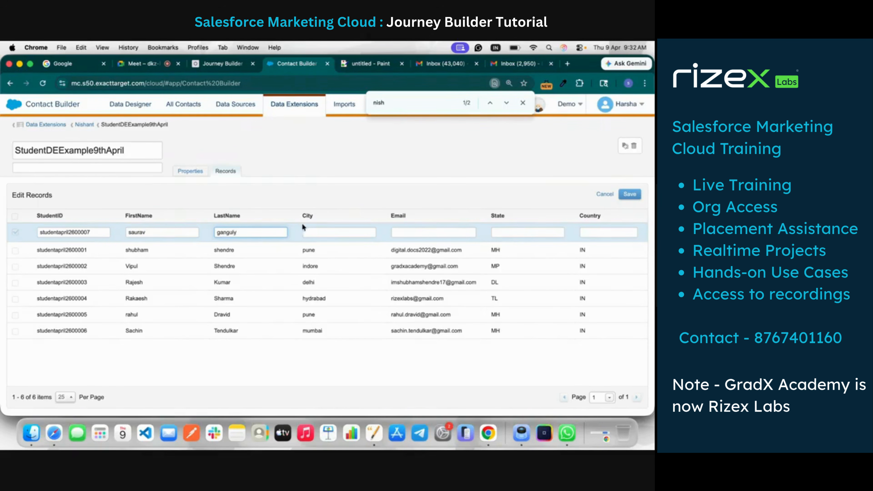
Set the seventh record's City to delhi and enter an email address based on the student's name
click(318, 230)
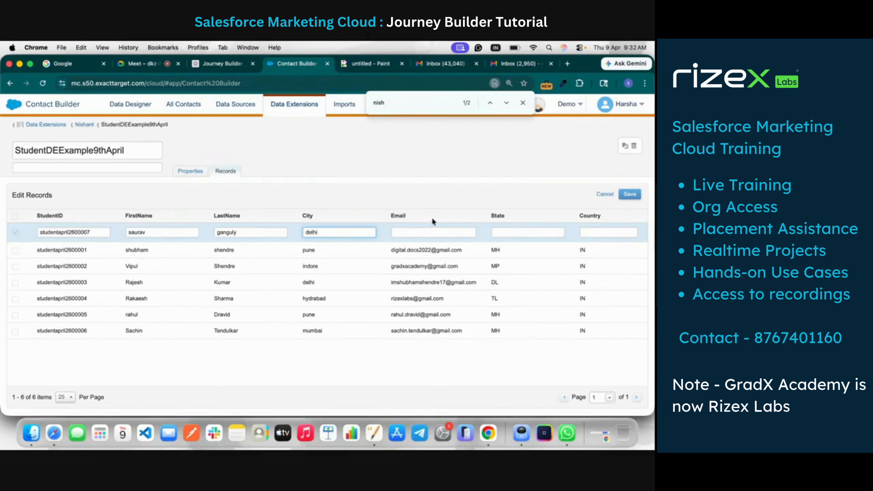
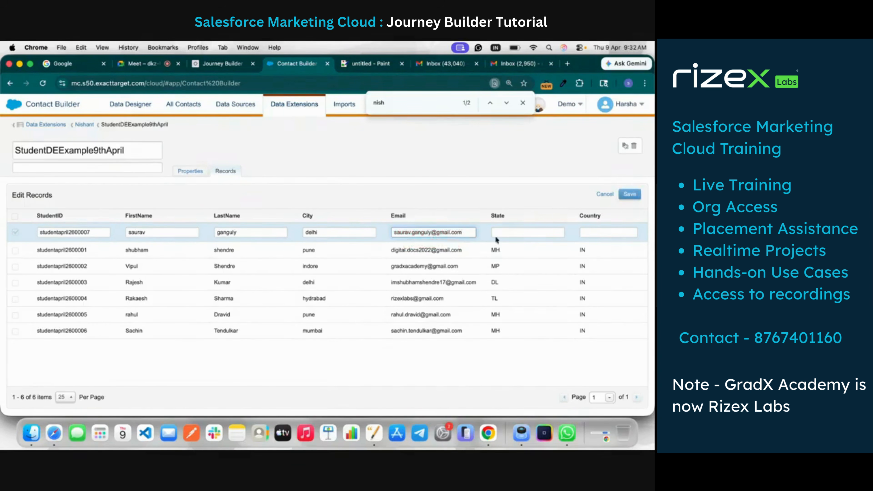
Set the seventh record's State to DL and Country to IN, save the record, and close the in-page search
click(514, 234)
text(DL)
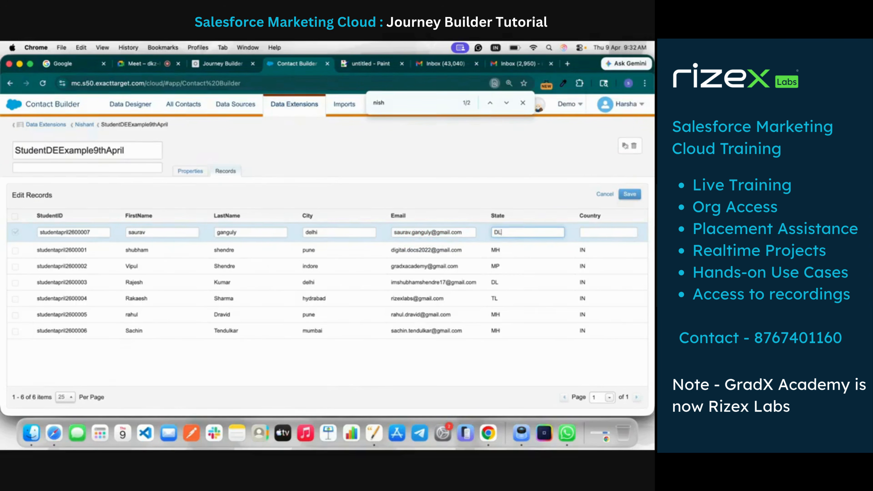
click(609, 237)
text(IN)
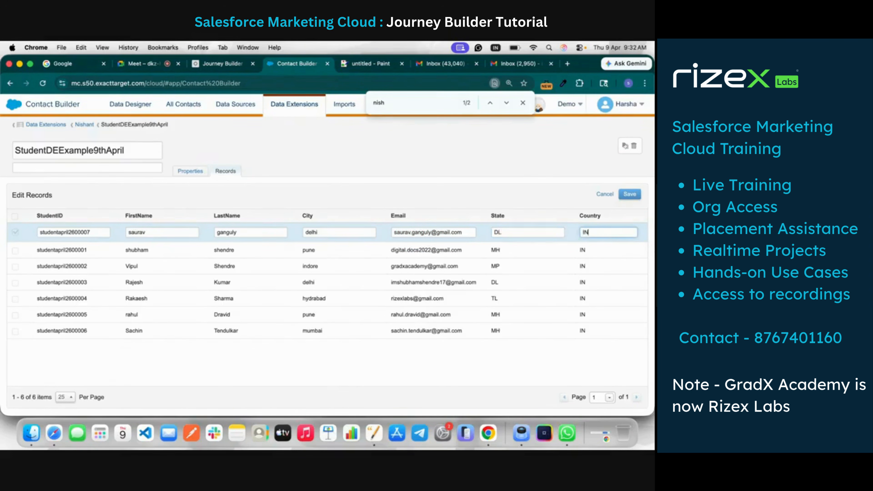
click(630, 194)
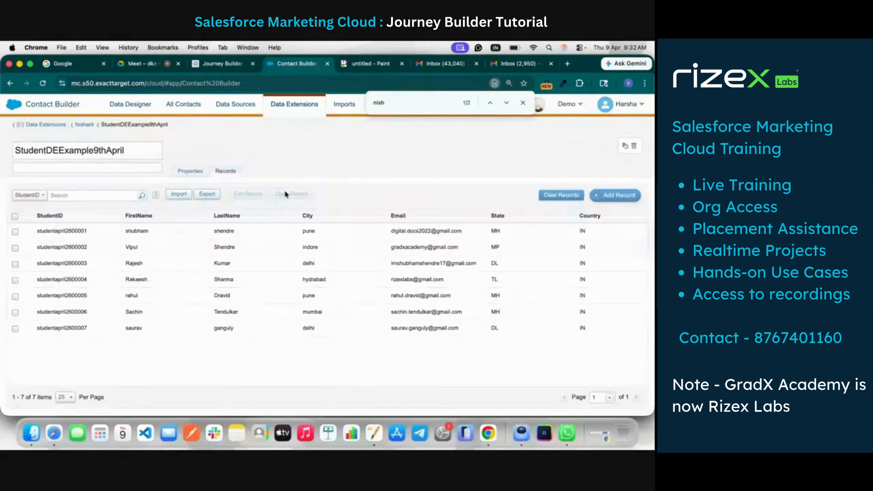
click(523, 102)
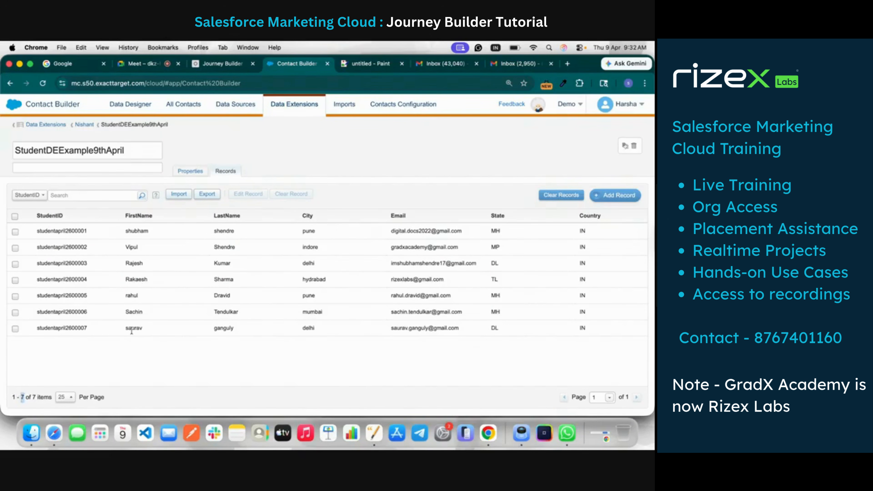
Switch to Journey Builder, add a Data Extension entry source at the journey's start, and open its data extension selection
click(230, 64)
scroll(95, 222, up, 10)
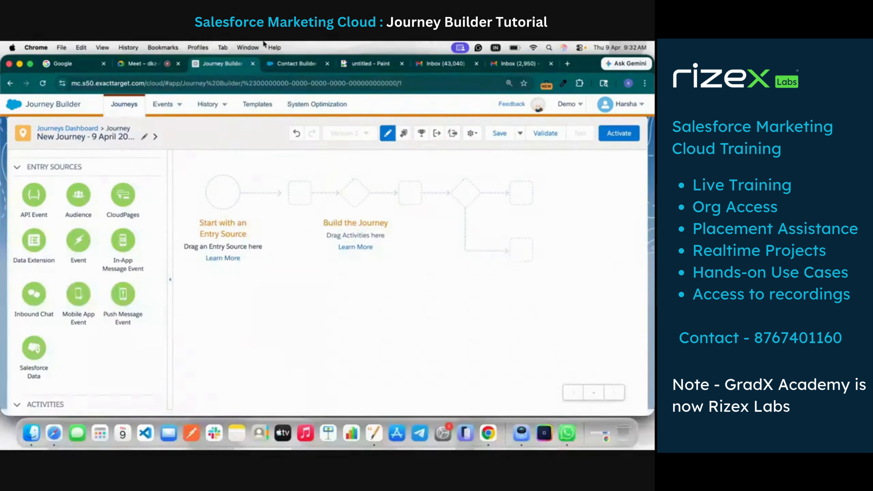
click(311, 64)
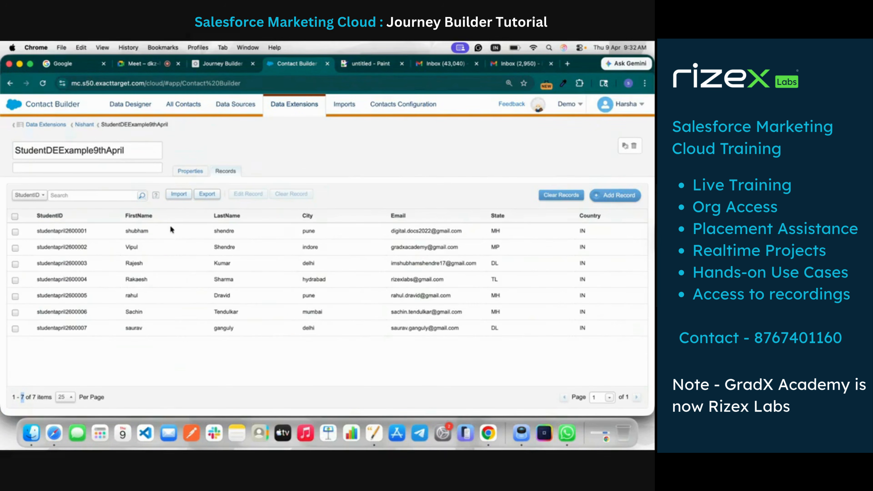
click(229, 64)
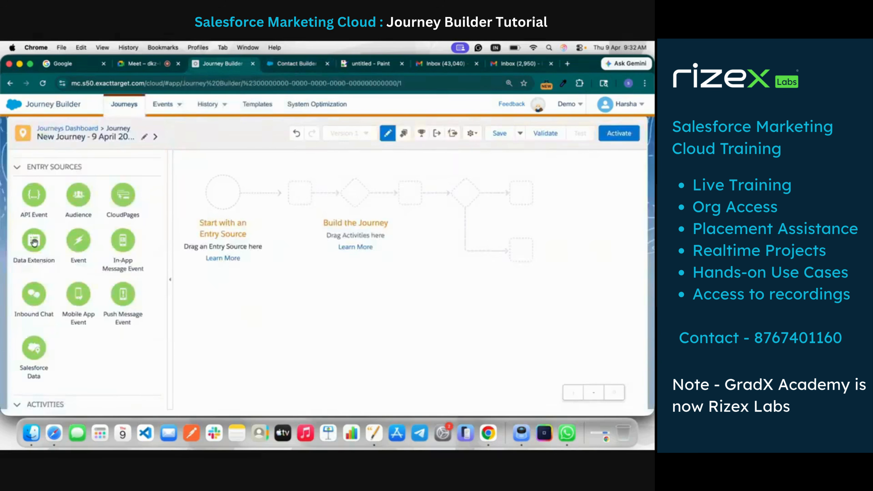
drag(33, 242, 222, 200)
click(222, 193)
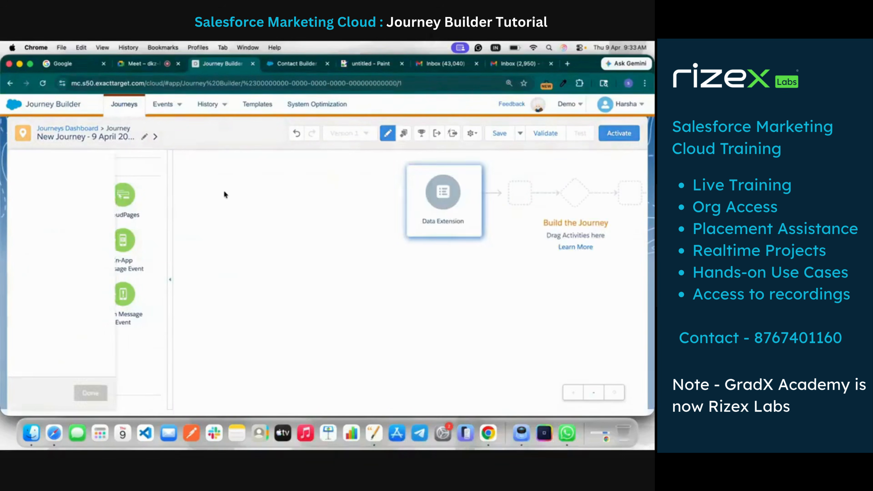
click(198, 350)
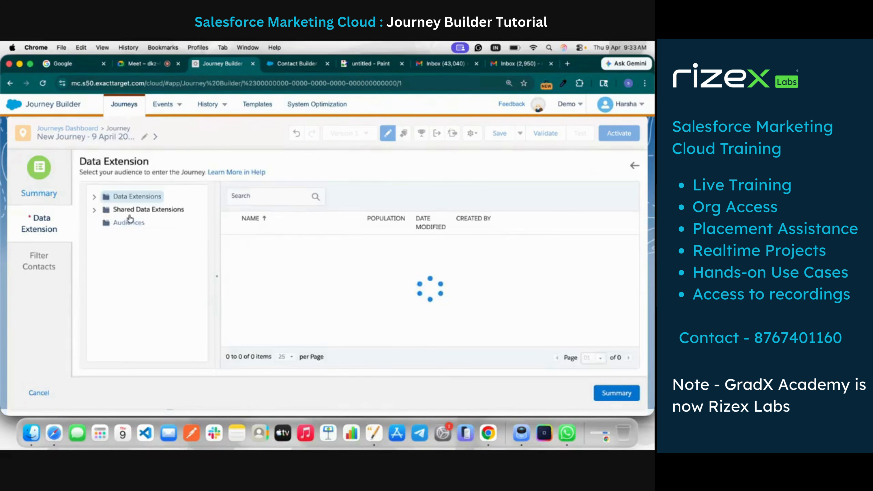
Expand the Data Extensions folder tree, find the folder containing StudentDEExample9thApril with an in-page search, and open it
click(95, 197)
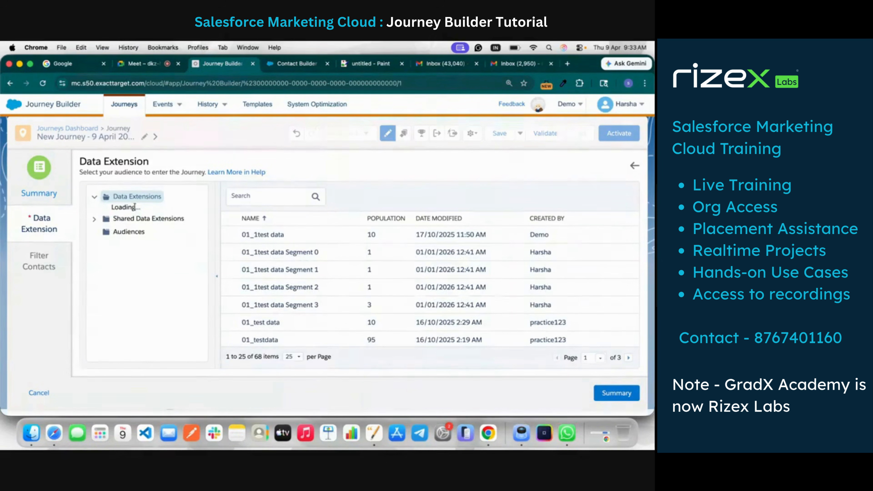
scroll(132, 283, down, 15)
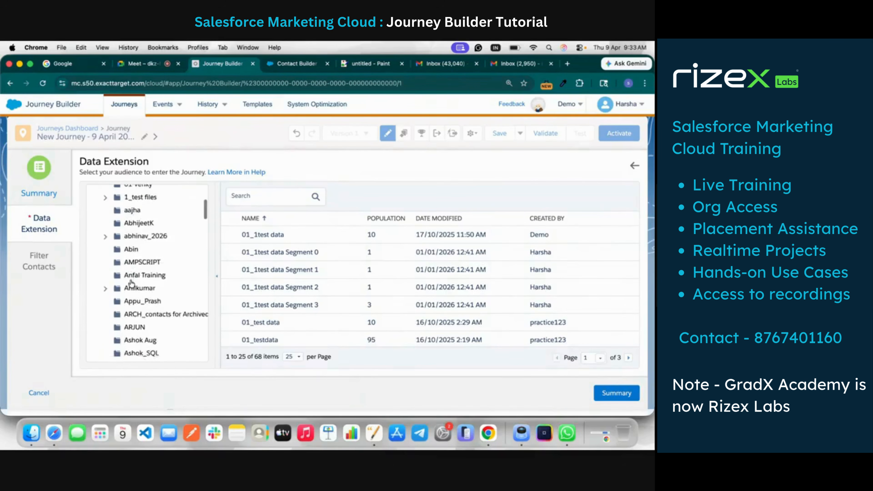
scroll(132, 284, down, 15)
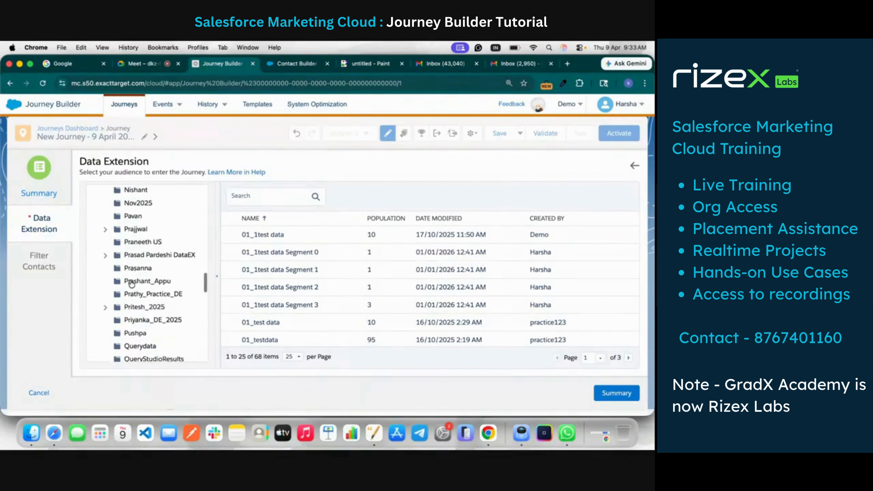
key(super+f)
text(no)
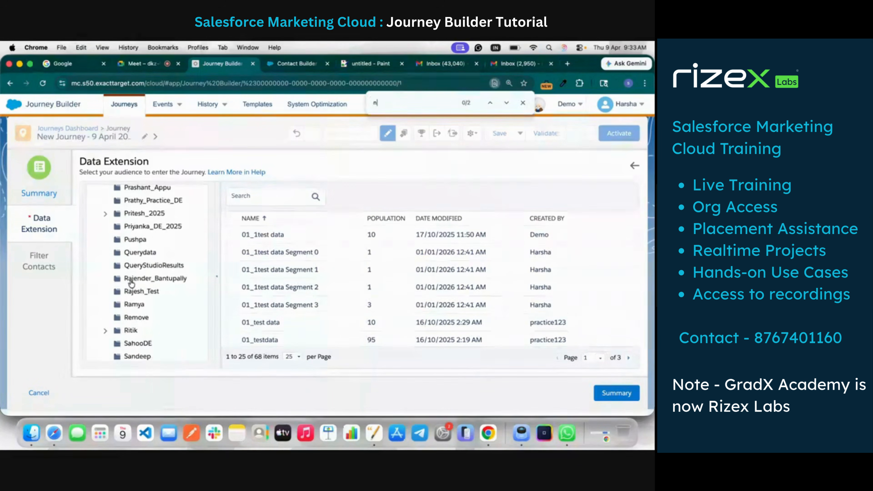
key(BackSpace)
text(isha)
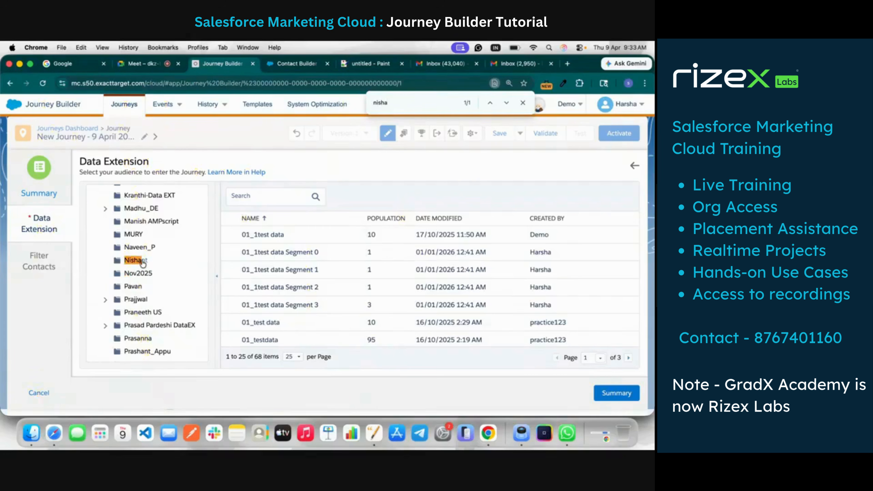
click(153, 262)
Select StudentDEExample9thApril as the entry source's data extension and go to its summary
scroll(282, 293, down, 2)
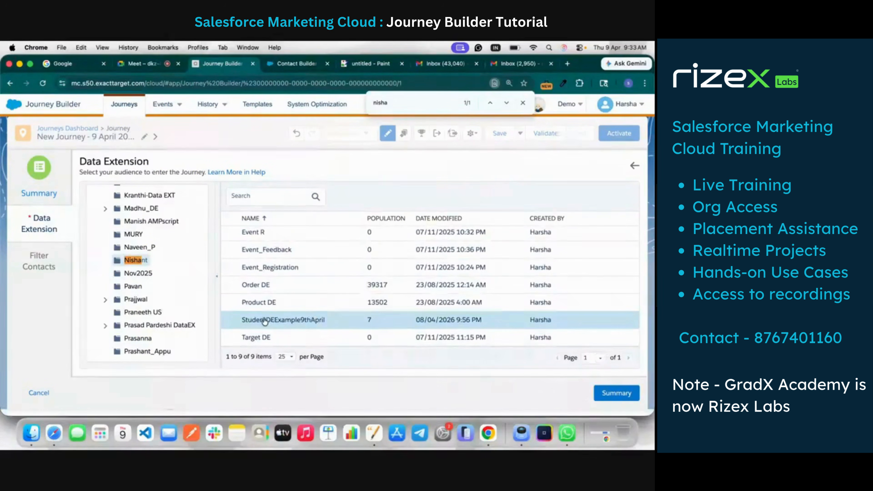
click(289, 324)
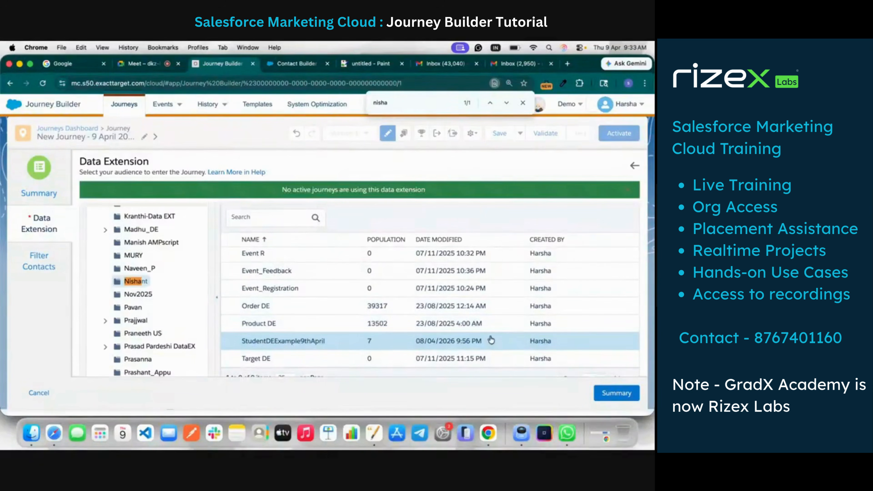
click(617, 393)
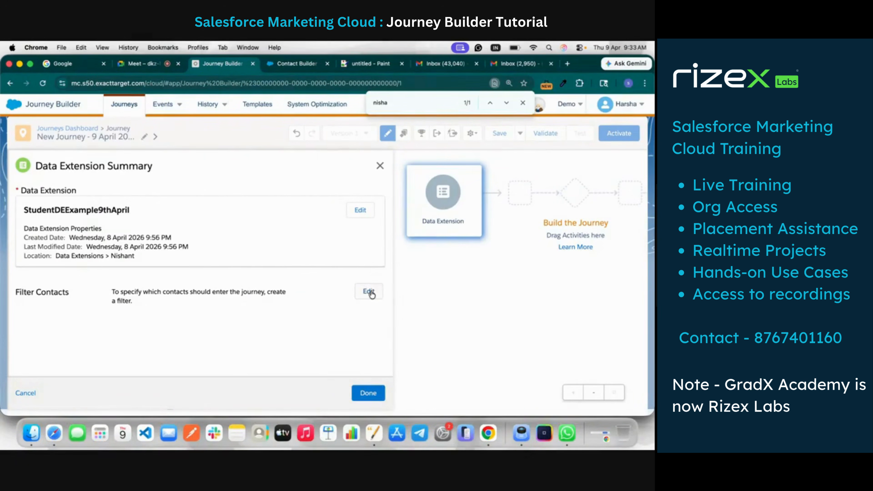
Review the student records in Contact Builder, and return to Journey Builder to confirm the entry source without a contact filter
click(297, 63)
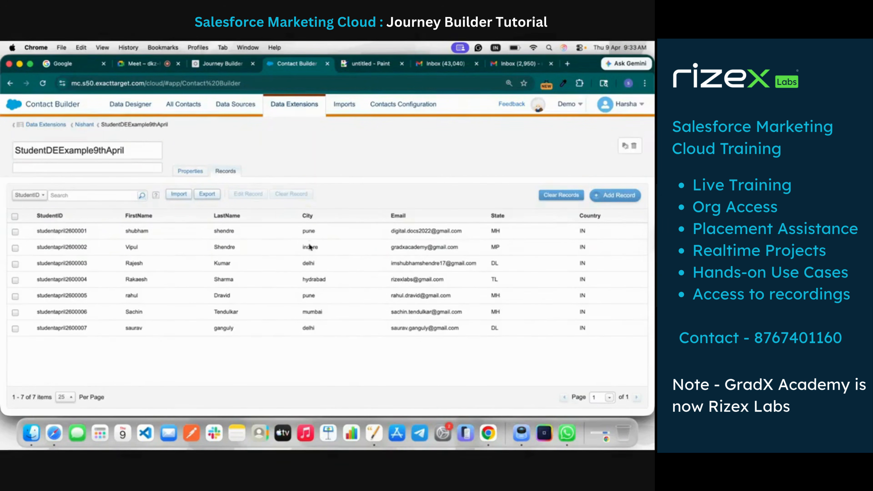
click(227, 65)
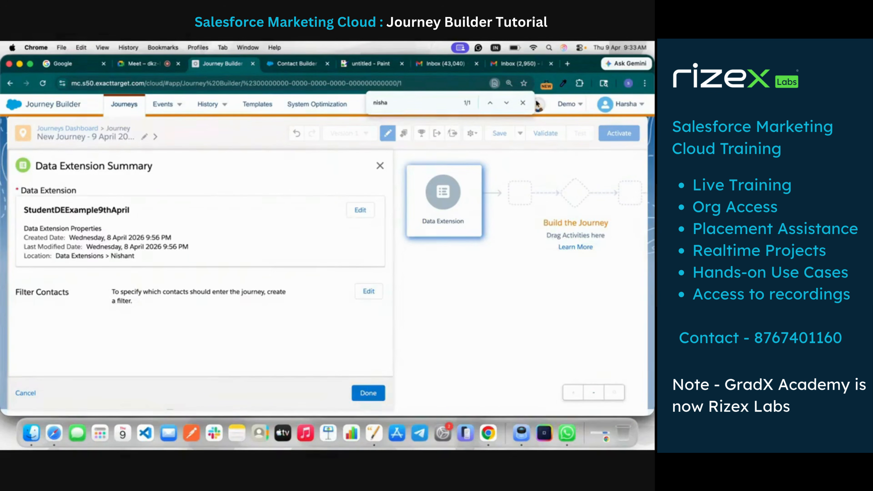
click(523, 102)
click(290, 66)
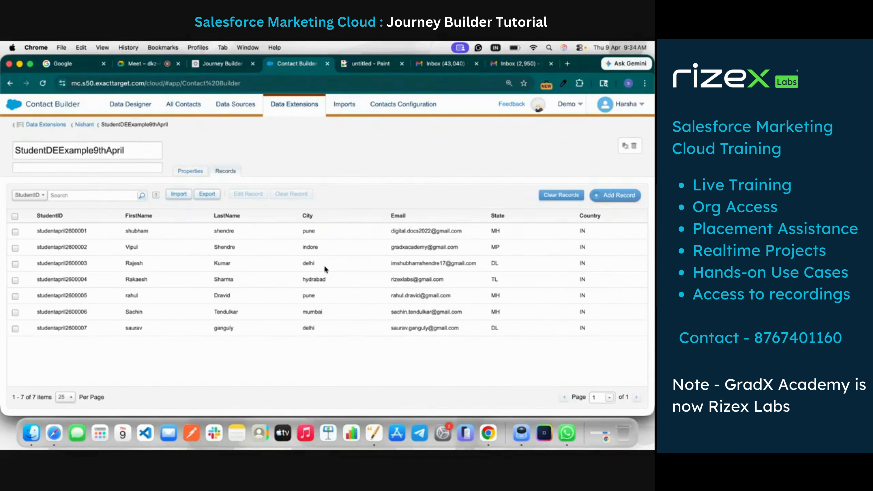
click(217, 64)
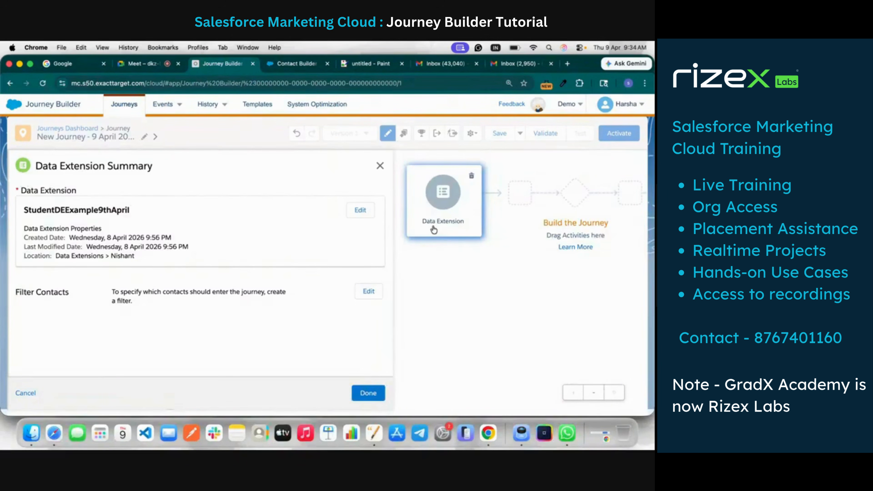
click(368, 393)
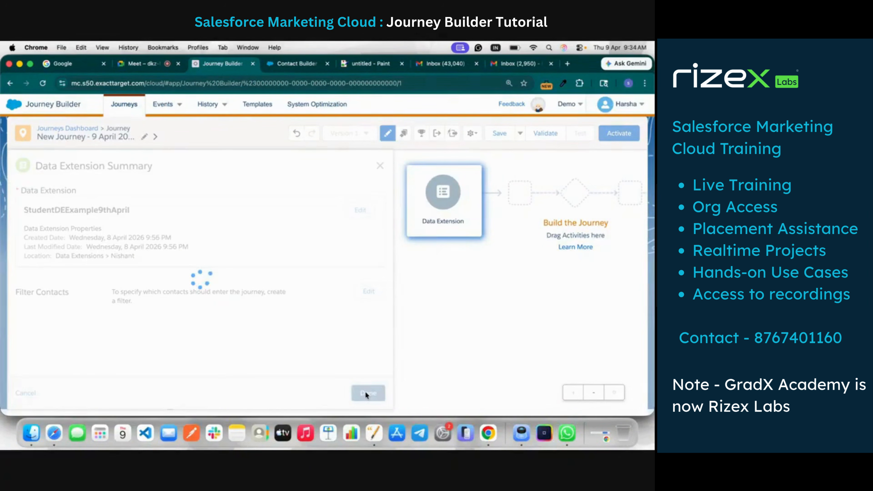
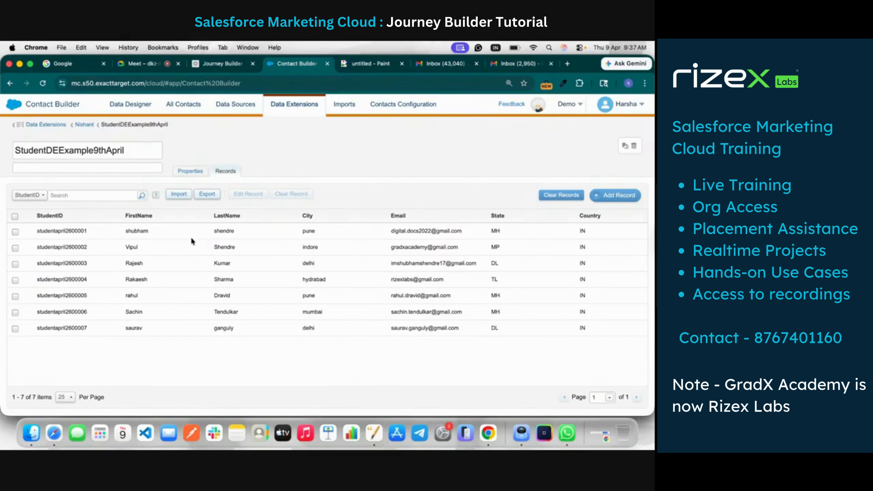
Export the StudentDEExample9thApril records as a comma-separated file with Browser Download as the delivery location
click(213, 196)
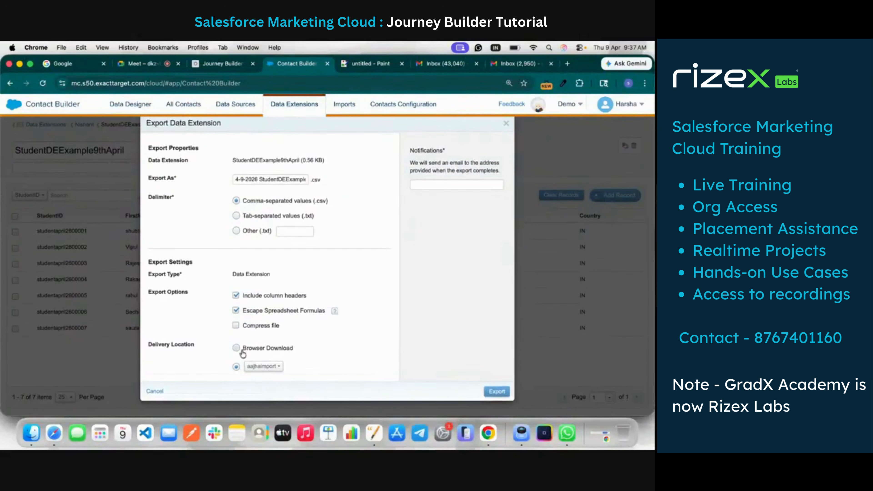
click(236, 348)
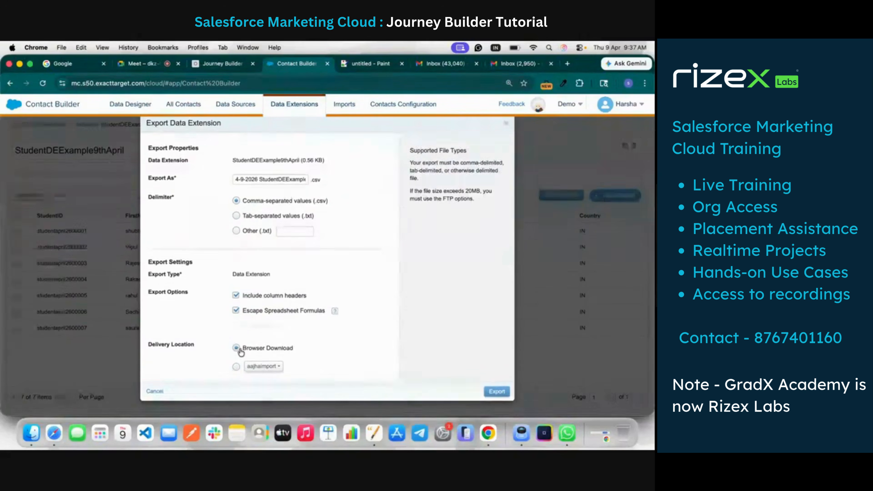
click(498, 392)
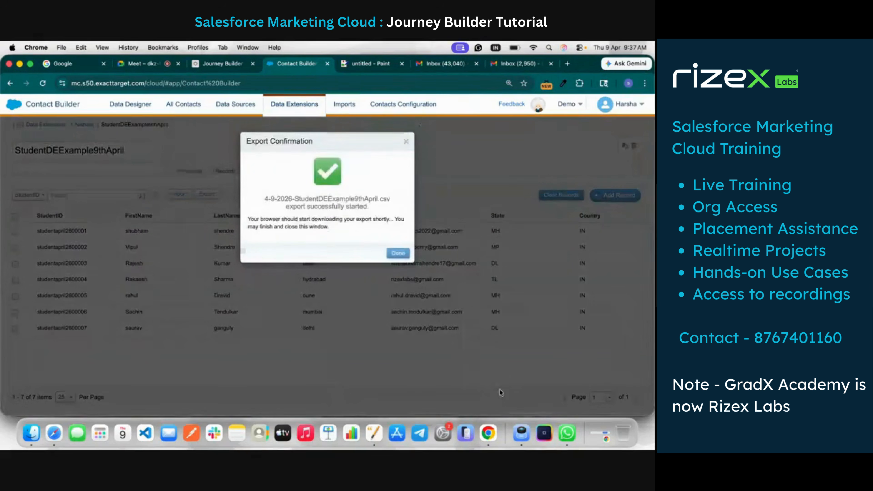
click(398, 254)
Open ChatGPT in a new browser tab and attach the exported StudentDEExample9thApril CSV to the prompt
click(567, 63)
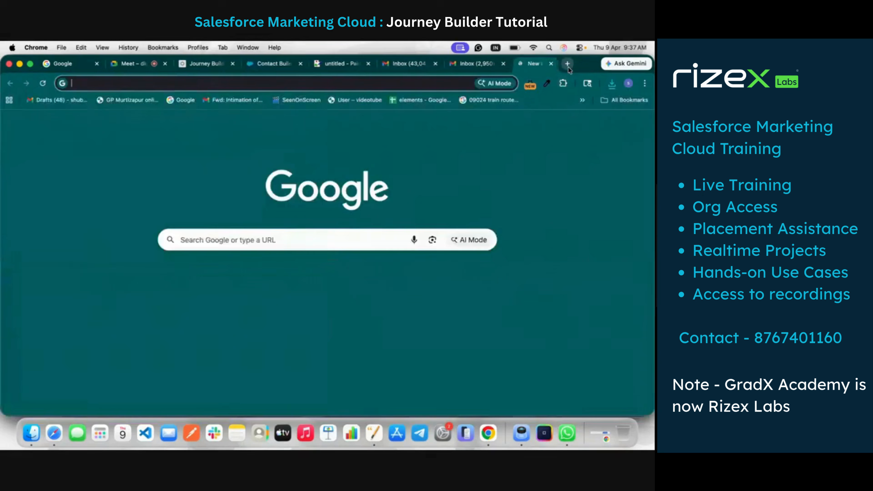
text(chat)
key(Return)
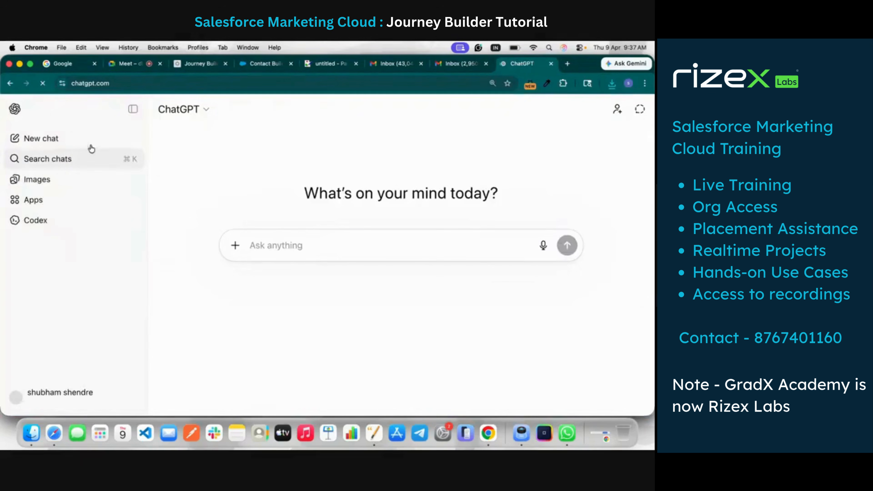
click(133, 109)
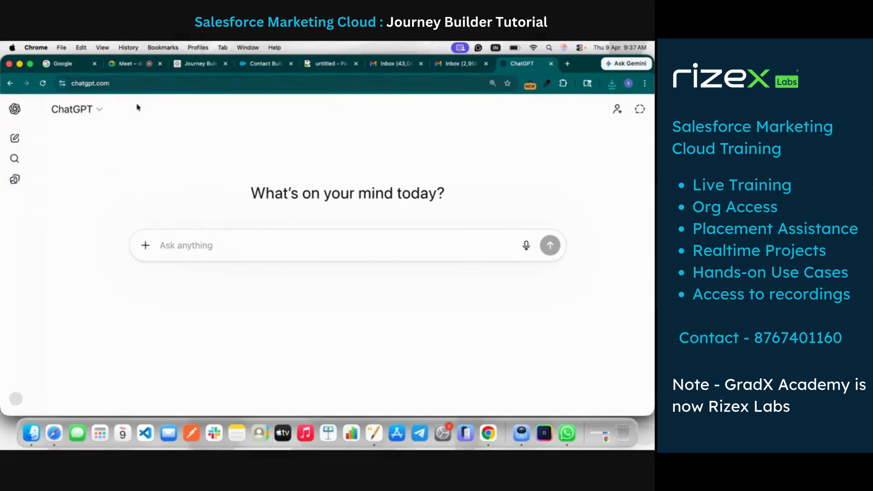
click(612, 84)
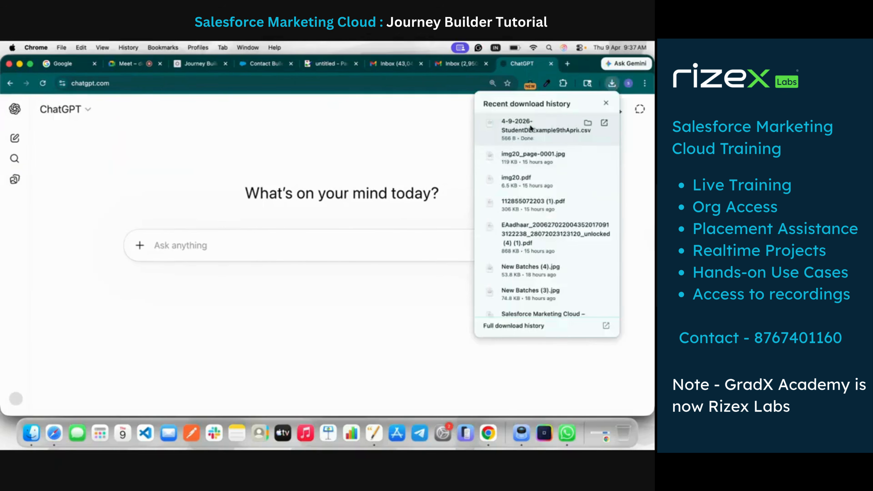
drag(530, 128, 351, 257)
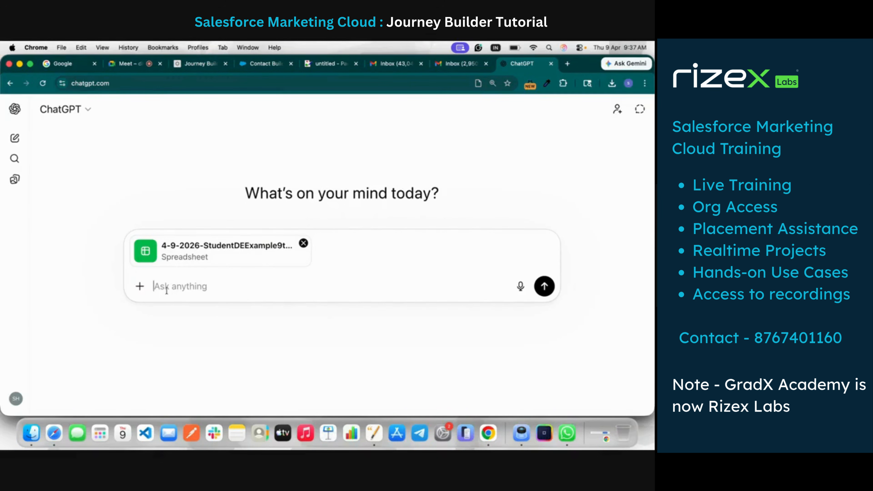
Send ChatGPT the prompt "Generate the file with 30 records more" for the attached spreadsheet
text(Generate the file with)
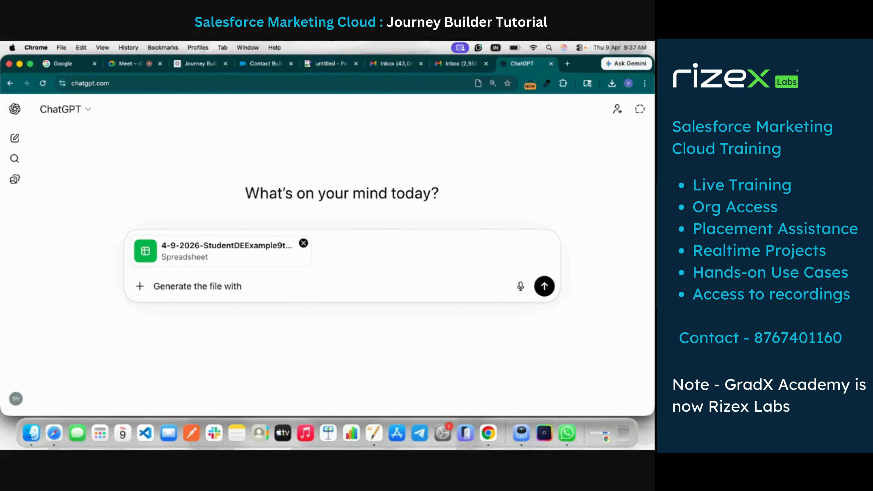
text(j 30 records more)
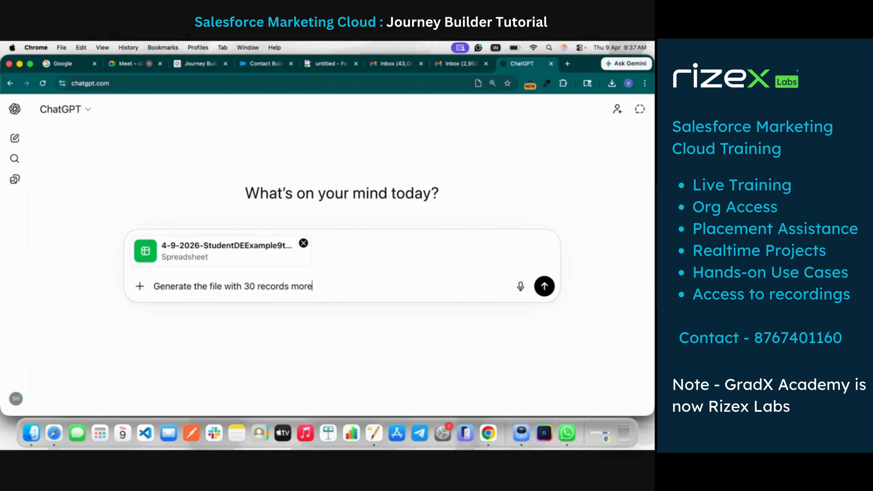
key(Return)
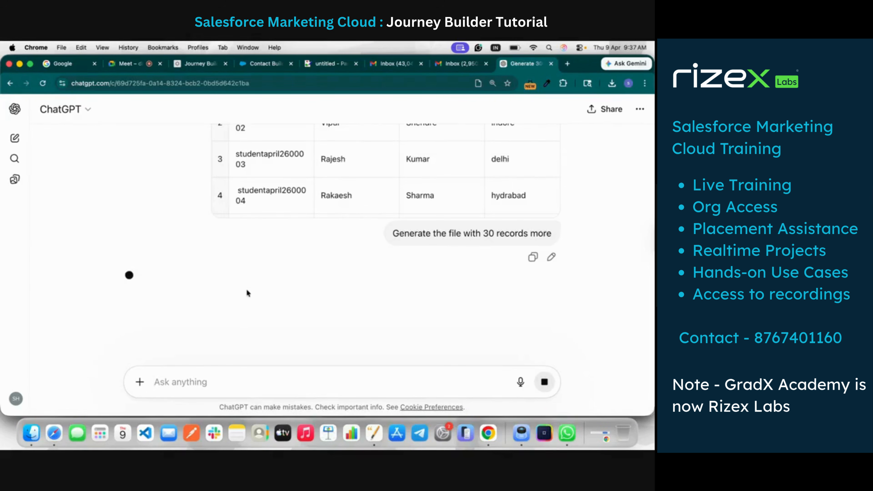
Download the updated CSV from ChatGPT's reply and open the downloaded file in Numbers
scroll(264, 233, down, 3)
scroll(263, 233, down, 3)
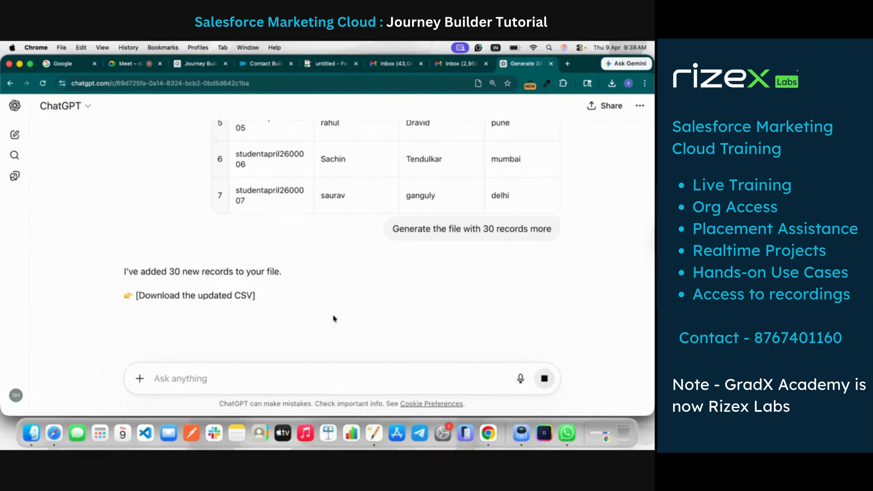
scroll(283, 294, down, 2)
click(224, 243)
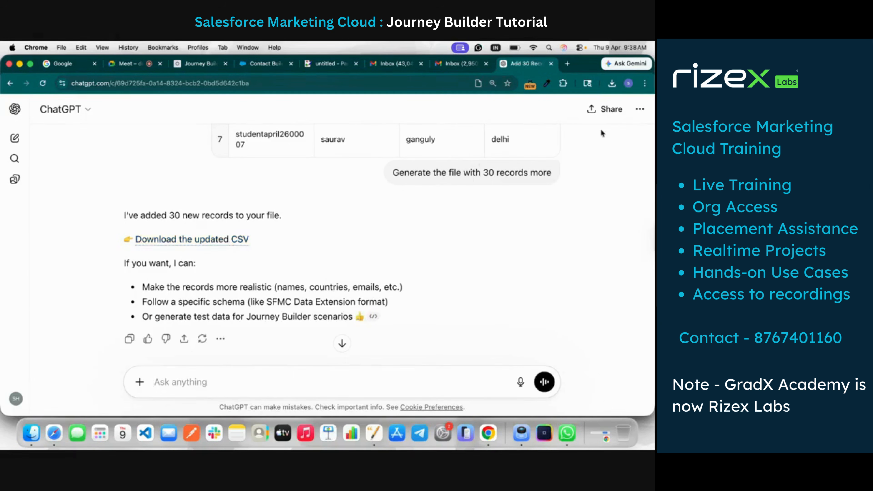
click(192, 241)
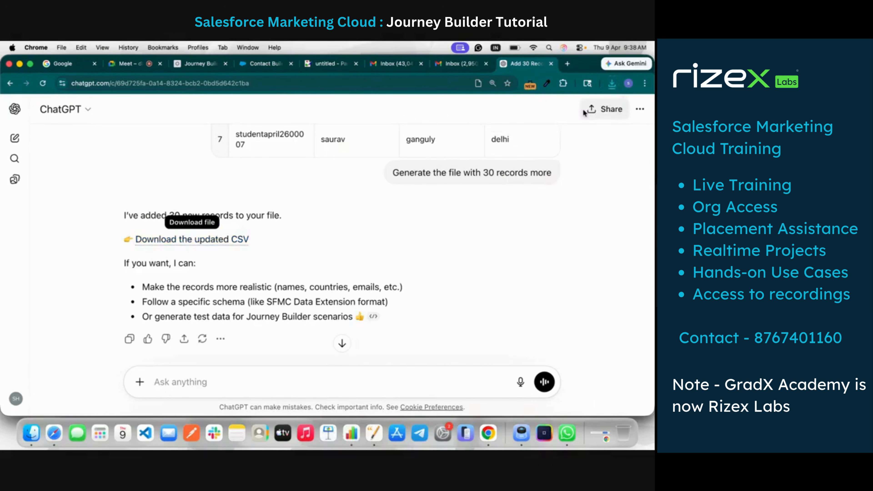
click(613, 84)
click(565, 121)
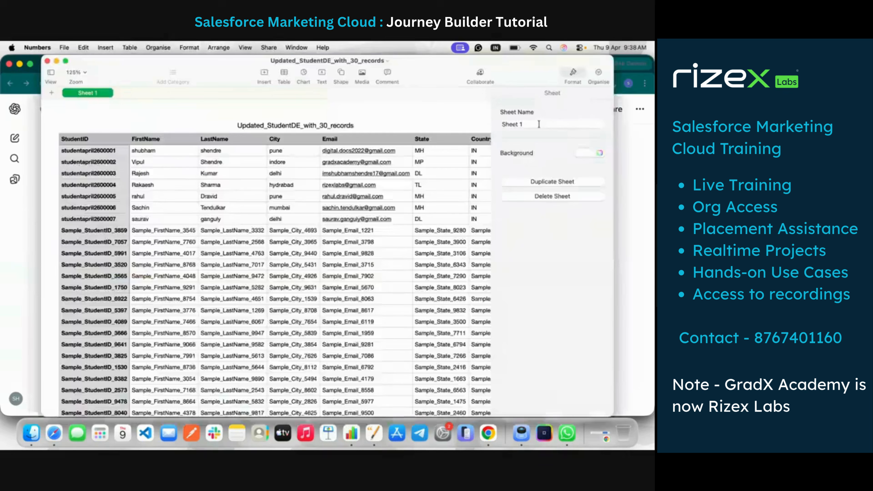
Check the generated student rows across all columns of the updated CSV, and close both opened copies
scroll(295, 267, down, 5)
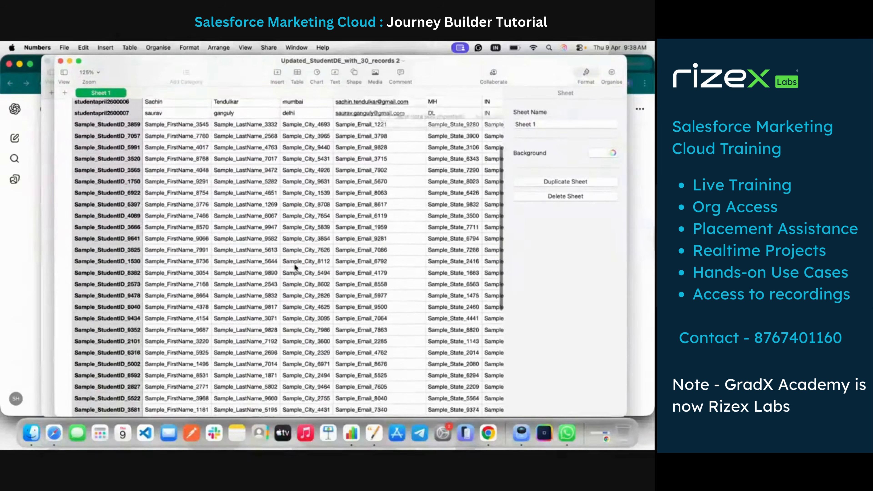
scroll(294, 264, up, 5)
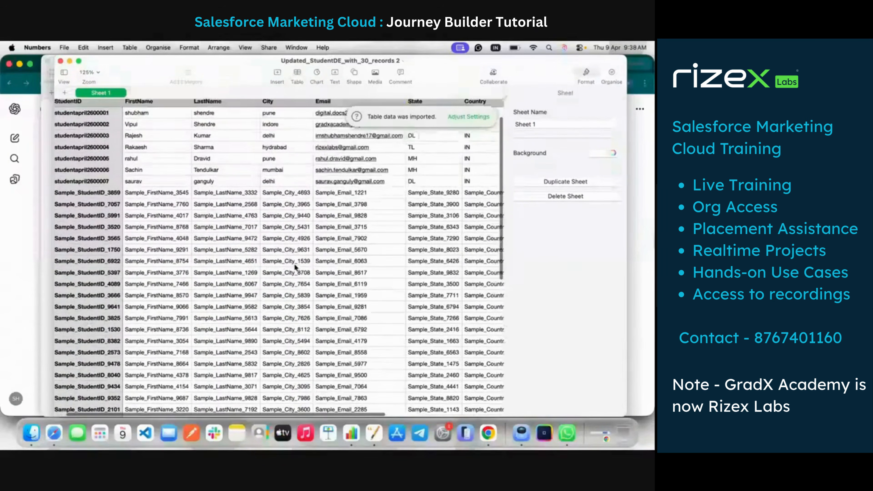
click(355, 195)
scroll(310, 213, right, 3)
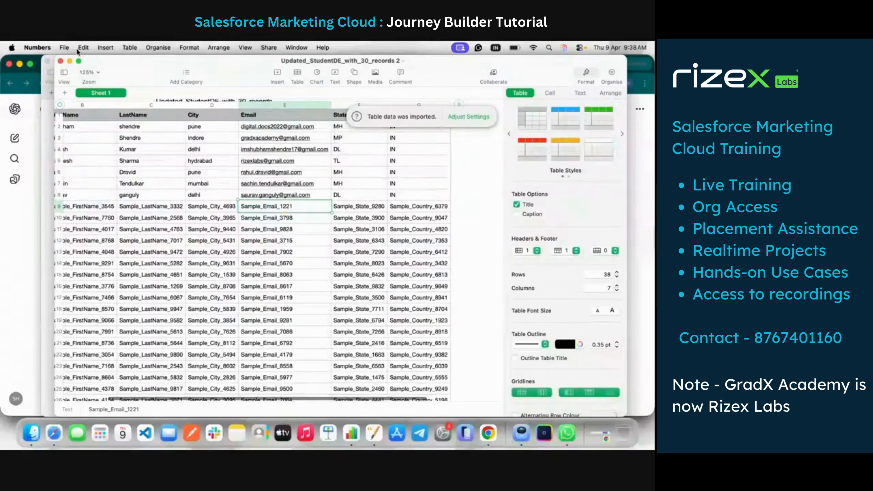
click(61, 61)
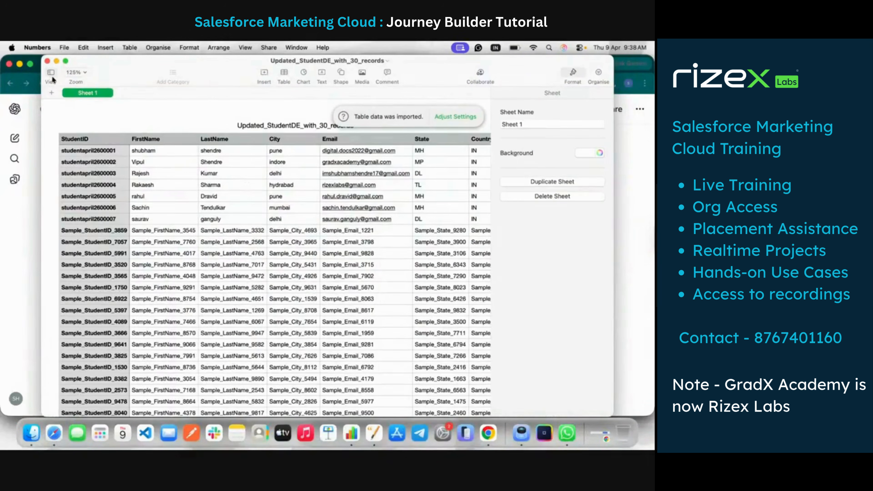
click(48, 61)
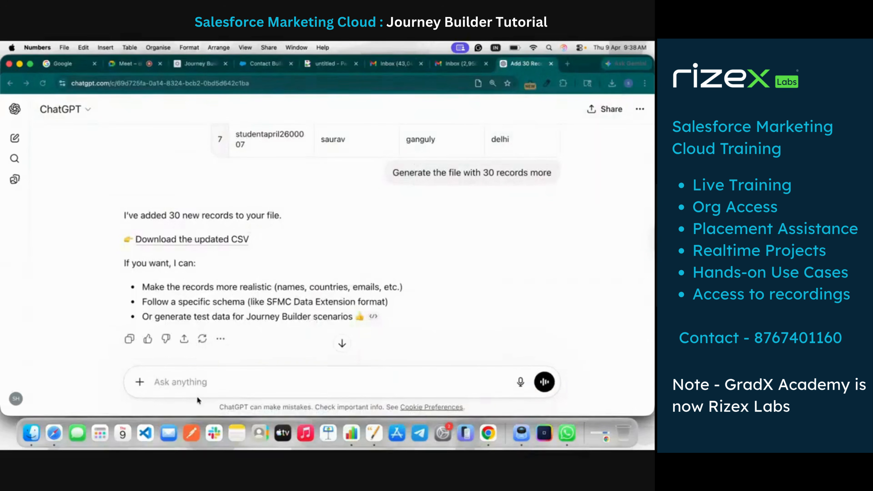
Send ChatGPT the follow-up "I dont want dummy date i want random data also make sure do not add the 7 existing records follow the pattern"
click(191, 384)
text(I)
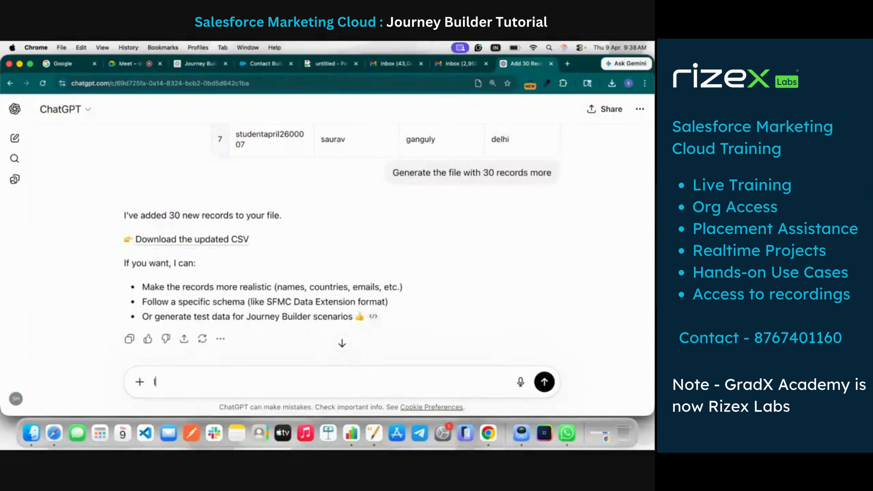
text( dont want dummy dat)
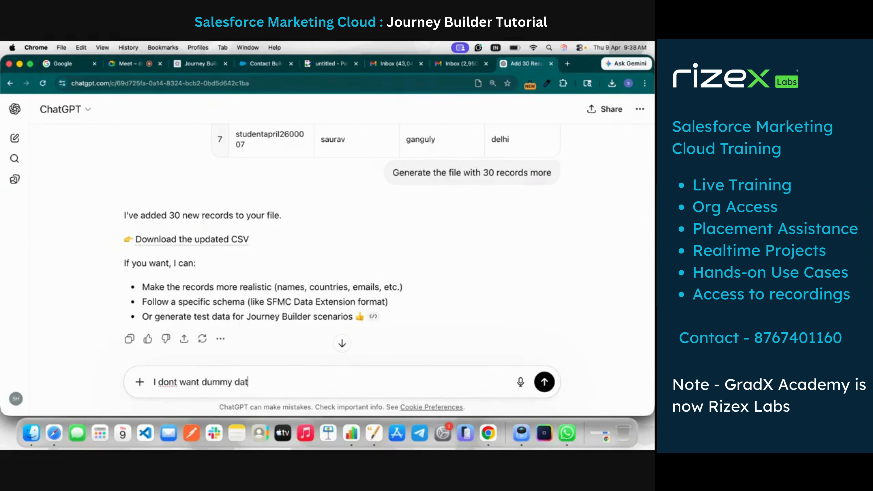
text(e i want random da)
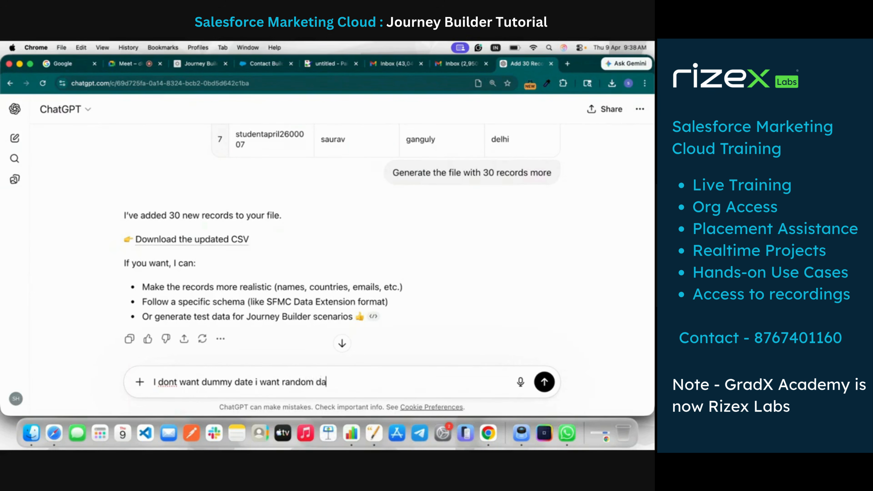
text(ta also make sure do n)
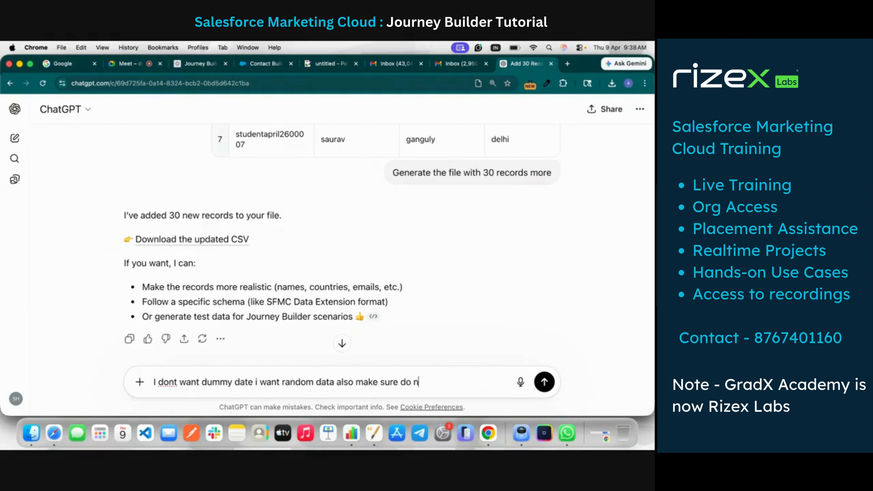
text(ot add the 7 existing re)
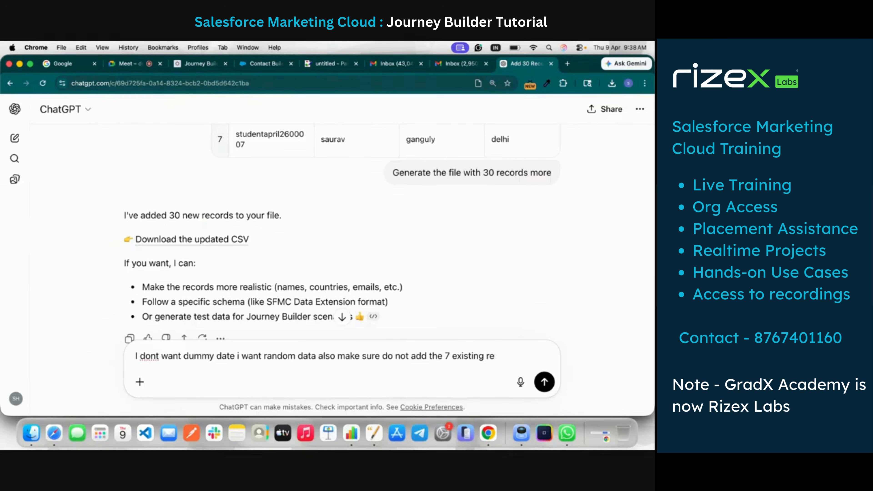
text(xordcords follow the pattern)
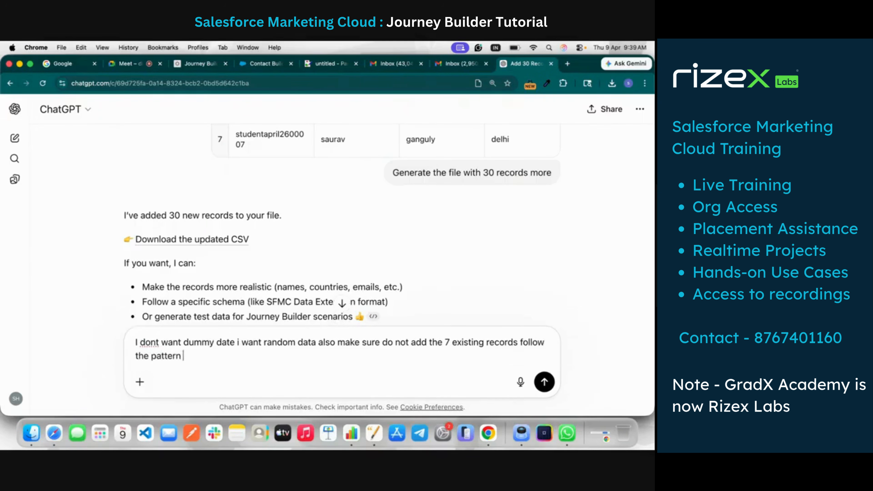
key(Return)
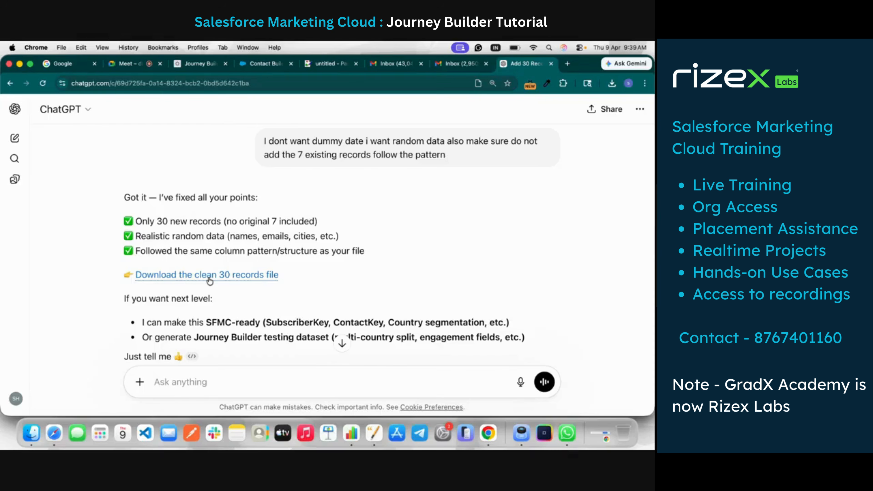
Download the clean 30 records file from ChatGPT, review its student rows in Numbers, and close it
click(164, 278)
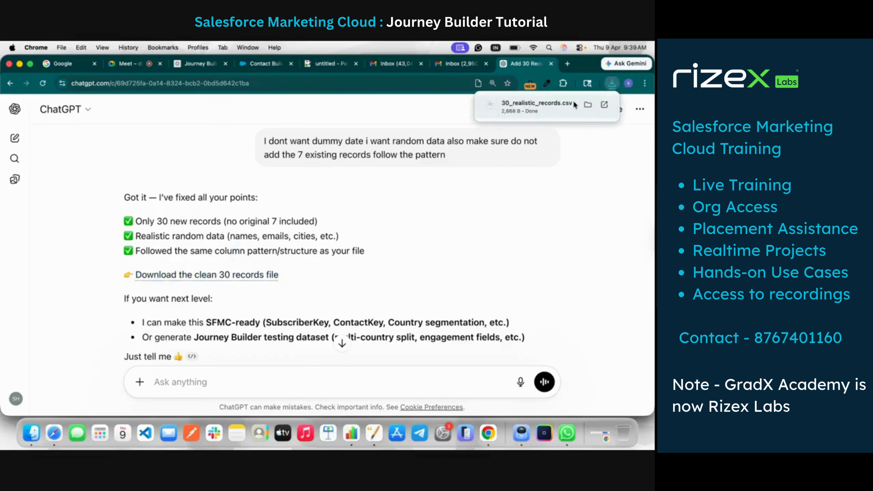
click(573, 102)
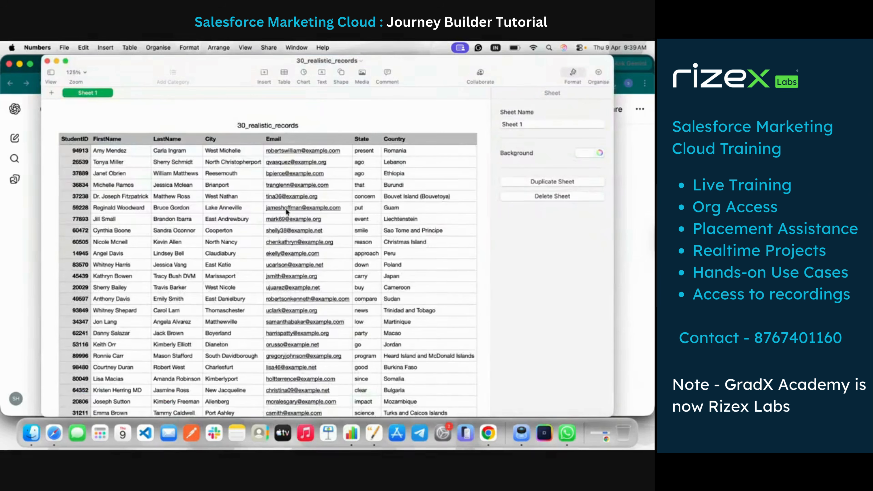
scroll(285, 208, down, 10)
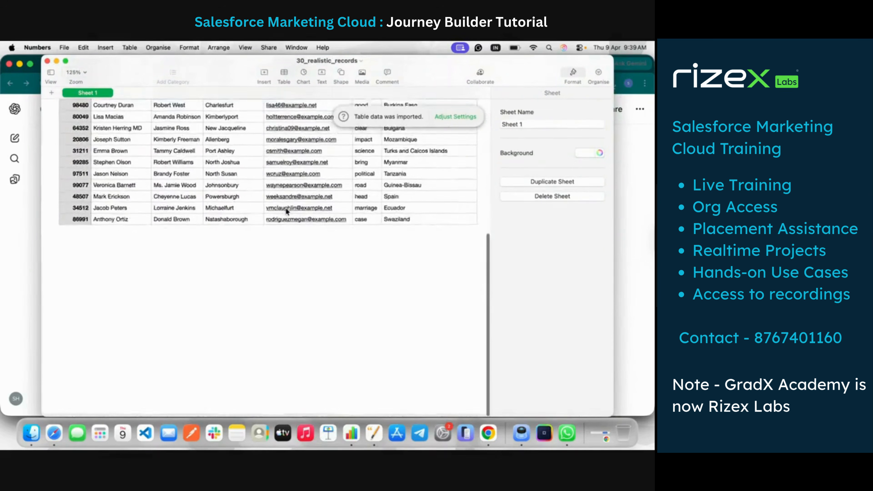
scroll(286, 208, up, 10)
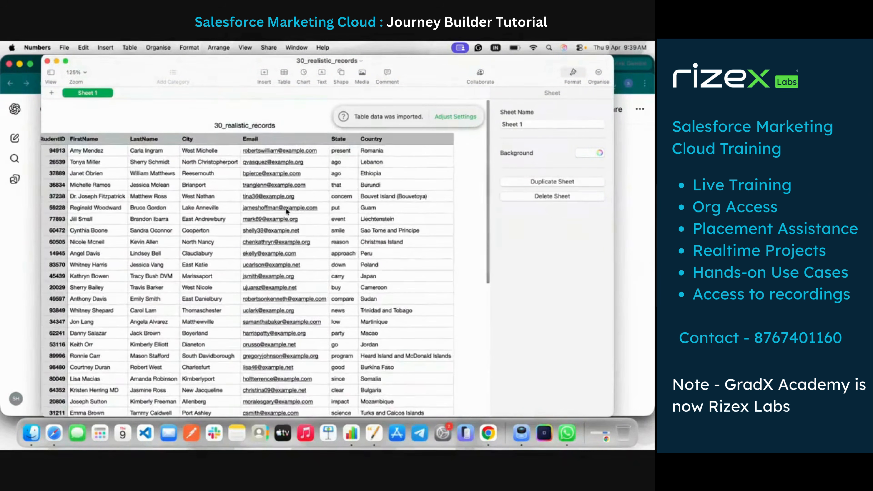
scroll(286, 209, left, 1)
scroll(286, 208, down, 1)
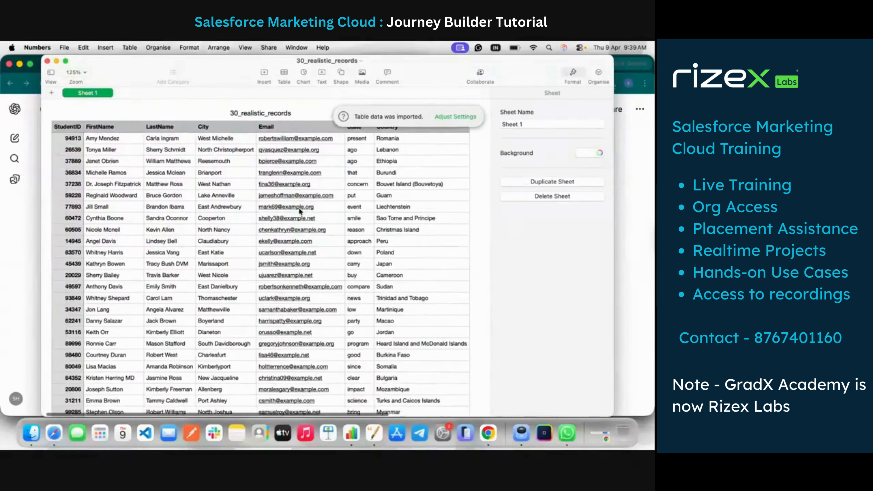
click(48, 61)
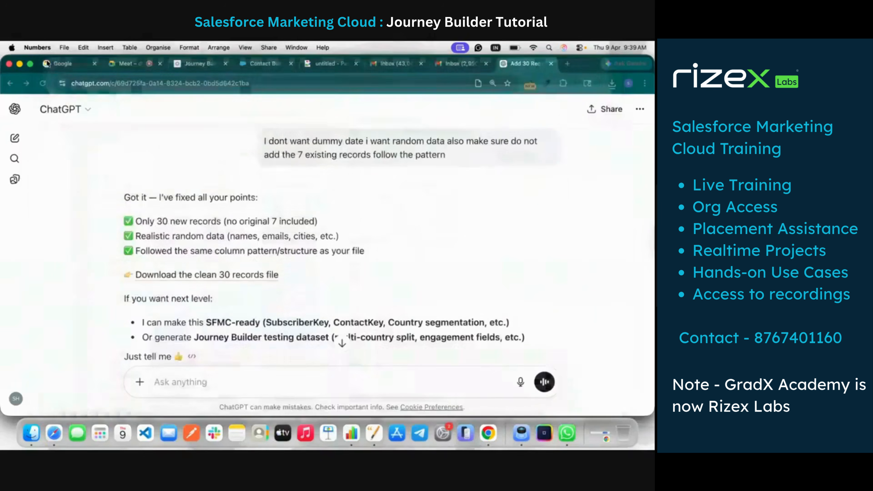
Send ChatGPT the follow-up "State should be as give country should be IN and the other things are fine give me data in canvas"
click(183, 375)
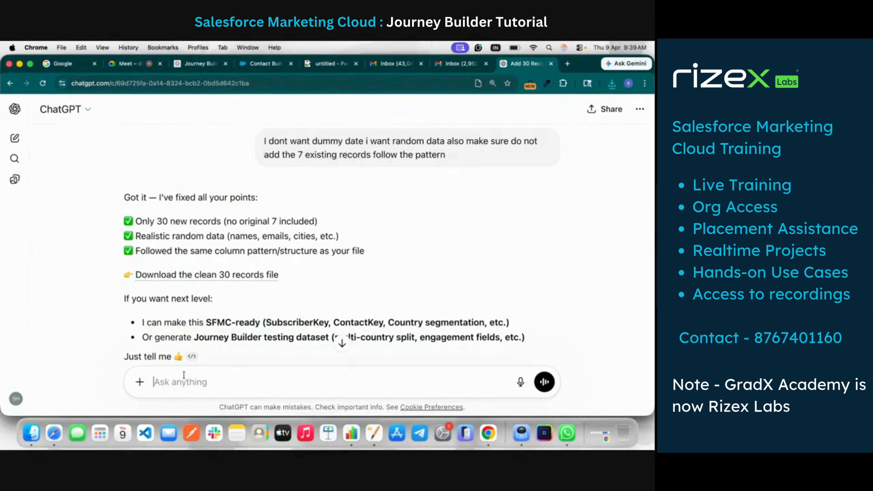
text(Stat)
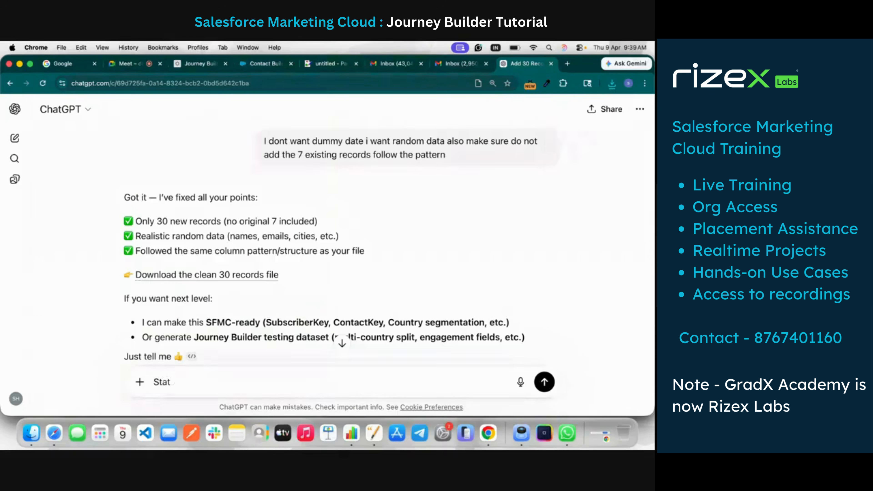
text(e shul)
text(ou)
text(ld be as g)
text(ive count)
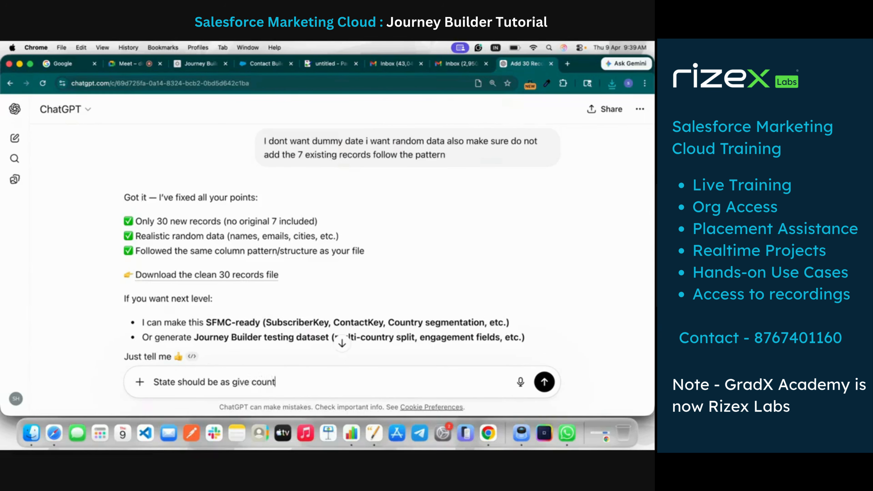
text(ry should be IN )
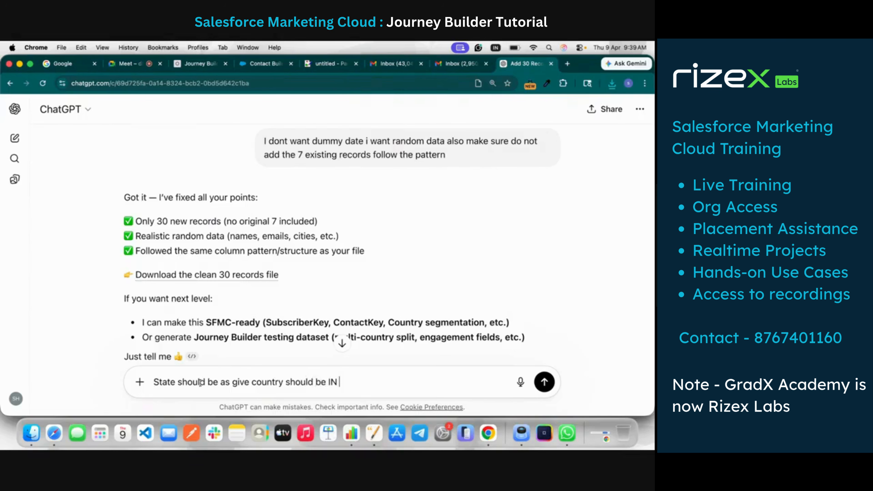
text(and the)
text(the other things a)
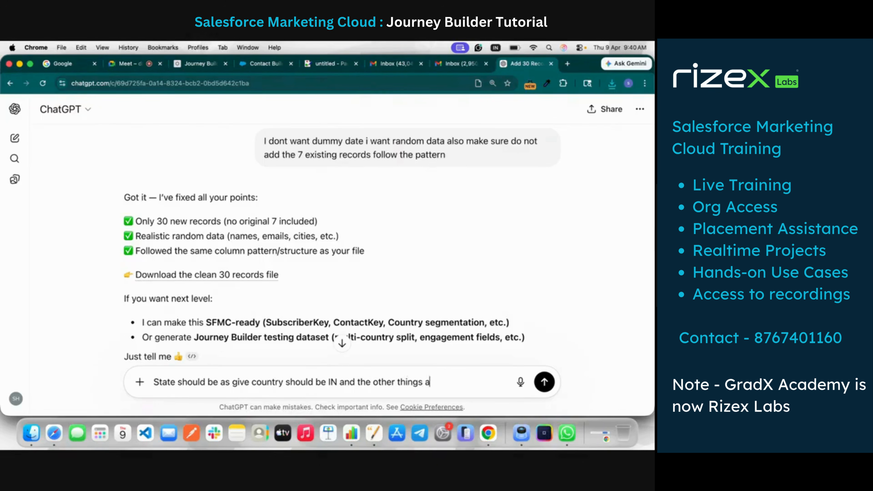
text(re dine )
text(fine )
text(give me data ibn)
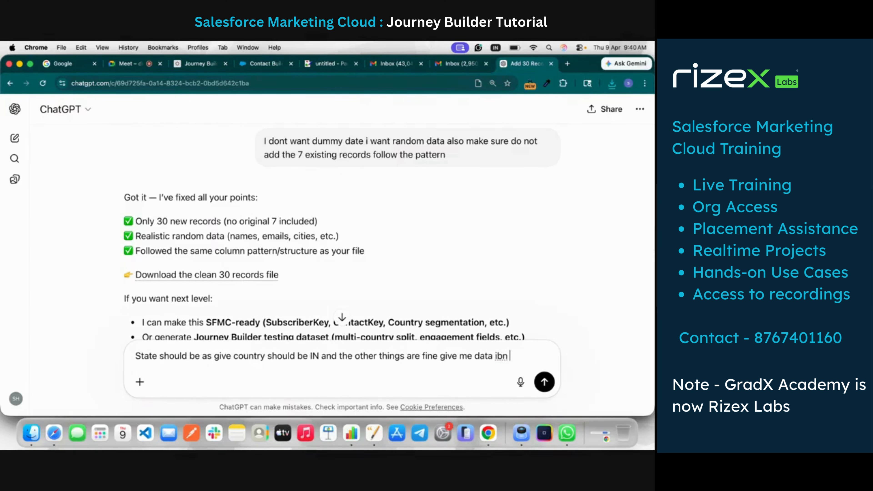
key(BackSpace)
text(n canvas)
key(Return)
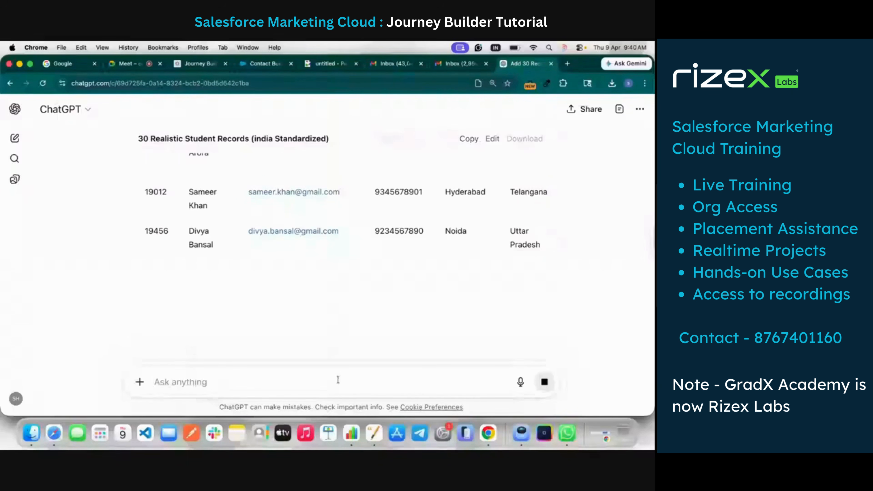
Send ChatGPT the follow-up "Instade of maharashtra use MH like my refrance data and follow for other states as well"
text(Ins)
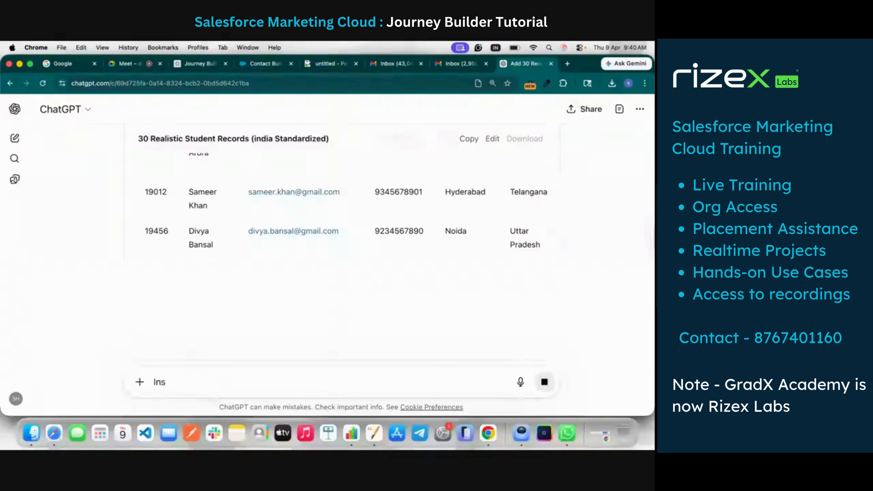
text(atade of maharashtra use MH like my refrance data nad)
click(300, 208)
text(follow for other states as well)
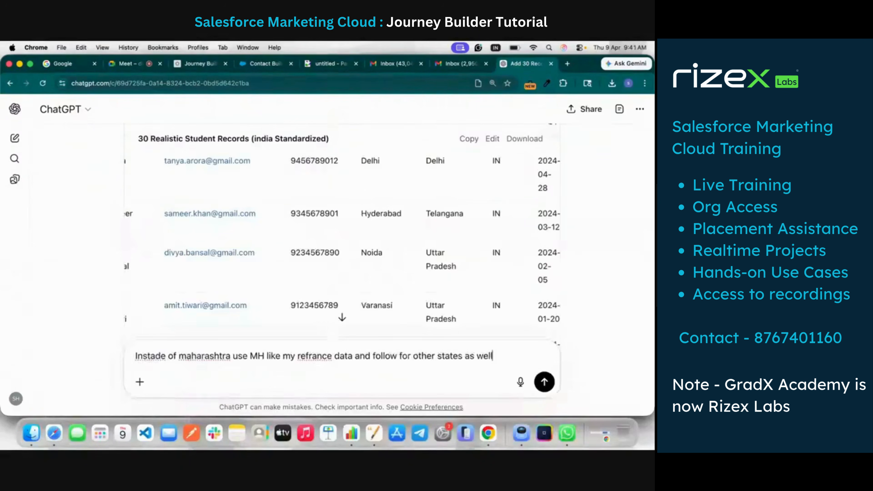
key(Return)
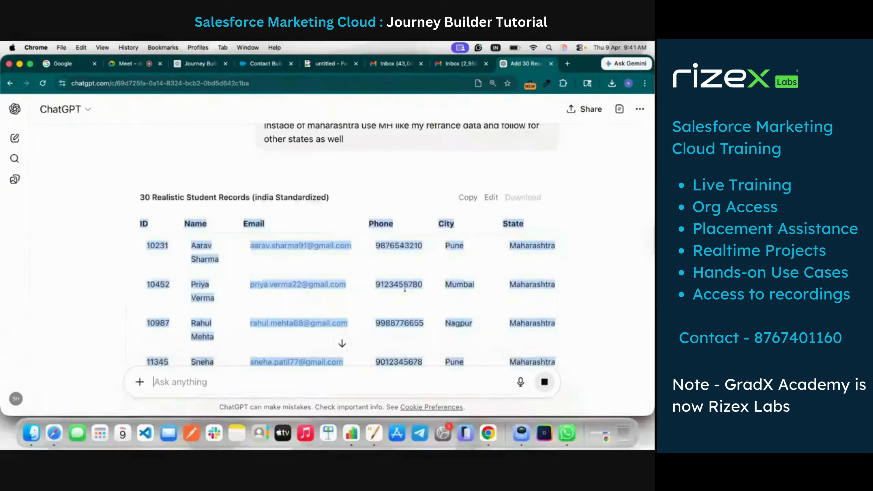
Review the updated student table and send ChatGPT the request "give me csv"
scroll(405, 289, down, 5)
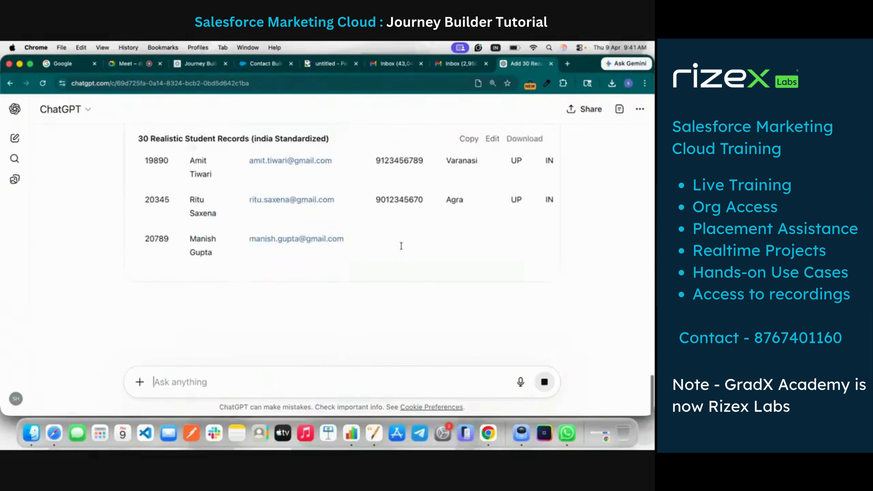
text(give me )
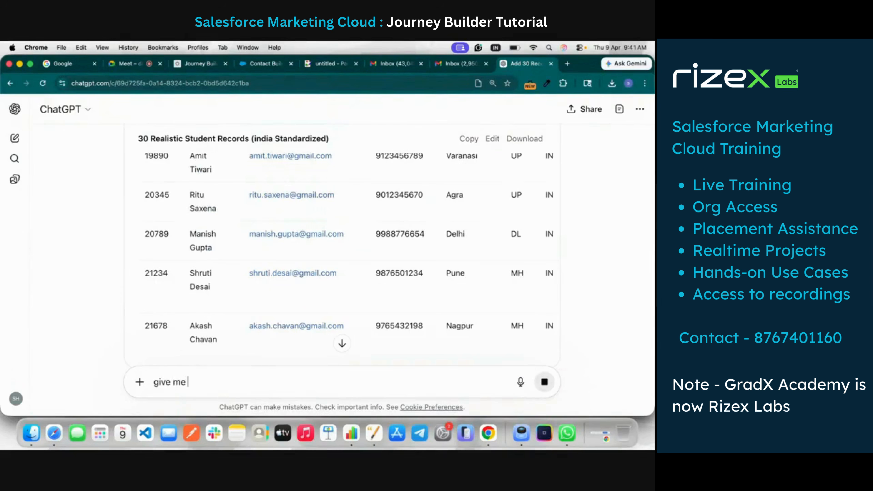
text(csv)
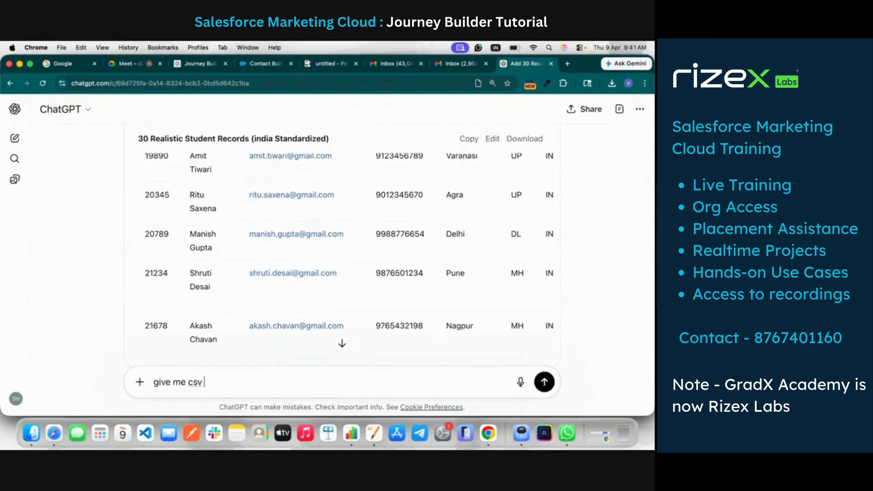
key(Return)
scroll(432, 156, up, 5)
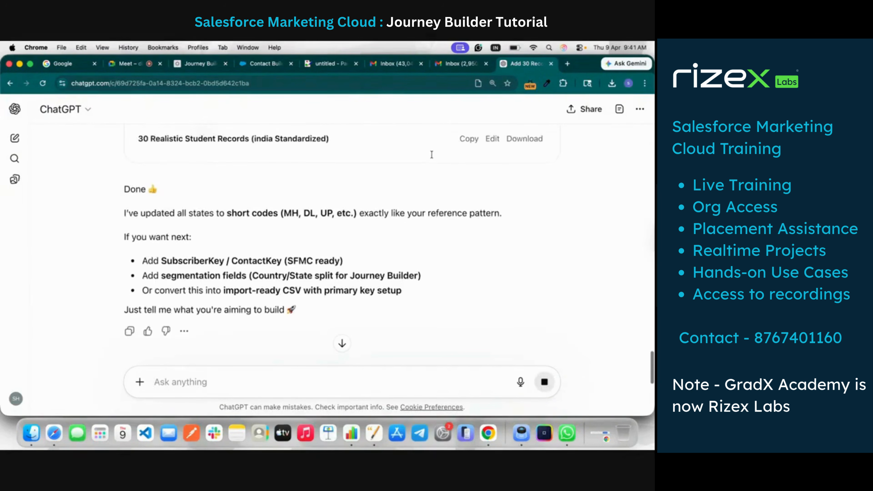
scroll(432, 154, down, 2)
scroll(432, 154, down, 4)
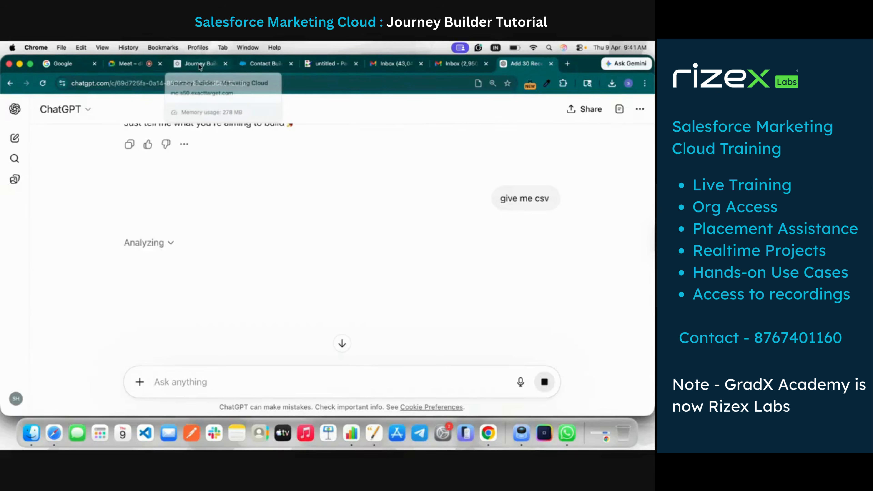
Switch to Contact Builder and start a single import into the StudentDEExample9thApril data extension
click(262, 64)
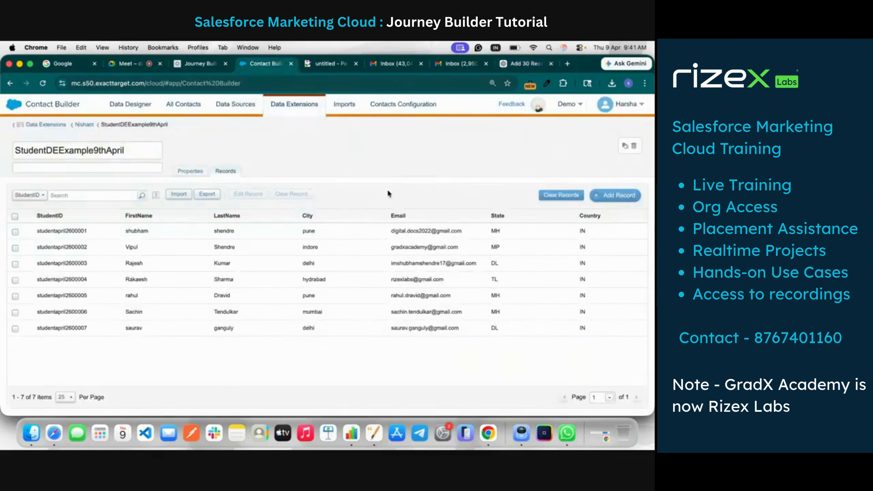
click(178, 195)
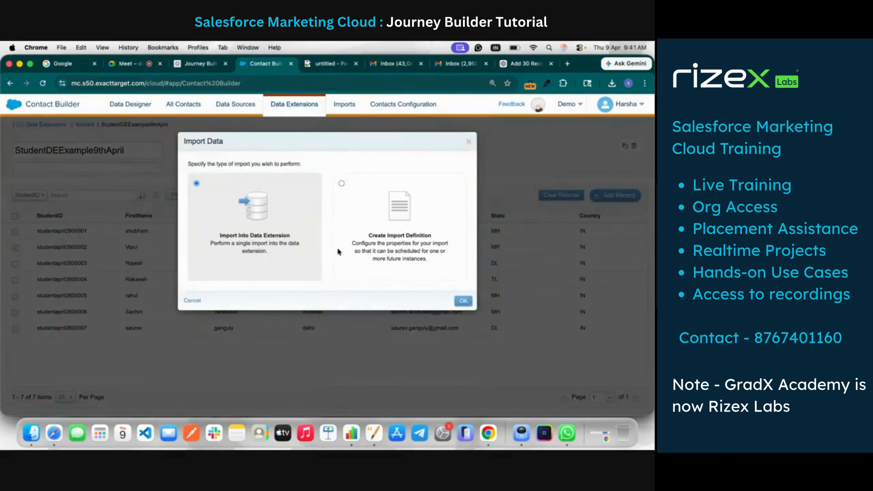
click(464, 301)
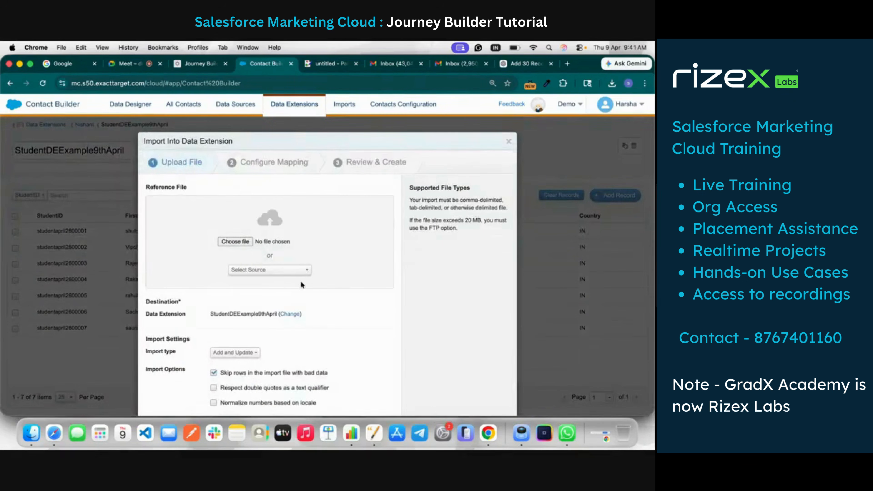
Download the final CSV from ChatGPT's reply and return to the data extension import
click(510, 66)
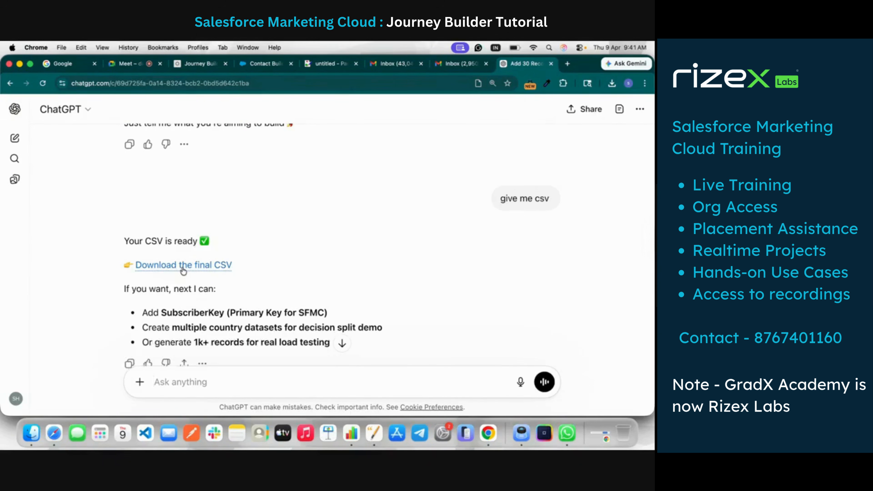
click(181, 264)
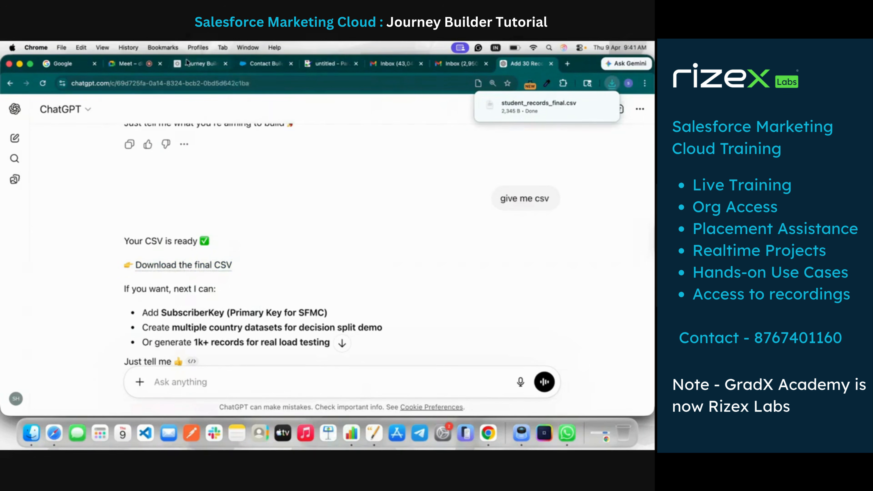
click(253, 64)
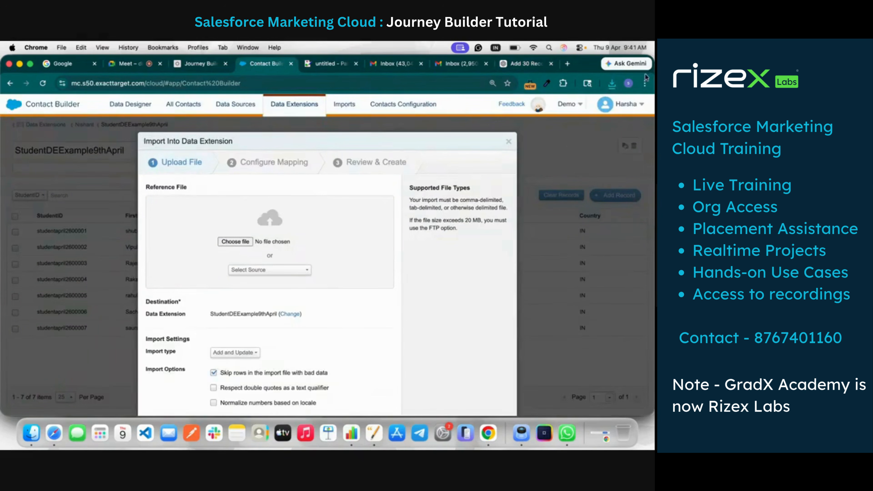
Try to add student_records_final.csv from the recent downloads as the import's reference file
click(612, 84)
drag(539, 125, 340, 181)
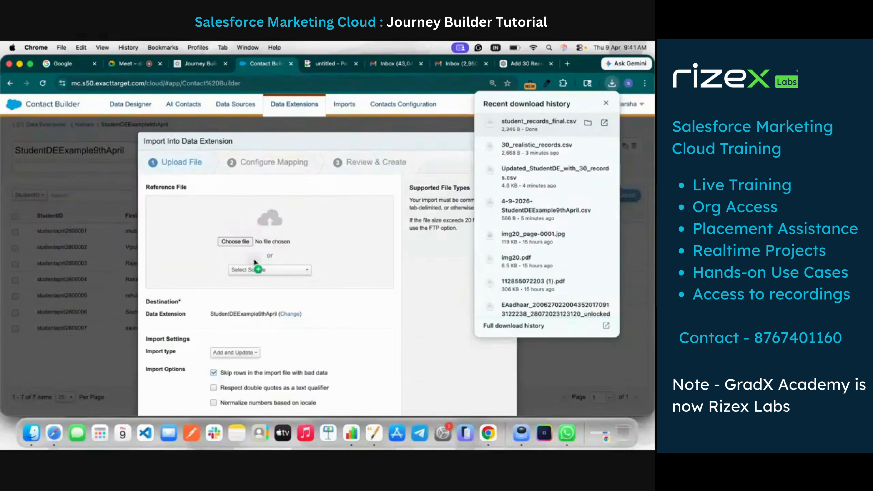
drag(254, 258, 253, 257)
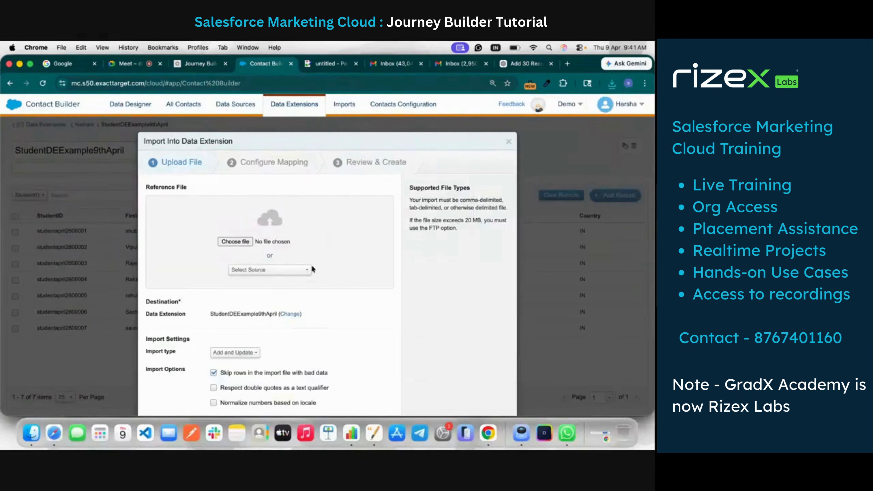
click(234, 241)
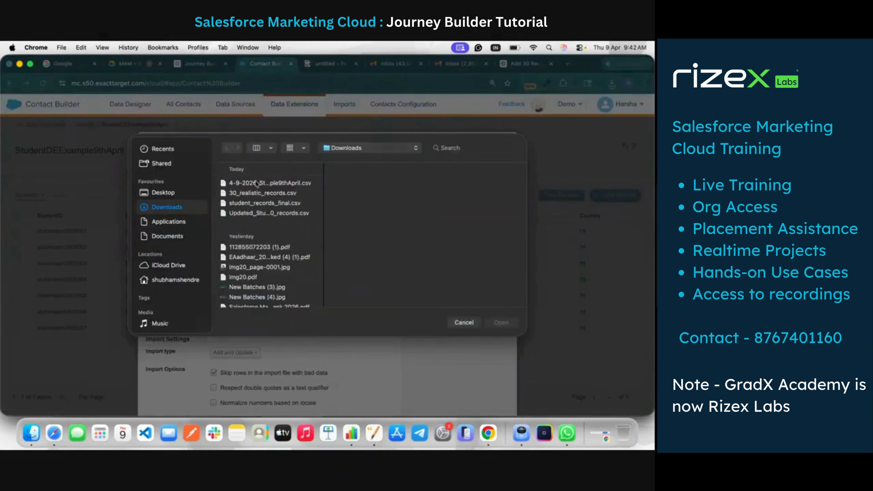
click(268, 214)
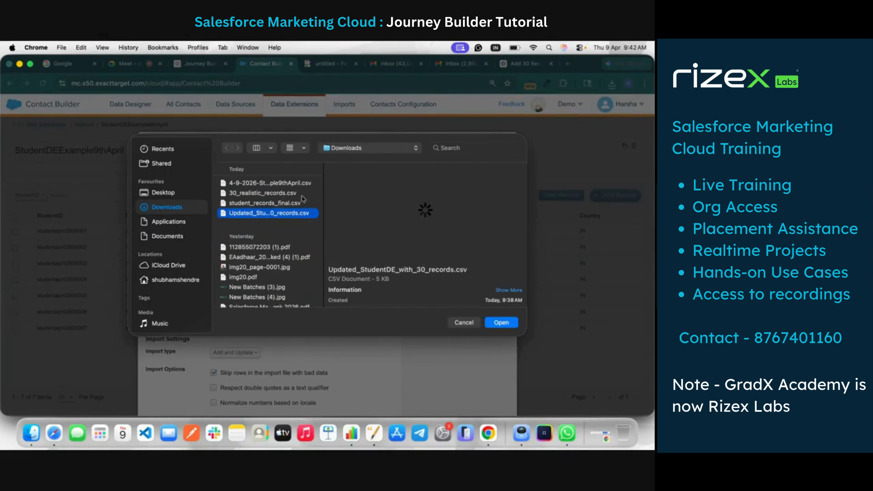
click(476, 324)
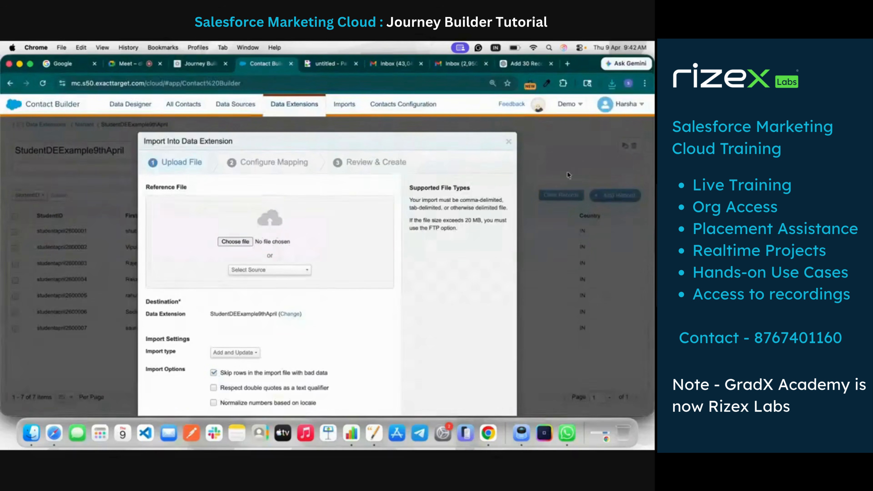
Check the latest download's name, upload student_records_final.csv as the reference file, and continue to the mapping stage
click(612, 83)
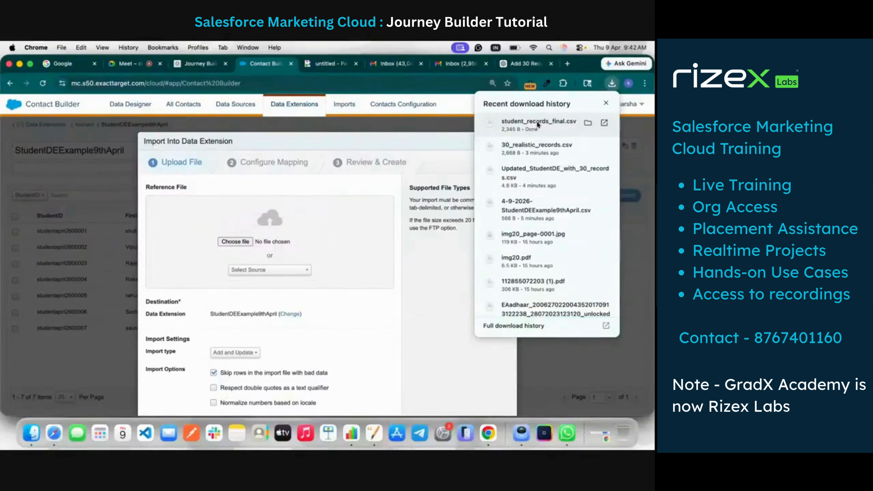
click(234, 244)
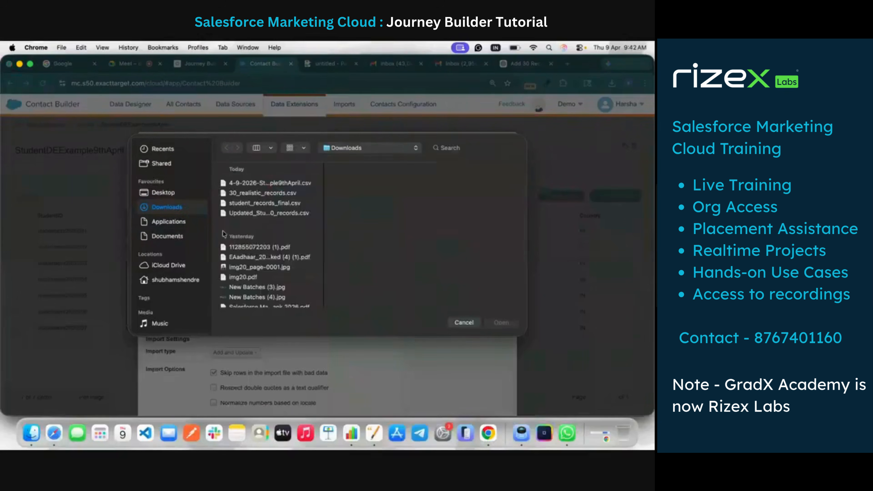
click(241, 203)
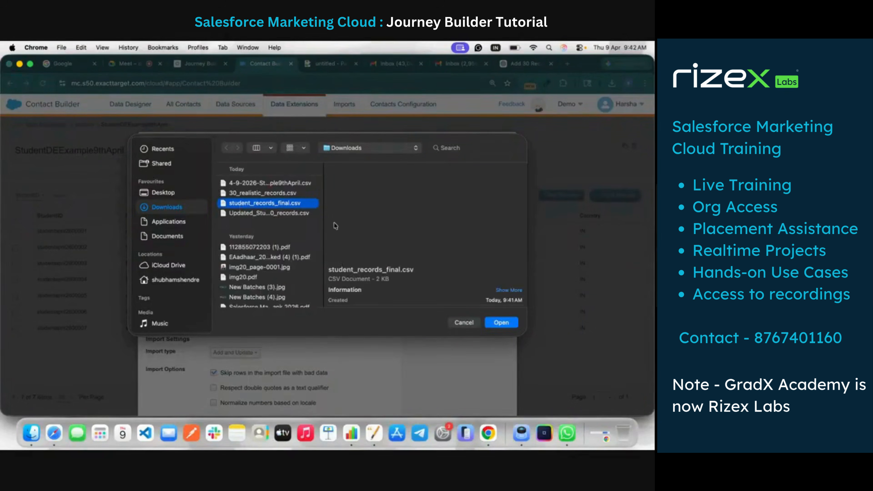
click(501, 323)
scroll(314, 290, down, 2)
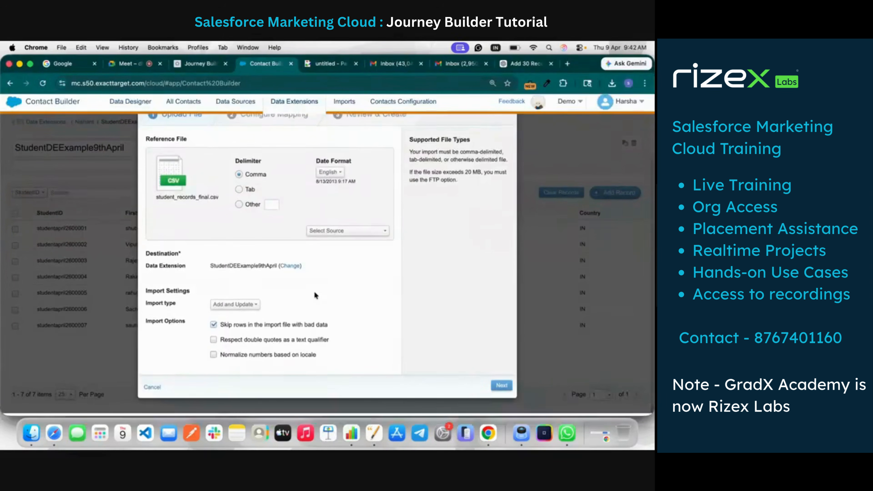
click(502, 386)
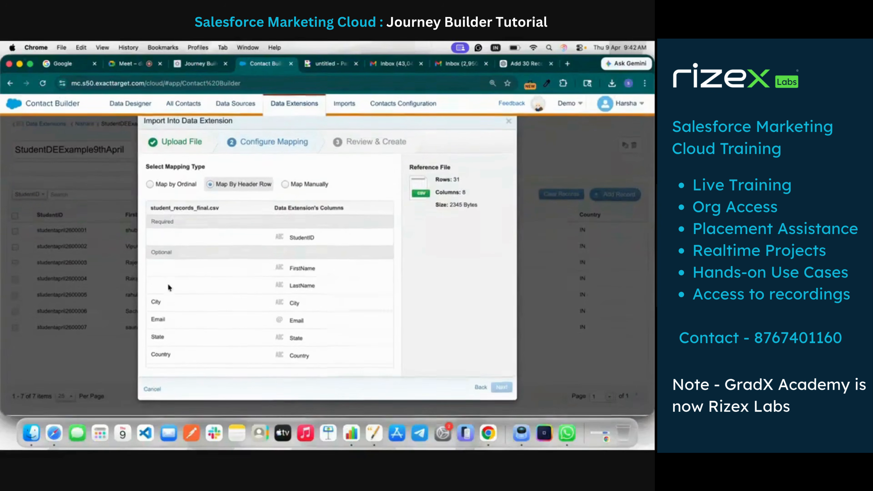
Choose manual mapping for the import and map the file's ID column to StudentID
click(293, 186)
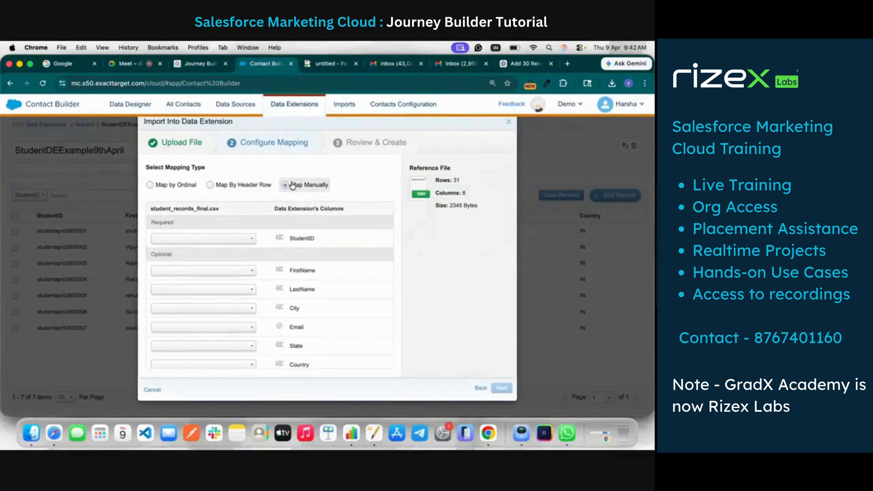
click(247, 239)
click(243, 260)
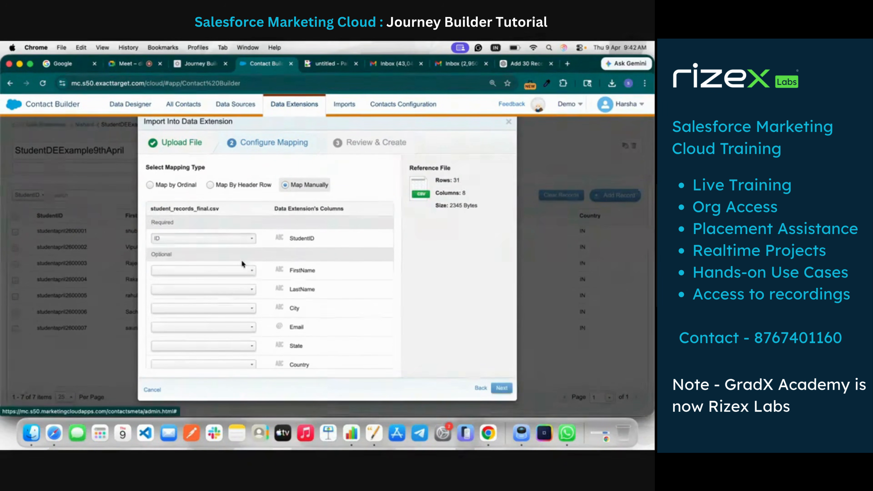
Check the column layout of the generated records in ChatGPT and map the file's Name column to FirstName in the import
click(254, 272)
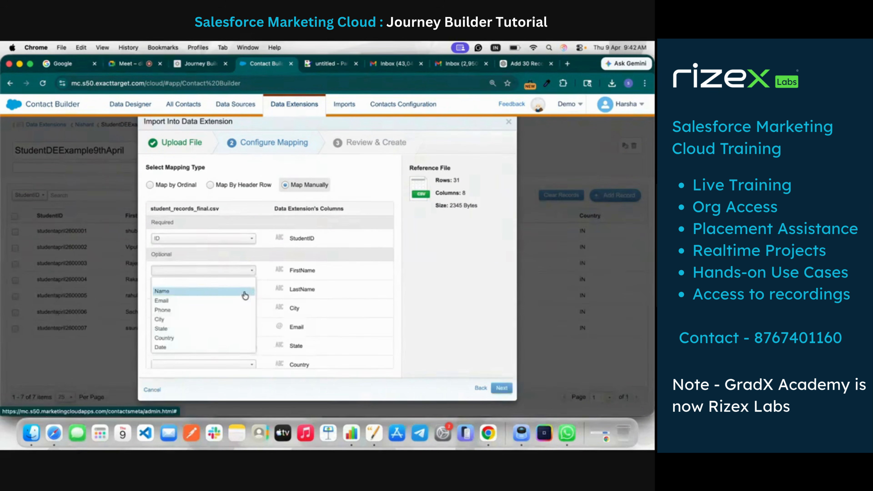
click(514, 65)
scroll(269, 261, up, 10)
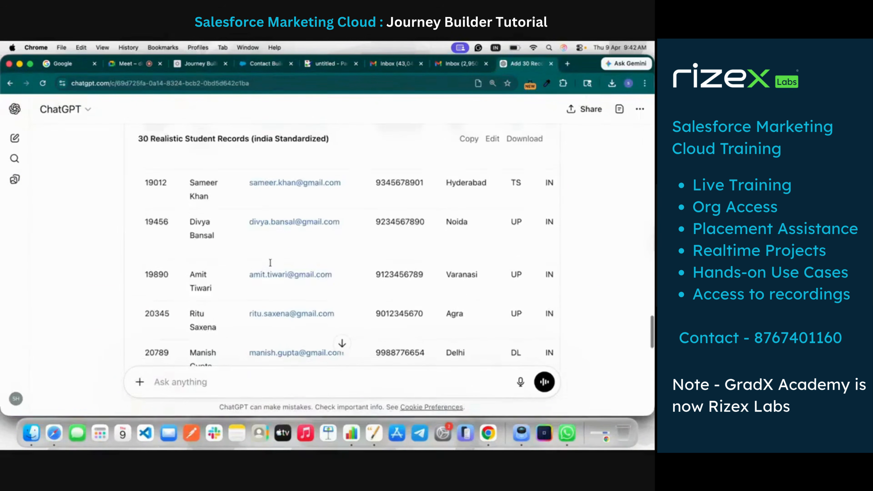
scroll(270, 263, up, 20)
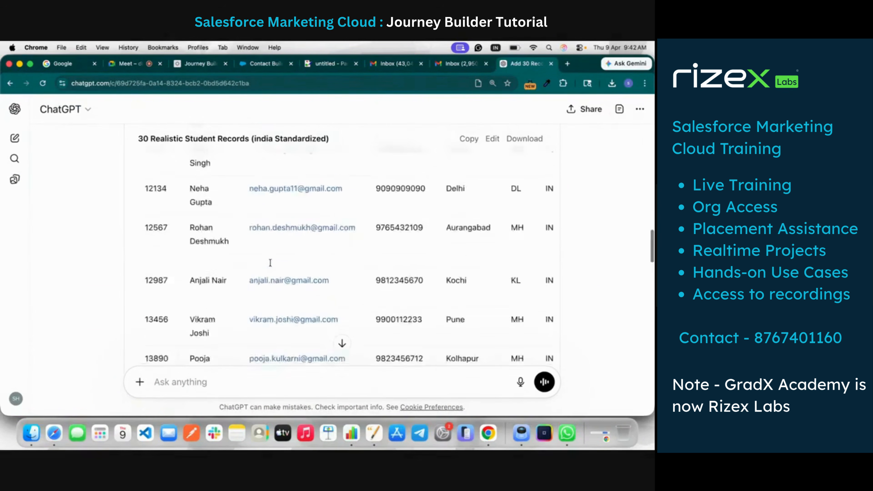
scroll(270, 262, up, 10)
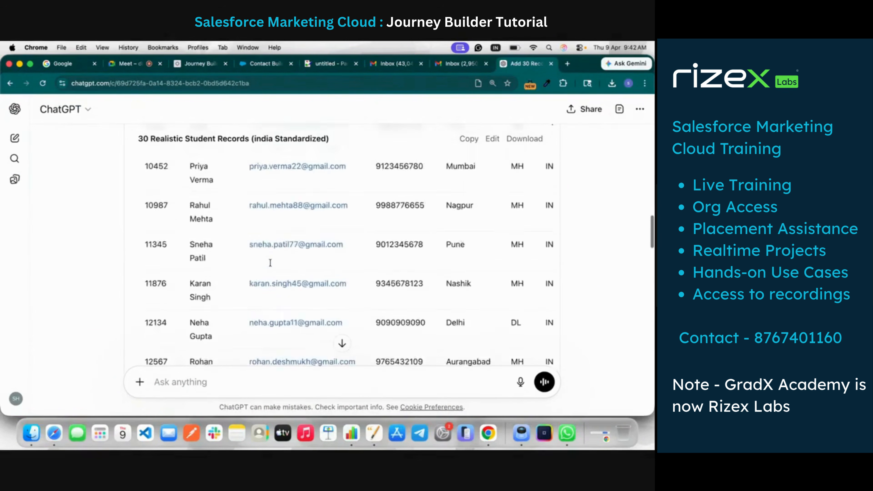
click(465, 63)
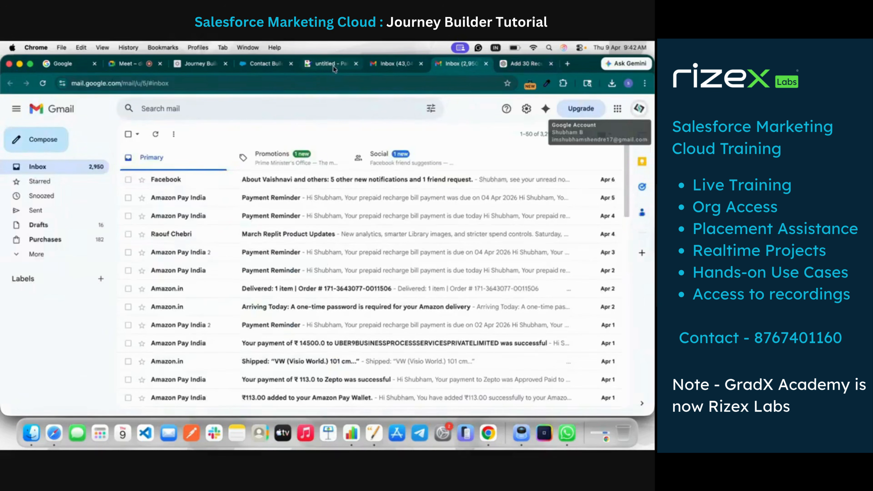
click(264, 63)
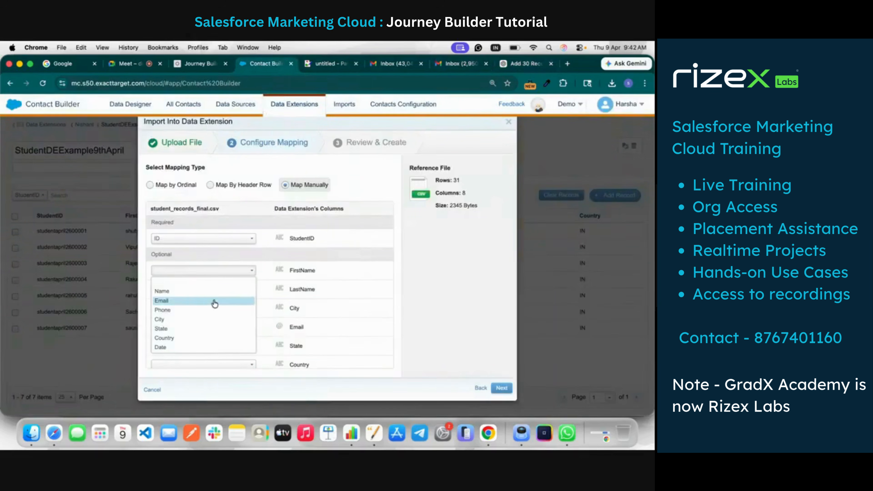
click(196, 291)
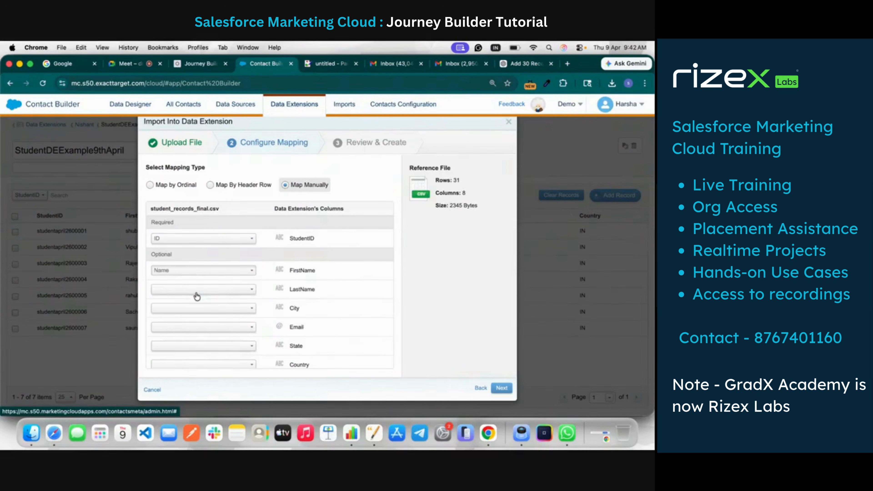
Map the file's City column to City and its Email column to Email
click(224, 310)
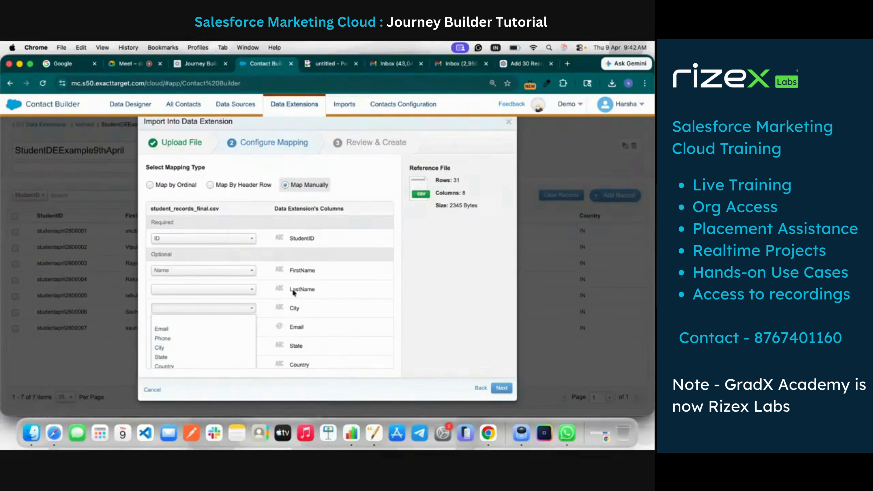
scroll(291, 291, down, 1)
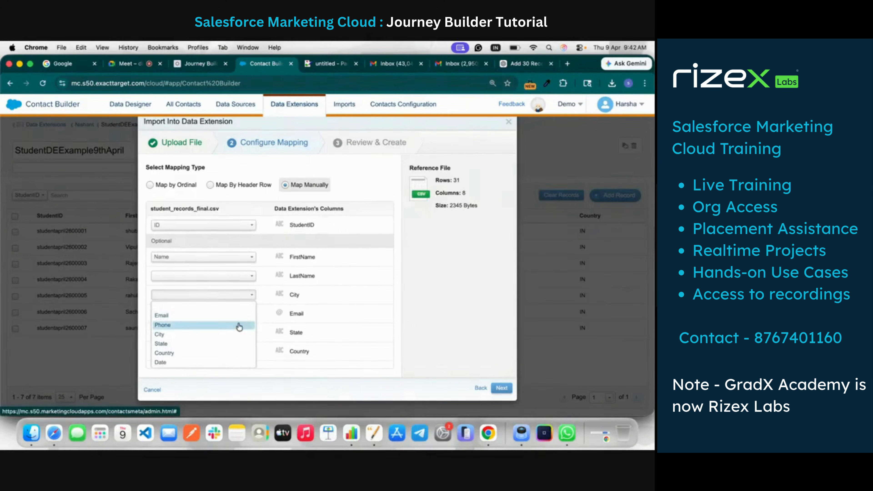
click(238, 335)
click(243, 321)
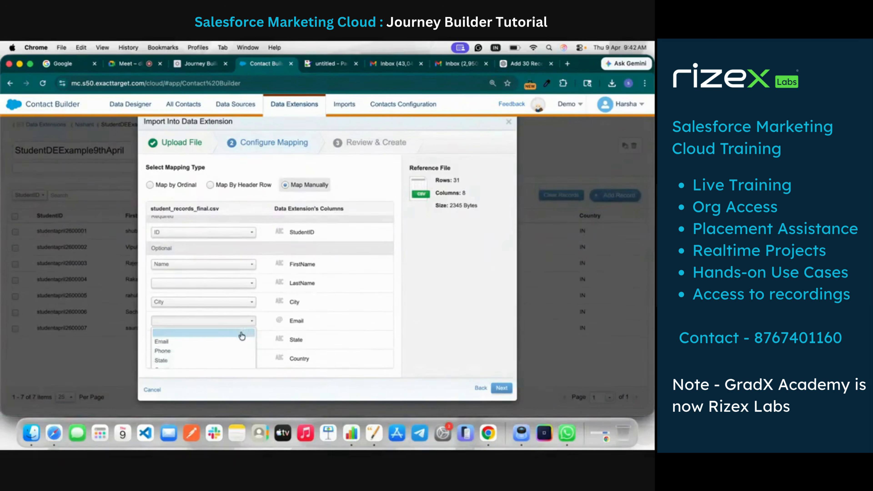
click(239, 342)
Map the file's State and Country columns to the matching data extension fields and continue to the review stage
click(236, 340)
scroll(231, 333, down, 2)
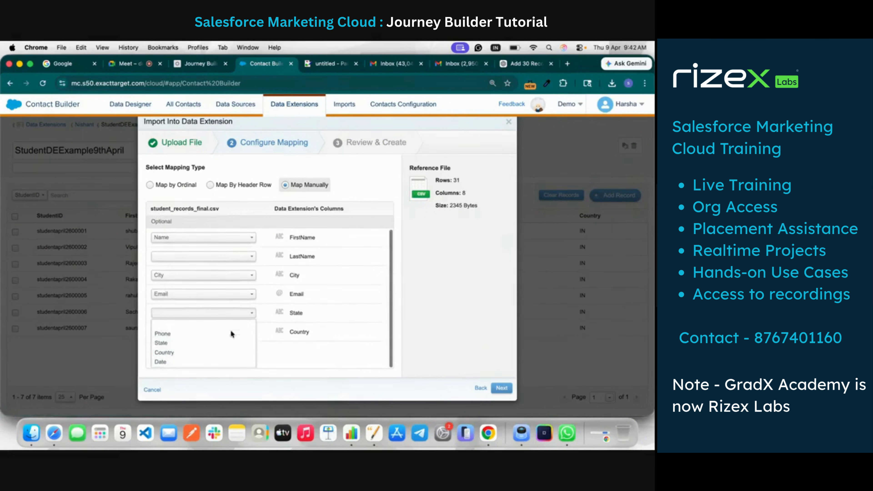
click(220, 343)
click(237, 360)
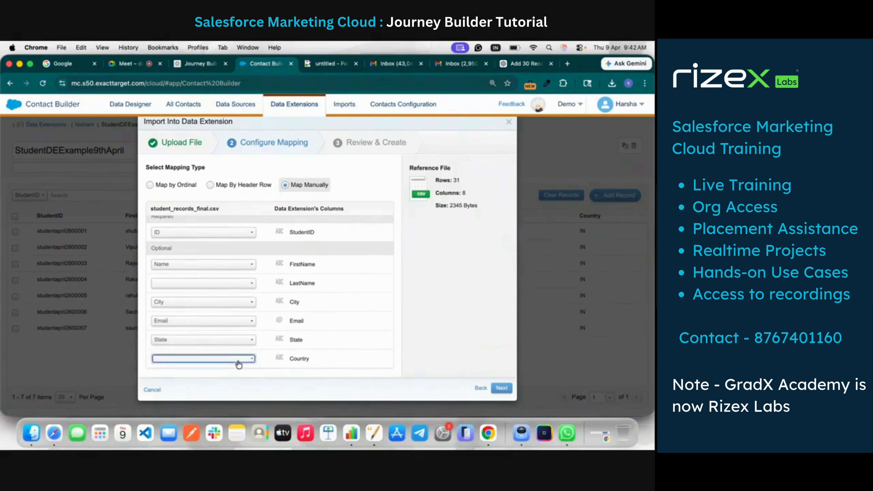
scroll(237, 363, down, 3)
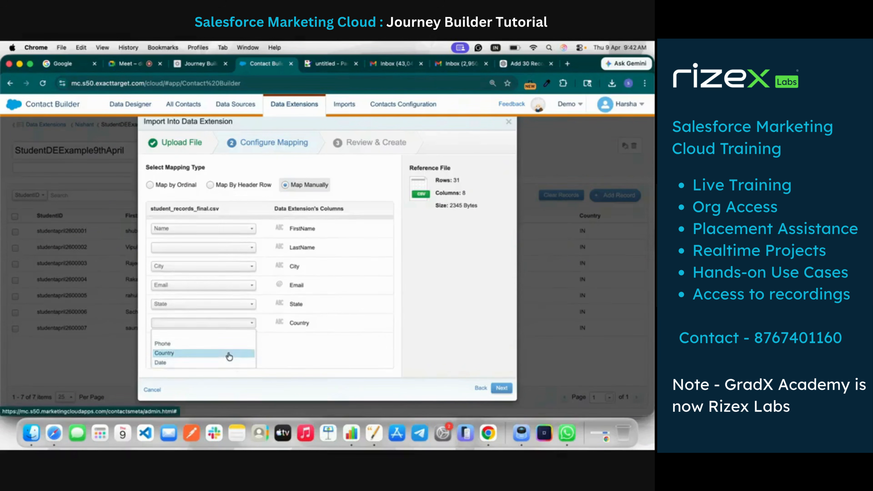
click(229, 353)
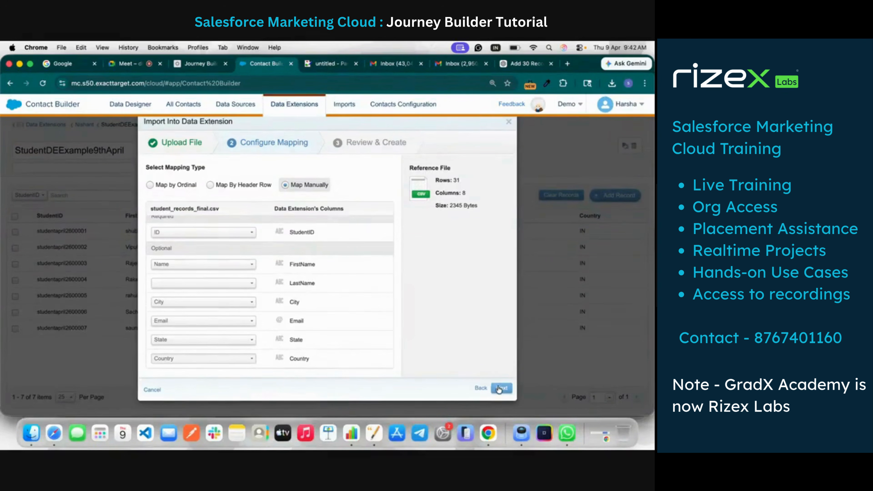
click(500, 388)
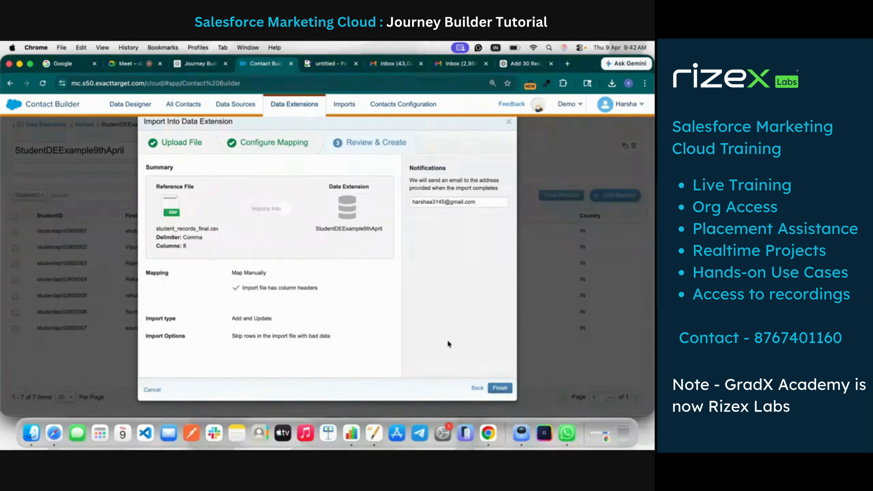
Replace the import notification address with the academy's e-mail and start the import
triple_click(467, 199)
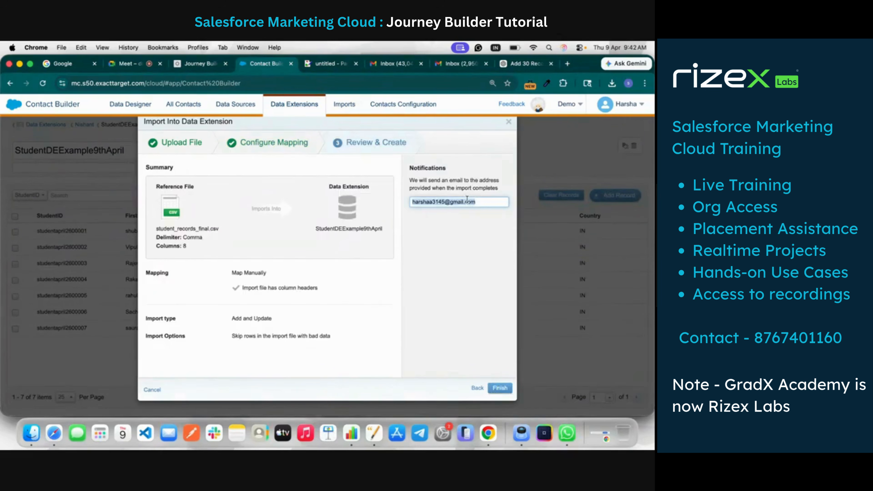
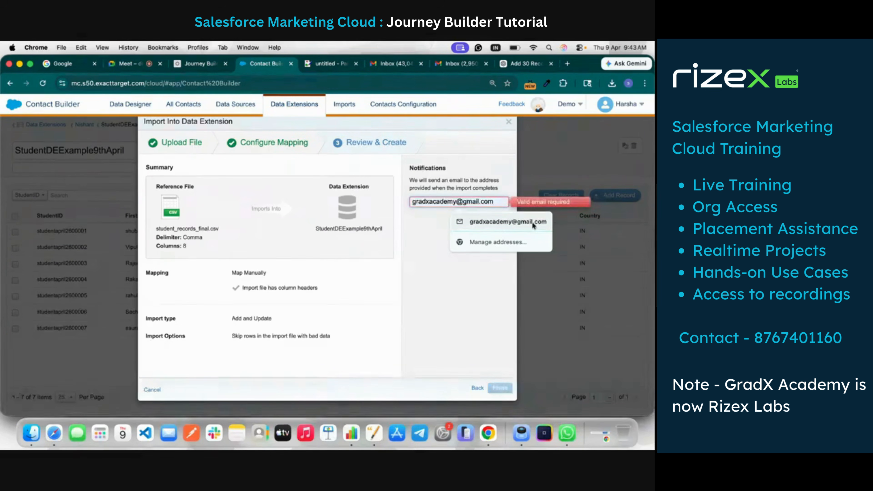
click(507, 222)
click(497, 387)
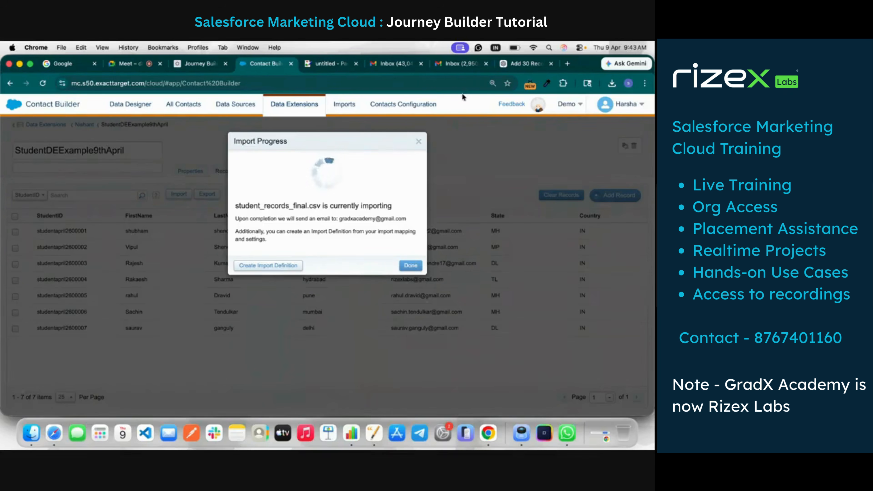
Switch to Gmail, change to the account that receives the notification, and open the Data Extension Import Notification message
click(400, 66)
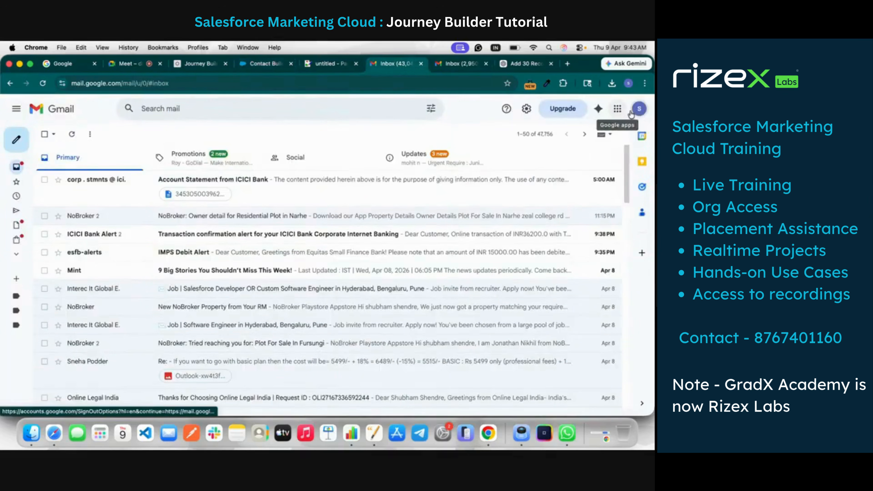
click(638, 111)
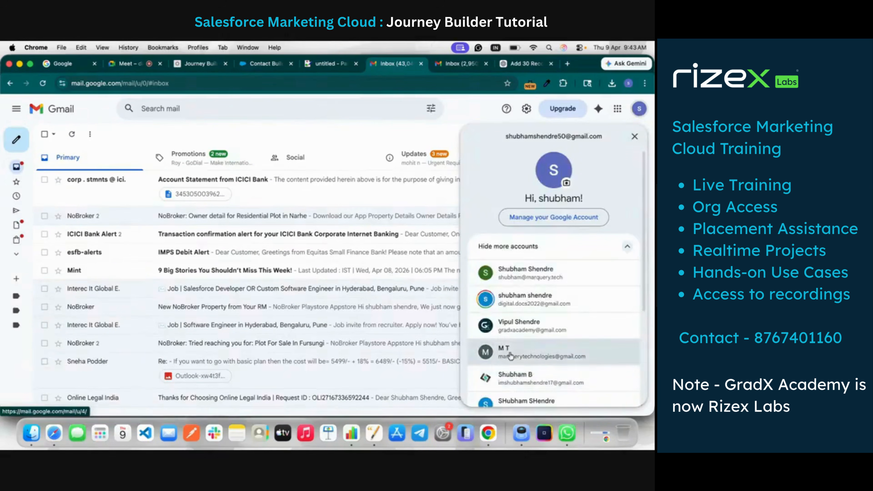
click(522, 325)
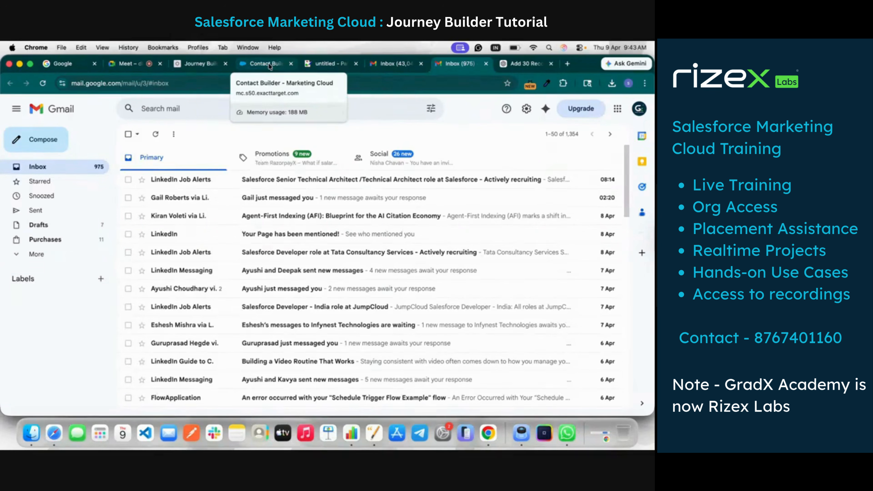
click(270, 65)
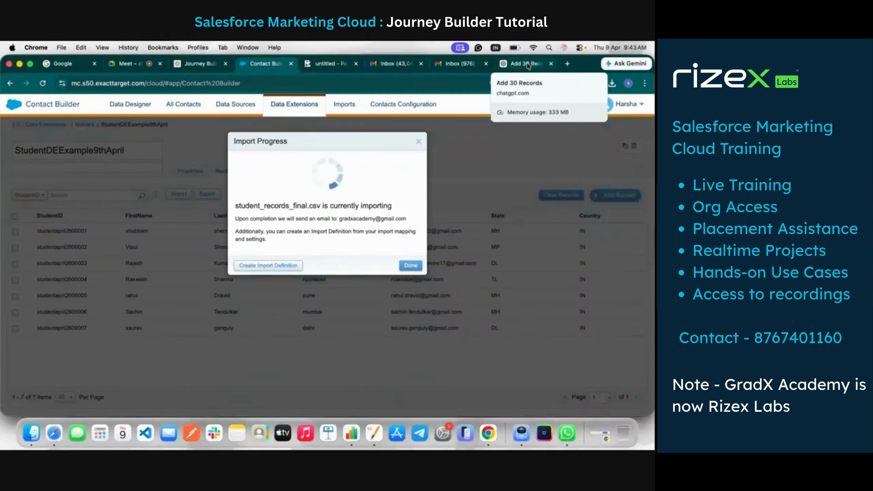
click(458, 65)
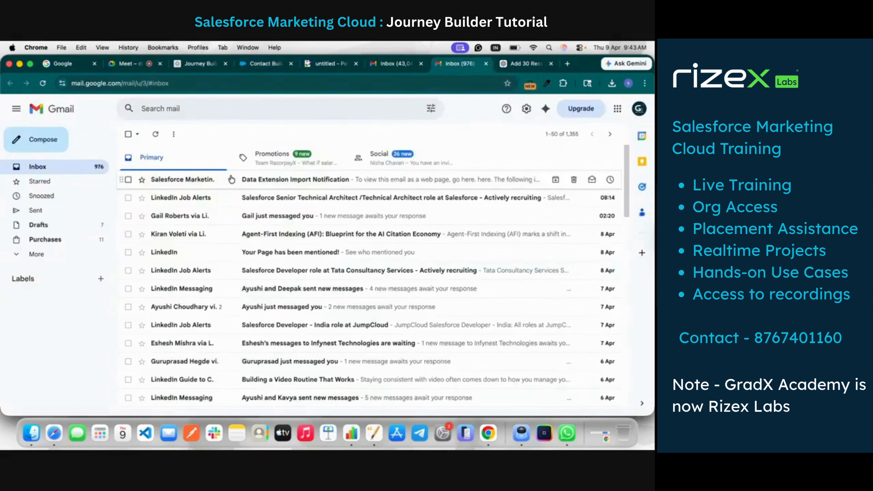
click(207, 179)
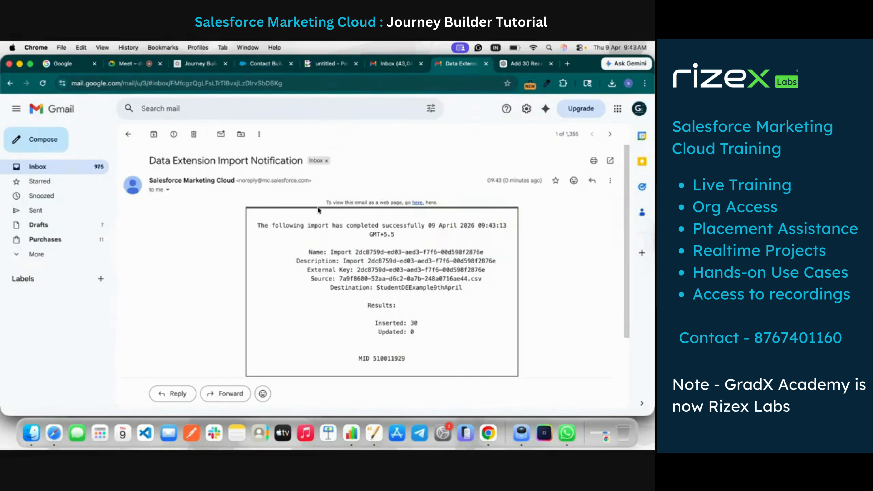
Close the import progress dialog in Contact Builder, and delete the journey's StudentDEExample9thApril entry source in Journey Builder
click(275, 63)
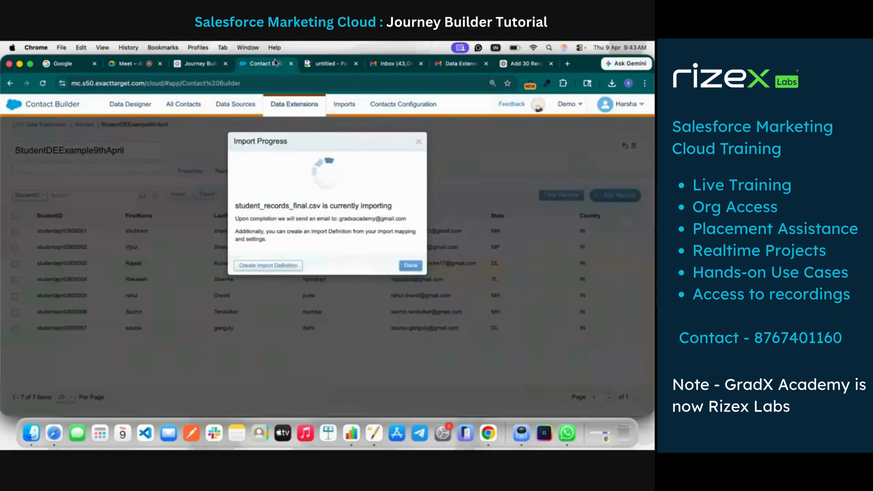
click(416, 266)
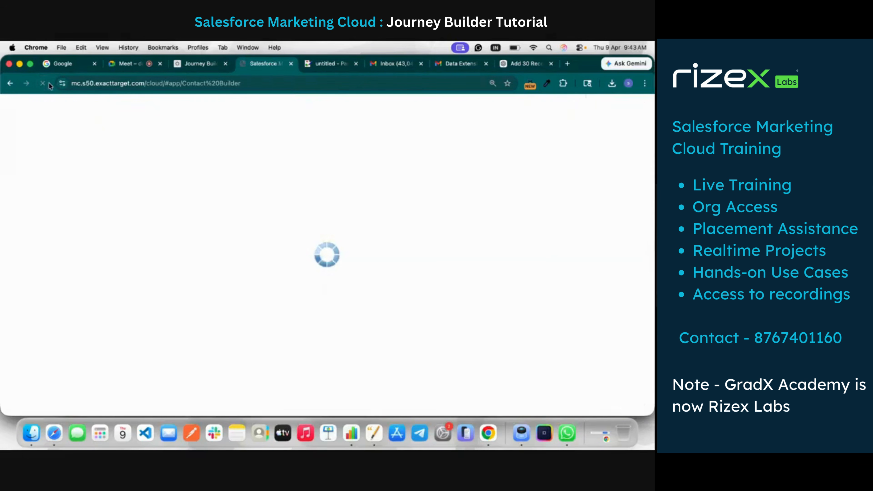
click(190, 65)
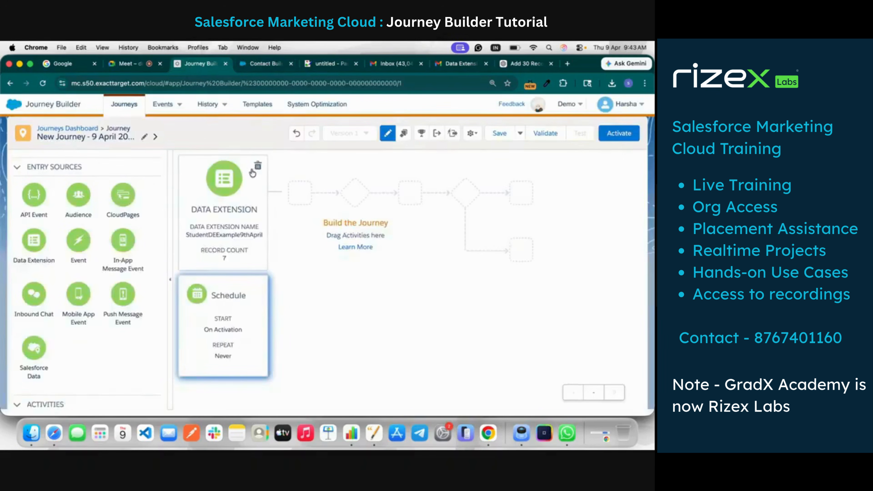
click(258, 166)
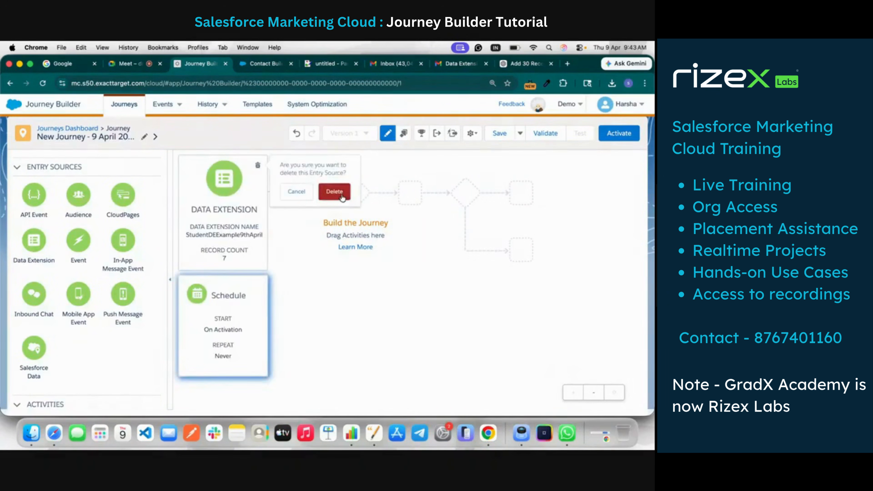
click(334, 192)
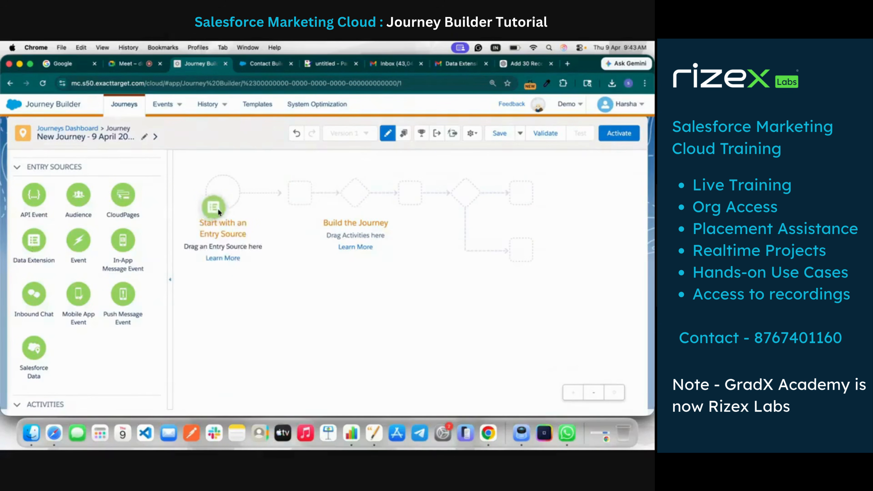
Add a new Data Extension entry source to the journey and open its data extension selection
drag(217, 208, 218, 208)
click(214, 205)
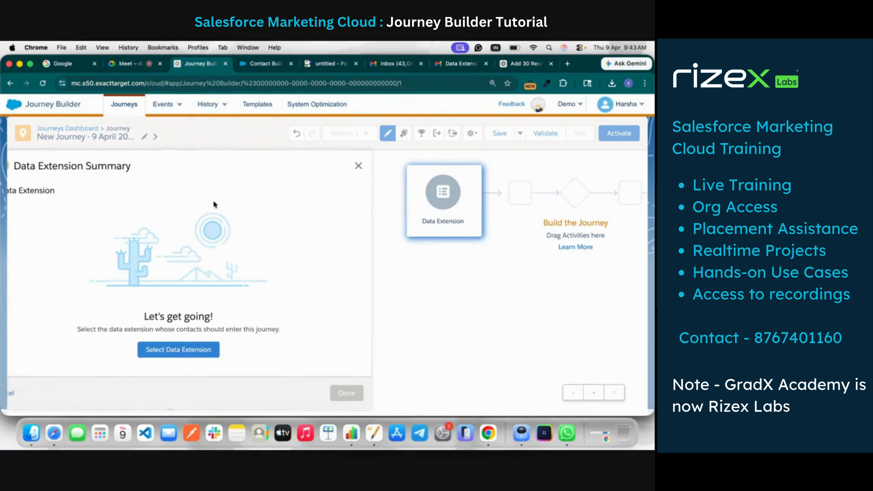
click(215, 350)
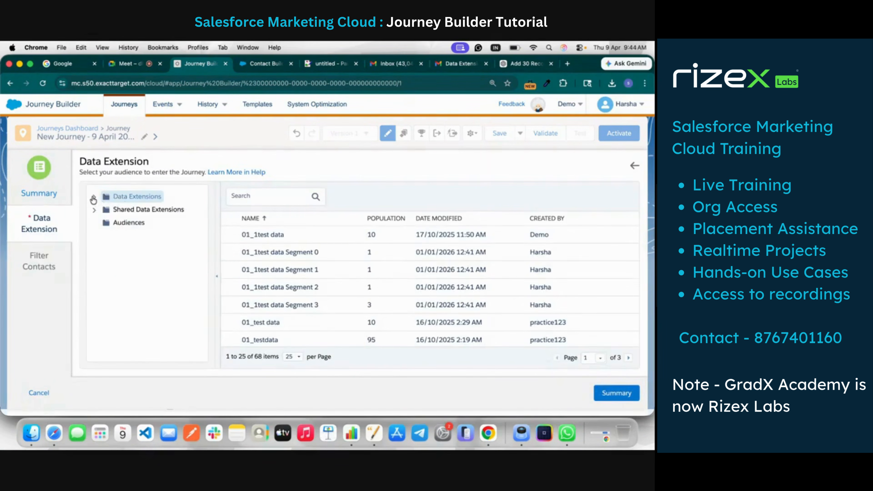
Find the trainer's folder among the data extensions, and set StudentDEExample9thApril as the journey's entry source without a contact filter
click(94, 199)
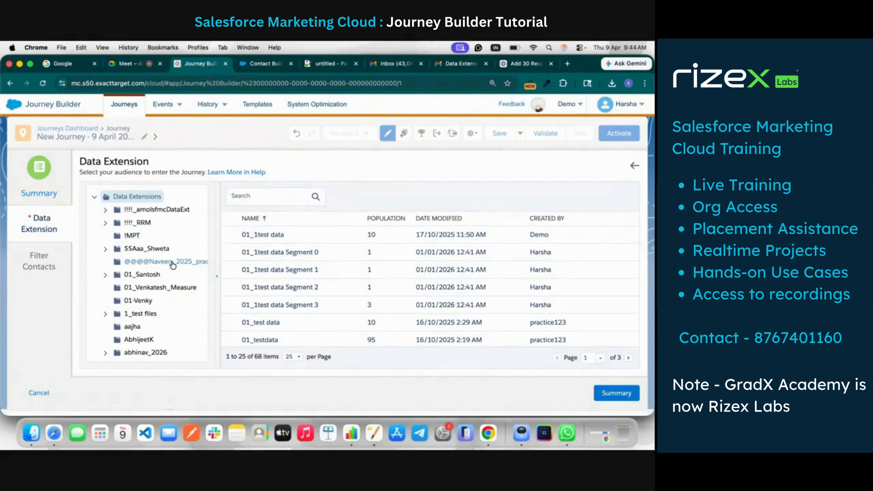
key(super+f)
text(N)
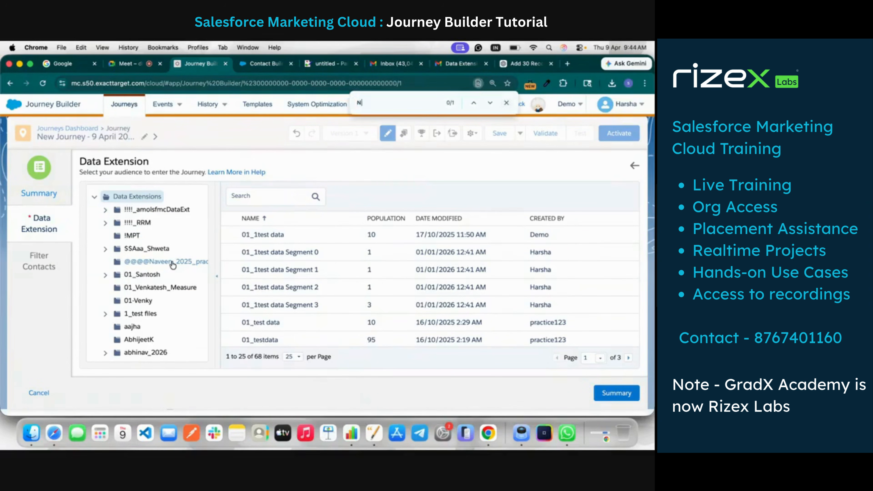
text(ish)
click(135, 312)
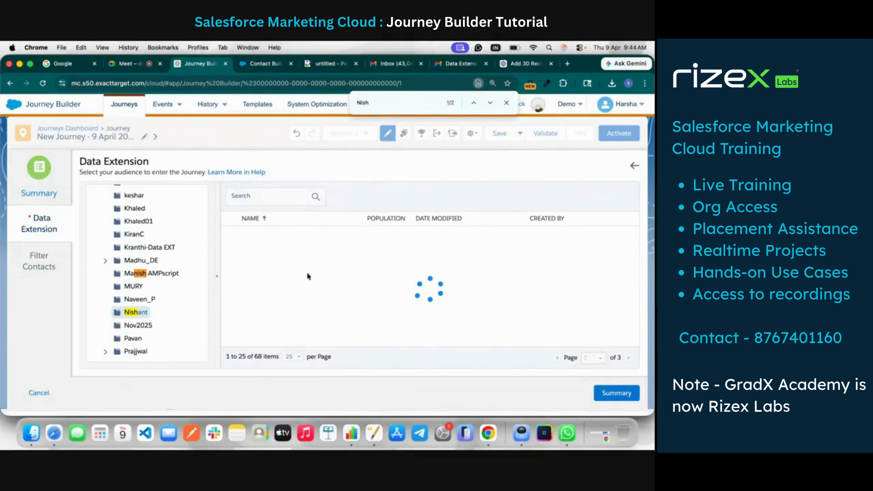
scroll(310, 282, down, 3)
click(313, 319)
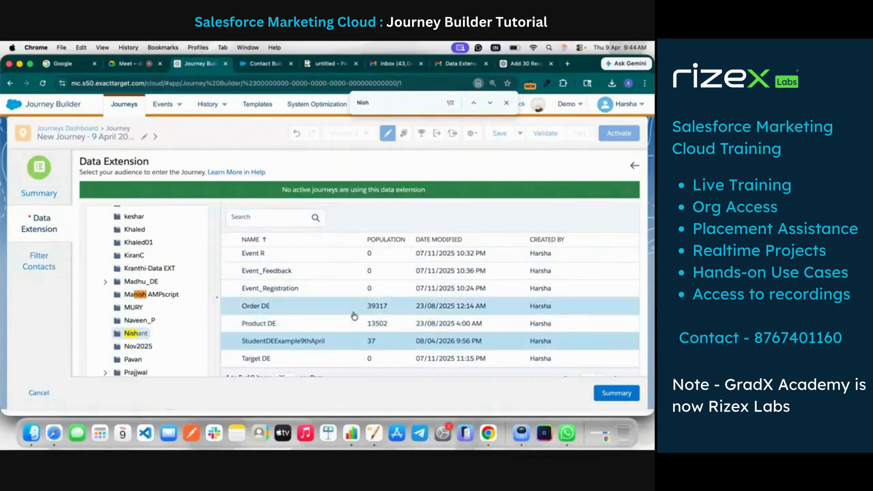
click(617, 393)
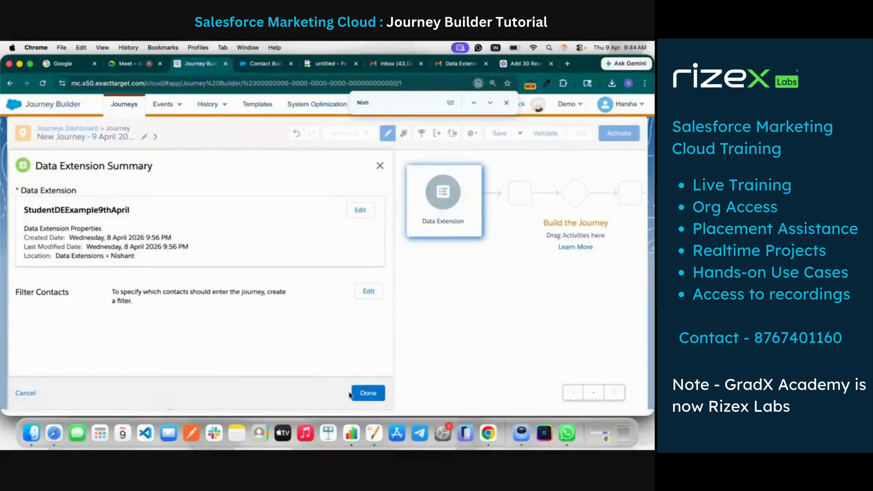
click(375, 392)
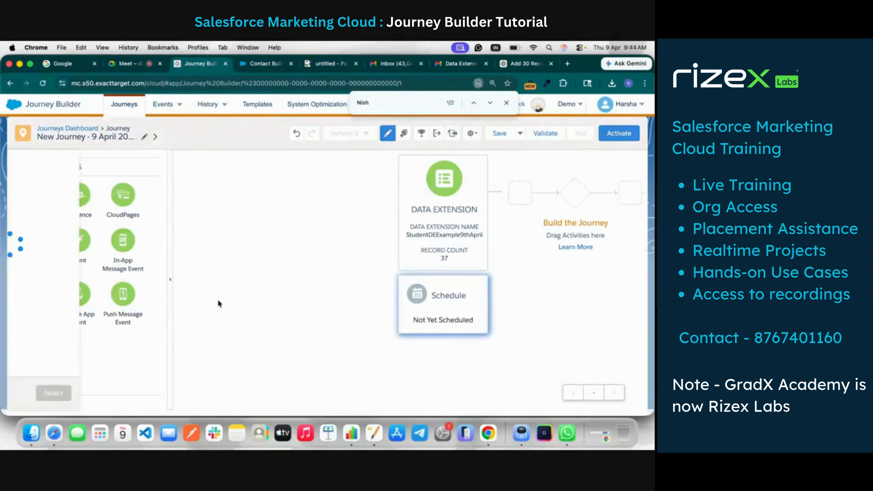
Set the journey's entry schedule to a one-time run on activation
click(110, 254)
click(365, 394)
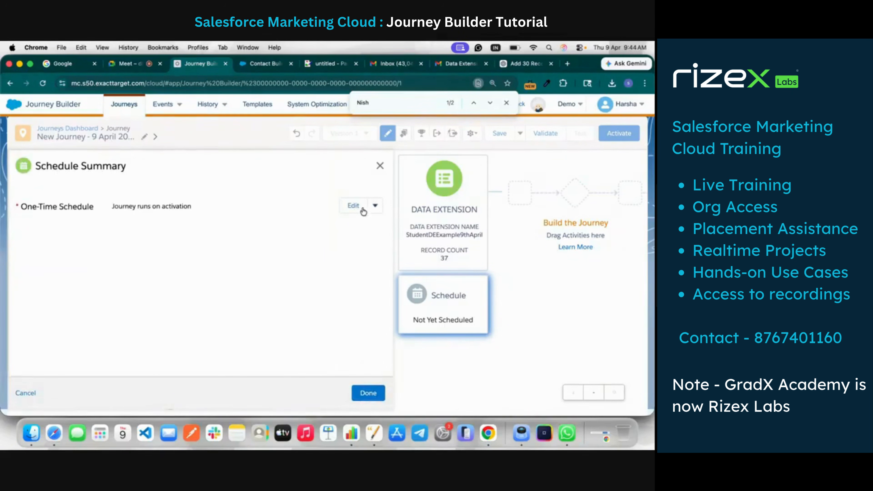
click(353, 206)
click(199, 265)
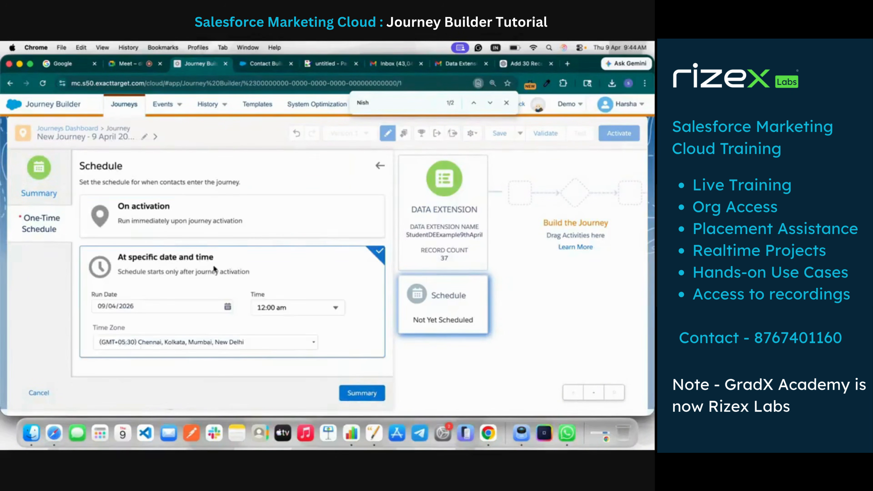
click(183, 203)
click(380, 398)
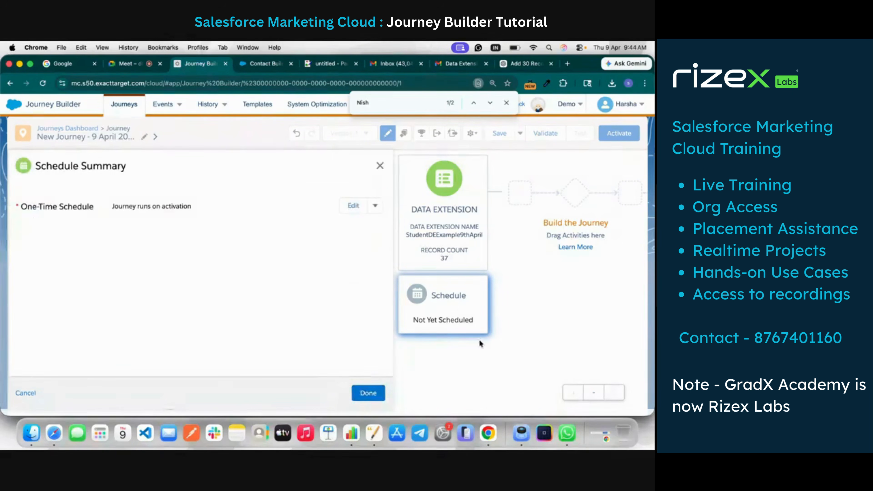
click(370, 394)
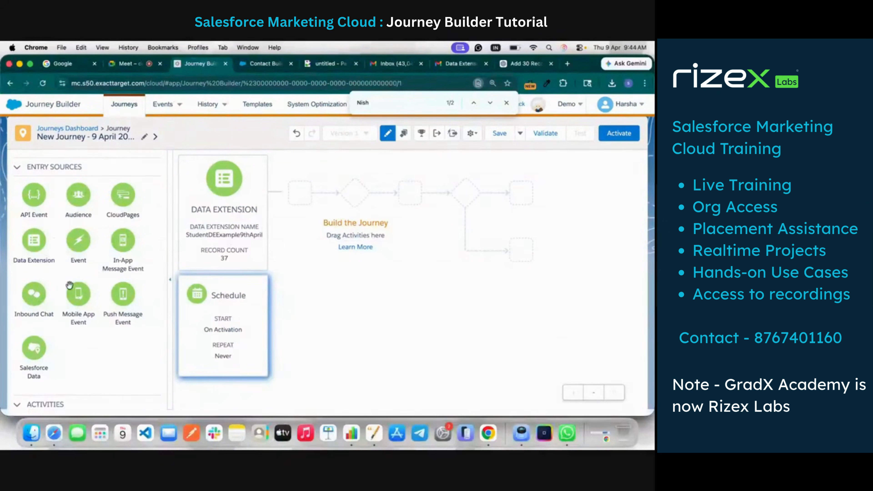
Add a Decision Split from the flow control activities directly after the data extension entry source
scroll(69, 285, down, 10)
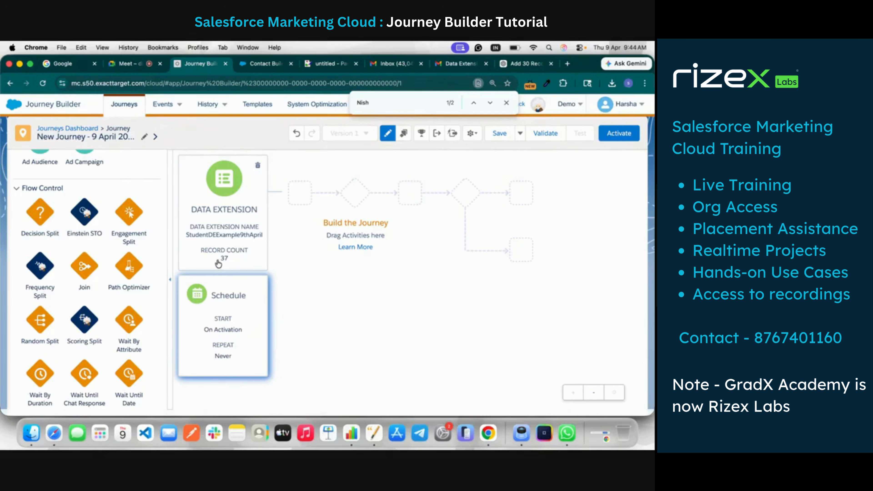
drag(40, 212, 278, 190)
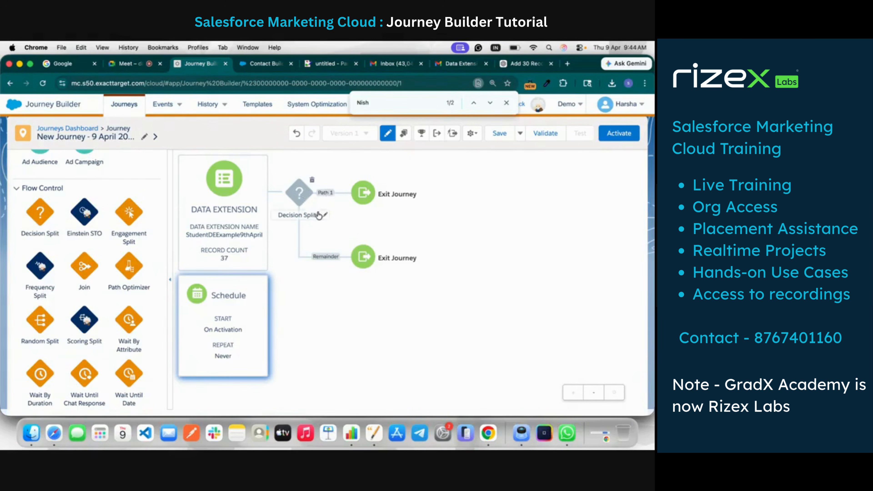
click(300, 193)
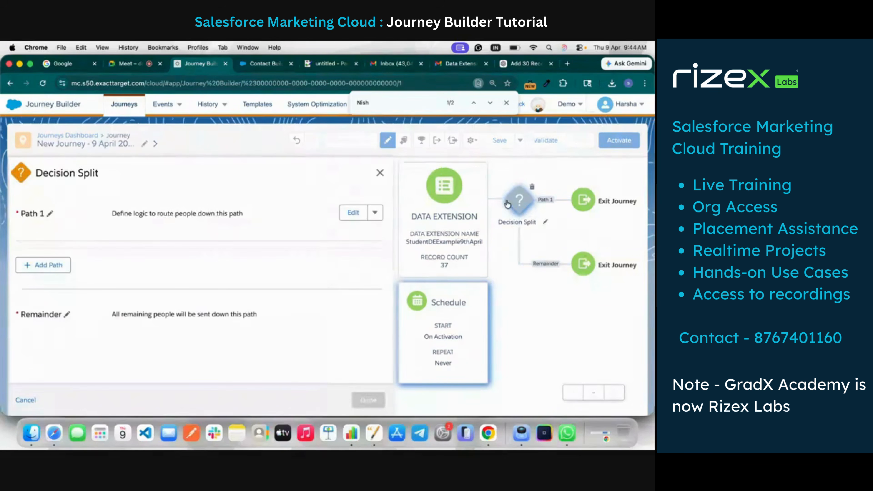
click(49, 214)
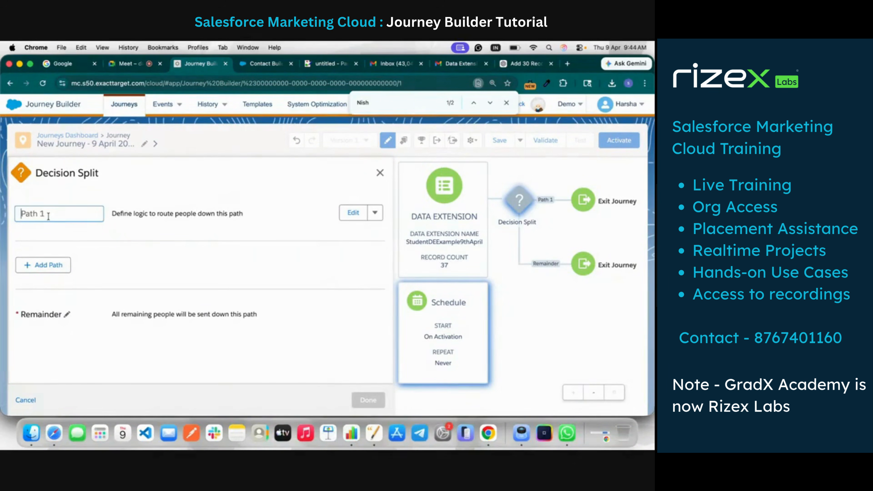
text(Maharashta)
click(353, 212)
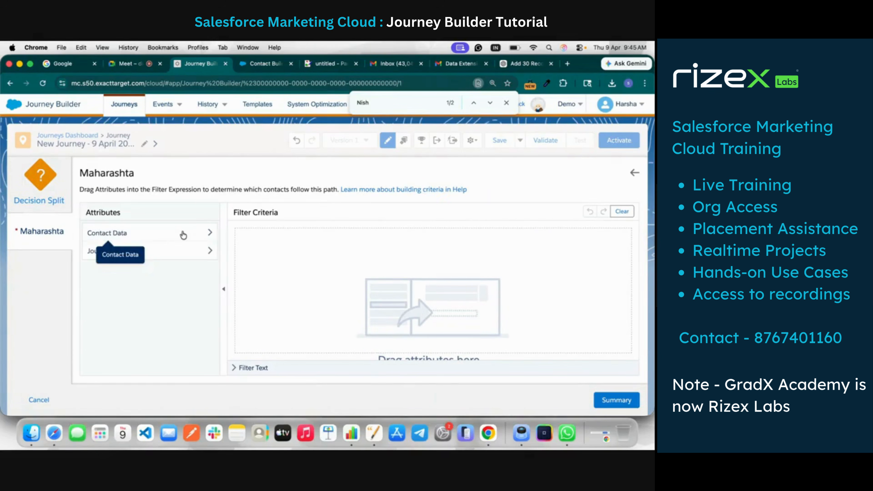
click(187, 235)
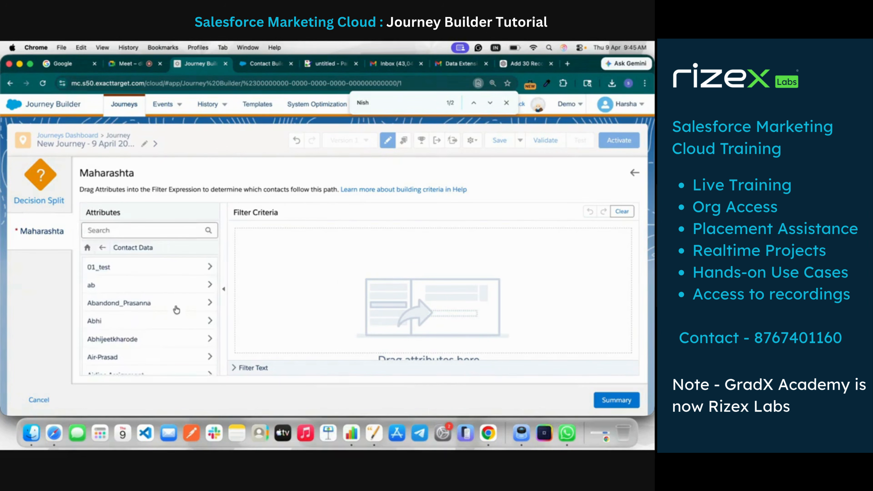
scroll(177, 309, down, 3)
scroll(176, 308, down, 15)
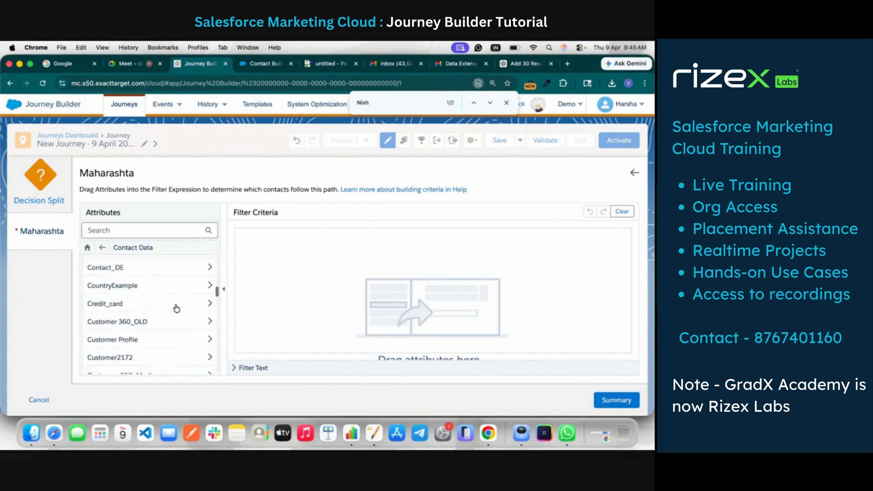
scroll(176, 308, down, 15)
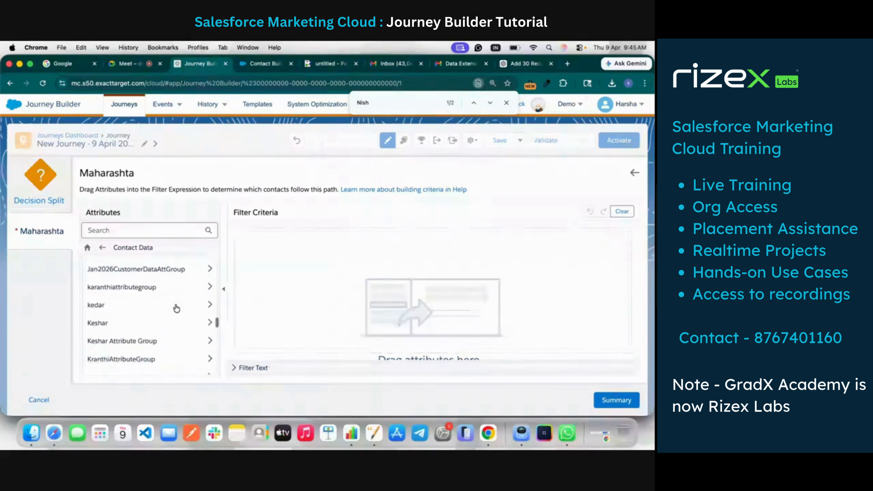
scroll(177, 308, down, 12)
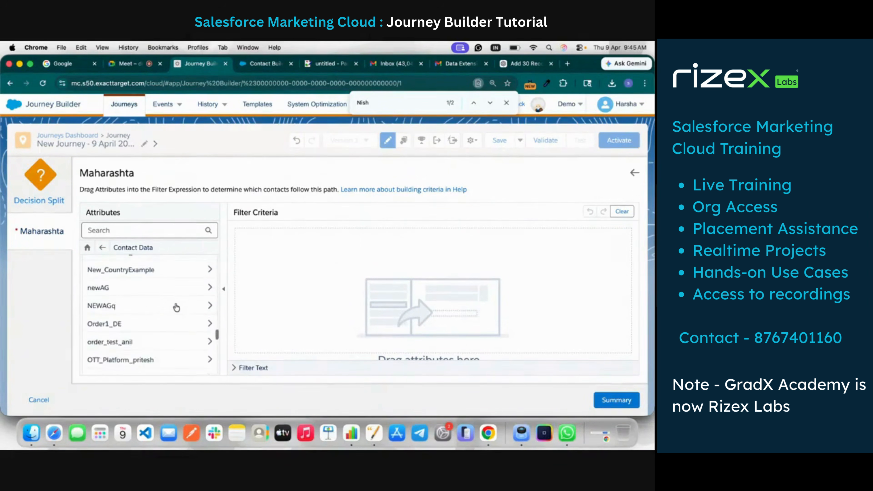
scroll(177, 308, down, 15)
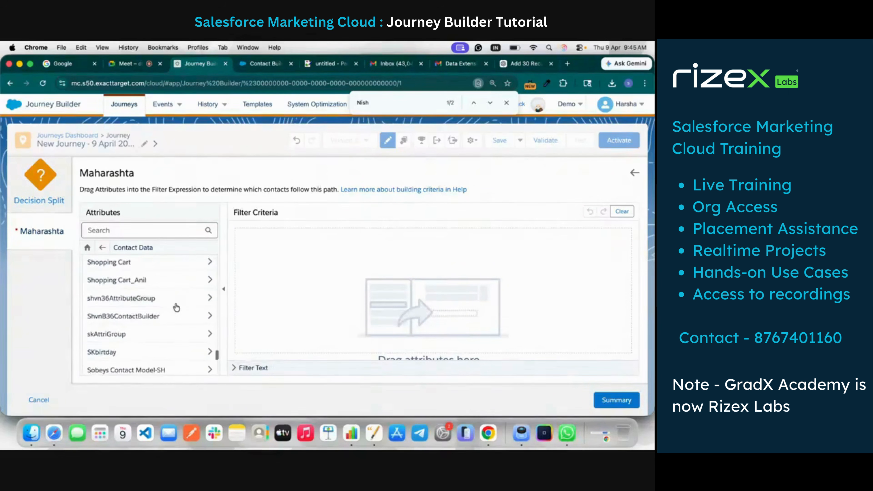
scroll(176, 307, down, 10)
scroll(177, 308, up, 6)
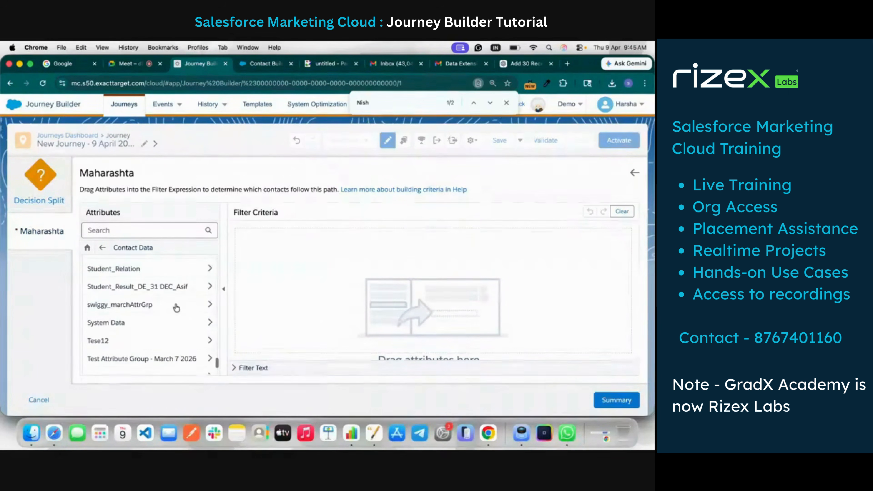
click(152, 230)
text(student)
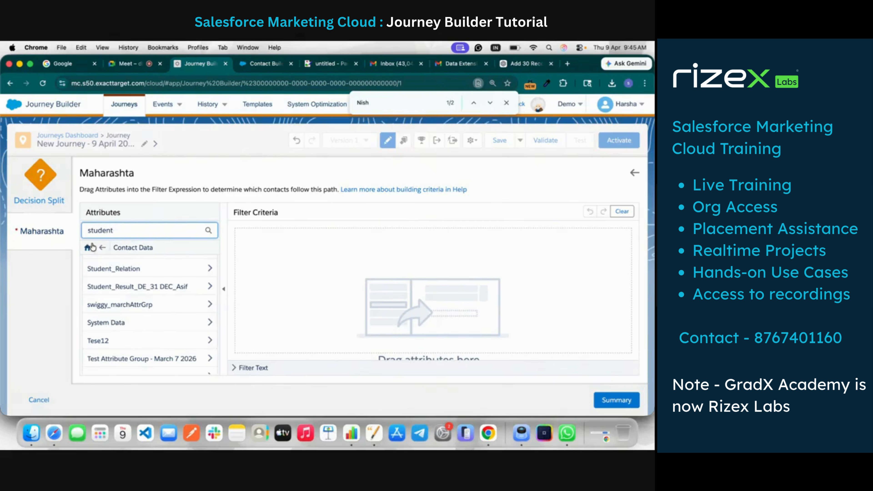
click(87, 248)
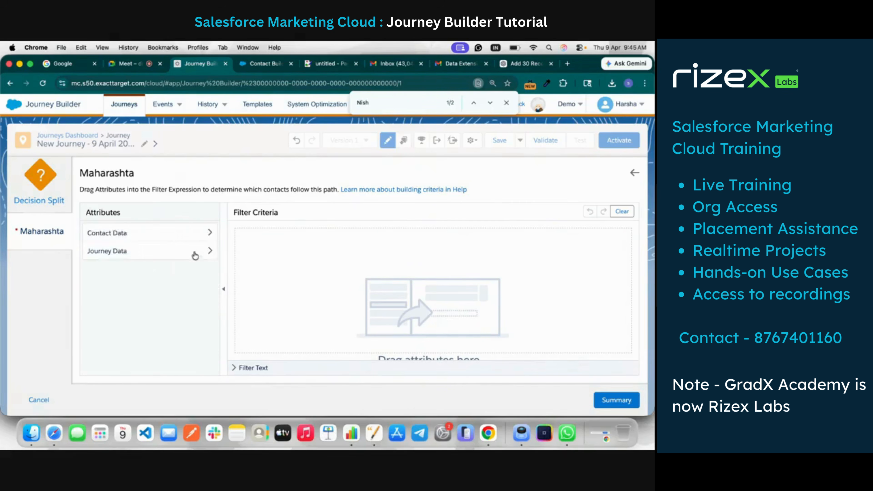
click(168, 235)
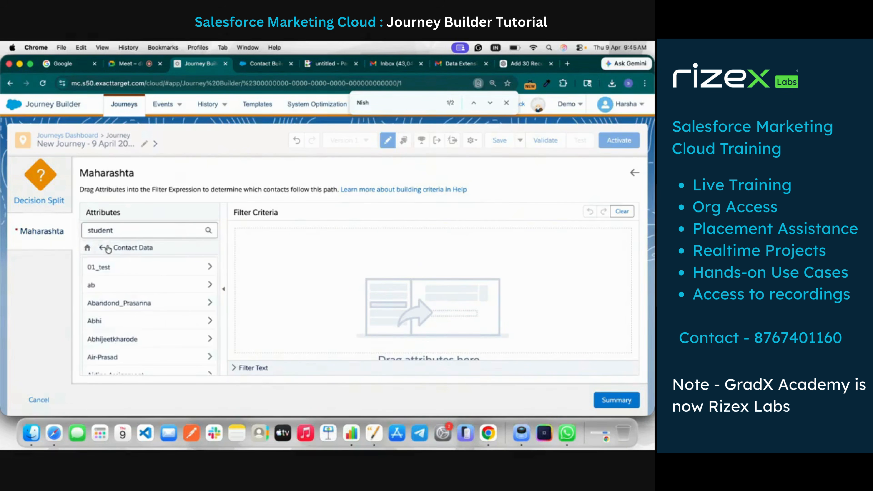
click(87, 247)
click(127, 254)
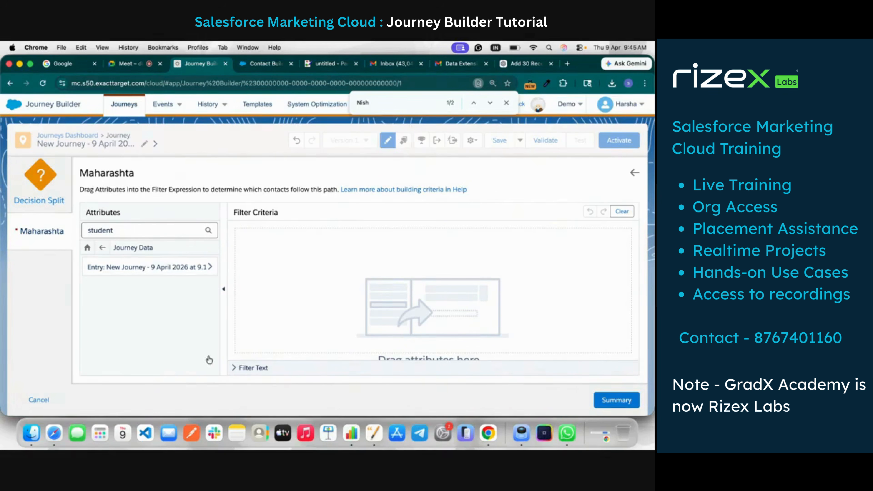
click(37, 400)
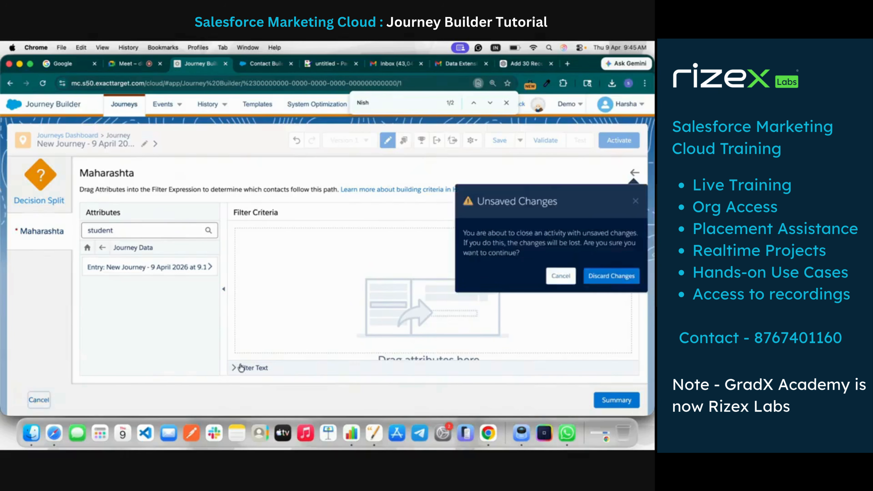
click(599, 275)
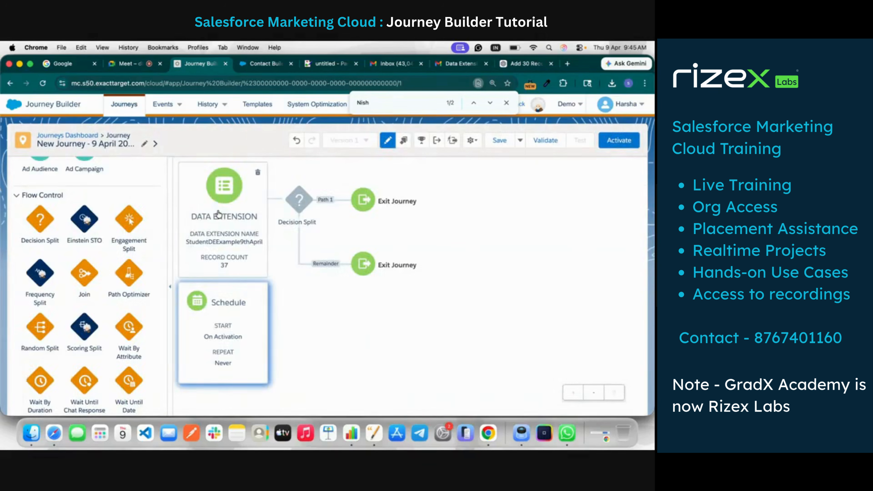
Define Path 1 of the Decision Split with the filter State equal MH, using the State attribute from the journey's entry data
click(298, 202)
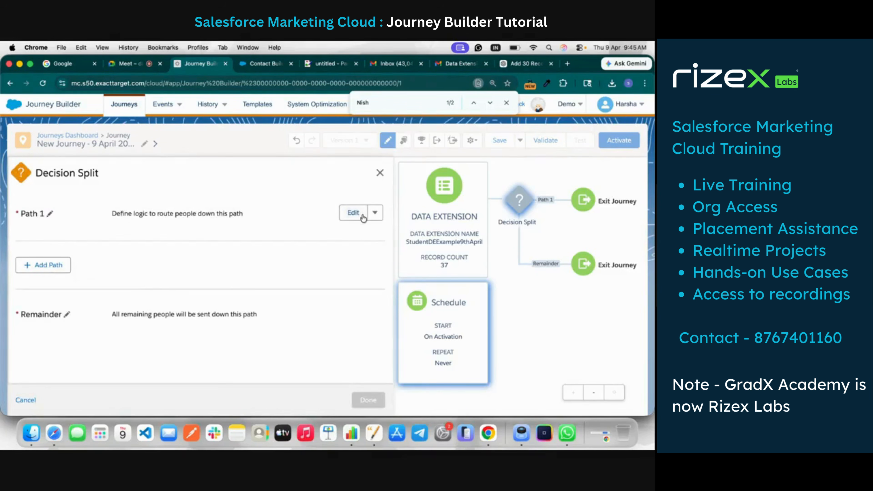
click(353, 212)
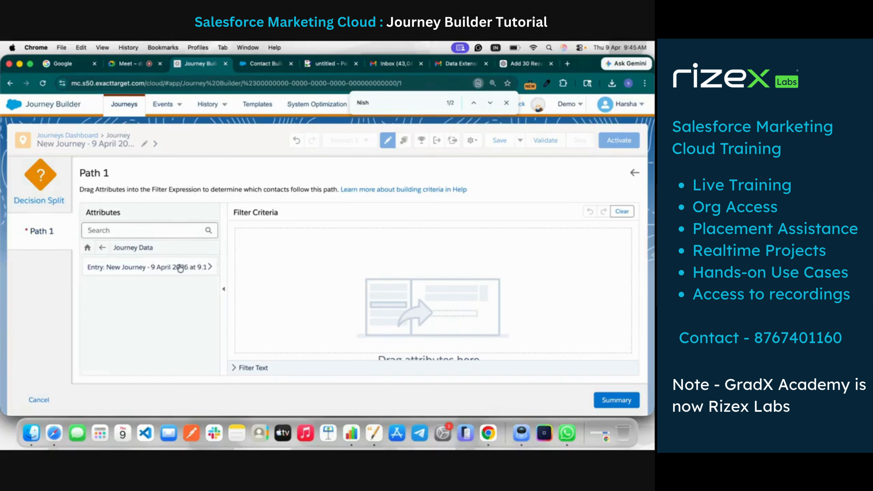
click(209, 267)
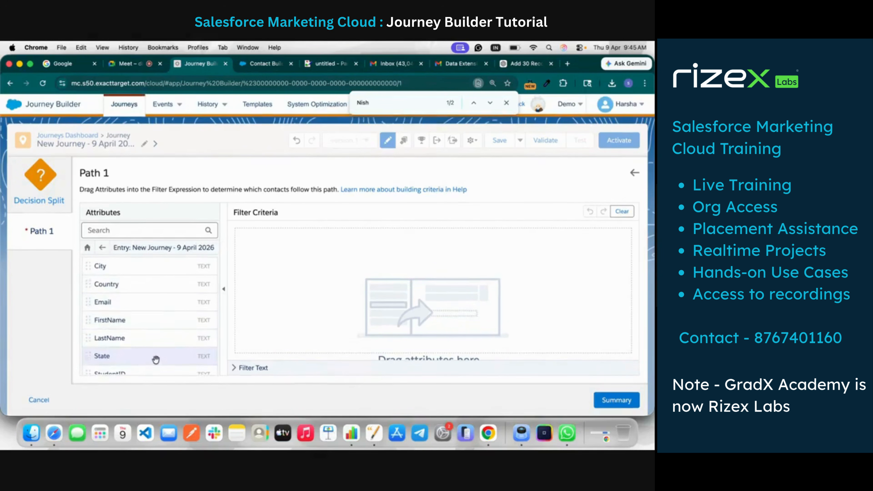
drag(156, 359, 344, 272)
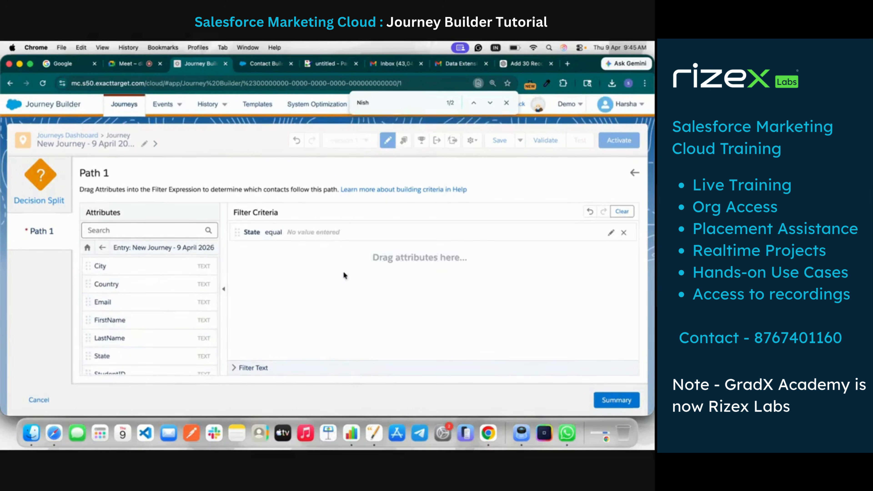
click(327, 231)
click(395, 255)
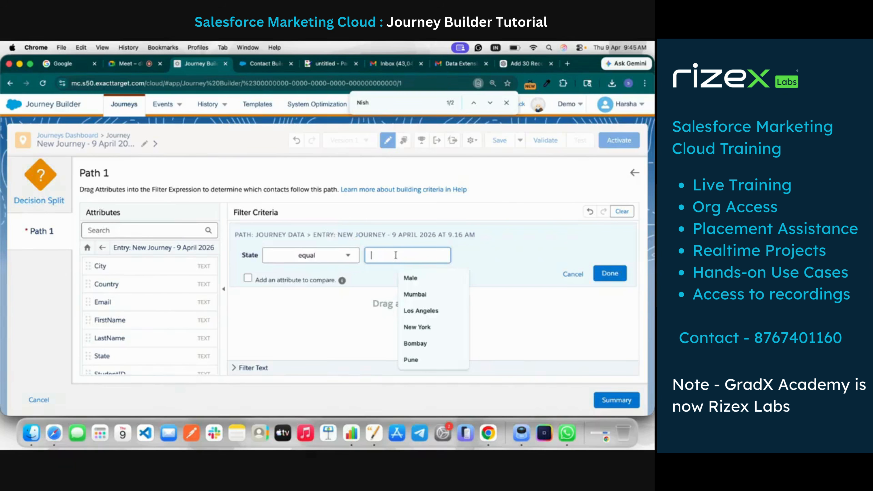
text(MH)
click(606, 280)
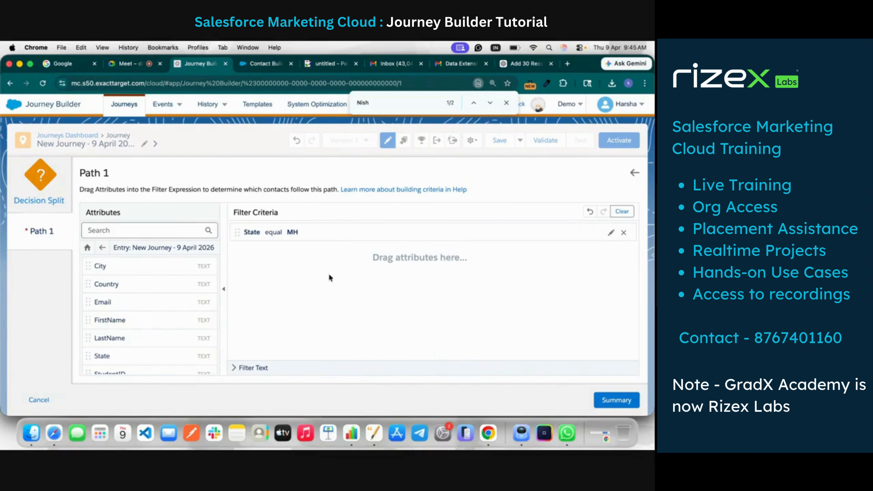
click(609, 405)
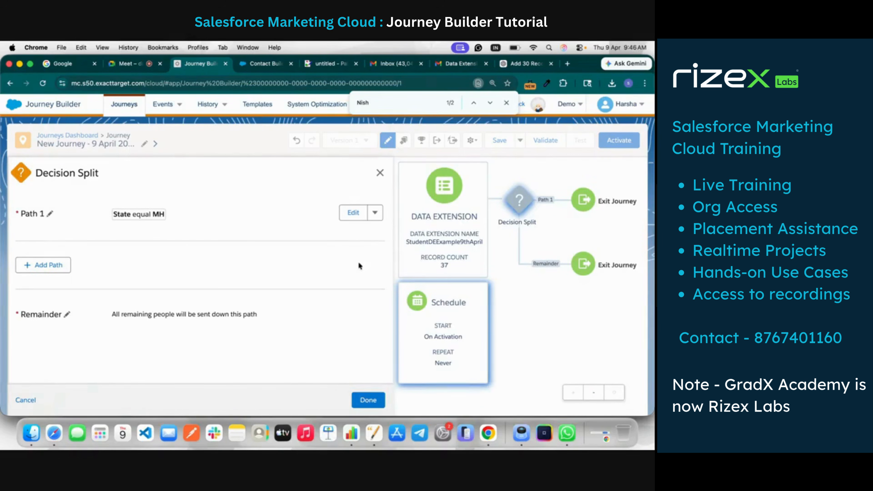
Rename Path 1 of the Decision Split as Maharashtra Student and add a second path
click(50, 214)
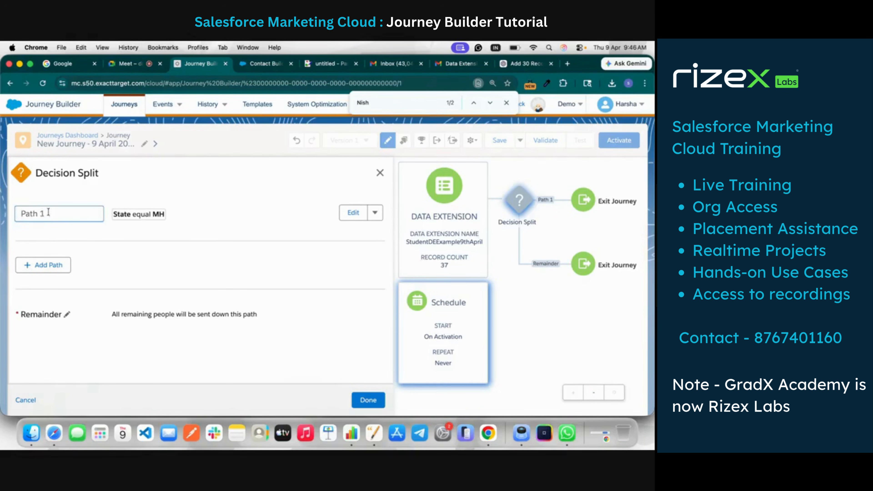
text(Maharashtra Student)
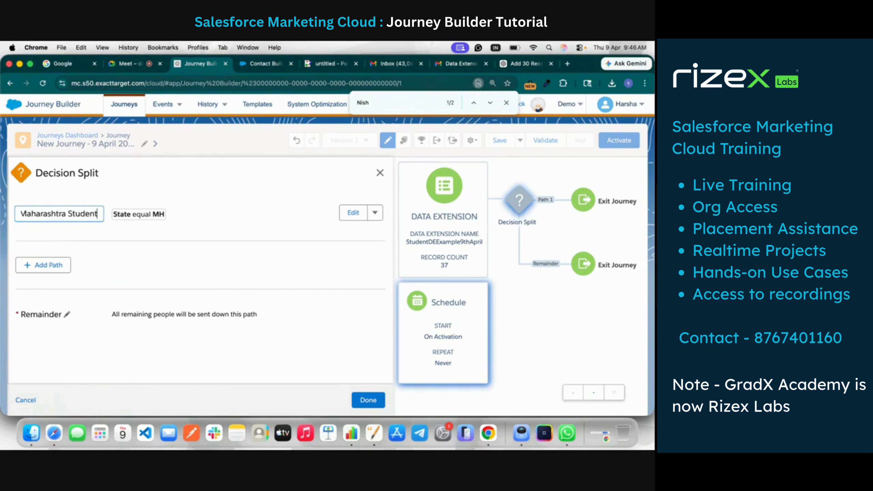
click(274, 279)
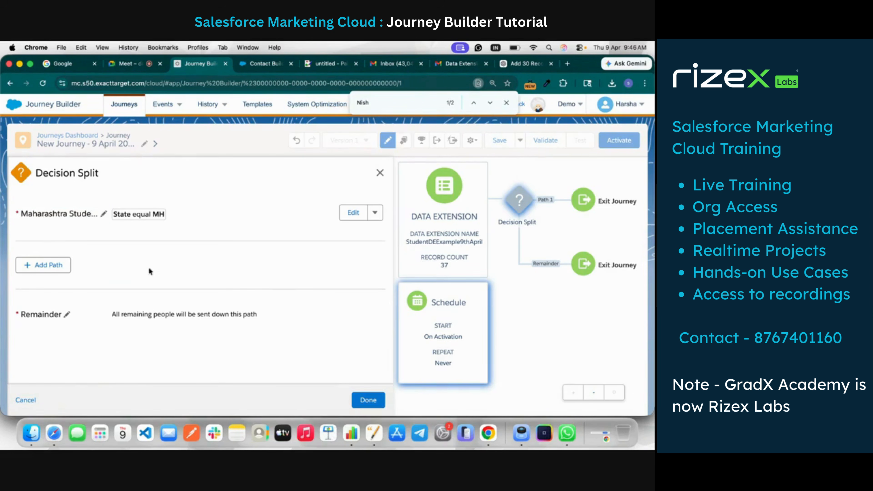
click(62, 267)
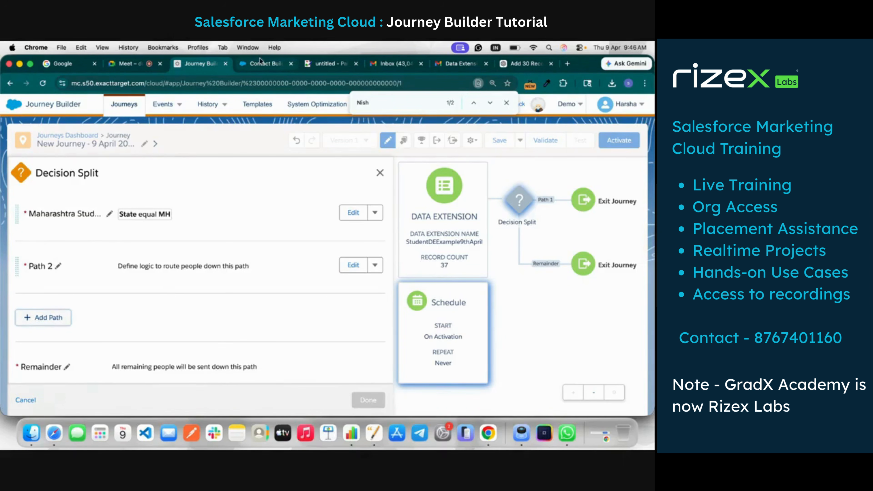
Switch to Contact Builder and find the trainer's folder among the data extensions
click(269, 66)
click(328, 66)
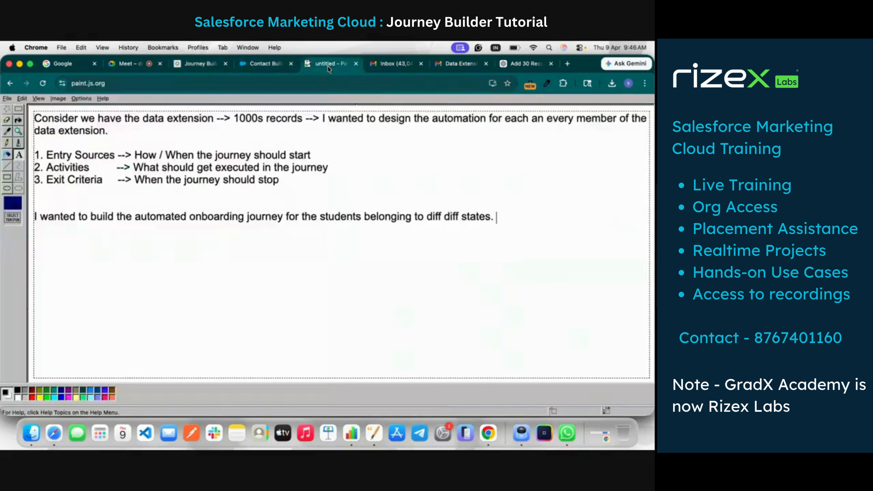
click(264, 66)
click(294, 104)
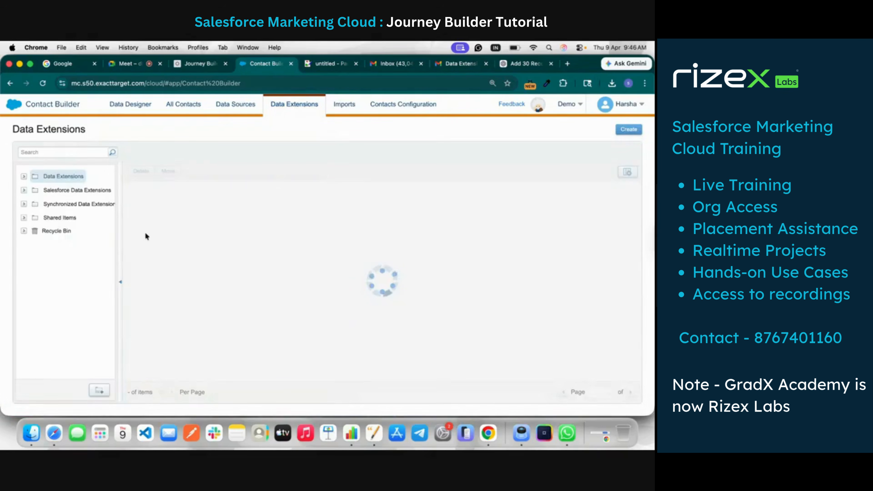
click(24, 176)
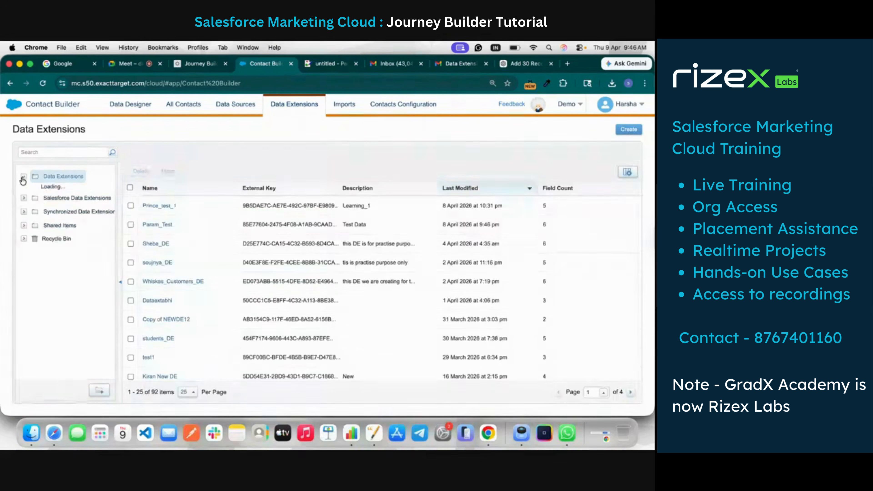
scroll(76, 296, down, 15)
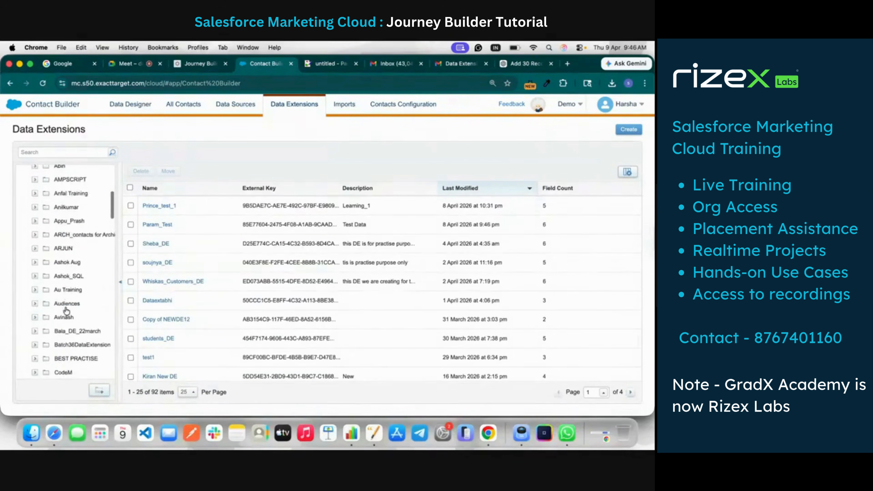
scroll(67, 302, down, 10)
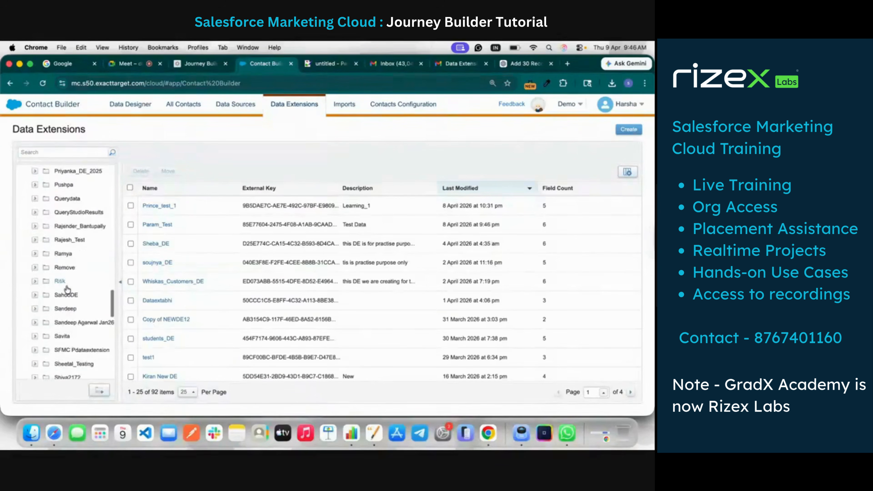
key(super+f)
text(nisha)
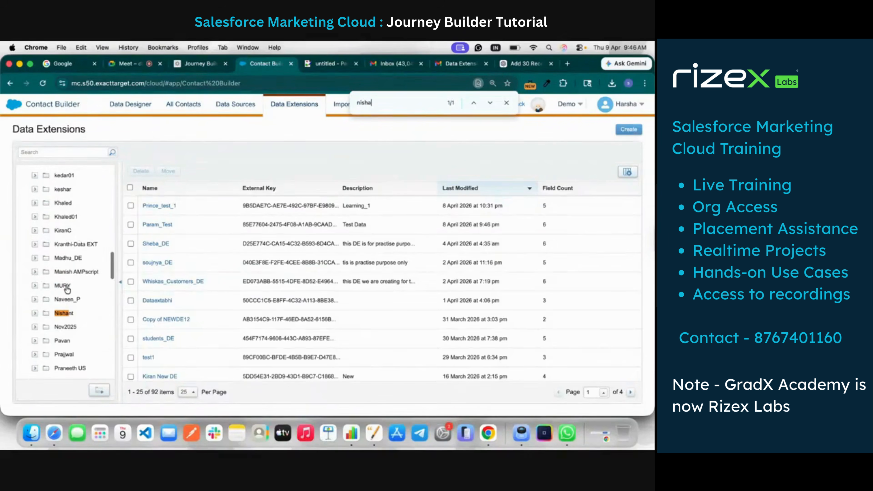
click(64, 313)
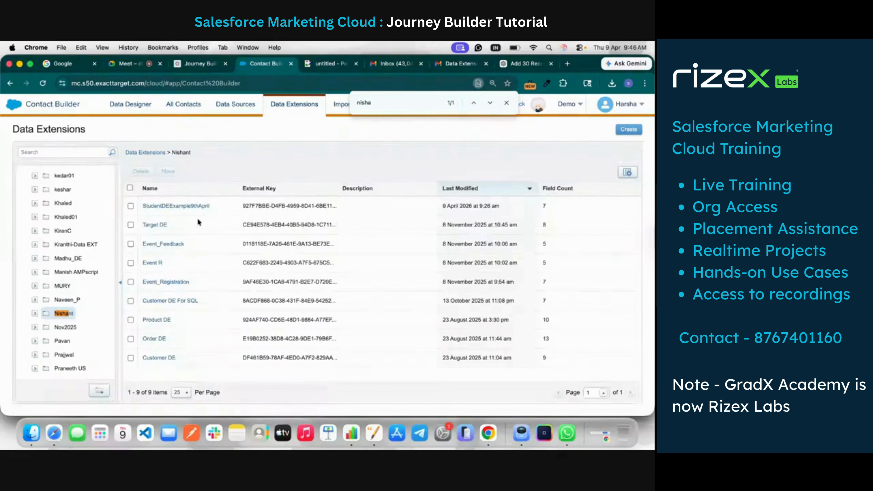
Open the records of StudentDEExample9thApril and check the codes used in the State column
click(176, 205)
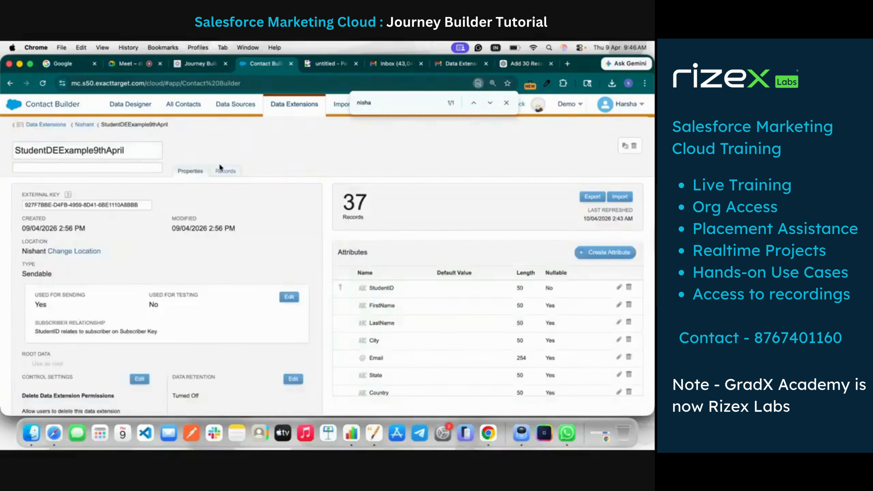
click(222, 170)
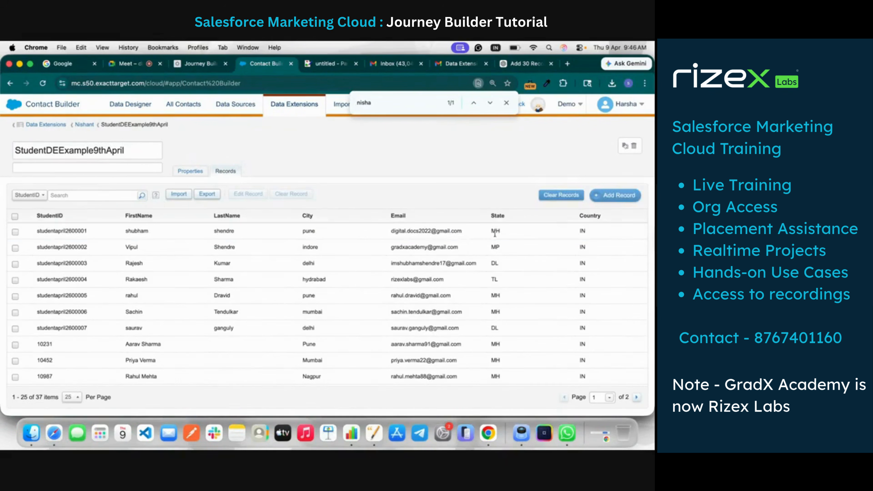
double_click(495, 232)
double_click(496, 247)
Return to Journey Builder and rename Path 2 of the Decision Split as MP Students
click(182, 65)
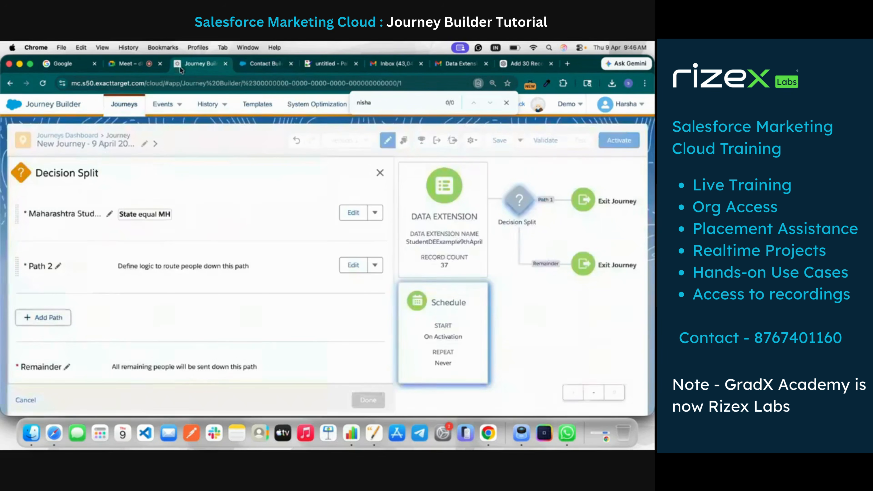
click(56, 269)
text(MP Students)
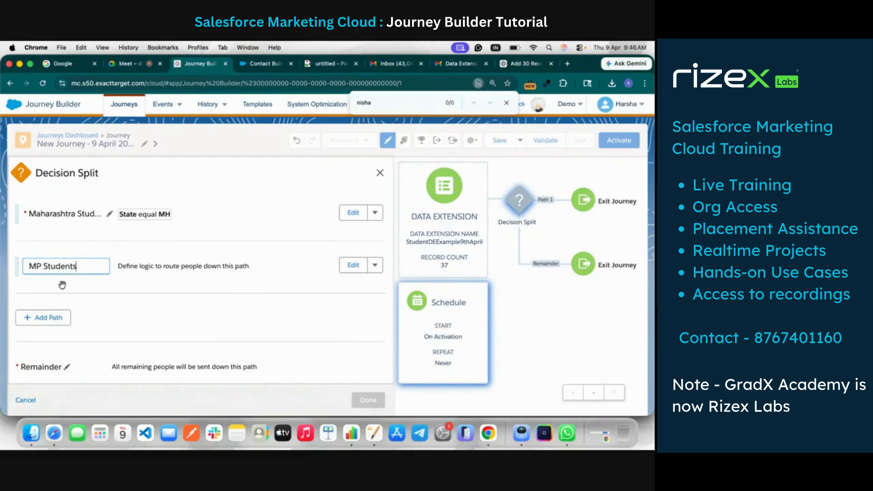
click(62, 285)
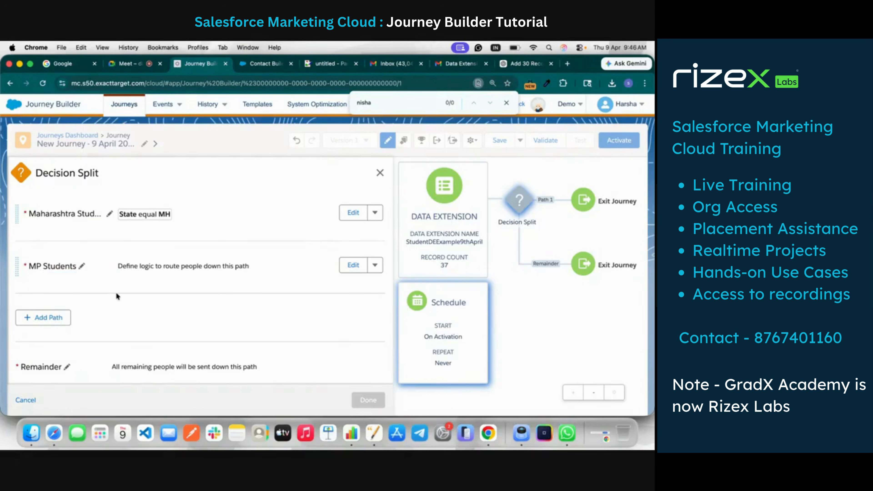
Add the State attribute from the journey's entry data to the MP Students path's filter criteria
click(353, 266)
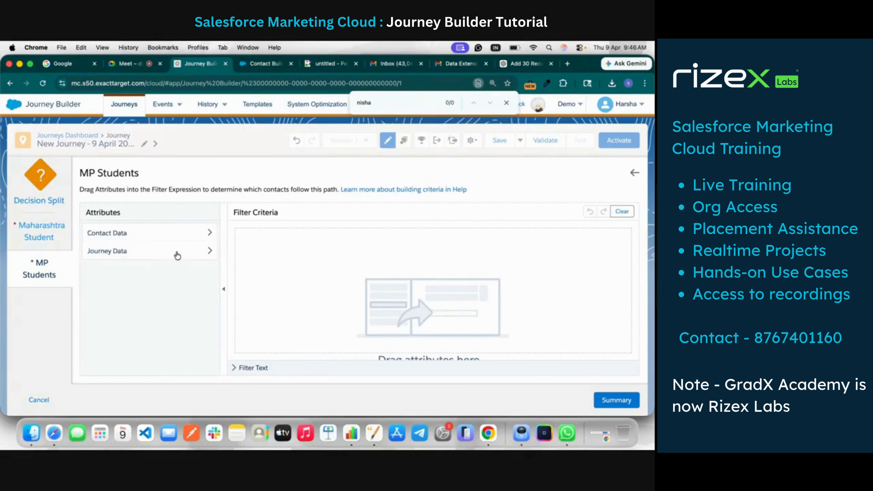
click(201, 251)
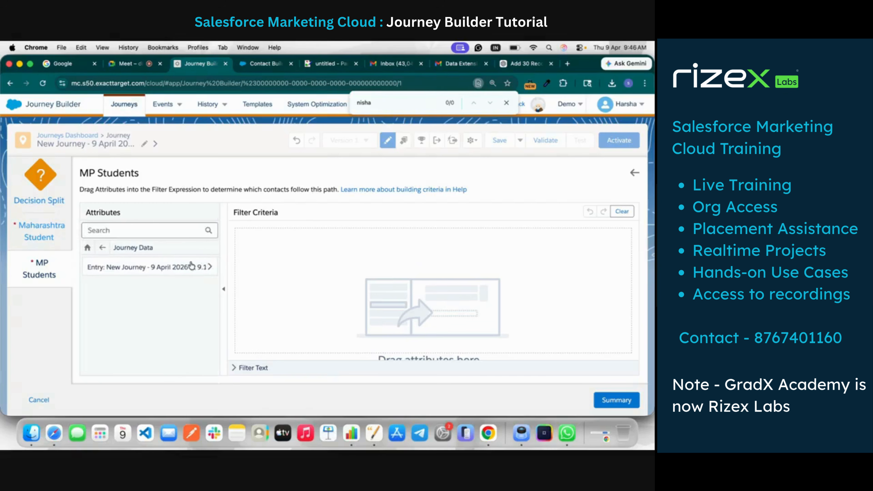
click(202, 267)
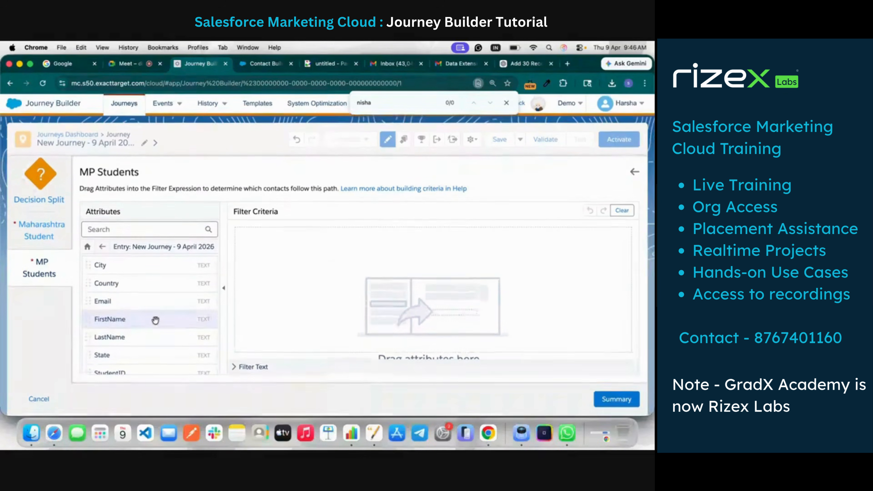
drag(156, 355, 390, 295)
click(332, 232)
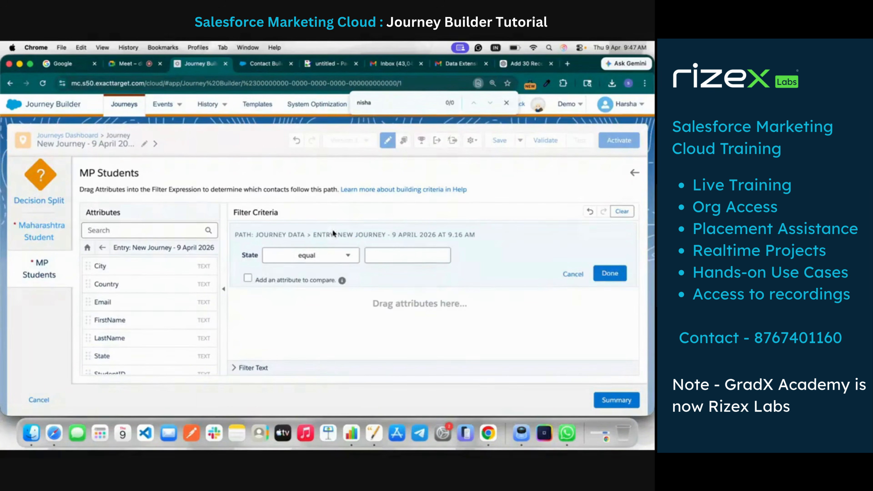
Set the MP Students filter to State equal MP and return to the Decision Split summary
click(351, 257)
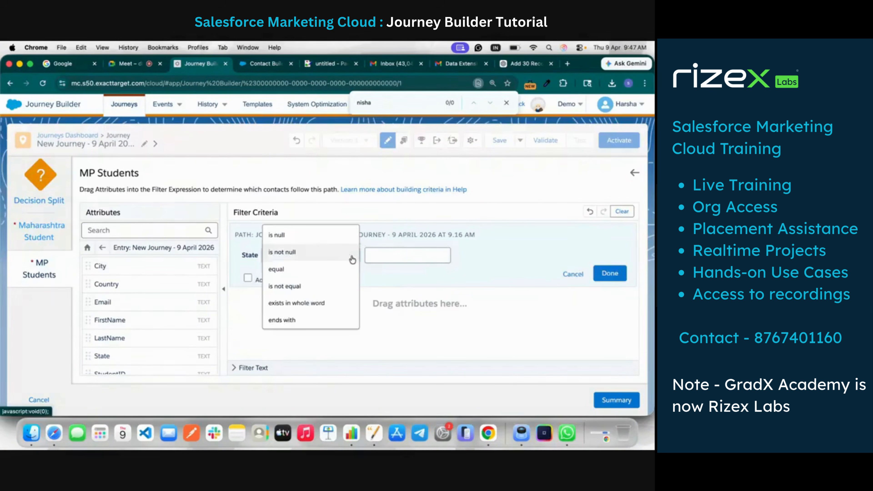
click(353, 259)
click(349, 255)
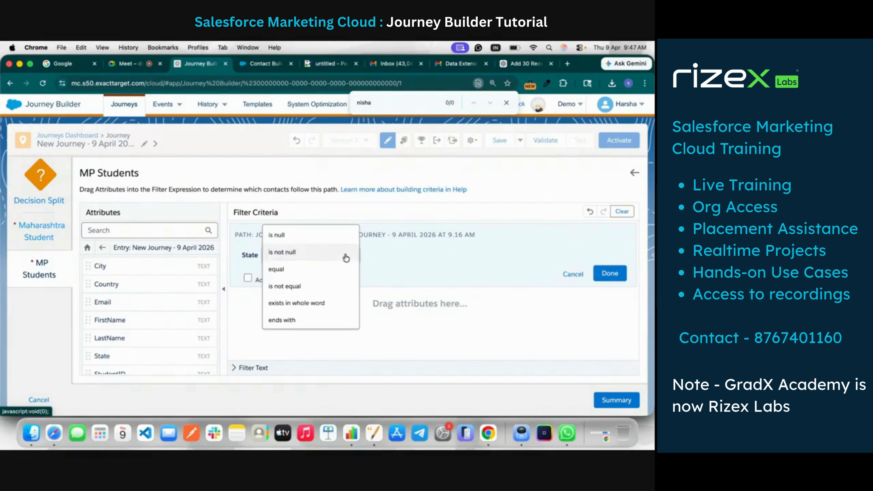
click(338, 271)
click(367, 258)
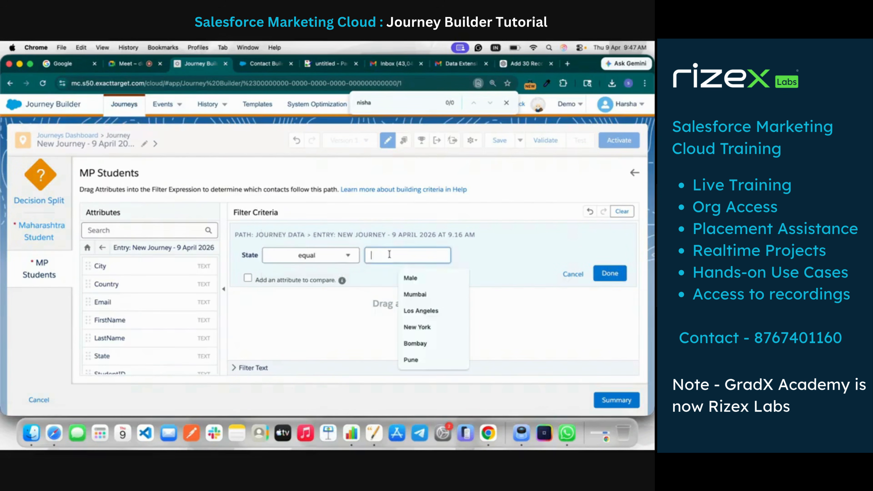
text(MP)
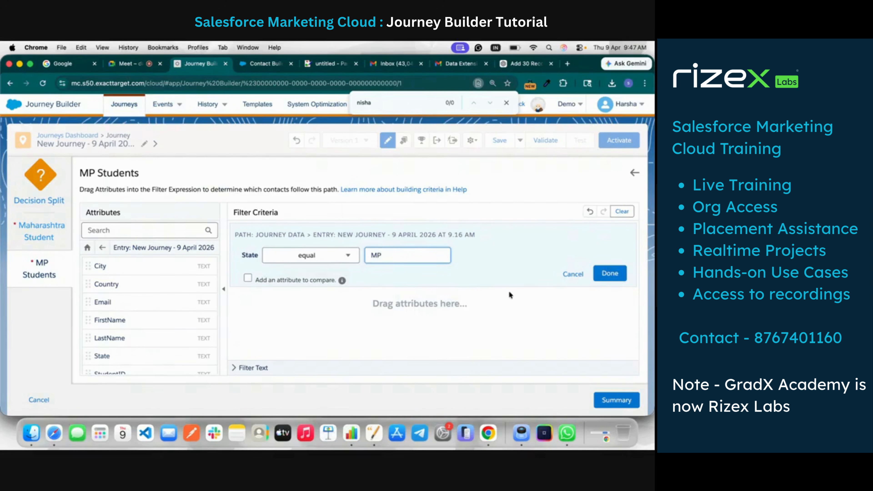
click(618, 275)
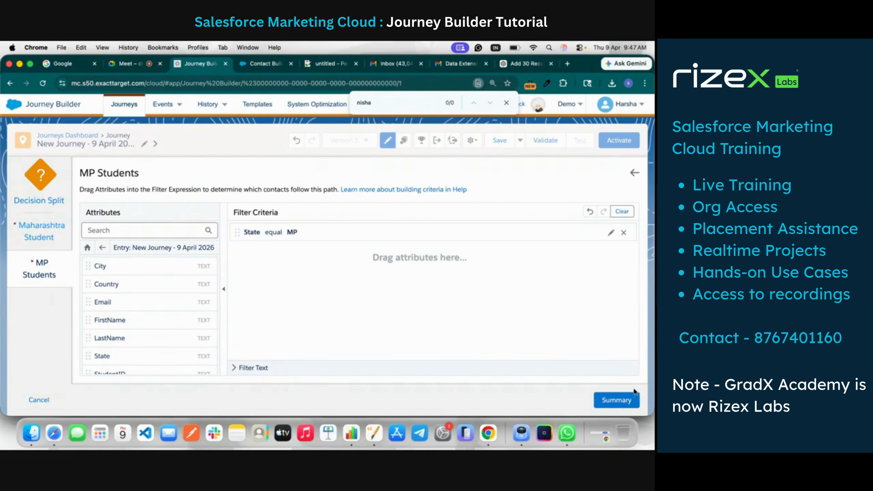
click(626, 400)
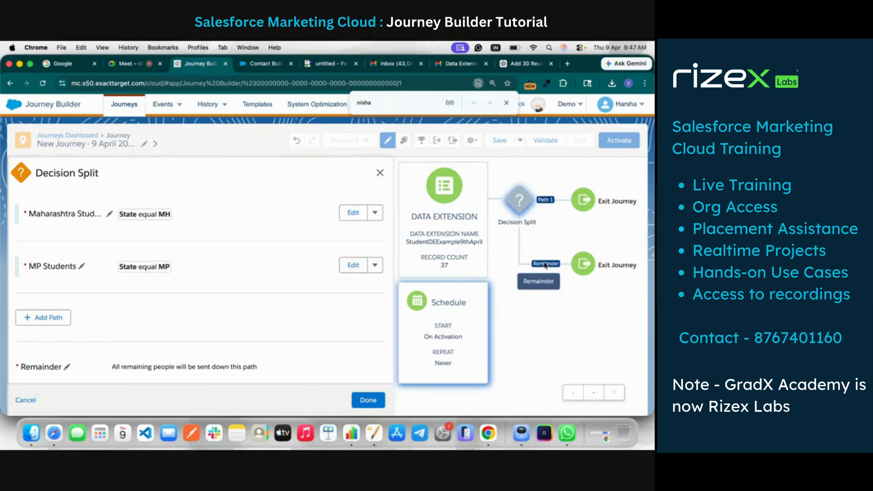
Add a third path, check the next State code in the data extension's records, and name the path DL Students
click(40, 320)
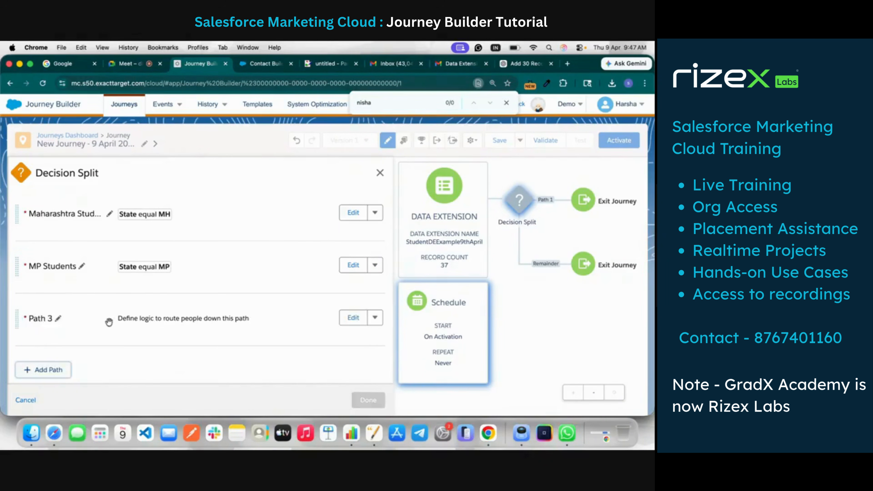
click(59, 320)
click(264, 63)
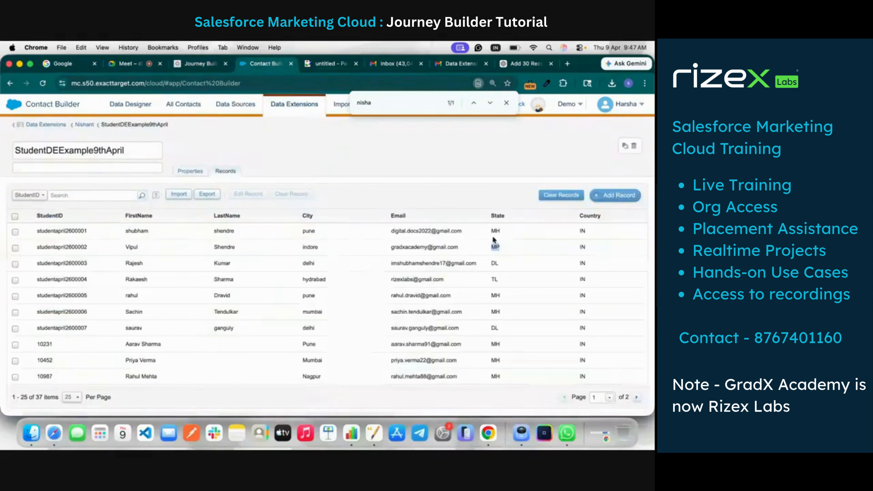
double_click(495, 263)
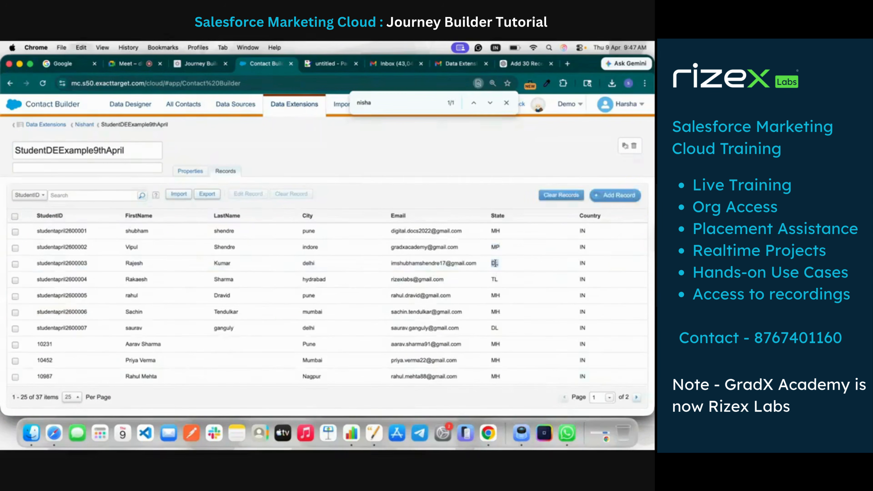
click(190, 67)
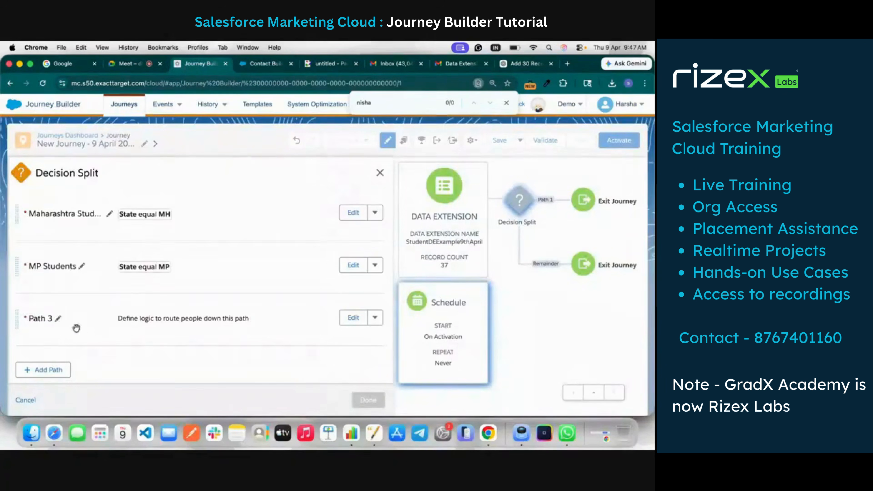
click(59, 320)
text(DL)
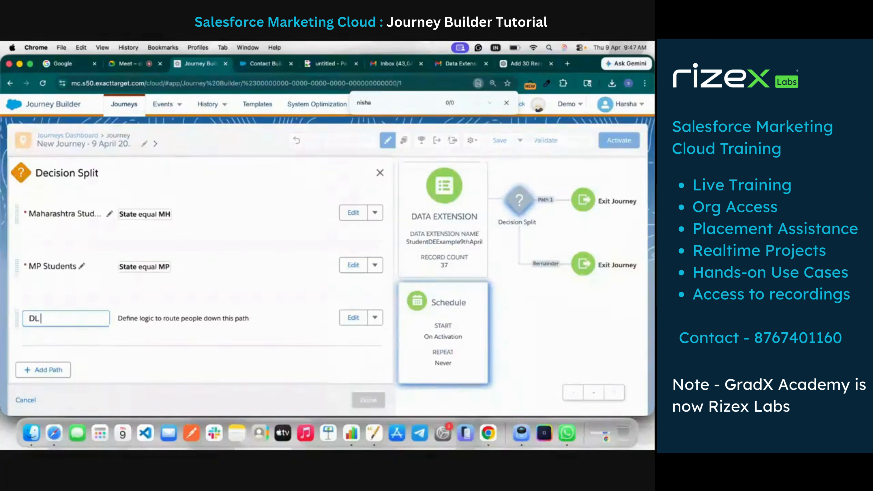
text( Students)
Open the filter criteria of the DL Students path for editing
click(353, 318)
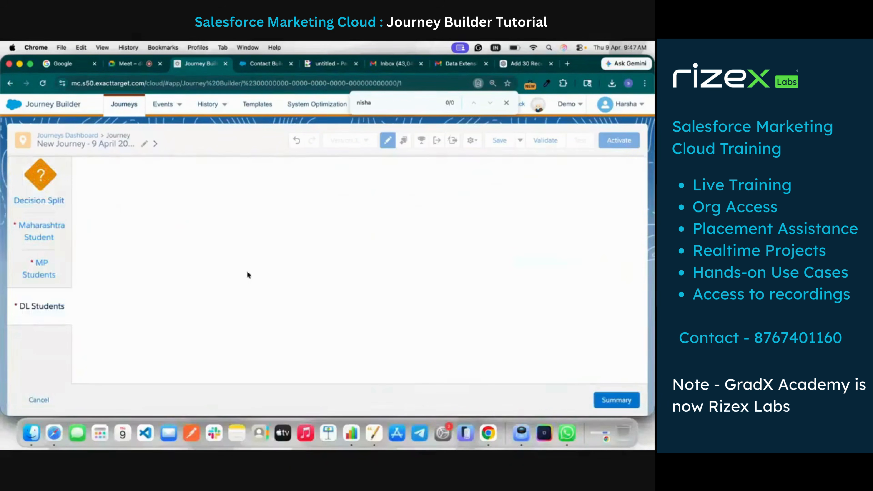
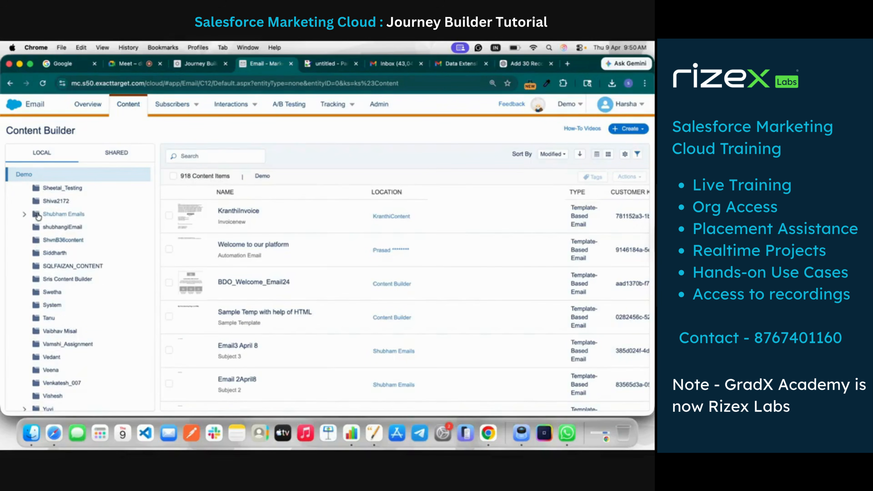
Create a local folder named Journey Automation beneath the parent folder of SpecialDaysAuto and open it
click(25, 214)
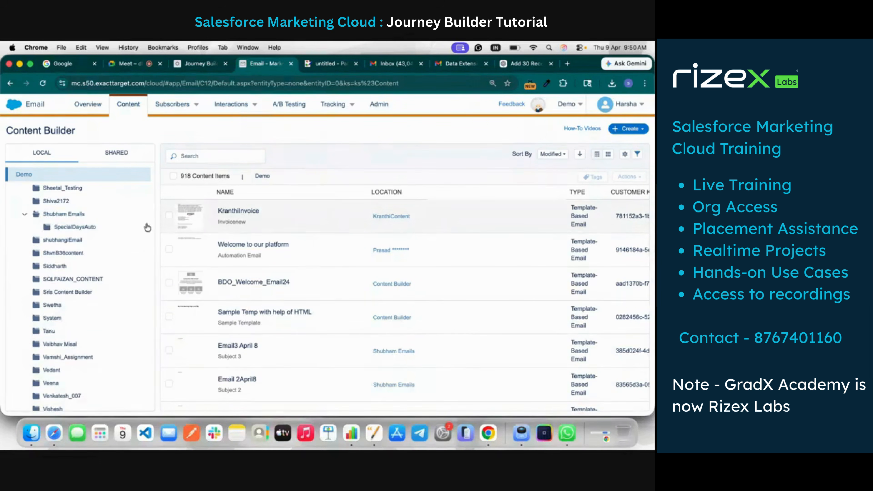
right_click(76, 215)
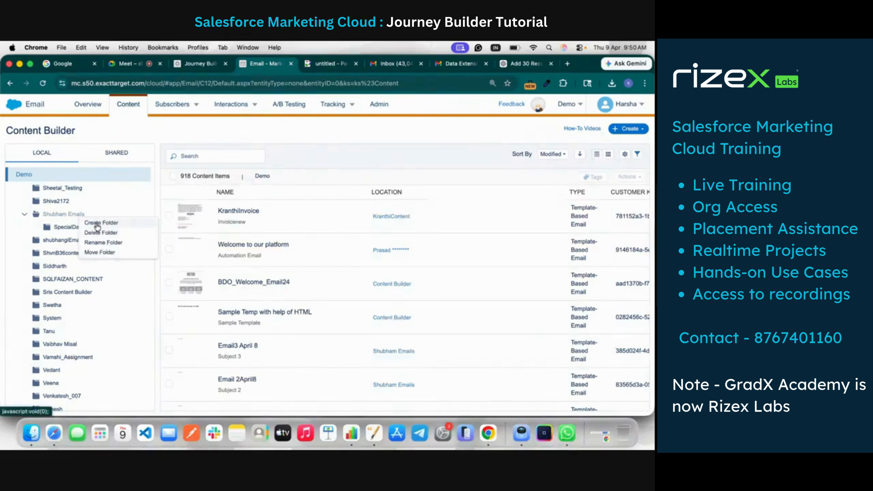
click(68, 227)
right_click(63, 214)
click(86, 220)
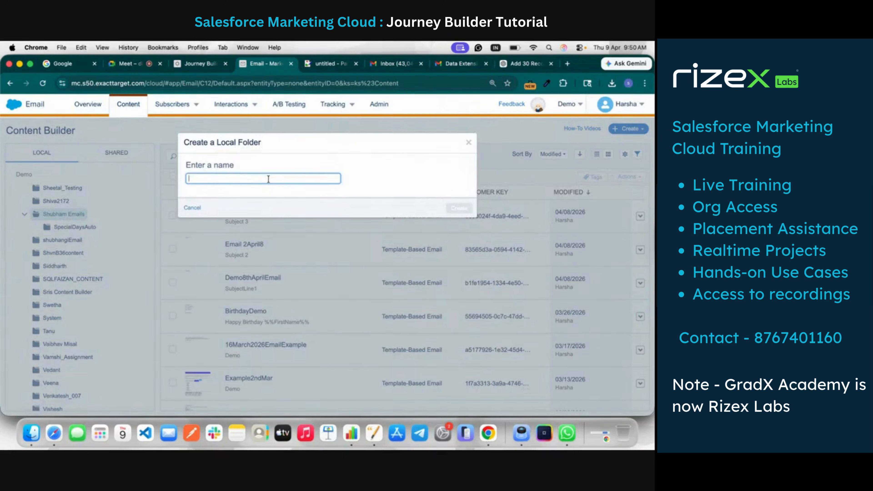
text(Journey Automation)
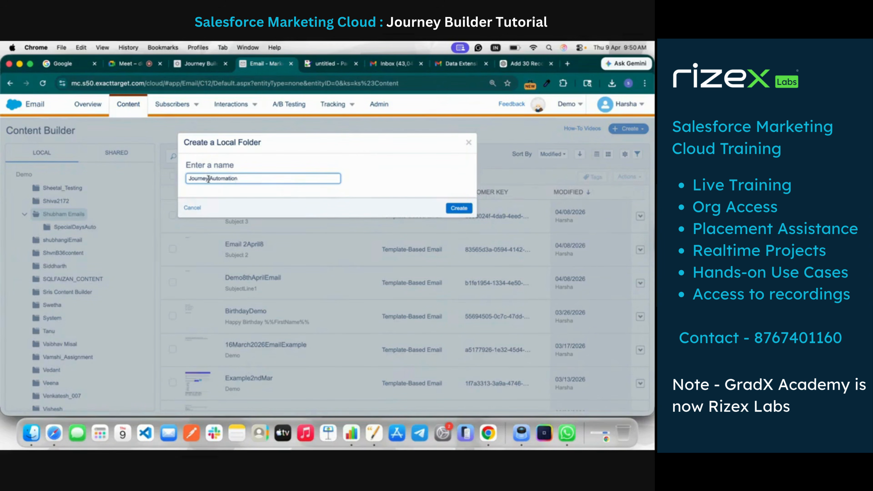
click(453, 208)
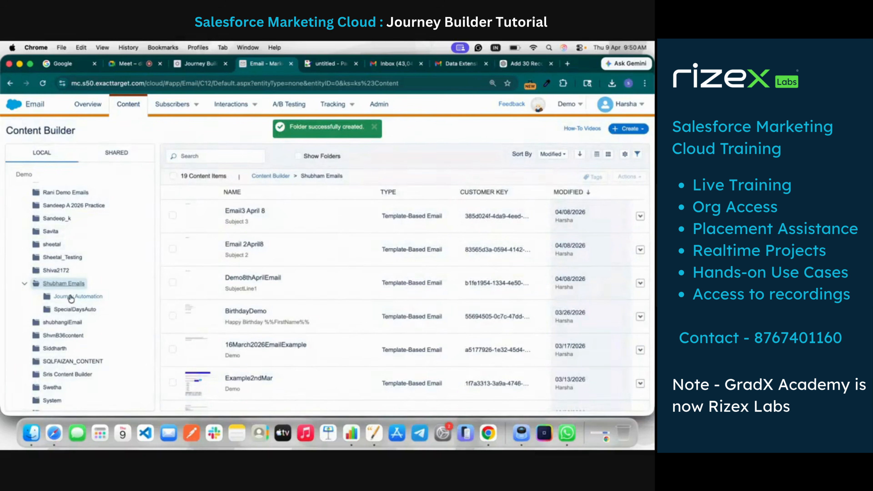
click(86, 298)
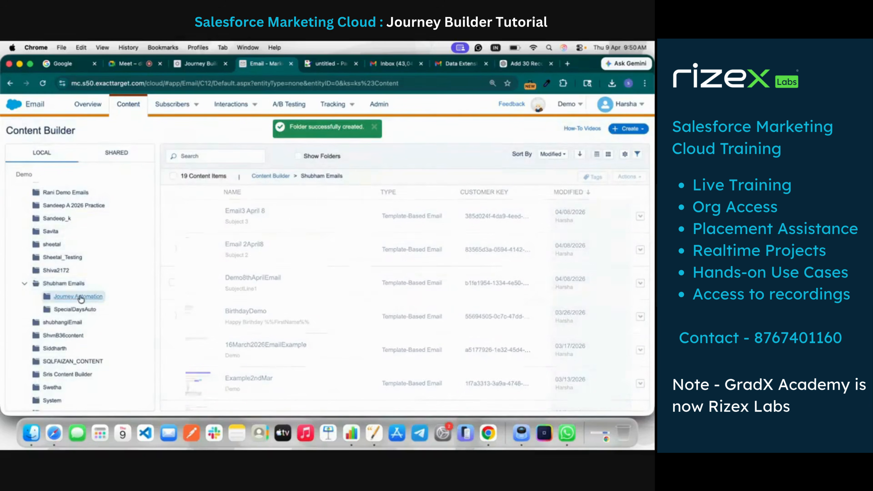
Check the journey's Decision Split paths and start a new email message in the Journey Automation folder
click(629, 129)
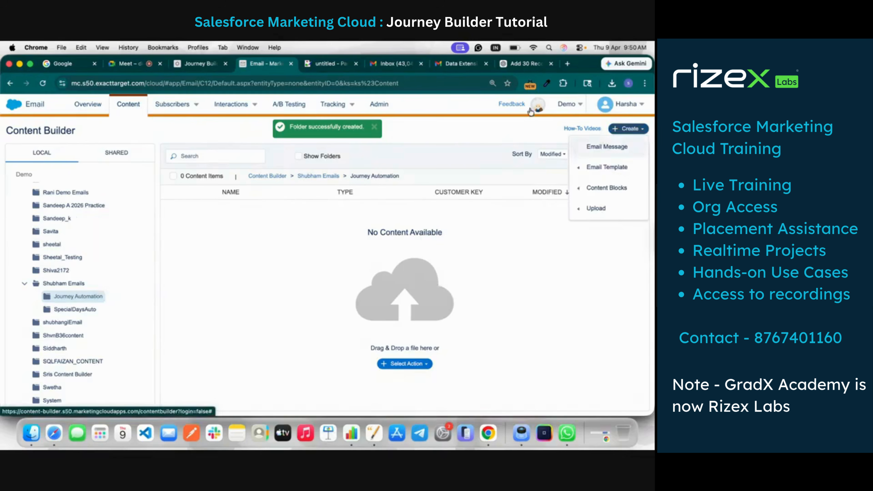
click(198, 63)
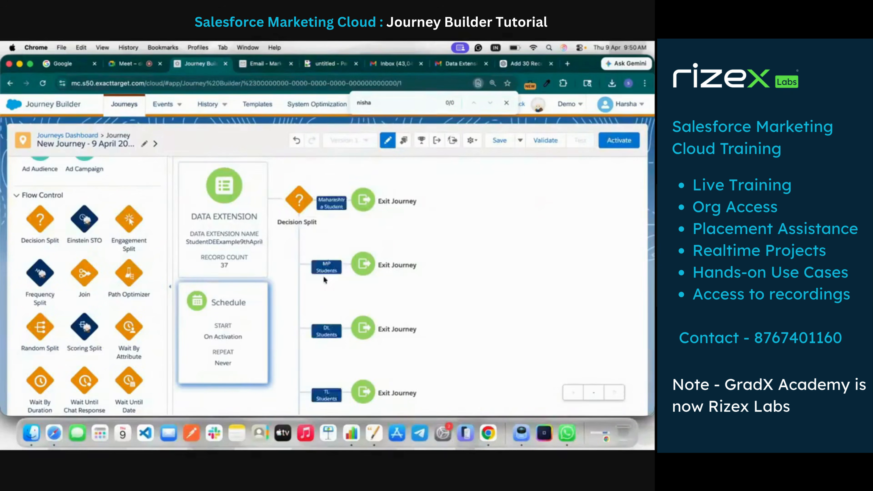
scroll(325, 331, down, 2)
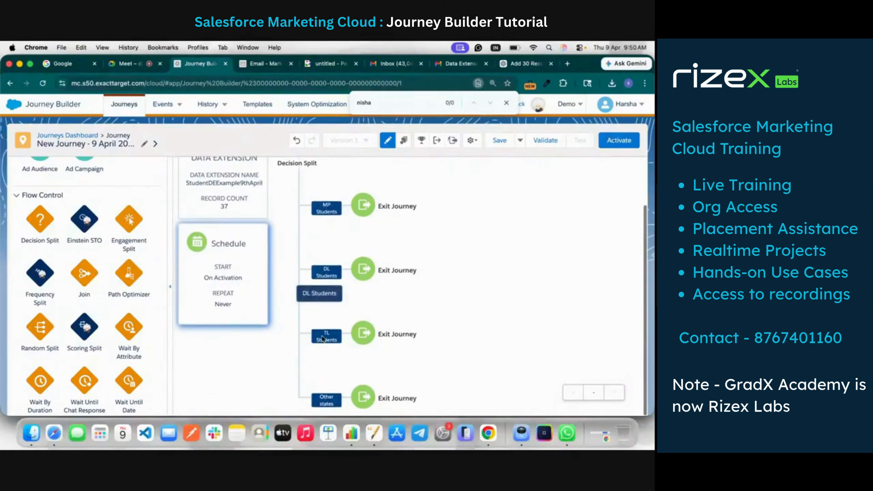
click(257, 64)
click(605, 146)
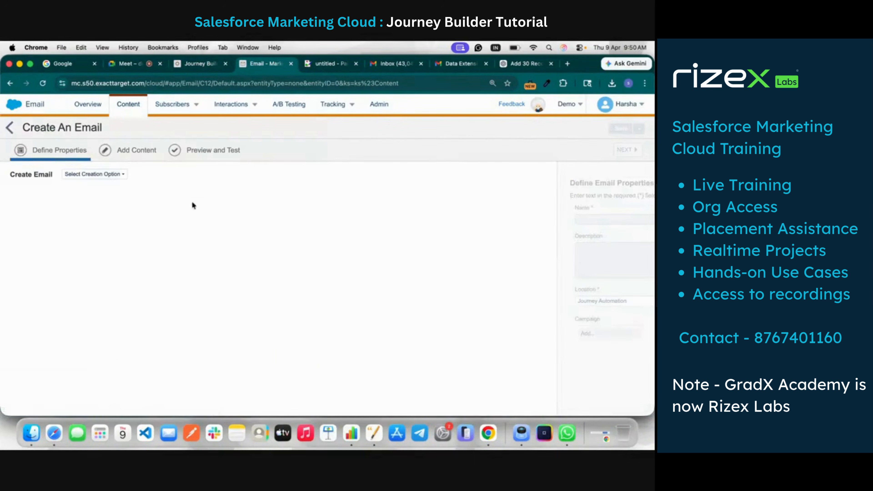
Base the email on the empty Blank Page template with the Template + AMP option and name it Maharashtra Email
click(113, 176)
click(111, 206)
scroll(54, 359, down, 1)
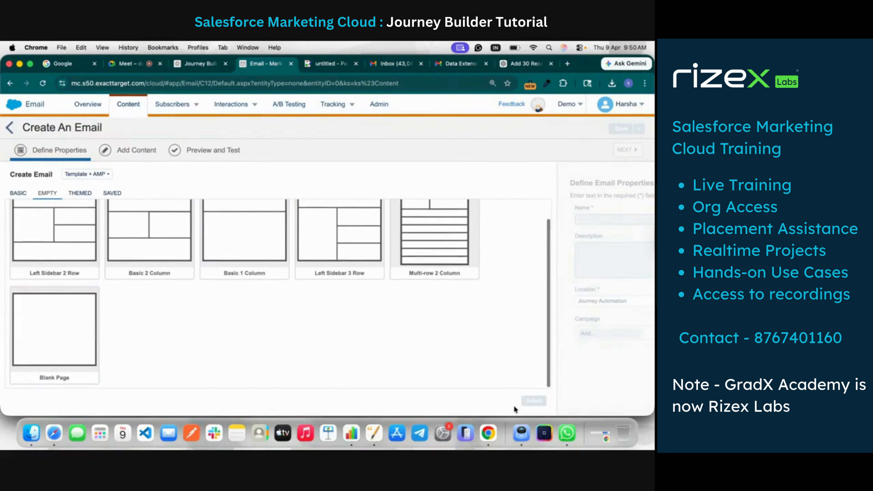
click(31, 347)
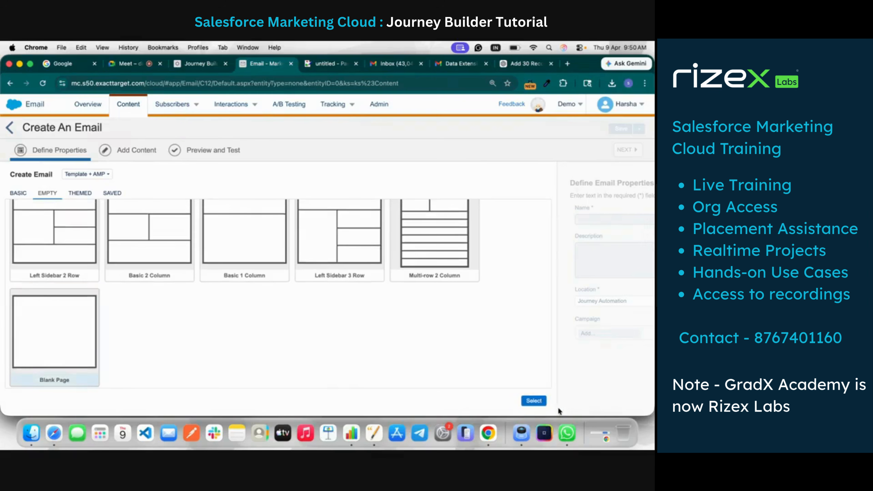
click(534, 400)
click(161, 217)
text(Maharashtra Email)
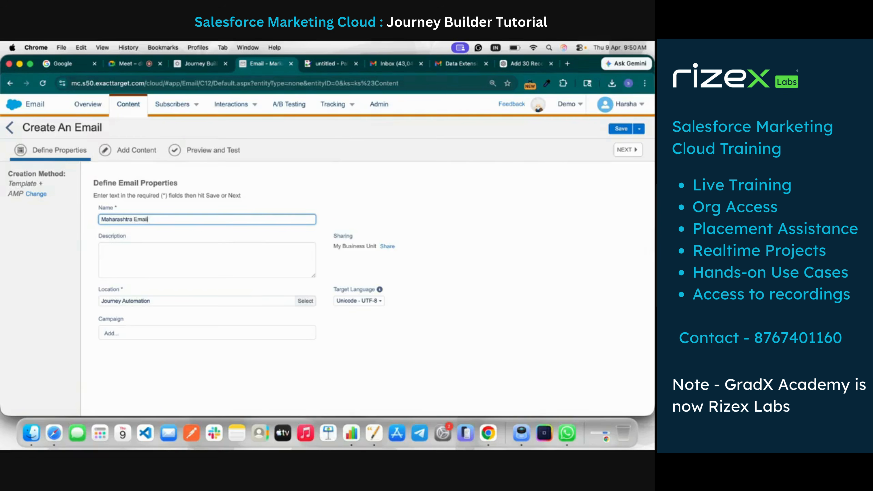
Select the Journey Automation folder as the email's location and save the choice
click(305, 301)
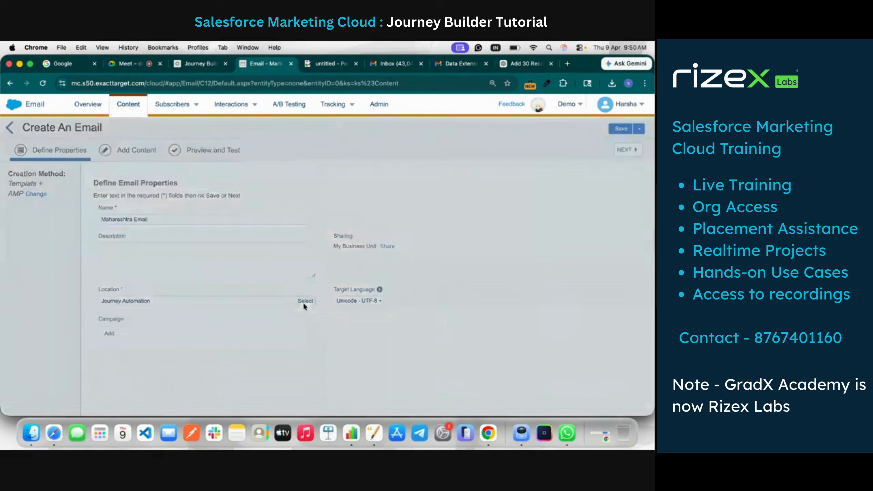
scroll(262, 244, down, 10)
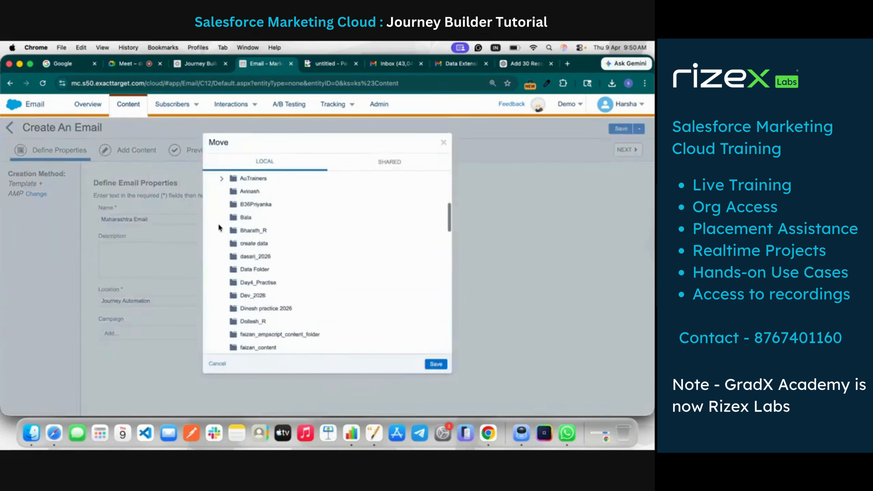
scroll(219, 228, down, 10)
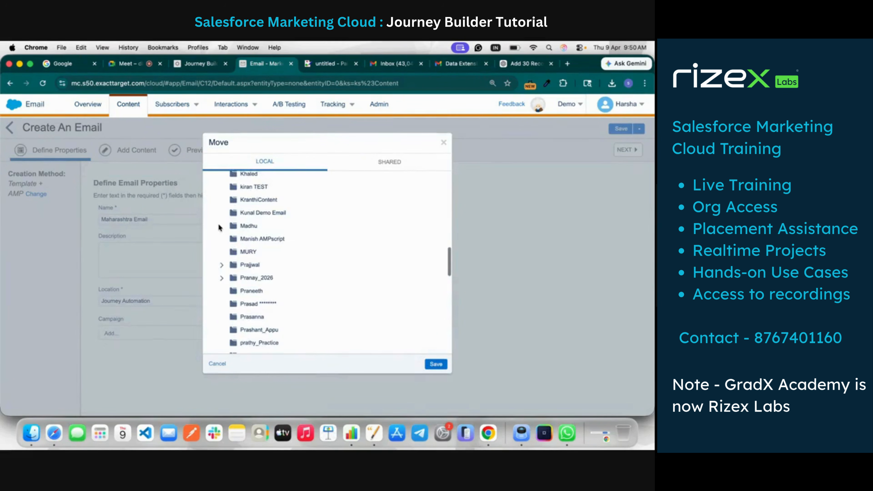
scroll(219, 228, up, 10)
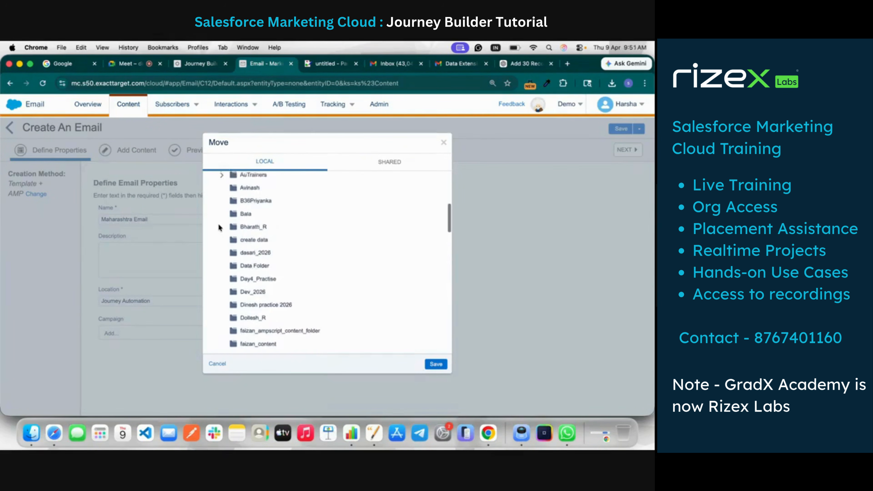
scroll(219, 228, up, 5)
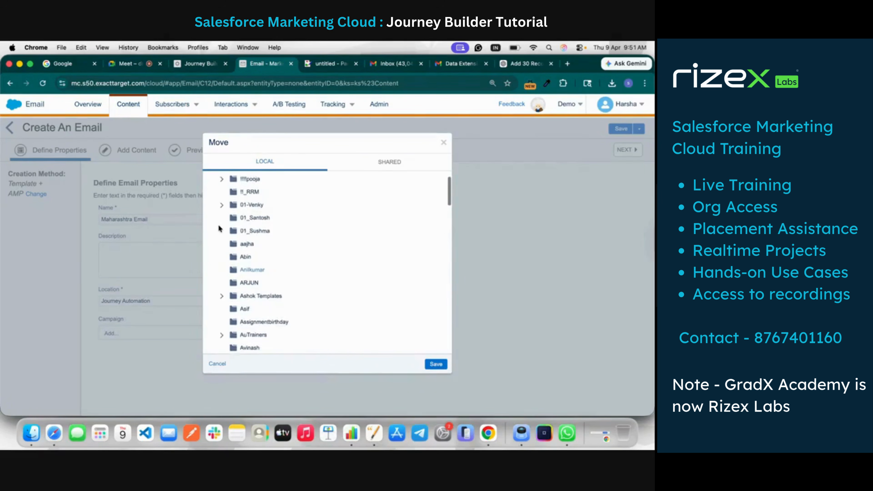
scroll(219, 228, down, 10)
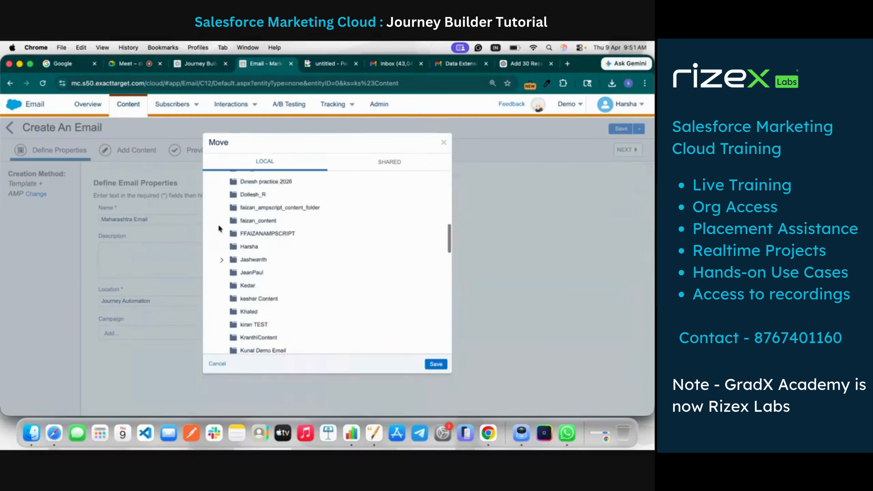
scroll(219, 228, down, 5)
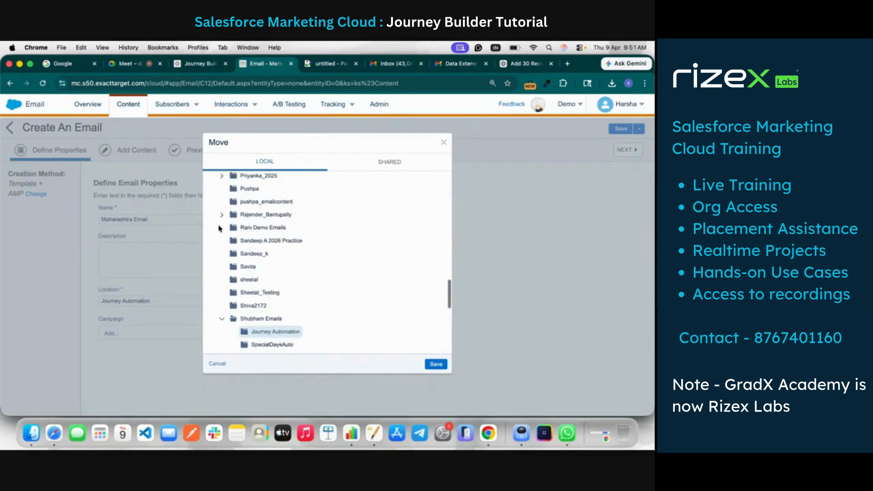
scroll(219, 228, down, 2)
click(269, 264)
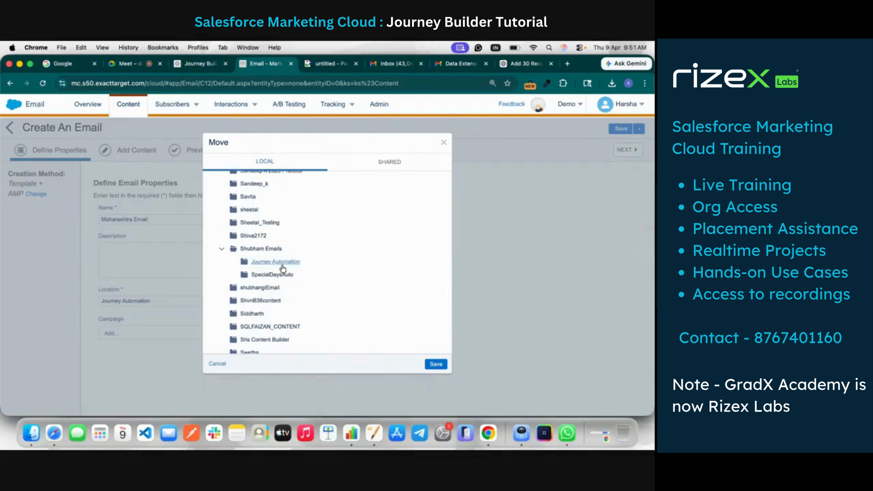
click(291, 262)
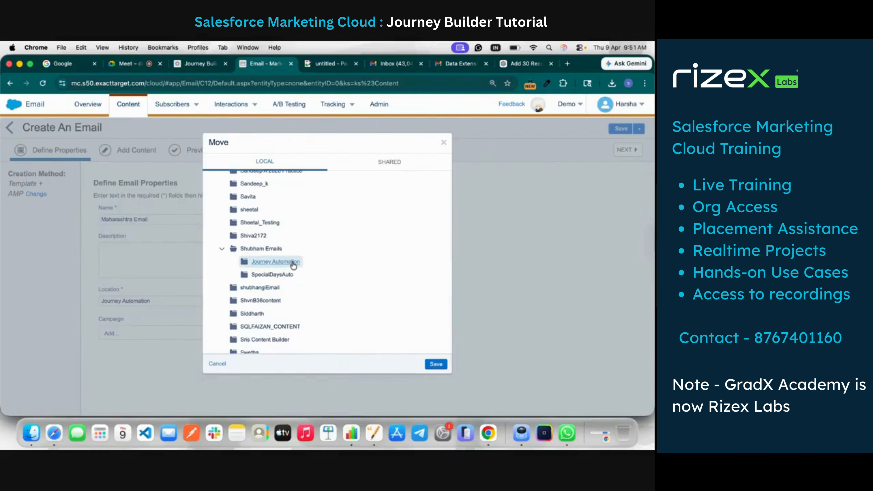
click(434, 368)
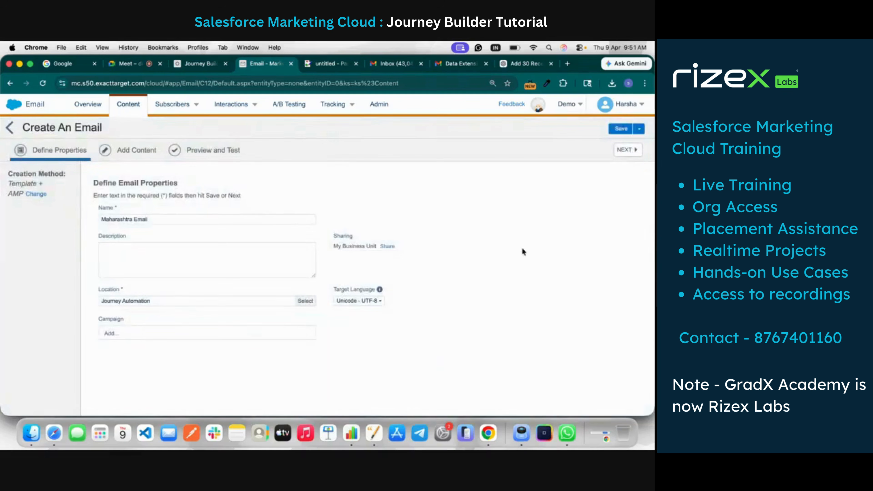
Proceed to the email's content and set the subject line to Maharashtra Email Subject
click(622, 149)
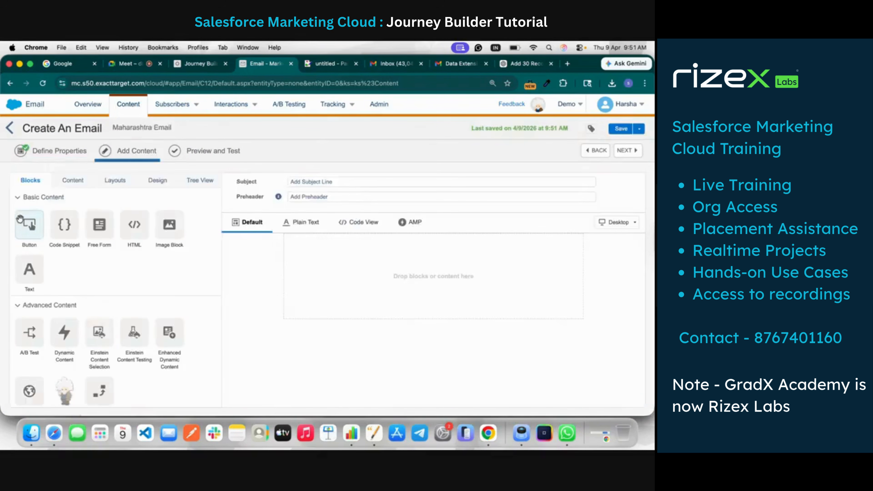
click(305, 185)
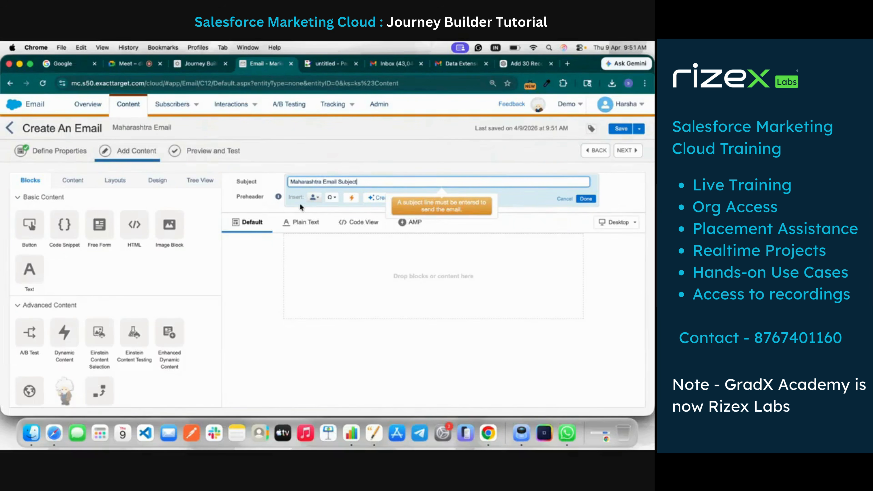
click(32, 274)
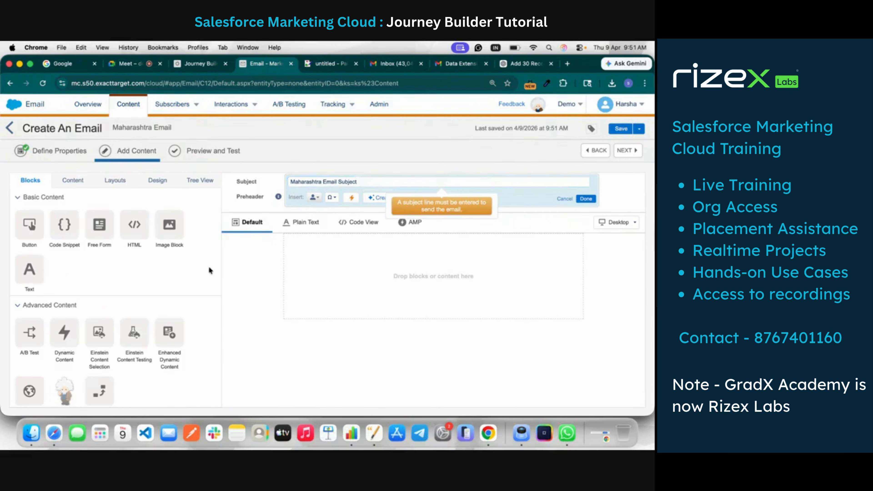
Add a text block to the email body and enter the greeting "Hello,"
drag(28, 268, 372, 303)
click(133, 282)
text(Hello,)
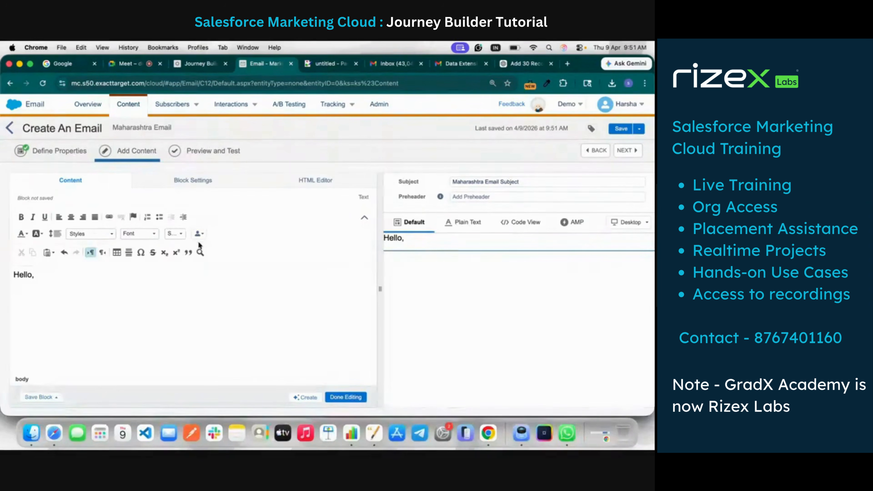
Switch the text block's personalization data source to the StudentDEExample9thApril data extension
click(197, 235)
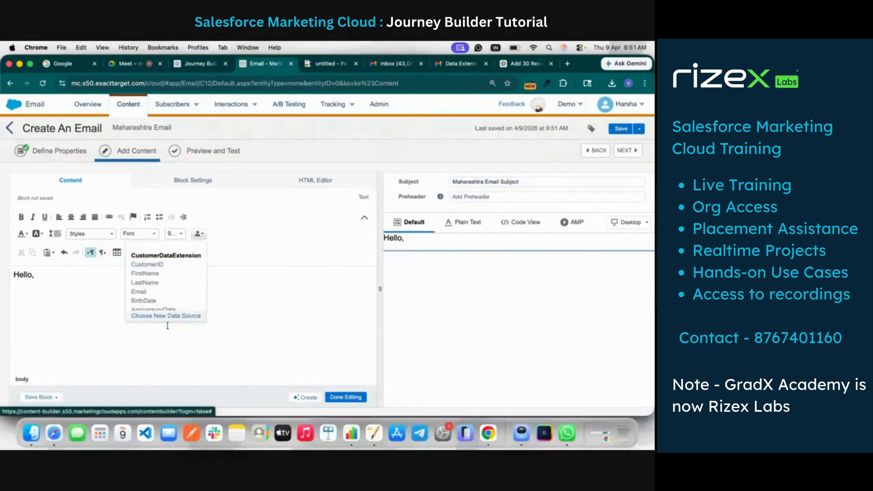
click(167, 316)
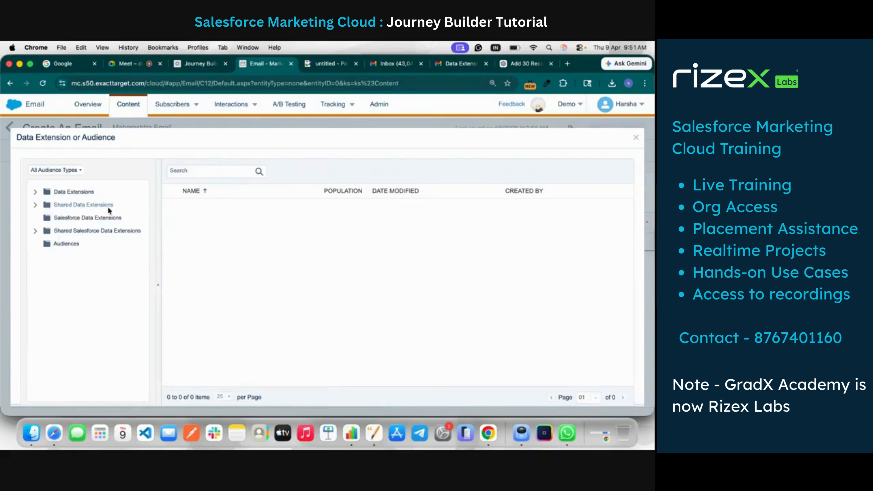
click(35, 193)
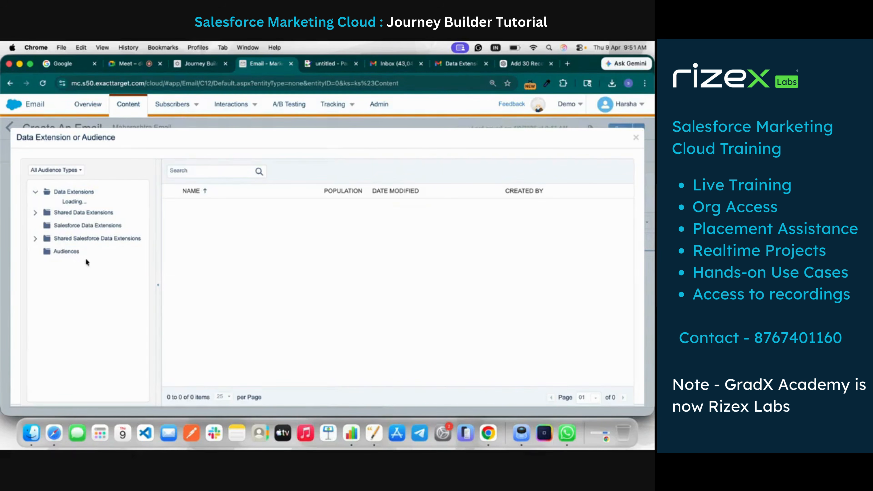
scroll(53, 338, down, 5)
scroll(53, 339, down, 10)
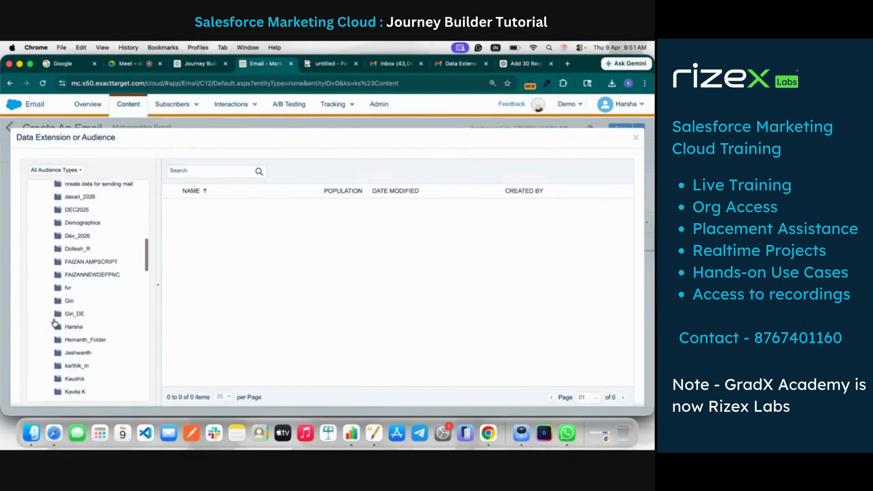
scroll(53, 322, down, 3)
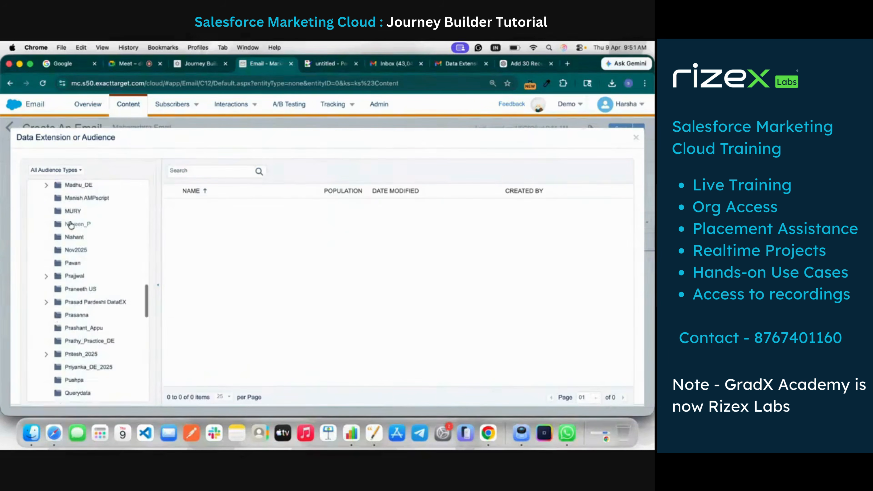
click(71, 237)
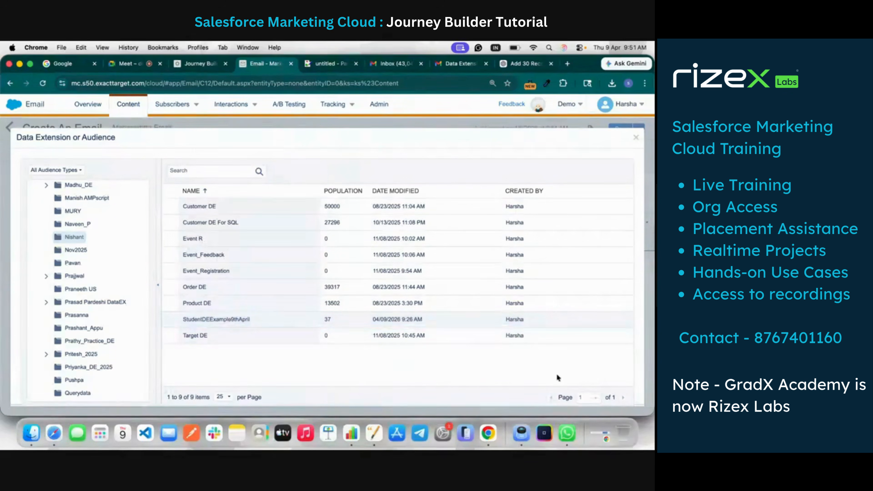
scroll(628, 395, down, 2)
click(632, 391)
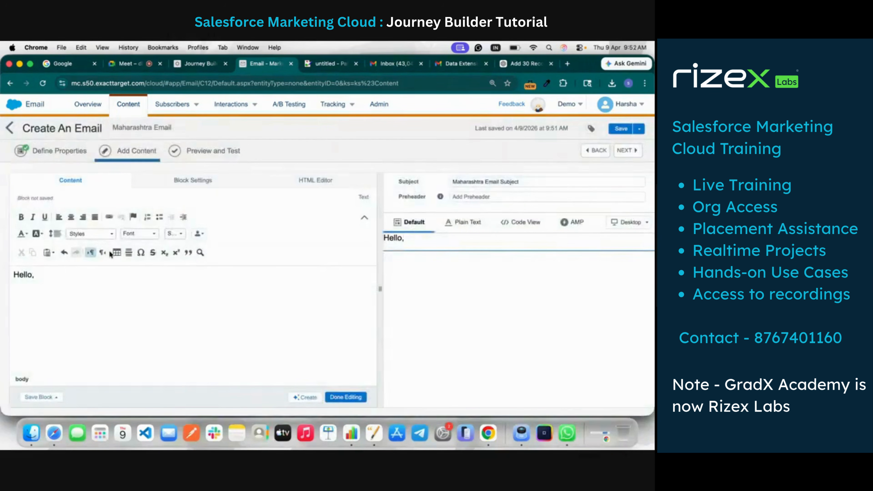
Personalize the greeting with the FirstName field so it reads "Hello %%FirstName%%,"
click(197, 235)
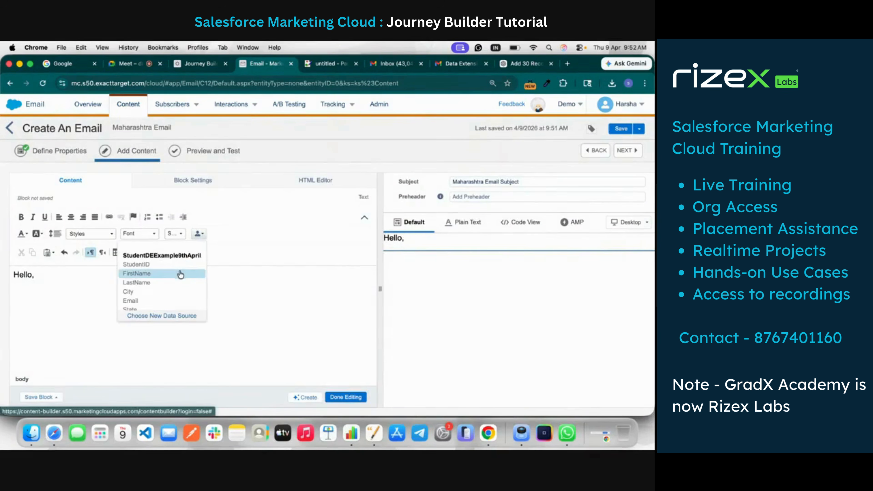
click(179, 273)
click(35, 275)
key(BackSpace)
key(BackSpace)
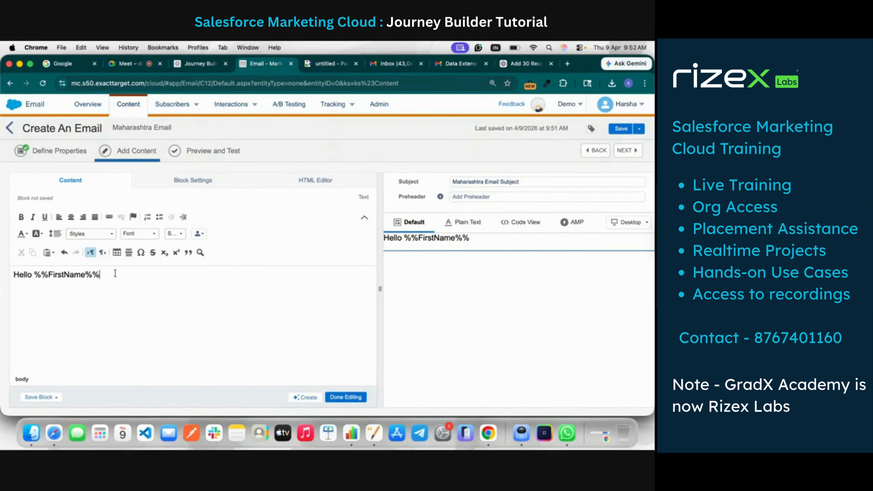
text(,)
Add a line below the greeting reading "I Know You are from" followed by the City personalization field
key(Return)
key(Return)
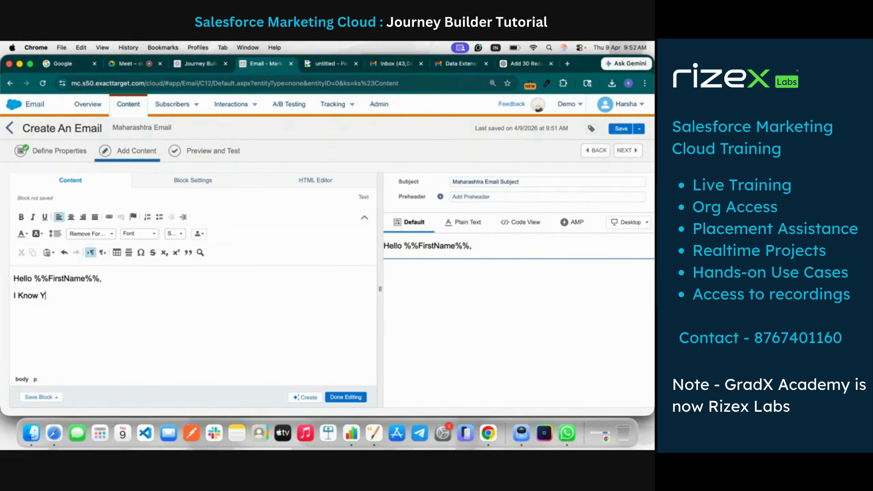
text(I Know You are from)
click(198, 234)
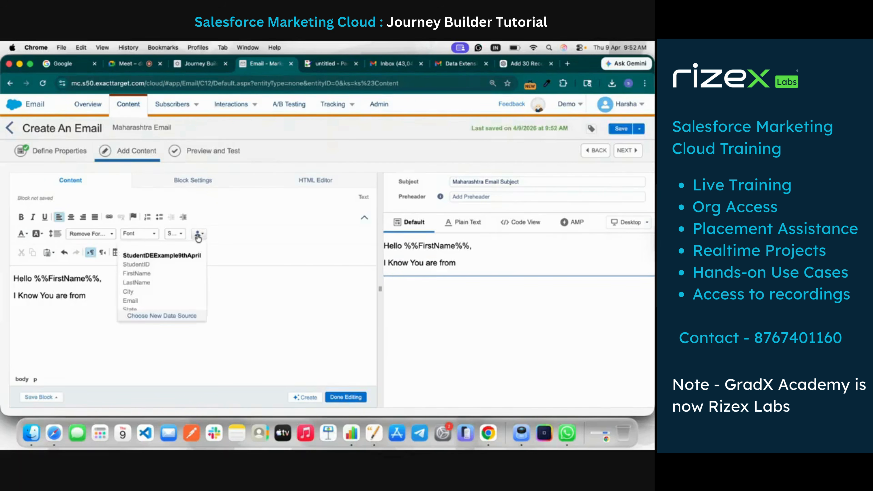
click(153, 292)
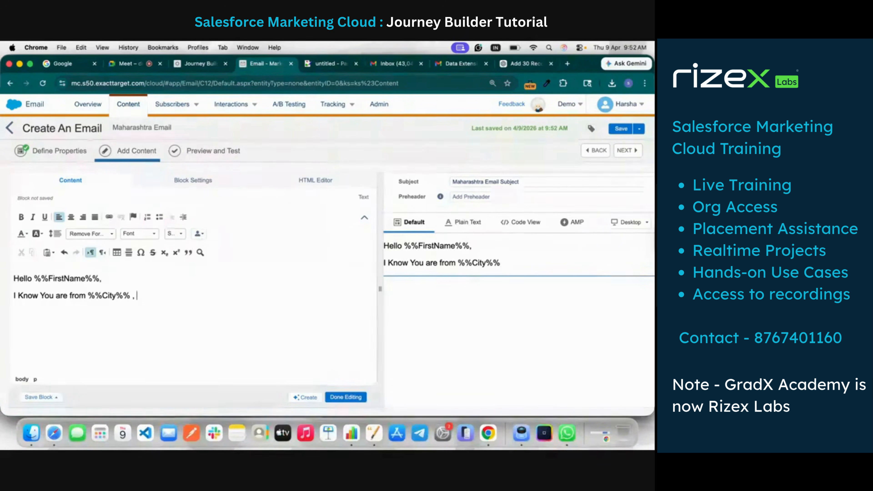
Append the State and Country personalization fields after City, separated by commas
text(,)
click(200, 235)
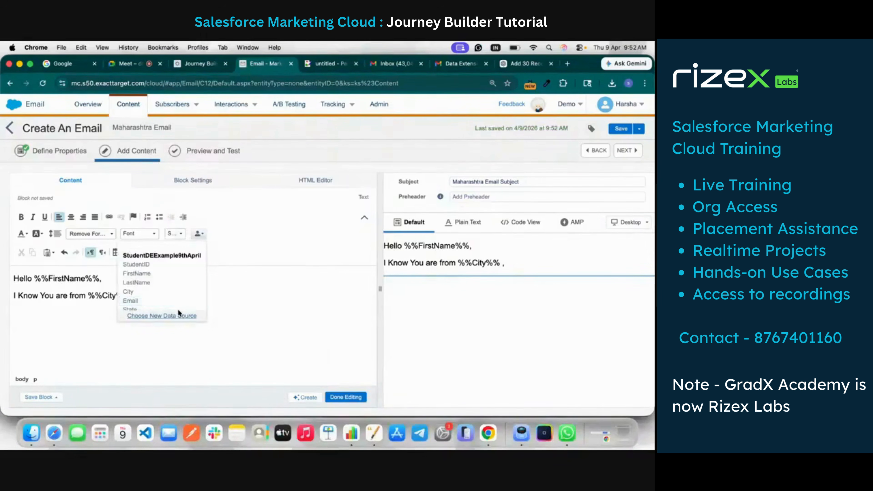
click(178, 309)
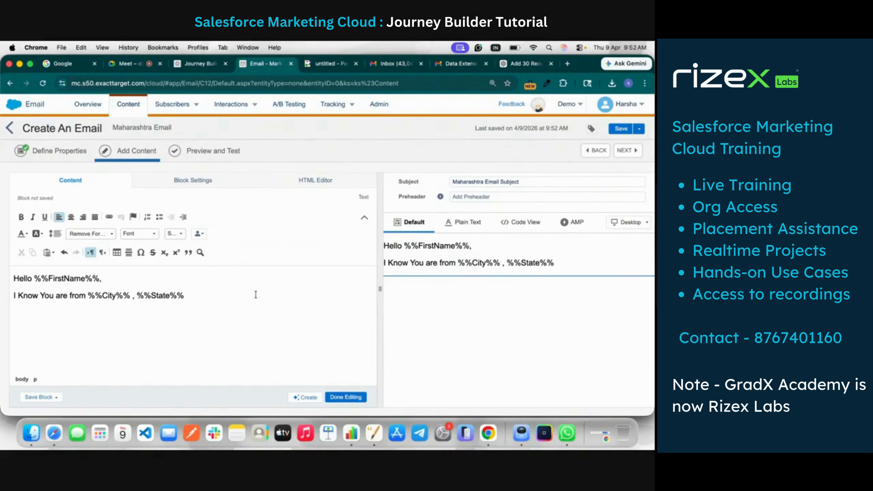
text(, Mah)
key(BackSpace)
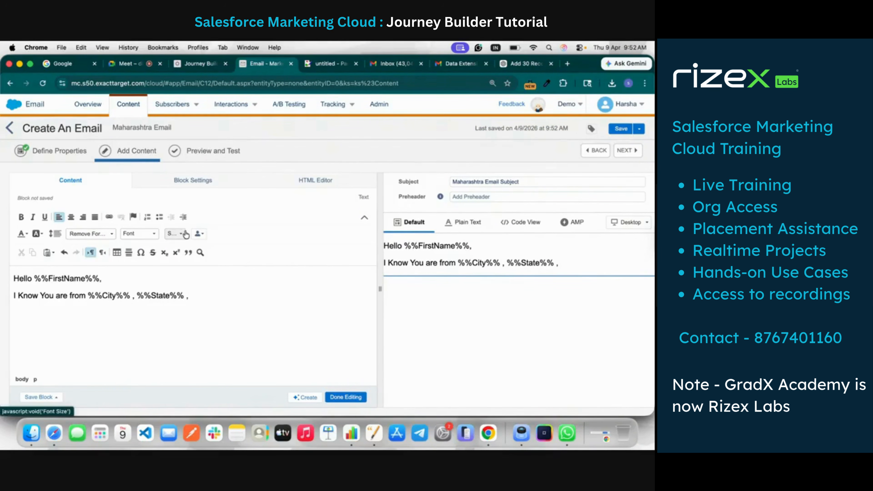
click(202, 234)
scroll(158, 275, down, 3)
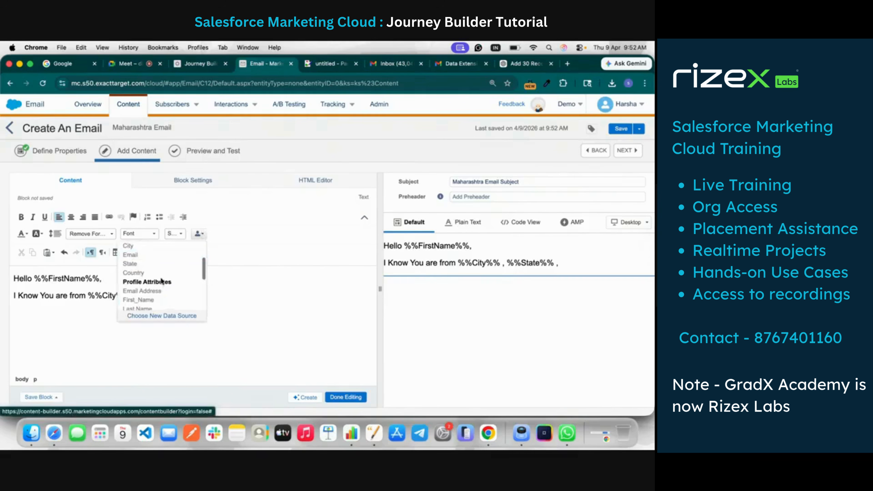
click(156, 273)
Add the closing "THanks And Regards" a few lines below the location sentence
text(THanks)
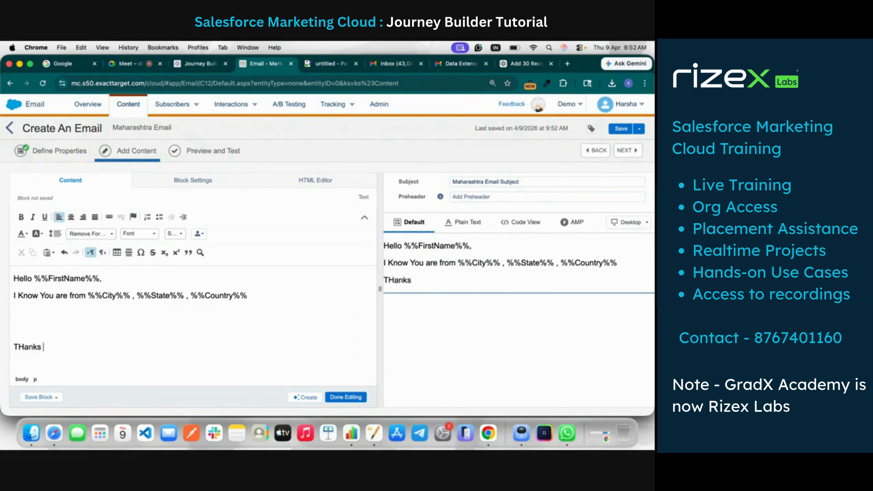
text( And Regards)
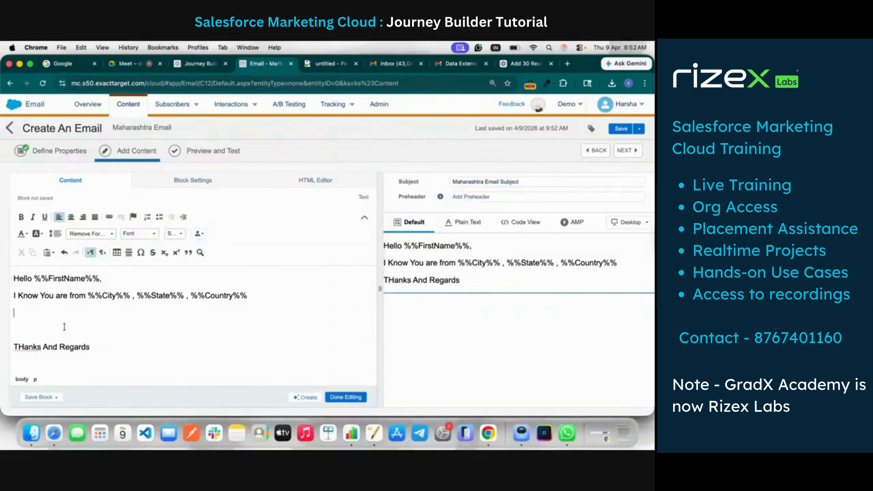
text(You will recive )
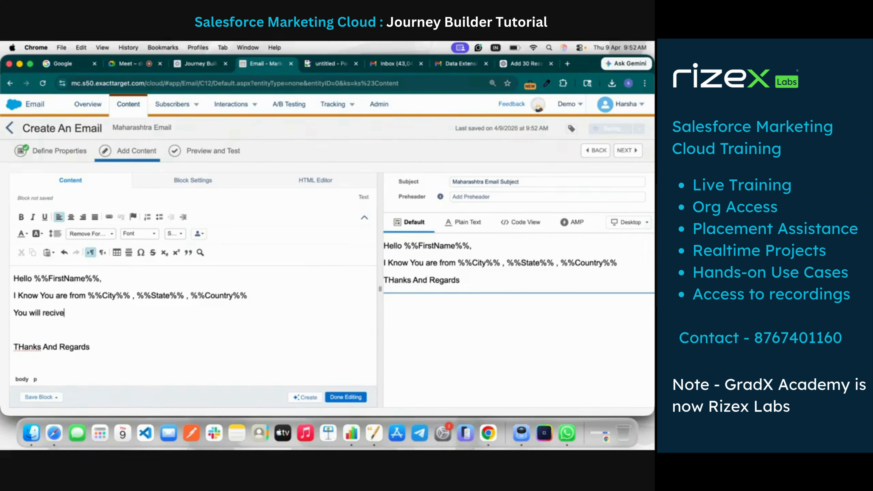
text(email)
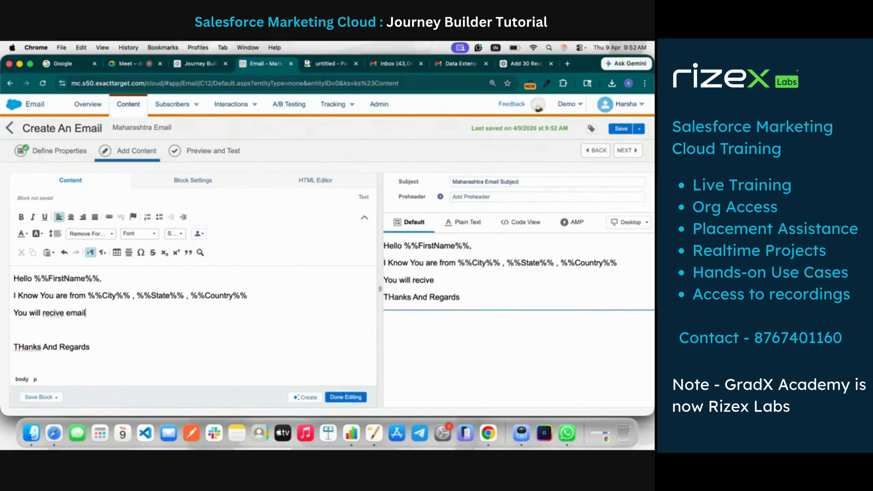
text( in marathi)
Copy the text block's entire message for reuse and finish editing the block
key(super+a)
click(345, 397)
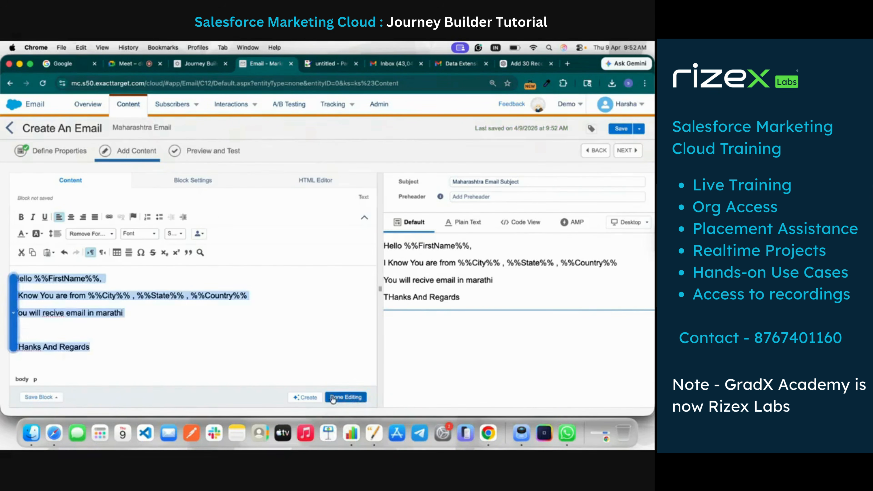
click(384, 283)
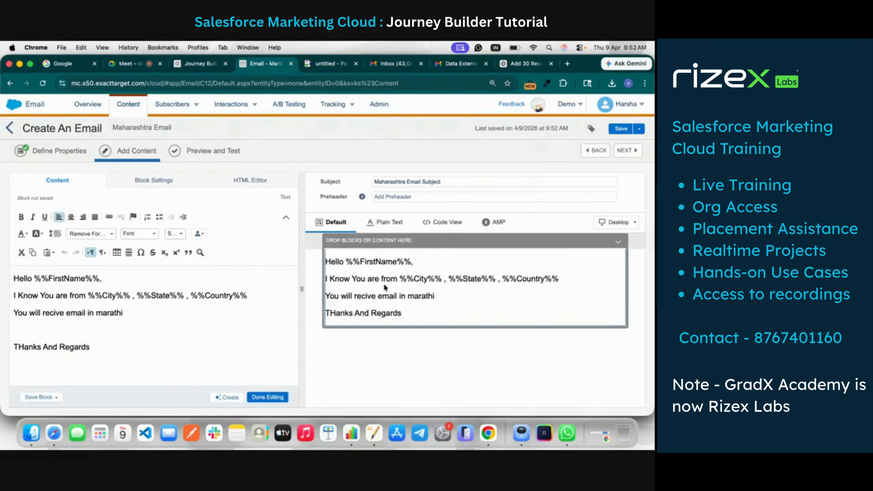
key(super+a)
key(super+c)
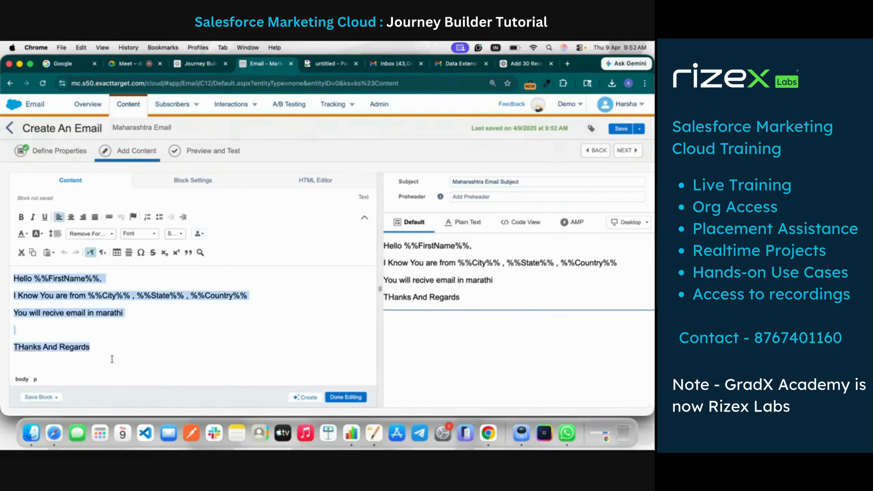
click(347, 398)
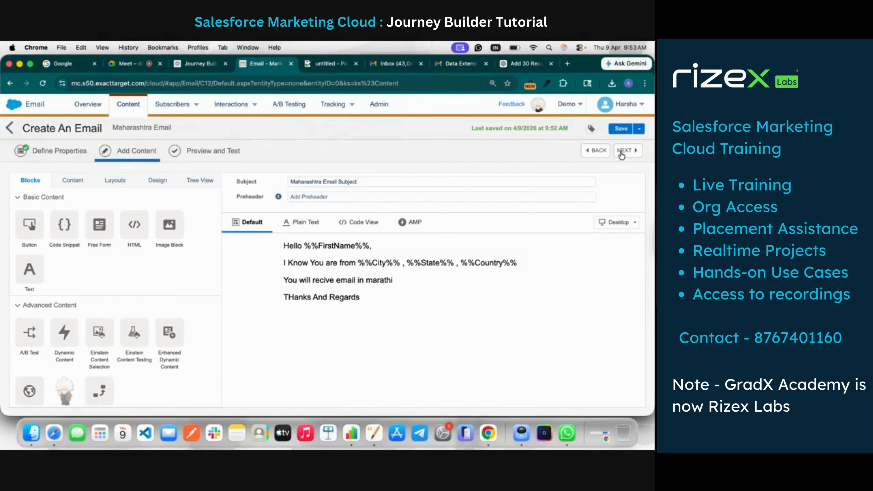
Proceed to Preview and Test, save Maharashtra Email, and return to the Journey Automation folder
click(622, 153)
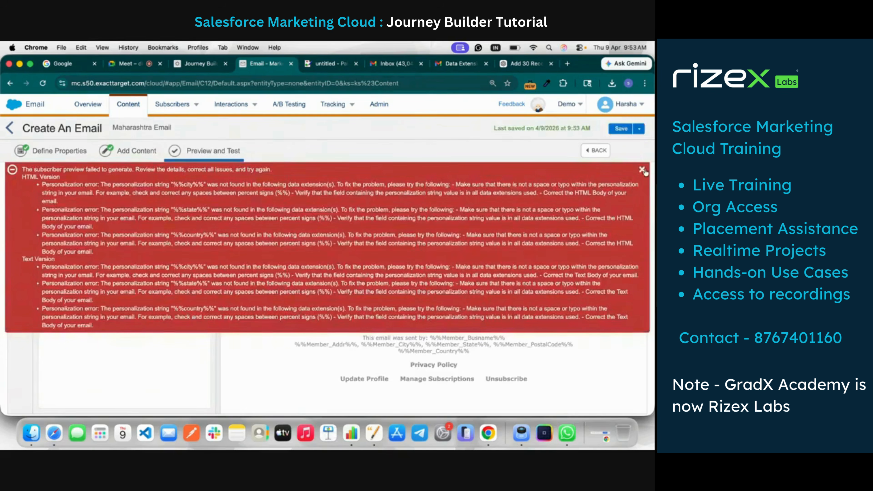
click(621, 128)
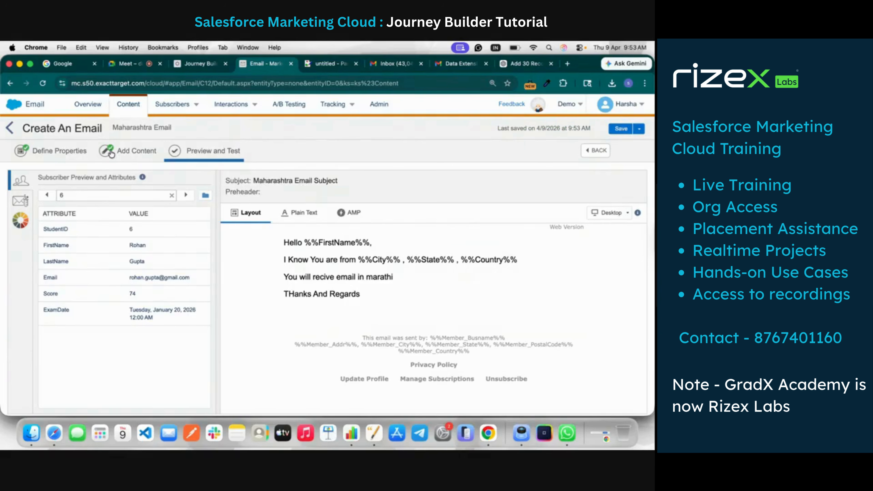
click(10, 127)
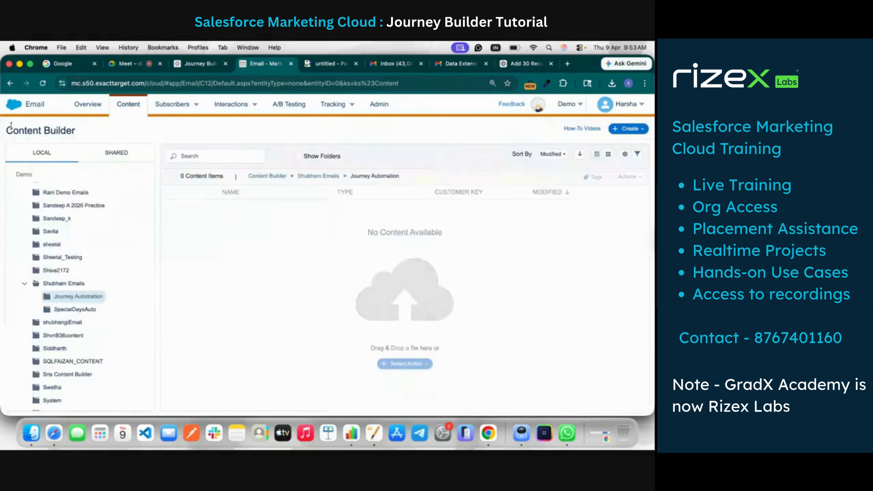
Create another email message using the Template + AMP option with the blank single-area empty template
click(626, 134)
click(626, 148)
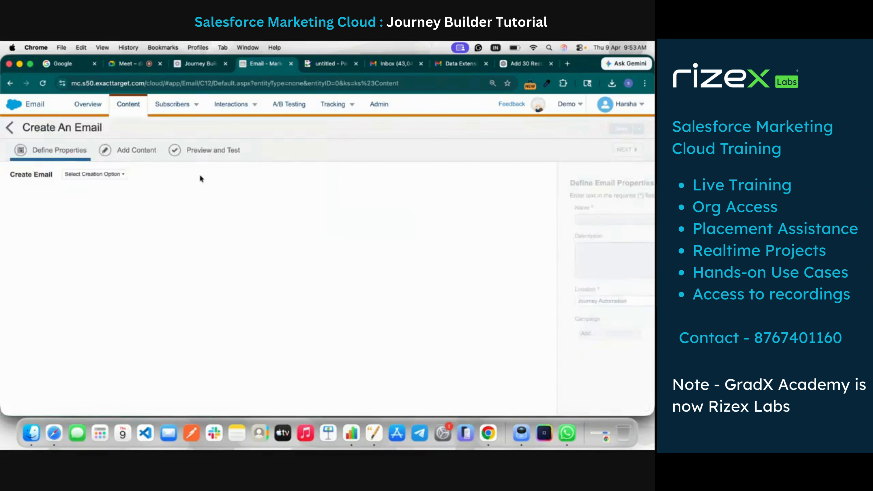
click(93, 175)
click(91, 208)
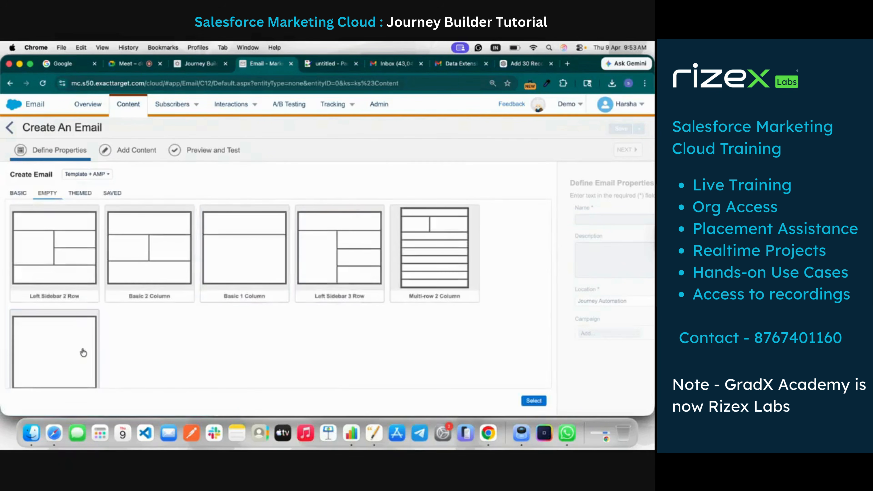
click(533, 401)
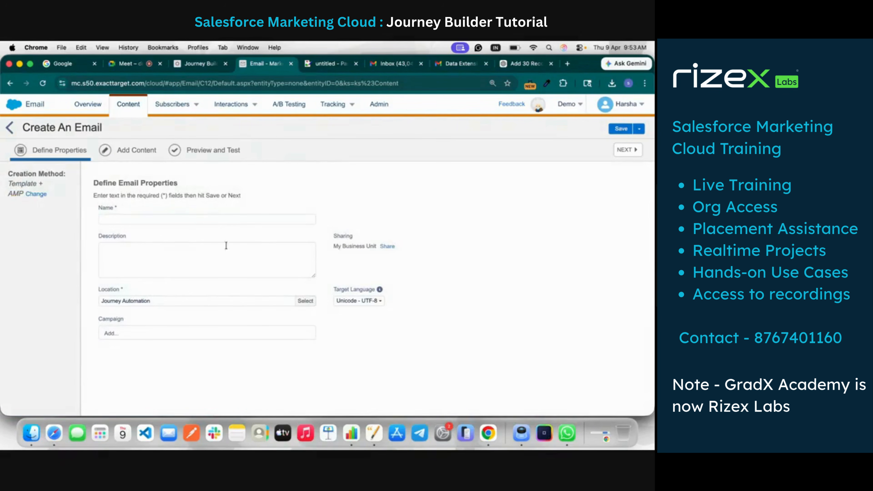
Check the journey's split paths, name the new email MP Email, and proceed to its content
click(219, 220)
click(190, 65)
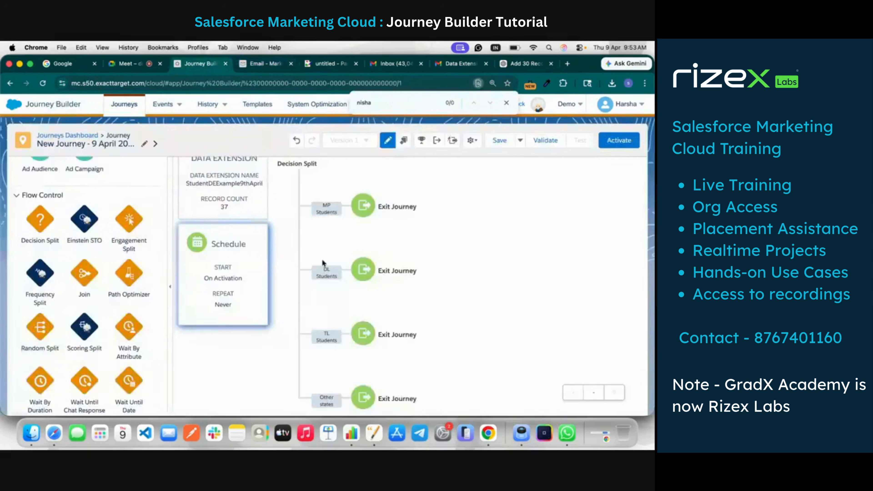
click(275, 64)
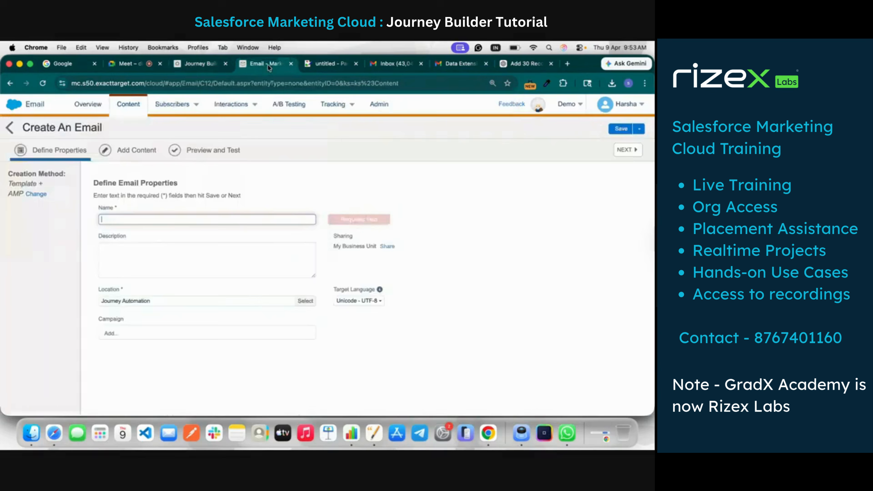
click(238, 219)
text(MP Email)
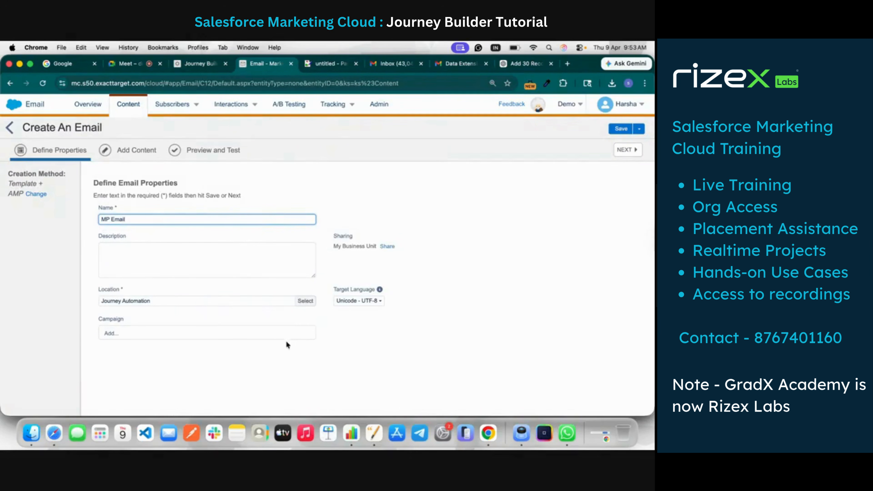
click(636, 149)
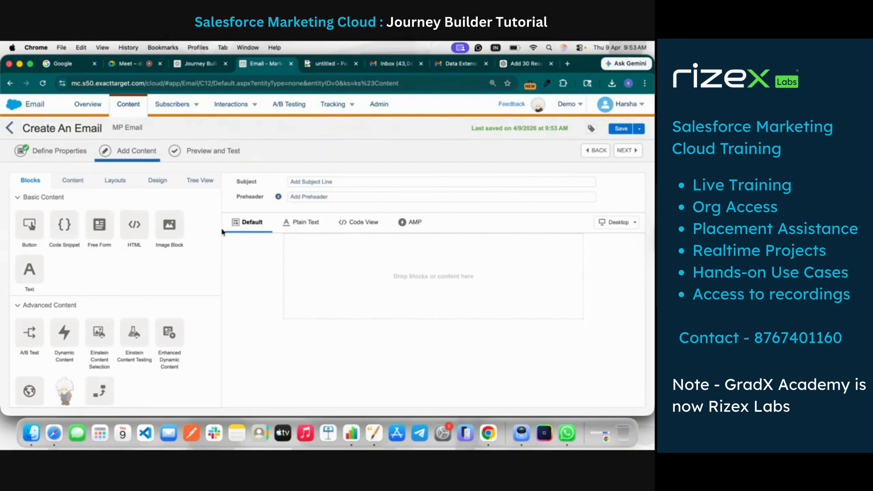
Add a text block to the MP Email body and paste the copied message into it
drag(29, 269, 337, 278)
click(163, 297)
key(super+v)
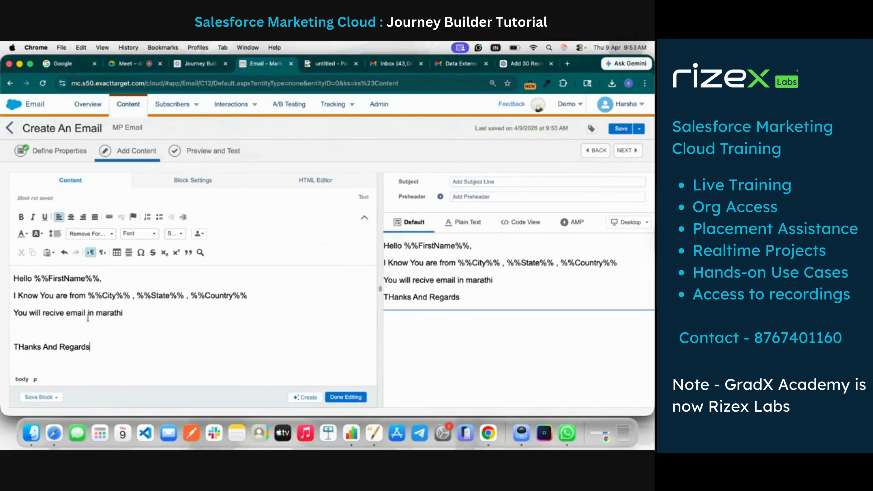
Replace "marathi" in the pasted message with "Hindi (MP)"
mouse_move(110, 313)
text(Hindi (H)
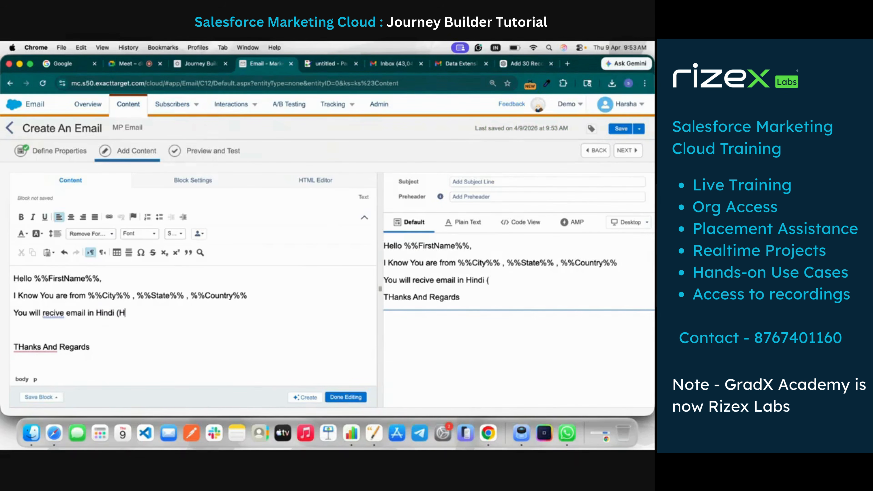
key(BackSpace)
key(BackSpace)
text(MP))
Set the subject line to MP Email and finish editing the text block
click(464, 182)
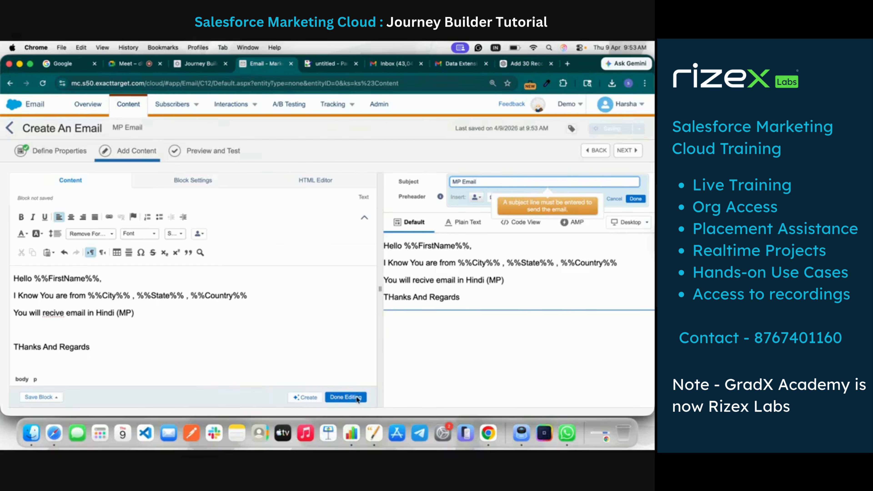
click(345, 397)
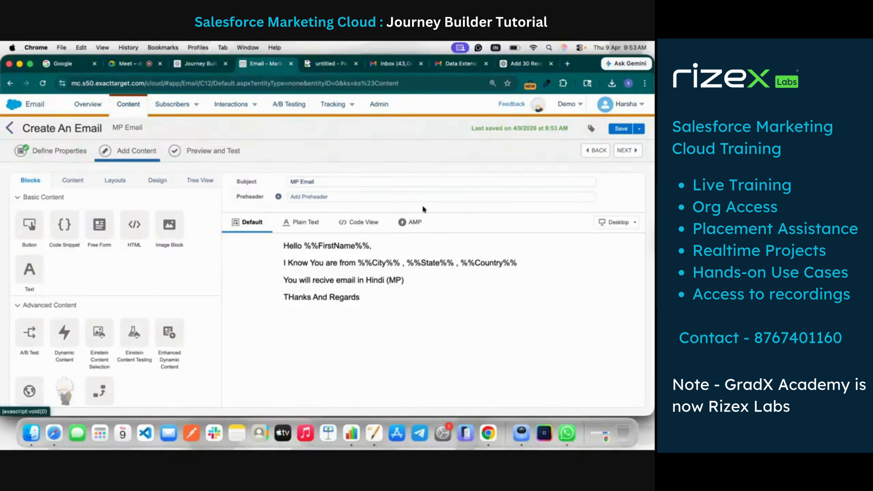
Proceed to Preview and Test for MP Email and save it
click(629, 151)
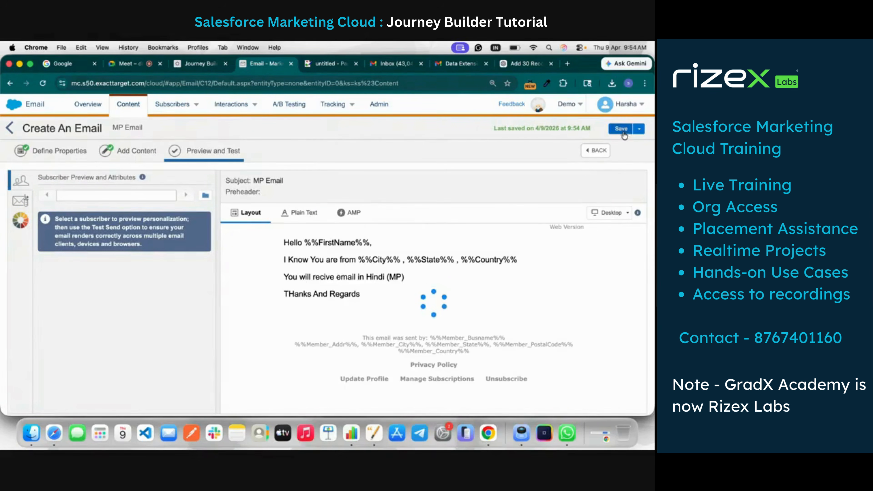
click(622, 131)
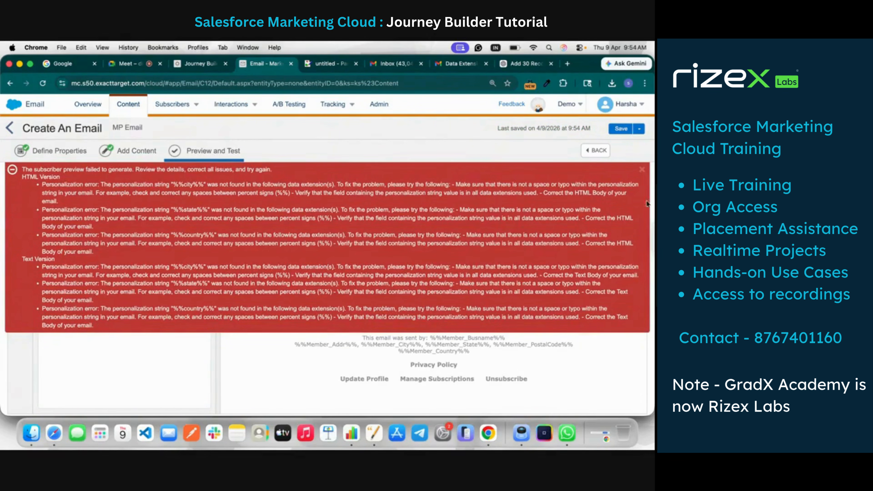
click(642, 169)
click(205, 196)
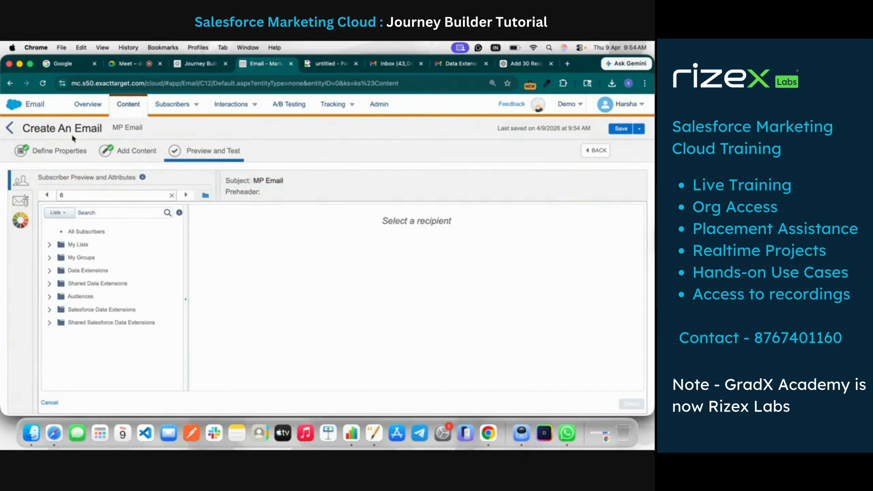
click(620, 132)
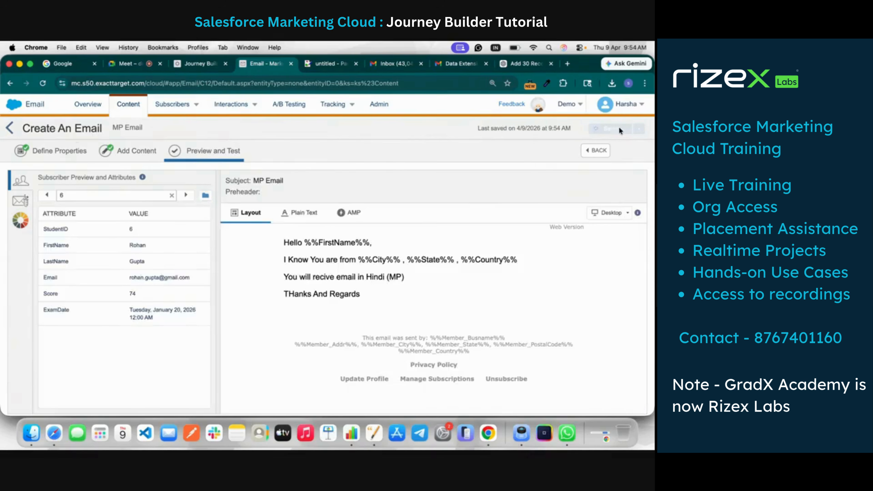
Return to the Journey Automation content list and start a new Template + AMP email using the empty Blank Page layout
click(9, 128)
click(632, 129)
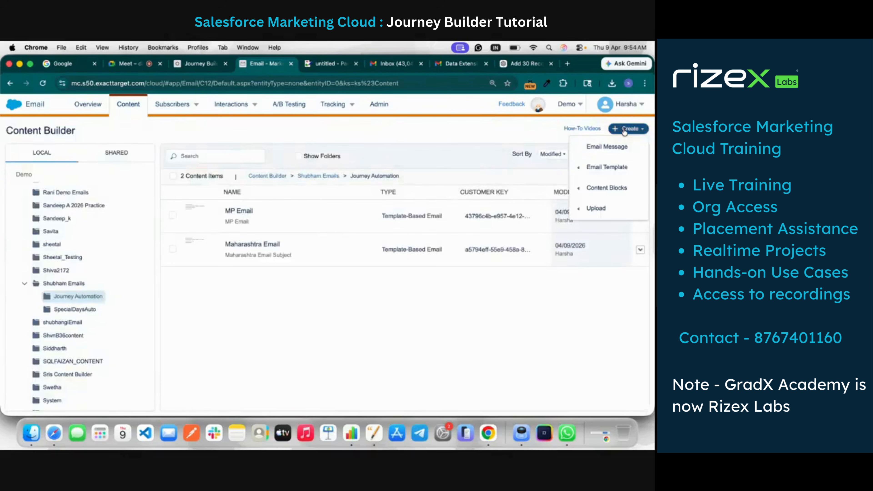
click(614, 145)
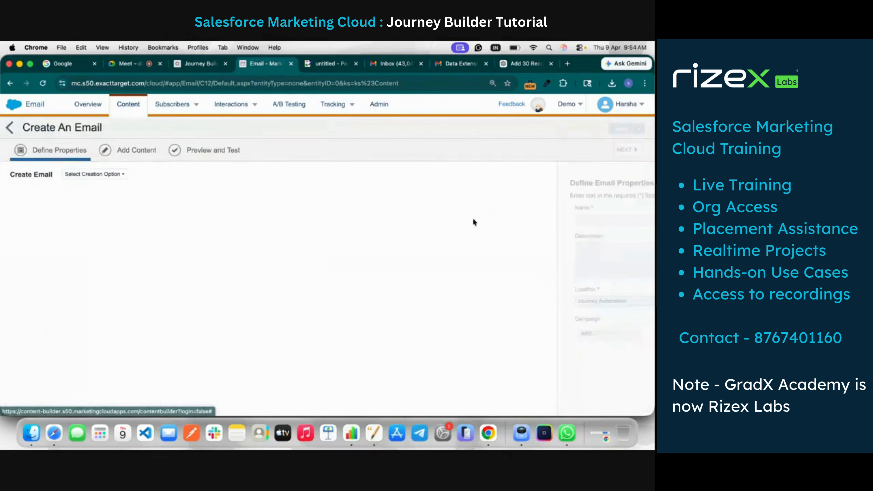
click(106, 182)
click(106, 206)
click(48, 323)
scroll(359, 352, down, 1)
click(531, 404)
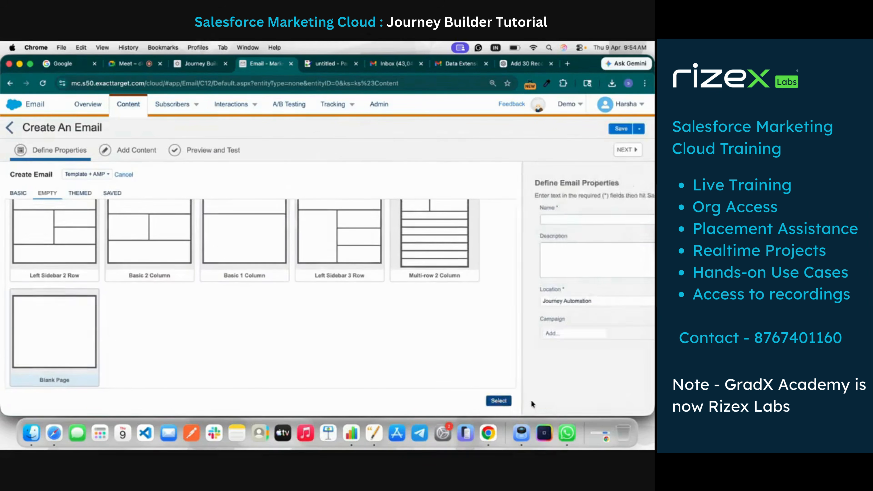
Name the new email DL Email and proceed to adding its content
click(195, 217)
text(DL Email)
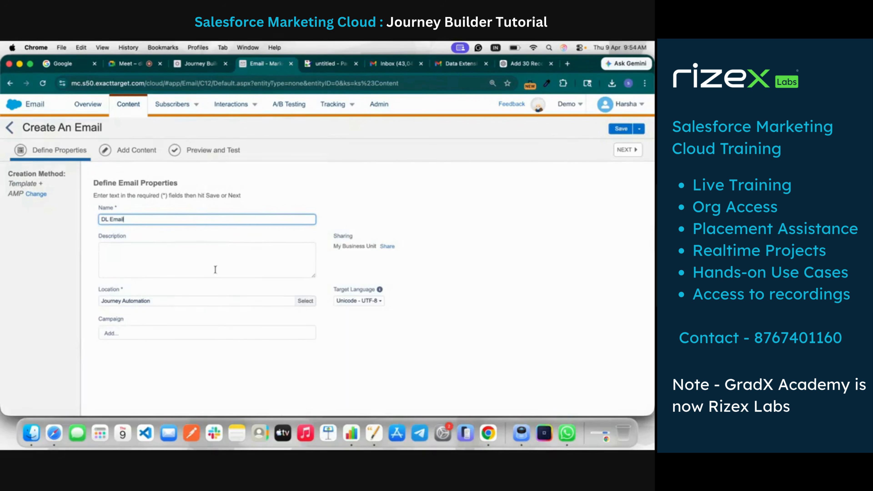
click(631, 151)
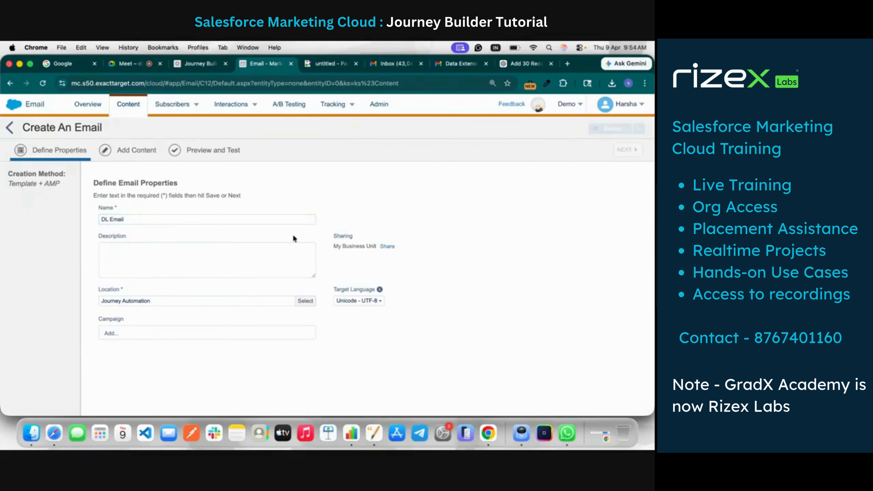
Add a text block to the DL Email body and paste the copied message into it
drag(29, 270, 385, 262)
click(100, 285)
text(Hello %%FirstName%%, I Know You are from %%City%% , %%State%% , %%Country%% You will recive email in marathi  THanks And Regards)
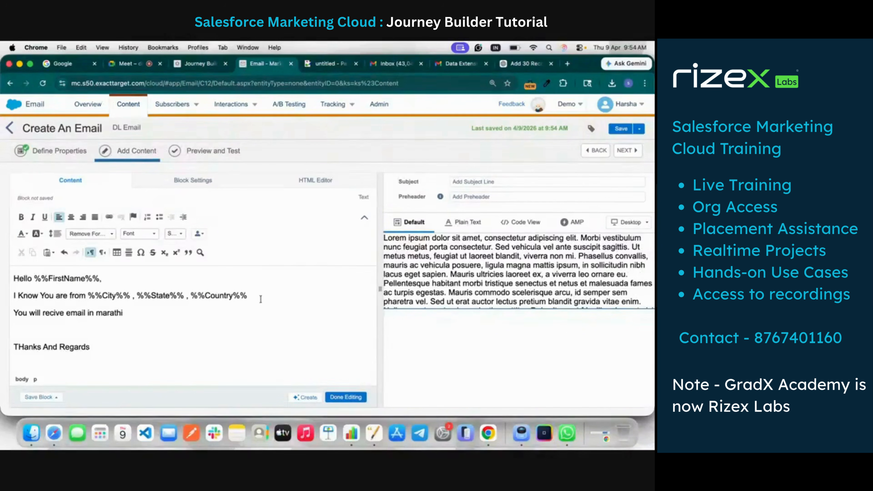
Set the subject line of DL Email to "DL Email Subject Ex"
click(489, 182)
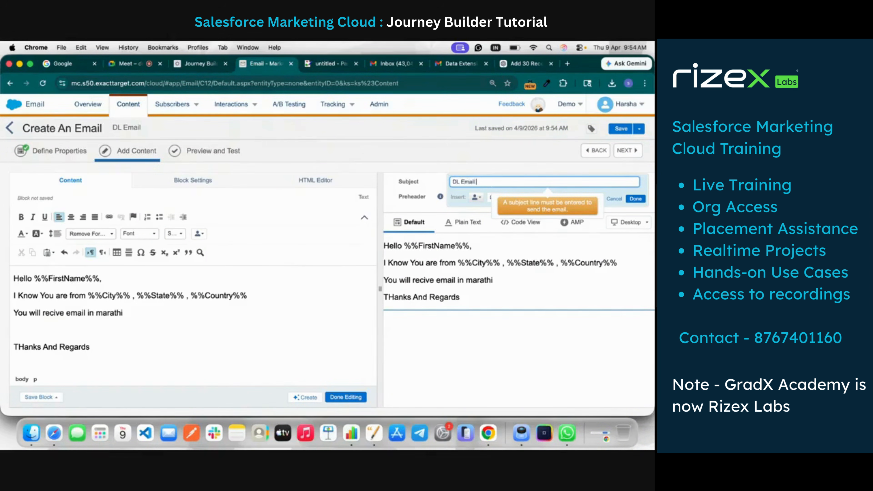
text(DL Email Subject Ex)
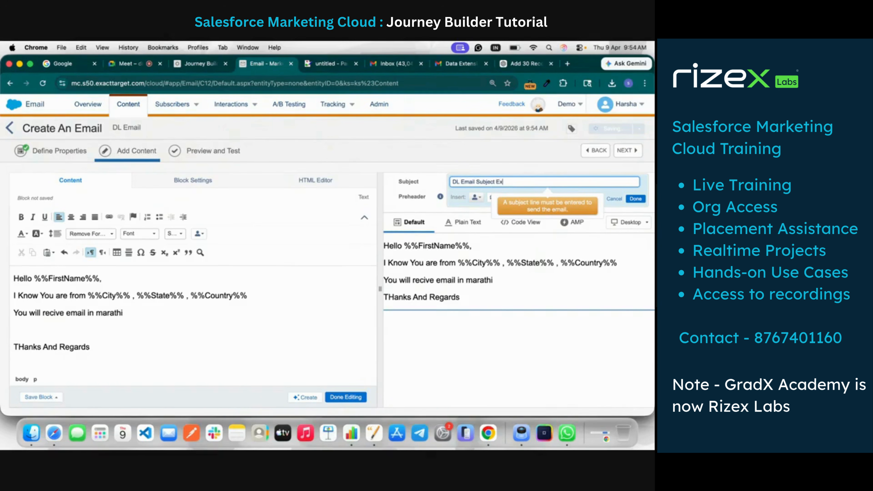
click(600, 363)
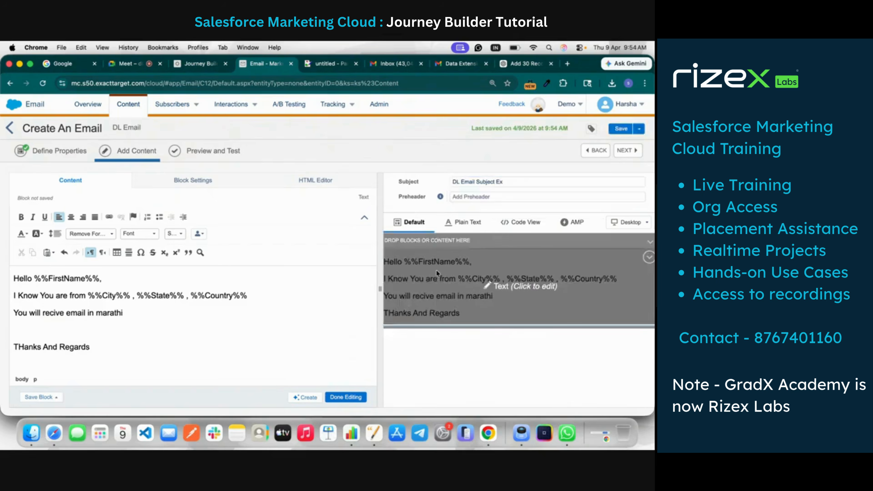
Replace "marathi" in the DL Email message with "Hindi (DL)" and return to the content list via Preview and Test
double_click(101, 313)
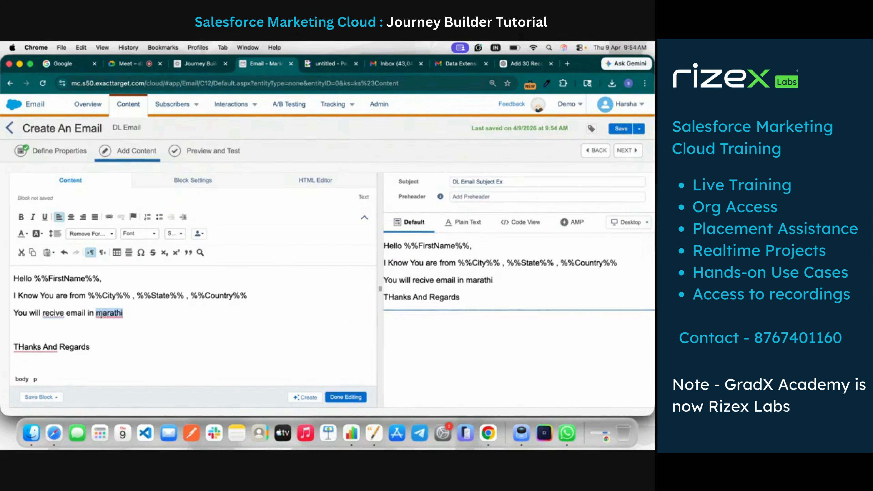
text(Hi)
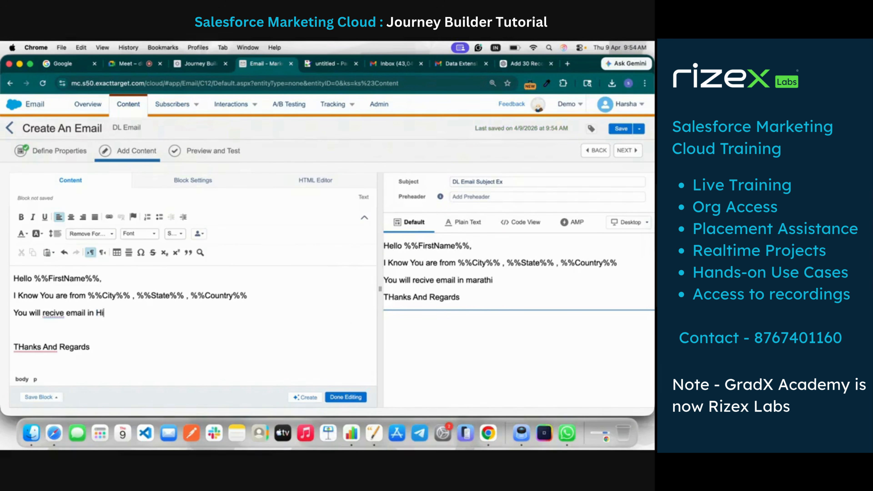
text(ndi (DL)
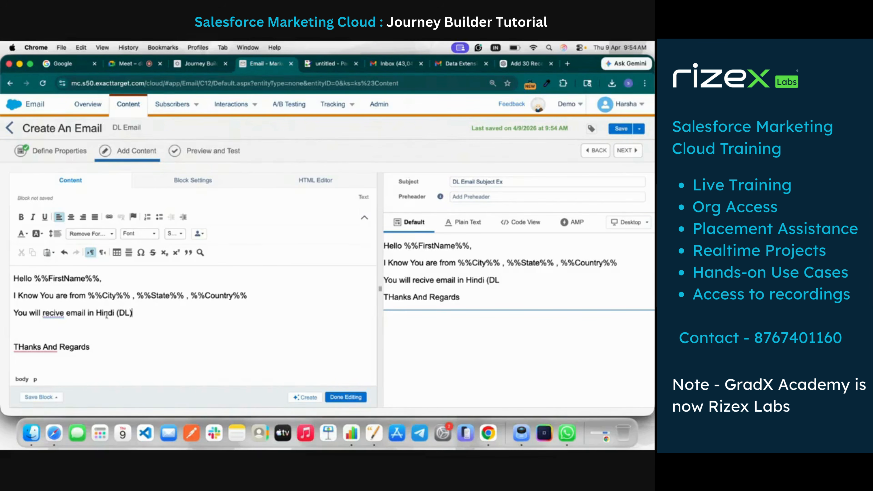
click(346, 397)
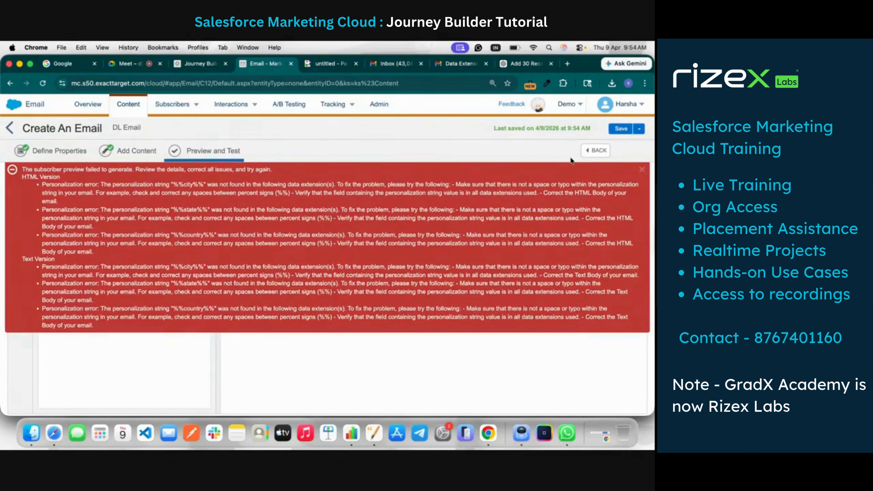
click(641, 170)
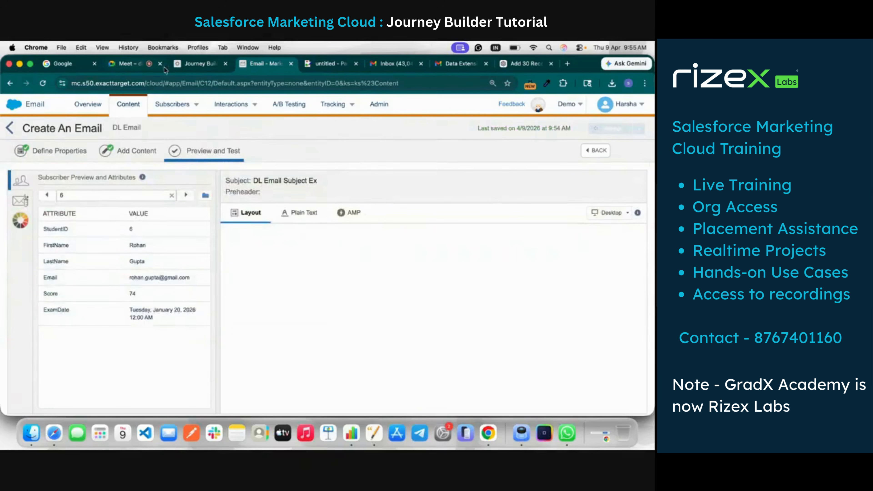
click(10, 129)
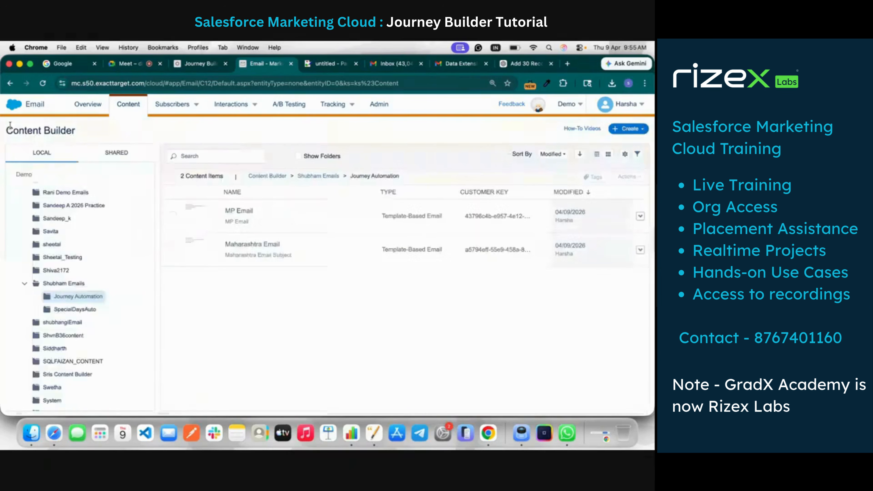
Check the remaining state paths in the journey and start another Template + AMP email on the Blank Page layout
click(325, 63)
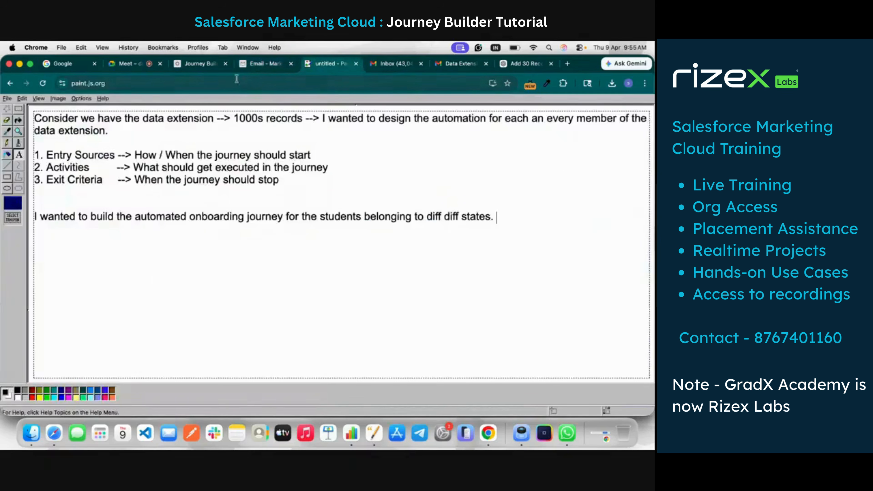
click(198, 63)
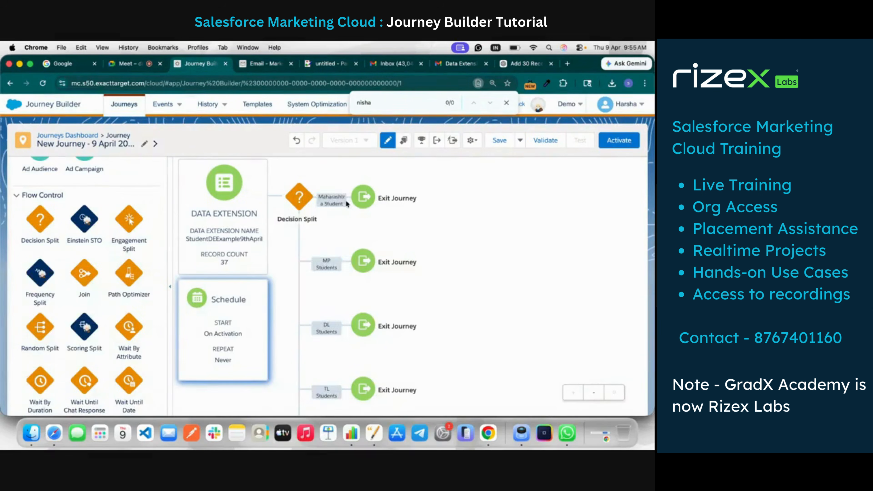
scroll(337, 341, down, 3)
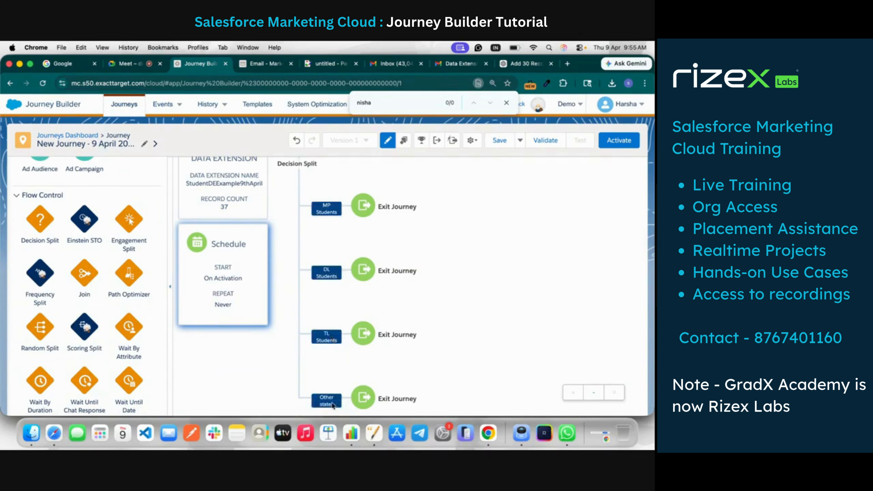
click(261, 64)
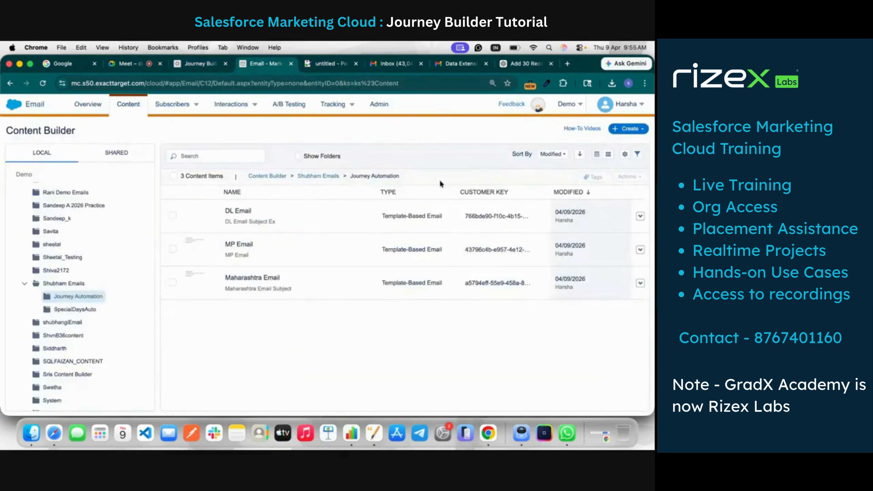
click(631, 129)
click(621, 155)
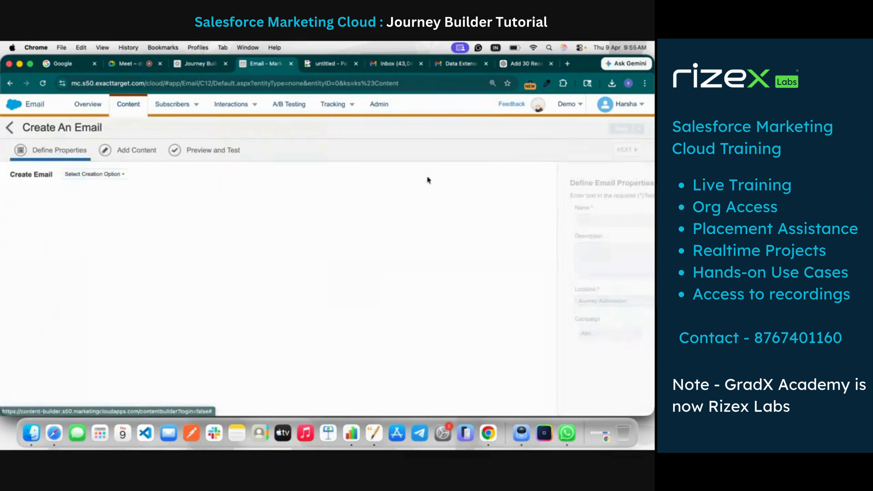
click(80, 175)
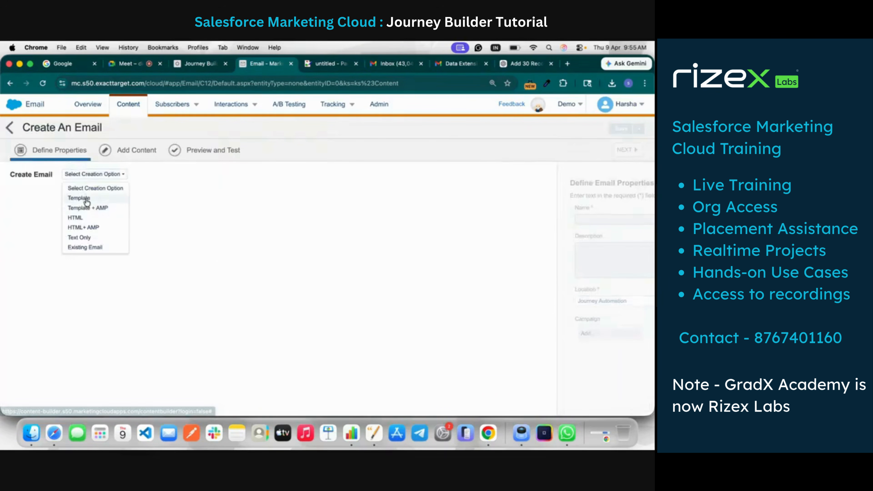
click(91, 211)
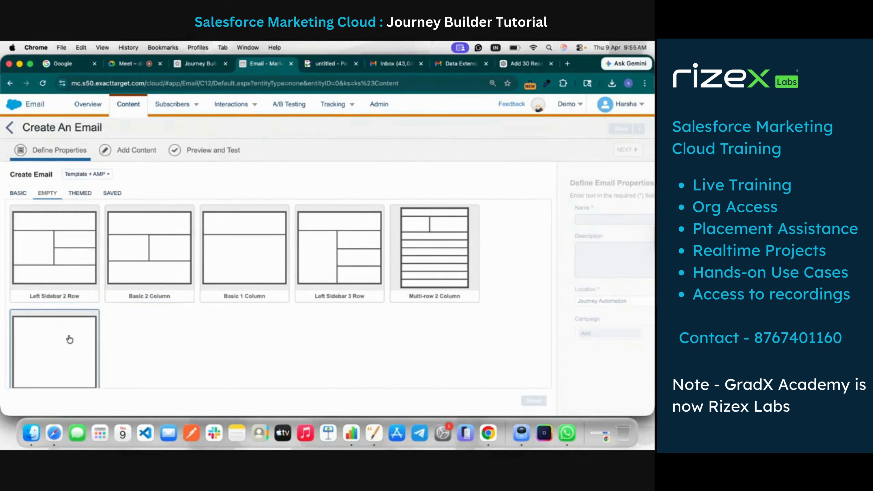
click(533, 401)
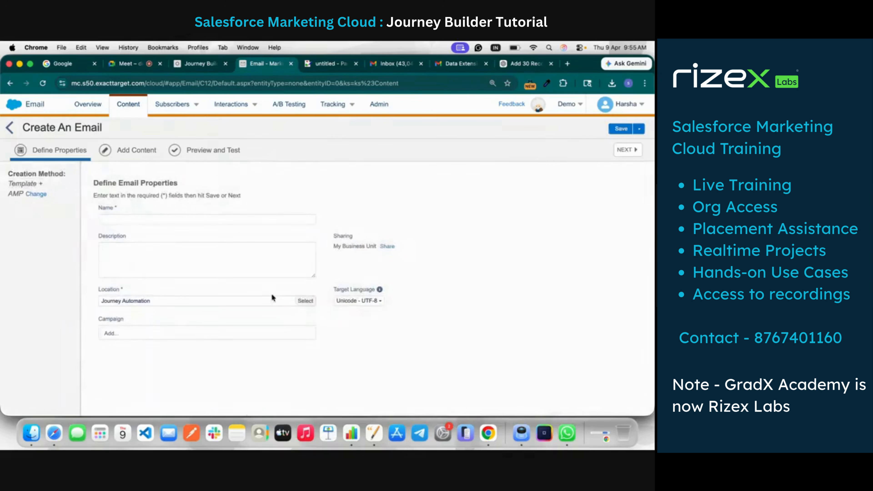
Name the new email TL Email and proceed to adding its content
click(153, 218)
text(TL Email)
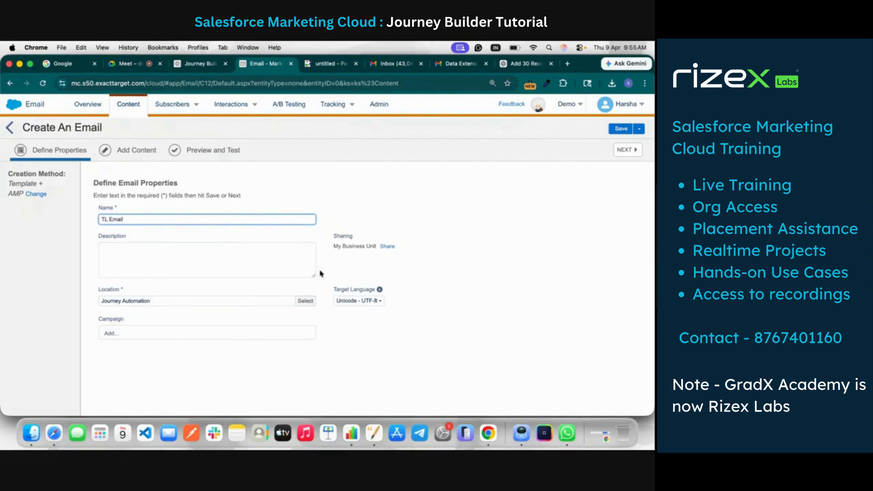
click(632, 151)
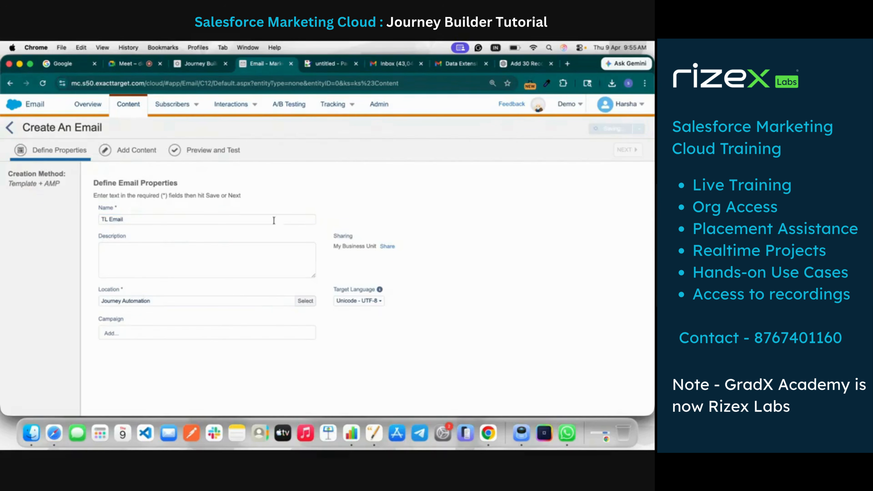
Add a text block with the copied message to TL Email and replace "marathi" in it with "Telgu"
drag(29, 270, 385, 283)
text(Hello %%FirstName%%, I Know You are from %%City%% , %%State%% , %%Country%% You will recive email in marathi  THanks And Regards)
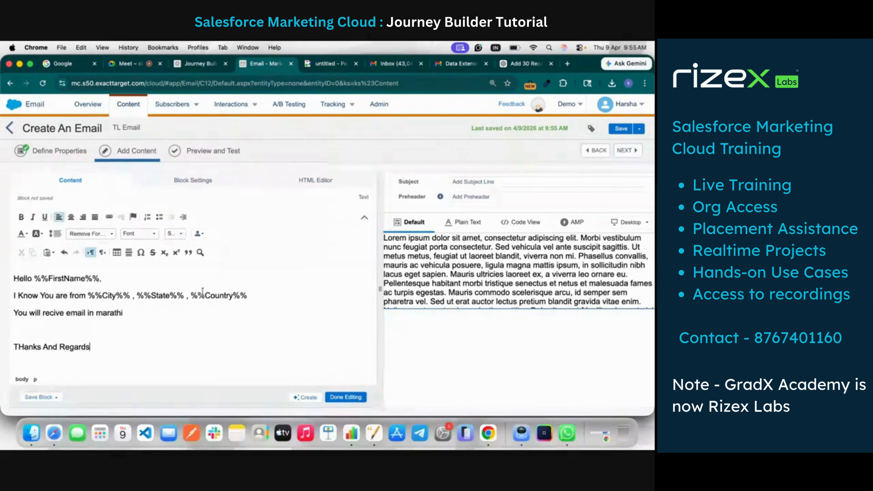
double_click(106, 313)
text(Telgu)
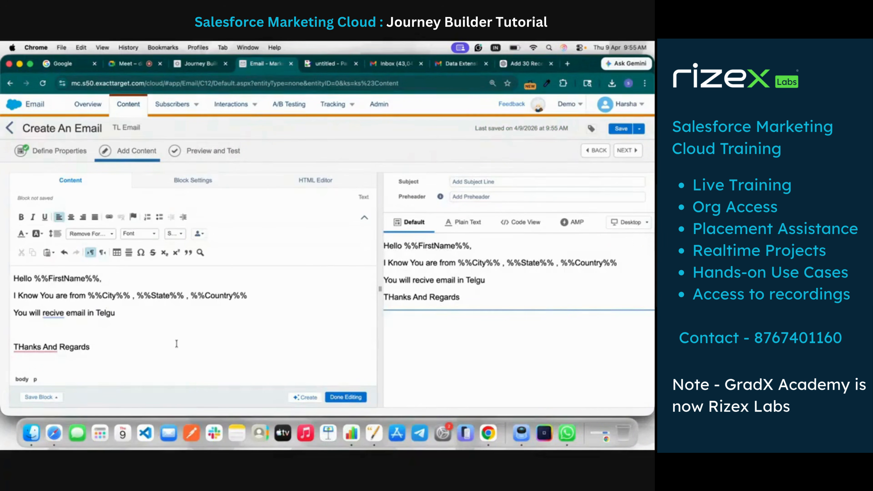
click(354, 397)
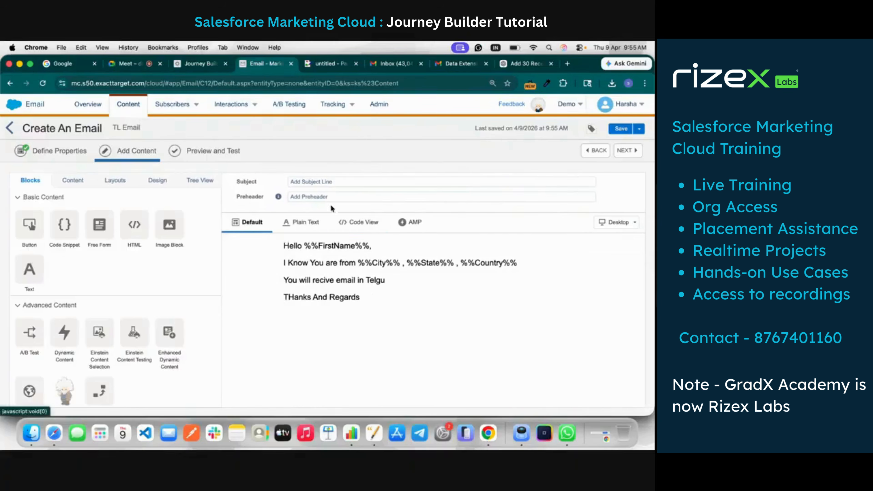
Set the subject line of TL Email to "TL Email Subject Example"
click(311, 184)
text(TL Email S)
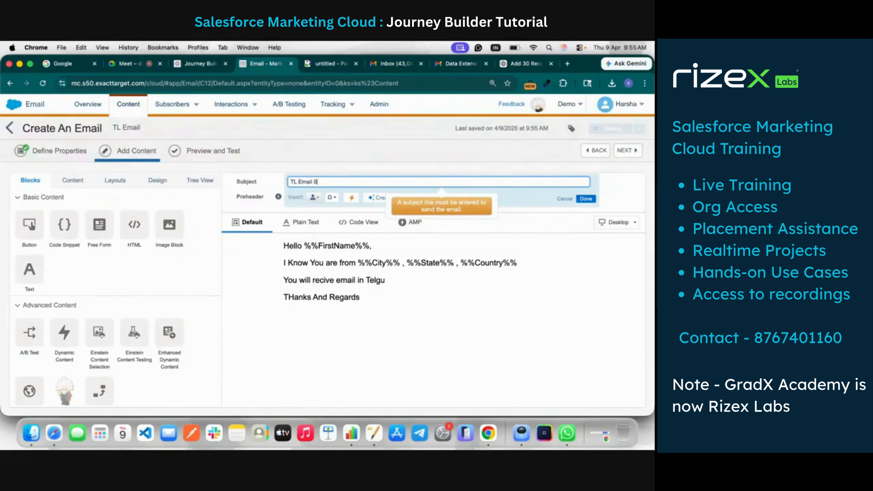
text(i)
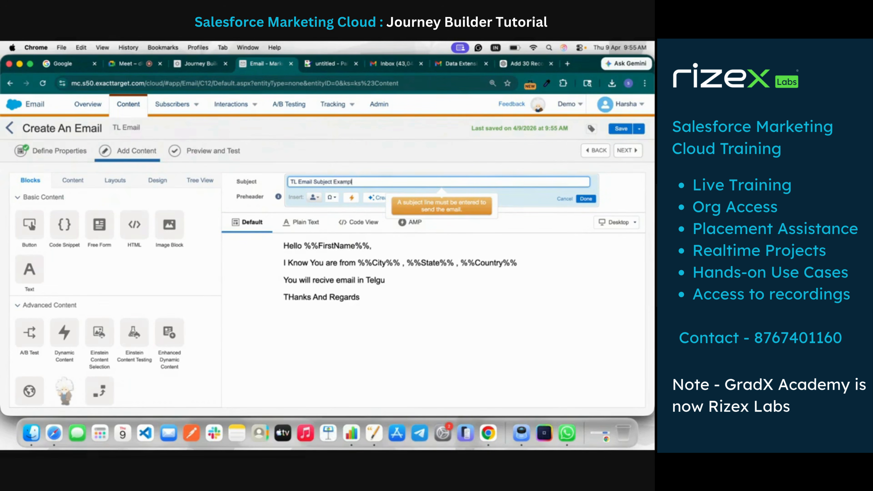
click(586, 198)
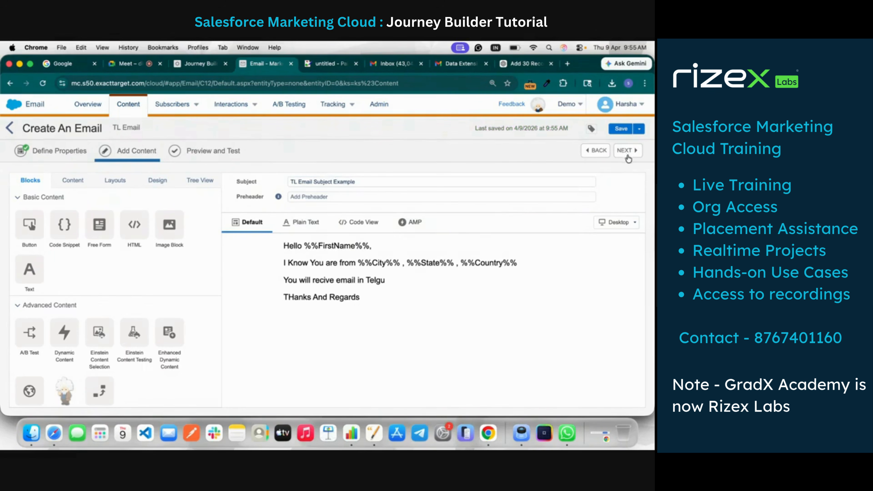
Open Preview and Test for TL Email and recheck its personalization strings in the email content
click(627, 150)
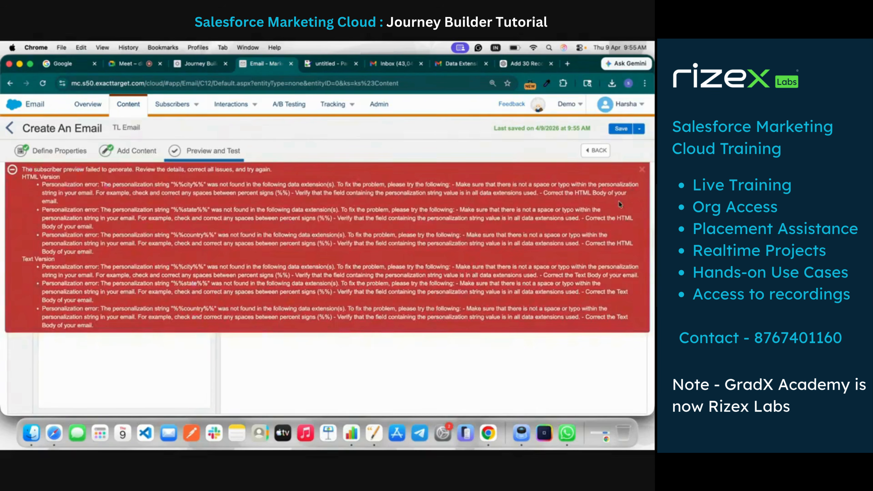
click(641, 170)
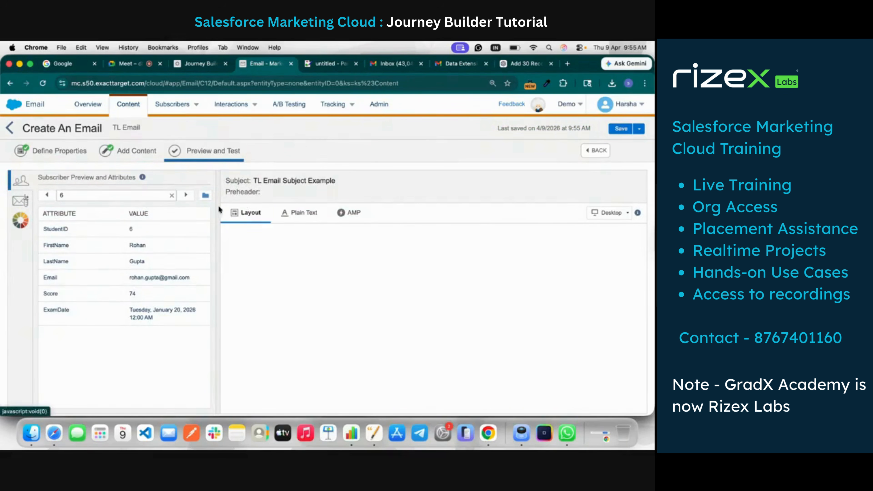
click(285, 214)
click(260, 214)
click(115, 154)
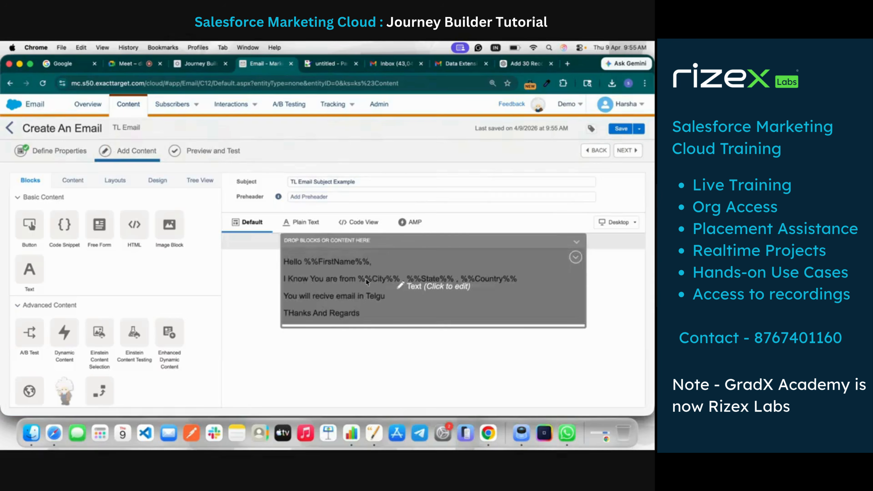
click(213, 151)
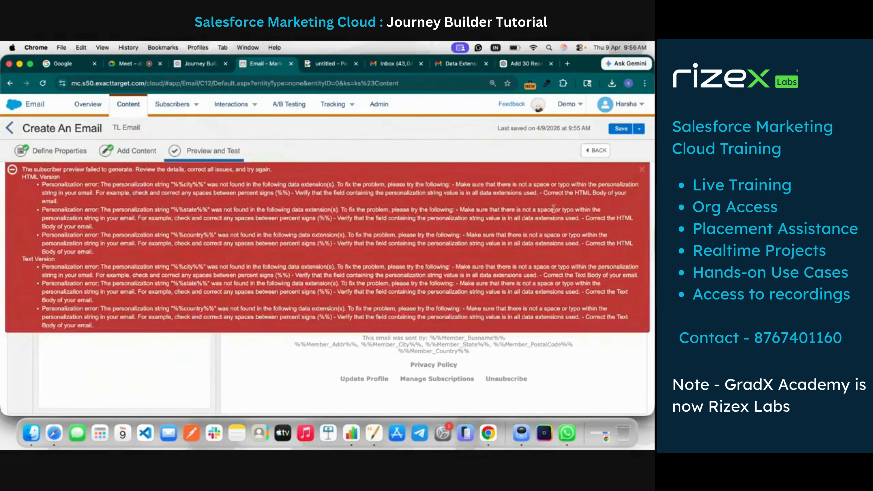
Dismiss the preview errors, save TL Email and return to the Journey Automation folder in Content Builder
click(642, 169)
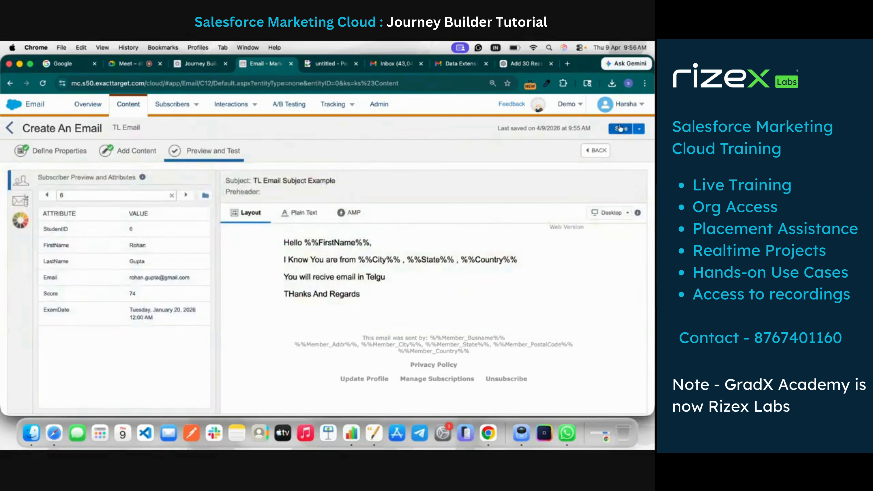
click(618, 129)
click(9, 128)
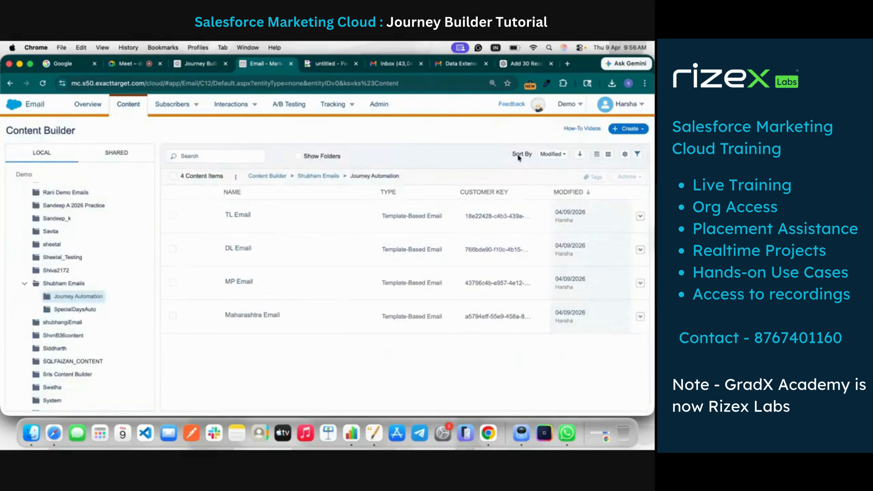
Create a new email message in the Journey Automation folder from the empty Blank Page template
click(628, 128)
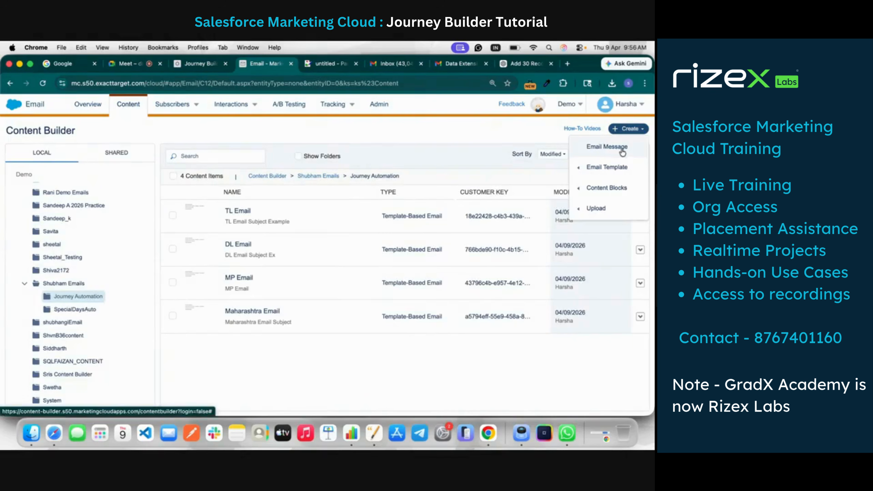
click(620, 150)
click(92, 174)
click(101, 207)
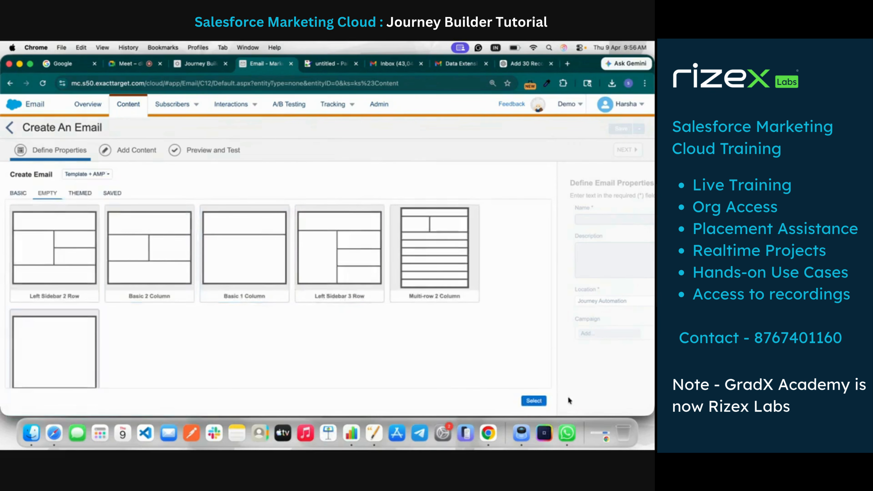
click(534, 401)
Name the new email Last Email and proceed to adding its content
click(217, 219)
text(Last Emaul)
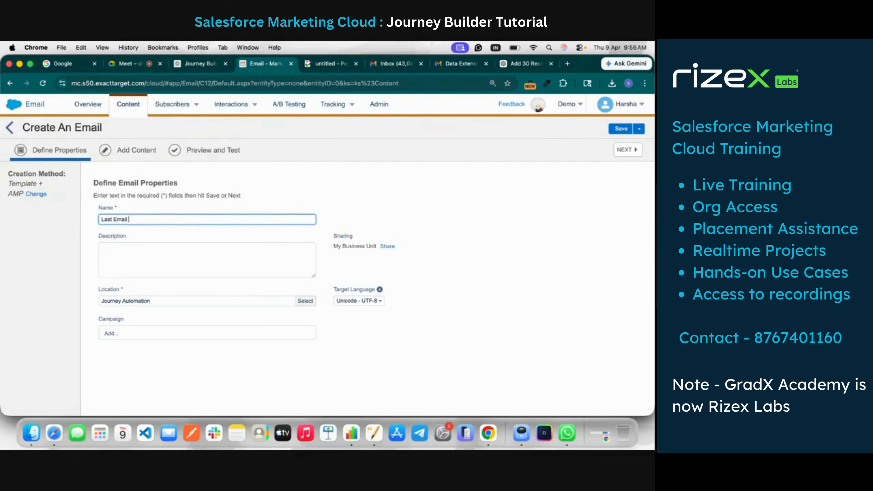
click(630, 153)
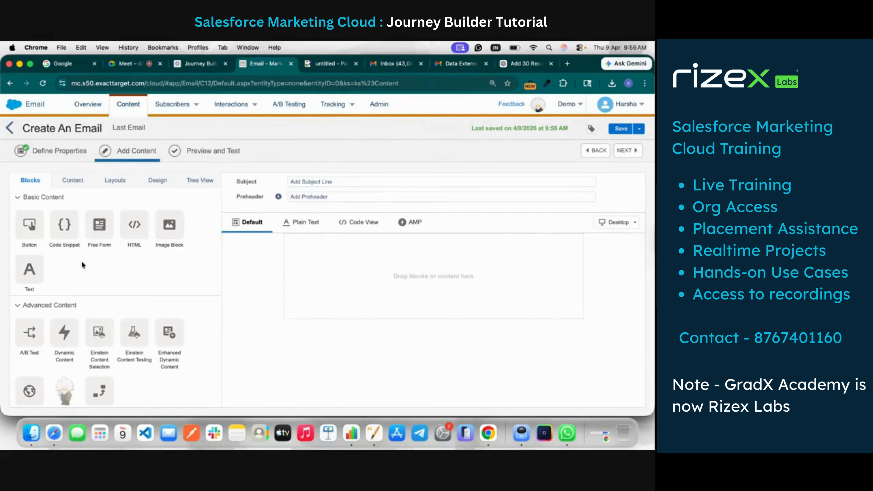
Add a text block with the copied message to Last Email and replace its language word with "English...."
drag(29, 269, 350, 271)
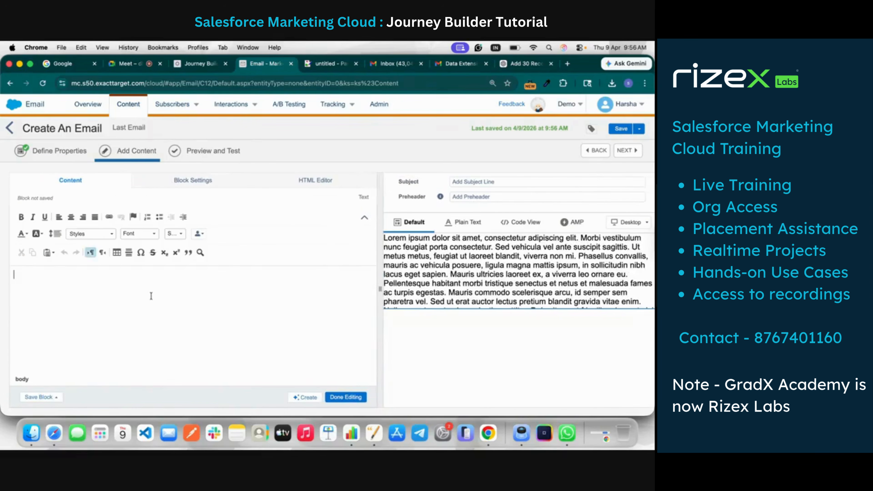
text(Hello %%FirstName%%, I Know You are from %%City%% , %%State%% , %%Country%% You will recive email in marathi  THanks And Regards)
double_click(110, 312)
text(English)
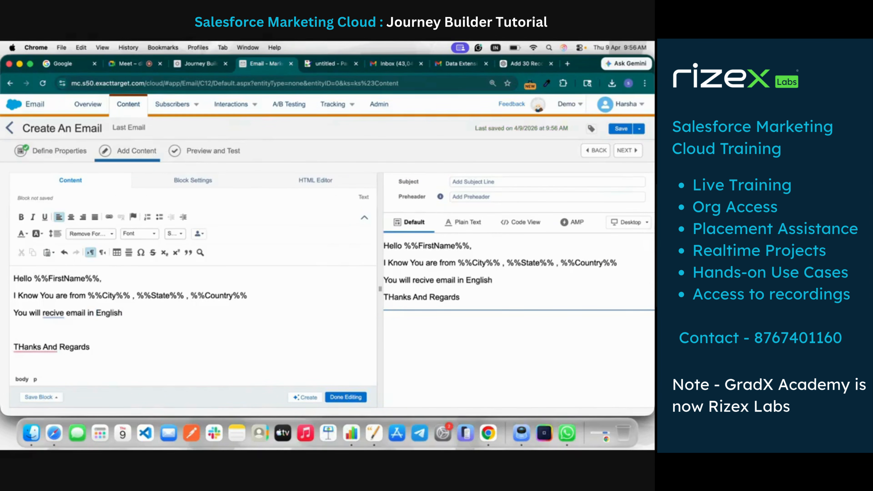
text(....)
Set the subject line of Last Email to "Other subject Line"
click(548, 180)
text(Other)
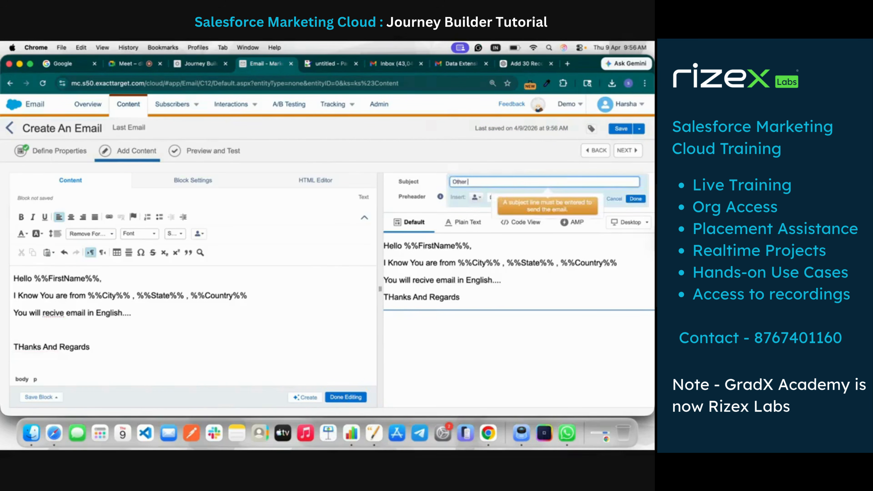
text( subject Line)
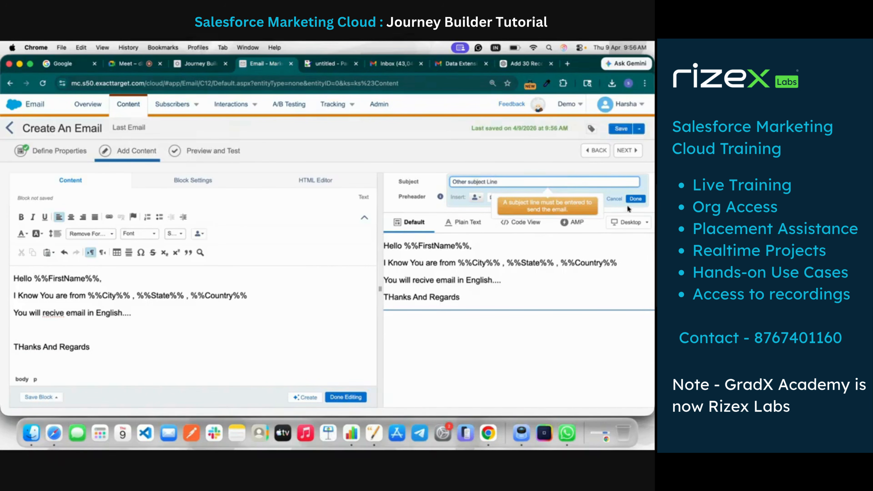
click(635, 200)
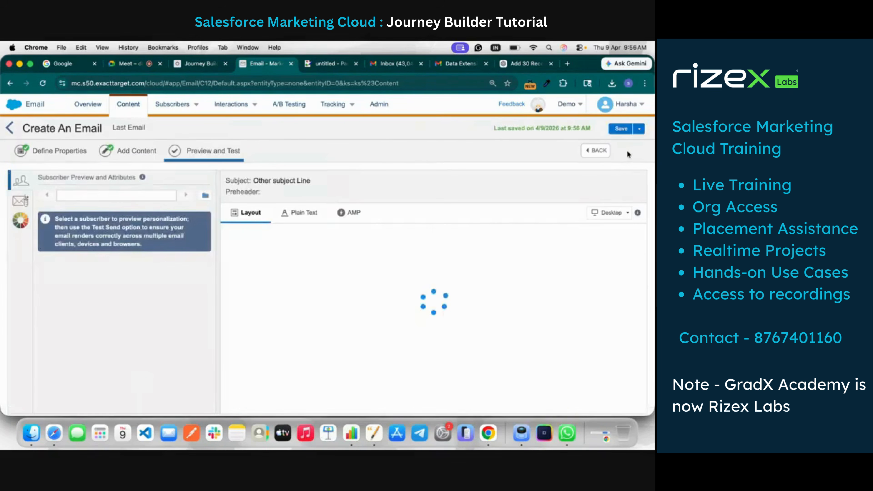
Save Last Email, dismiss the preview errors and return to the Content Builder list
click(620, 128)
click(642, 170)
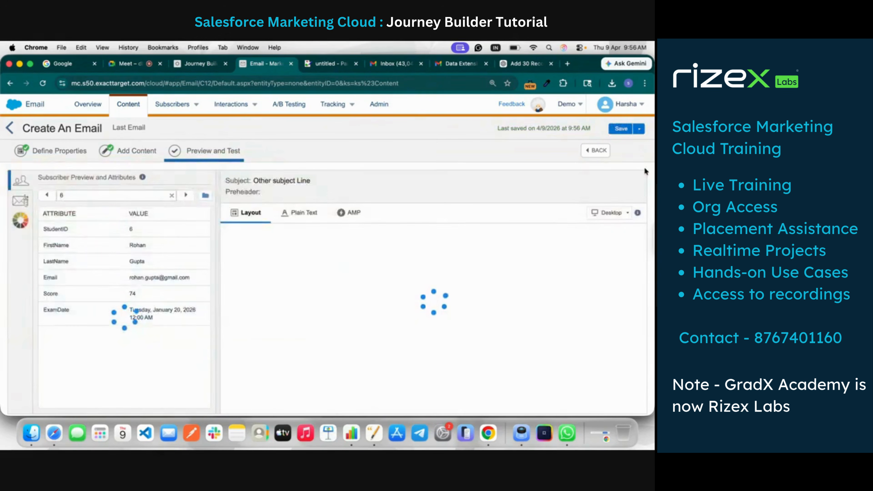
click(613, 128)
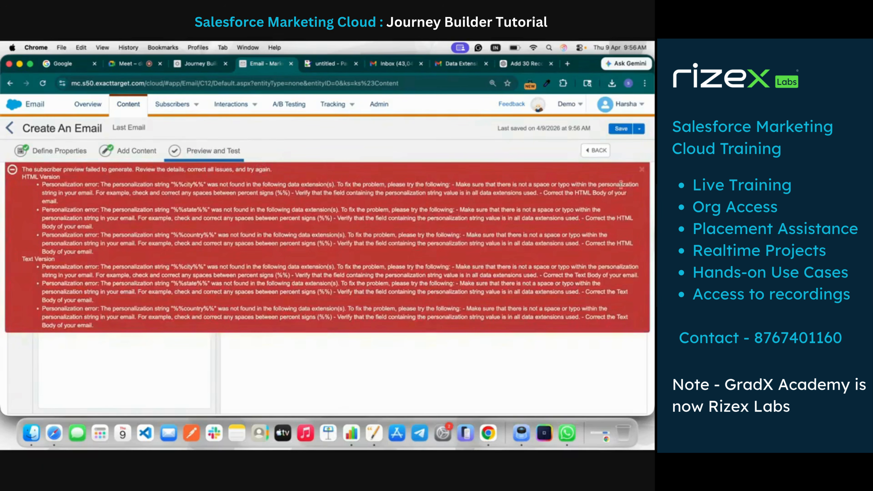
click(642, 169)
click(81, 159)
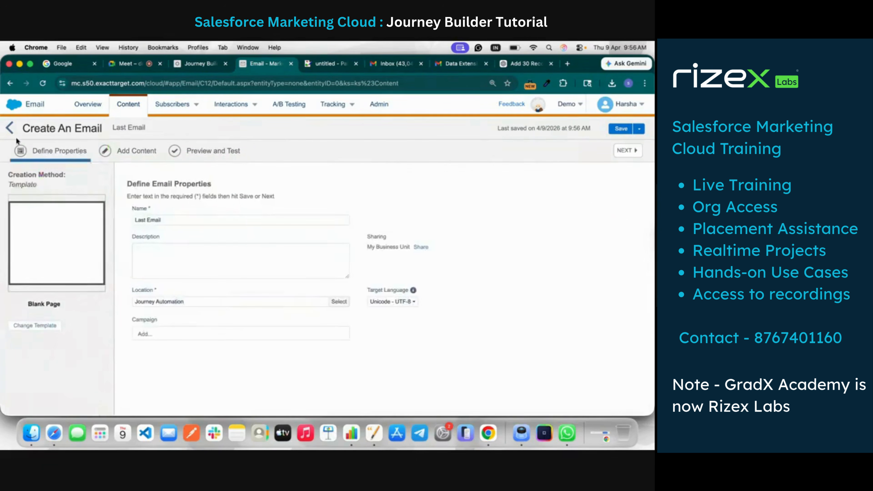
click(9, 128)
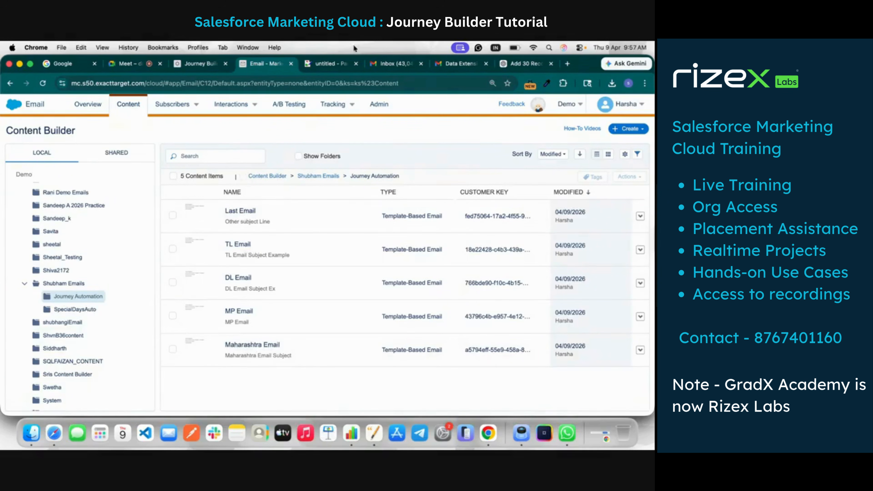
Switch to the journey canvas in Journey Builder and add an Email activity to the MP Students path
click(187, 65)
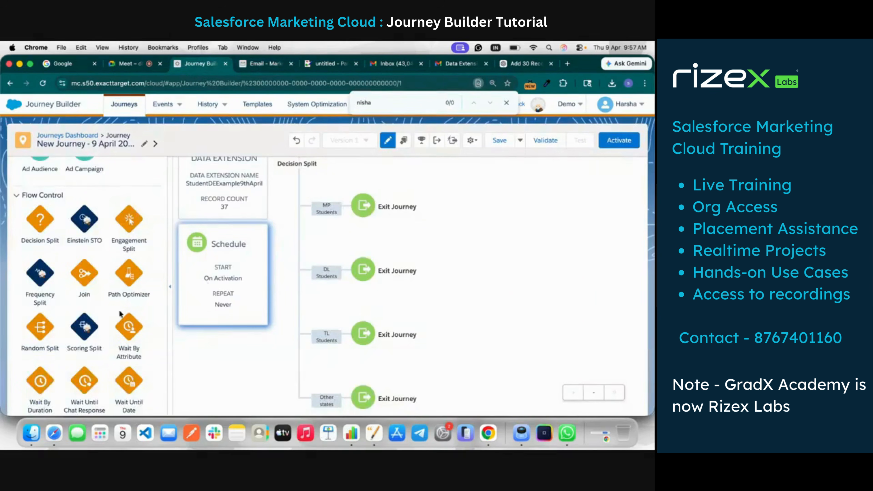
scroll(120, 313, down, 1)
scroll(120, 312, up, 10)
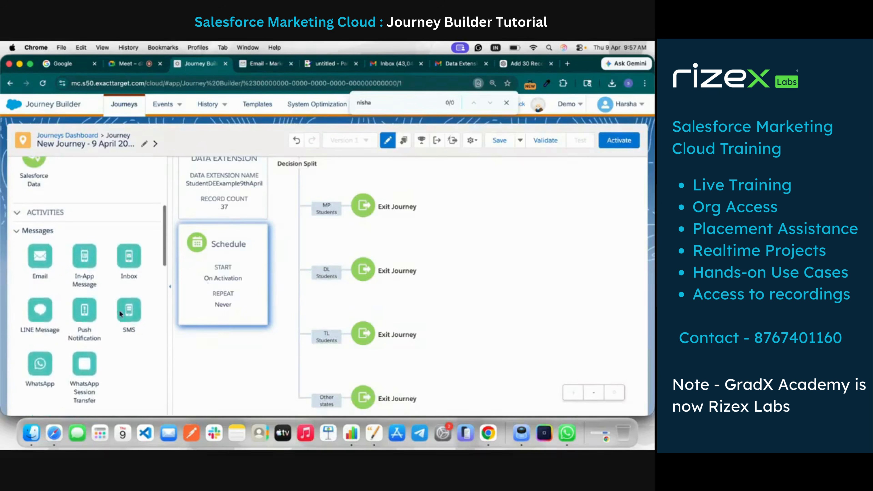
drag(40, 257, 332, 205)
scroll(360, 206, up, 2)
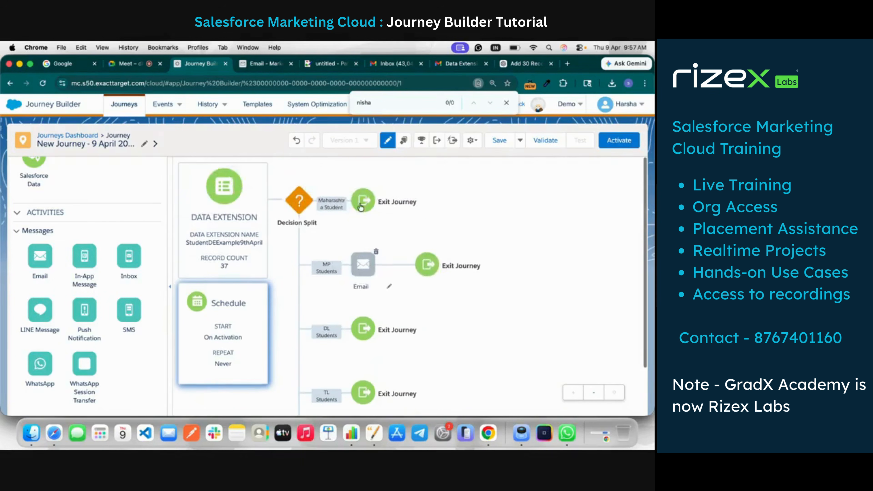
Choose MP Email as the message for the Email activity on the MP Students path
click(363, 269)
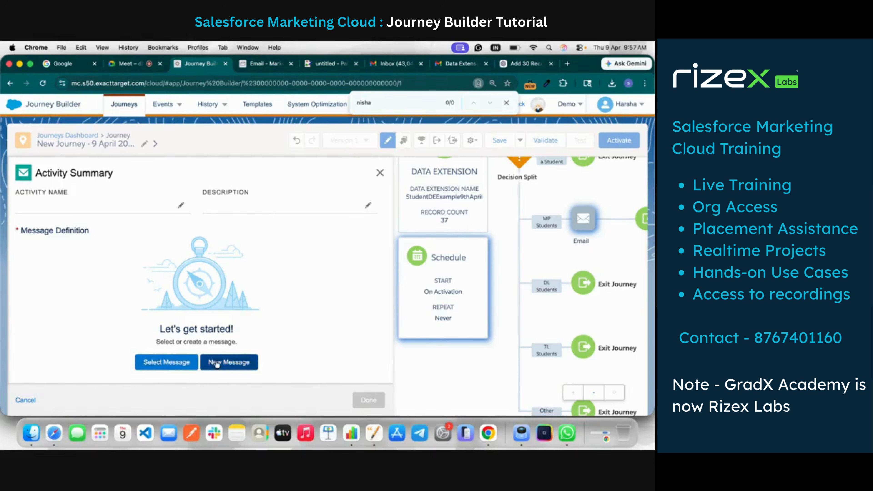
click(185, 361)
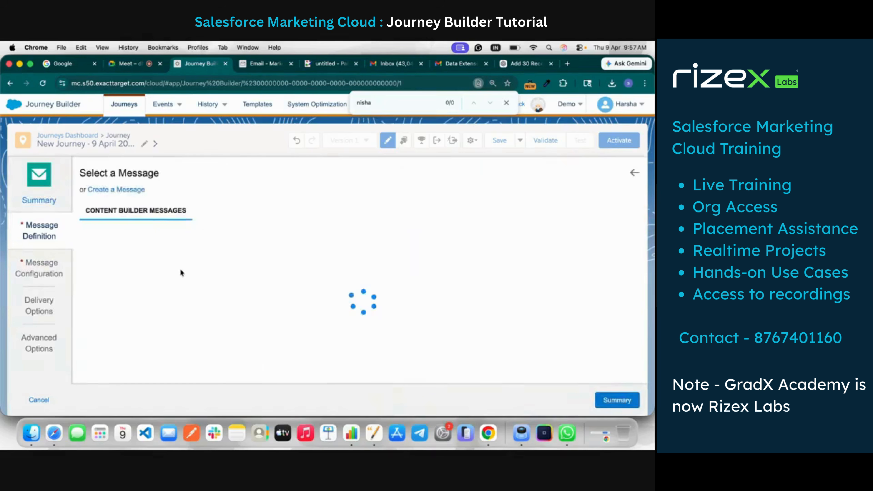
click(506, 103)
scroll(378, 311, down, 1)
scroll(379, 309, down, 2)
click(420, 305)
click(618, 400)
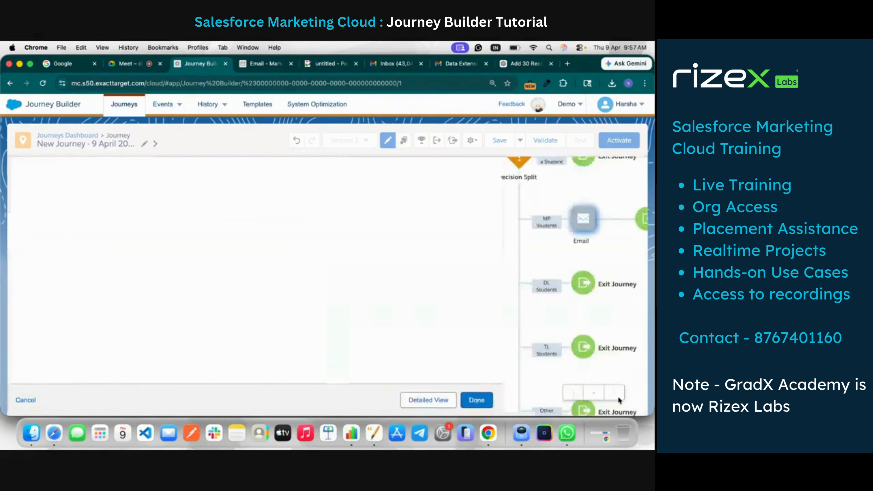
Review the message configuration, delivery options and advanced options of the MP Email activity
scroll(220, 331, down, 5)
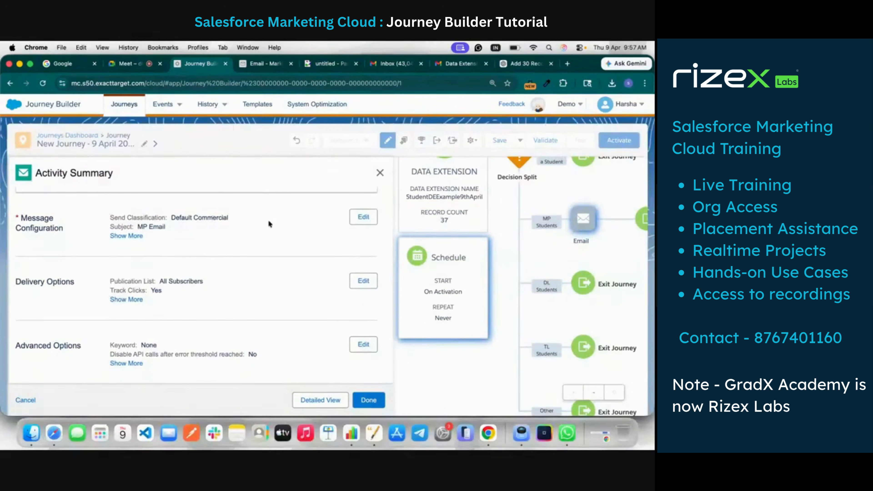
click(364, 217)
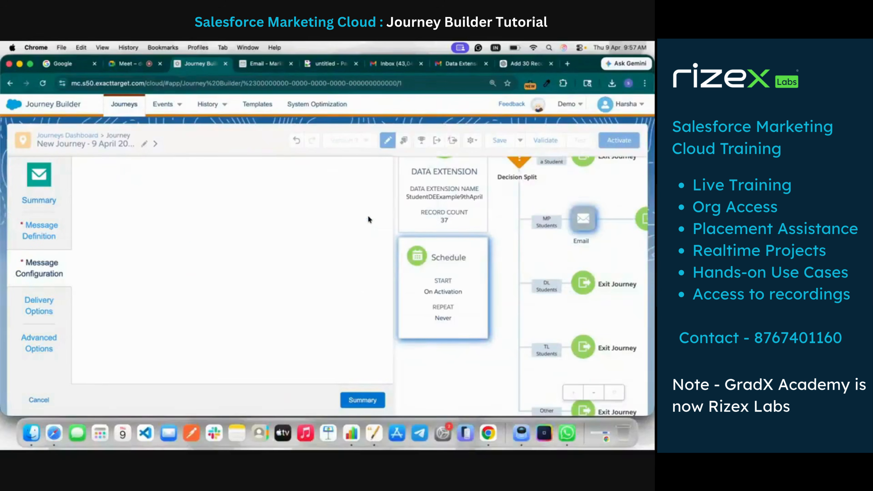
scroll(213, 274, down, 3)
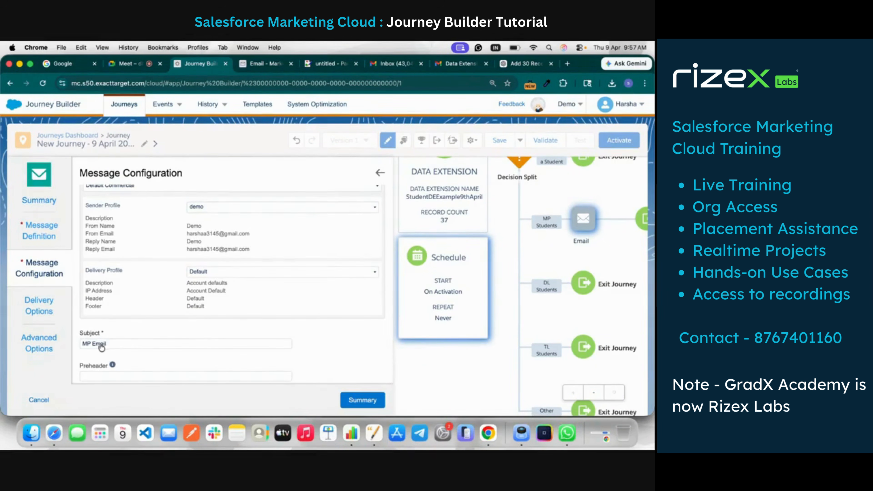
click(378, 407)
scroll(211, 328, down, 3)
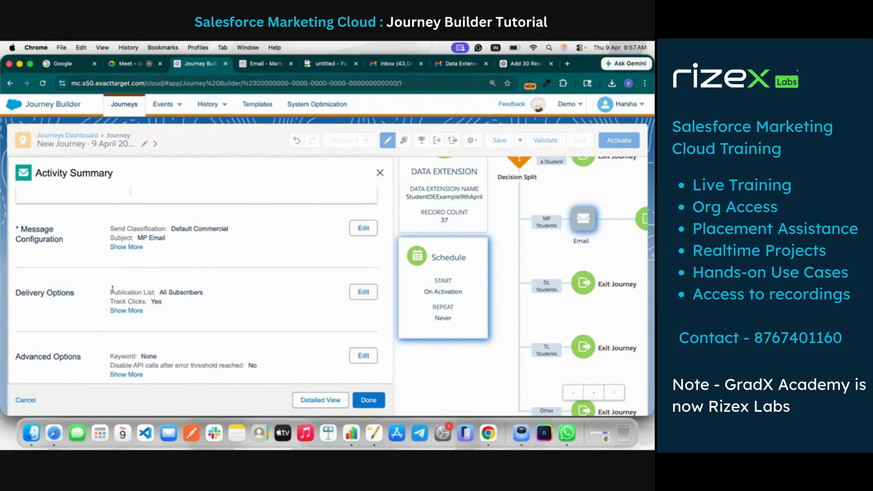
click(363, 292)
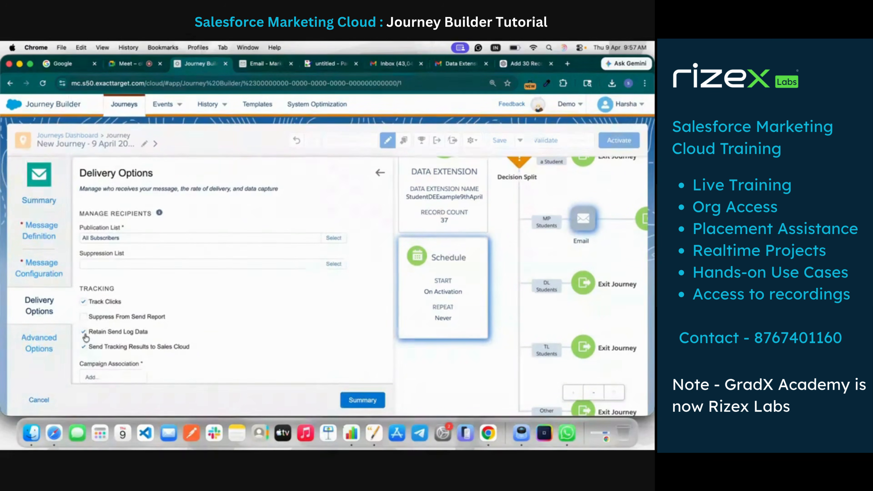
click(362, 400)
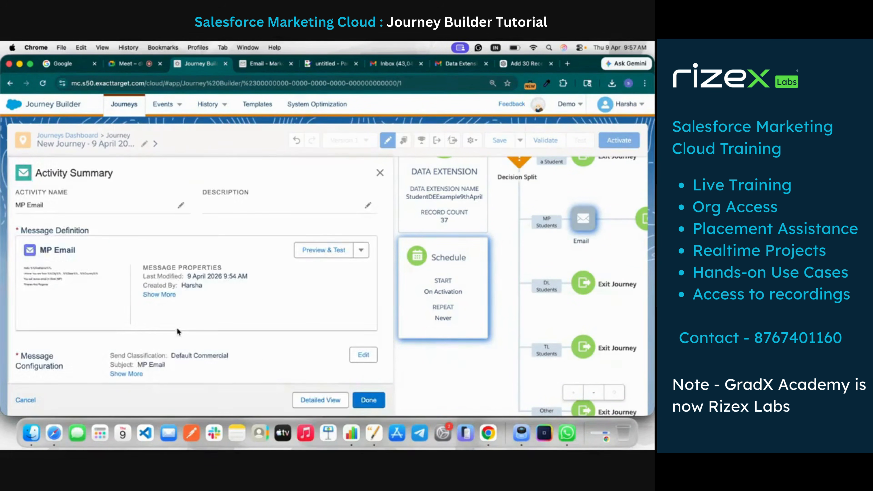
scroll(169, 343, down, 4)
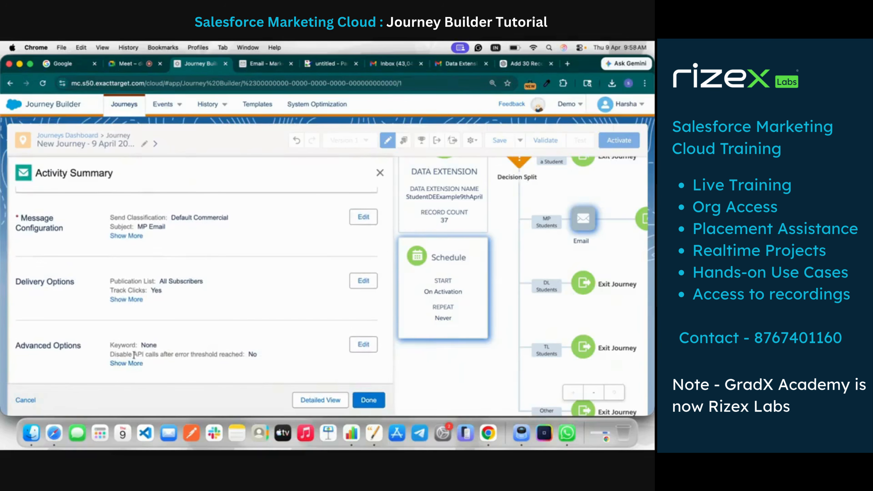
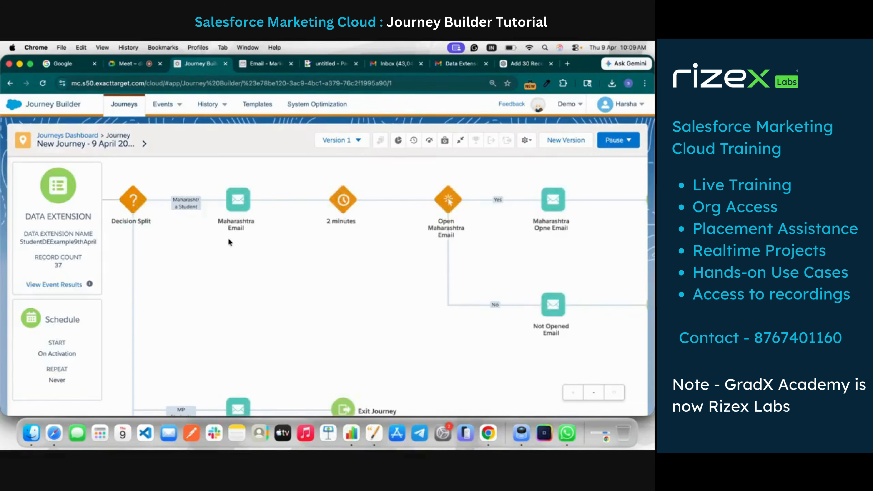
Review the journey's state paths and check its Journey Analytics overview, returning to the canvas
scroll(234, 242, down, 3)
scroll(229, 242, down, 5)
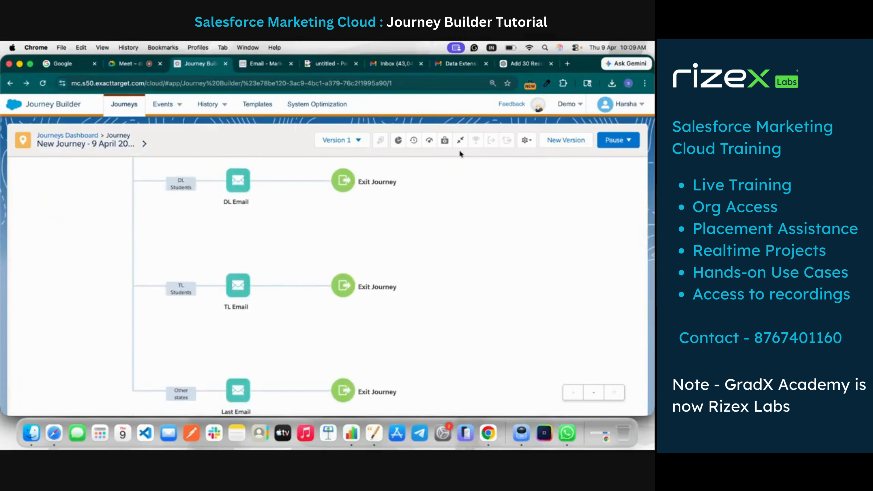
click(399, 140)
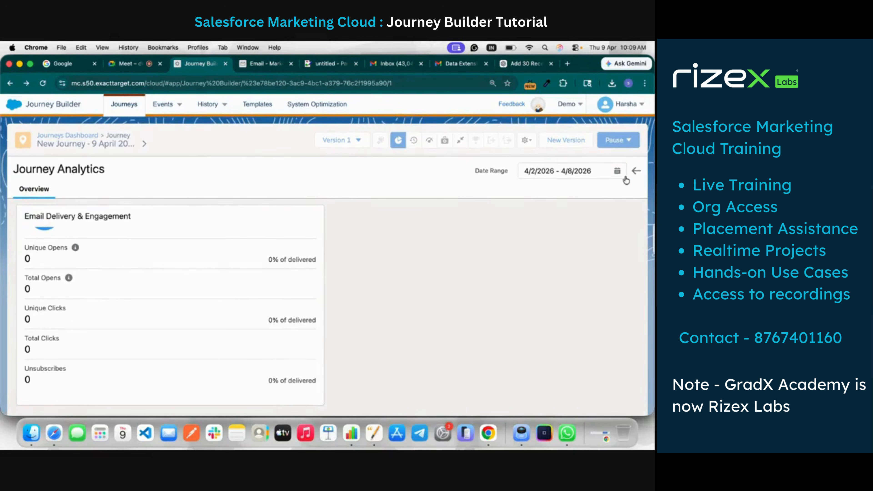
click(636, 171)
Review the journey paths again and check the summary of the StudentDEExample9thApril data extension entry source
scroll(227, 235, down, 1)
scroll(65, 255, down, 5)
scroll(61, 250, up, 4)
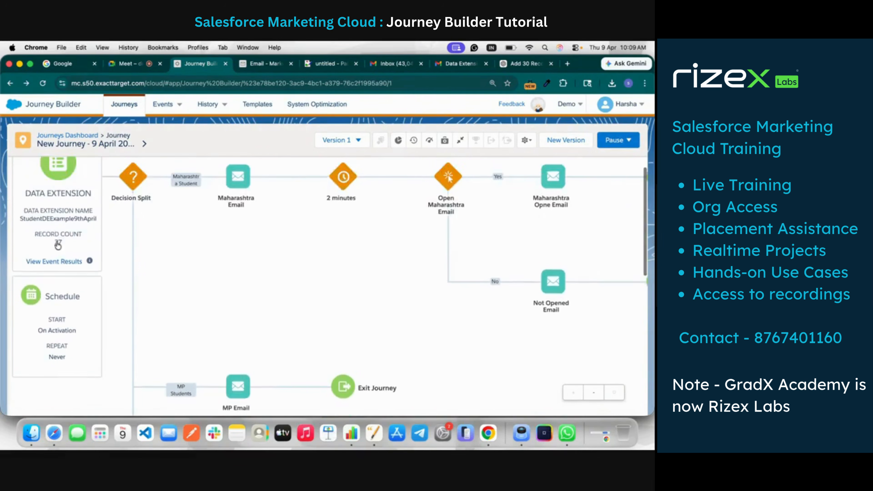
click(66, 259)
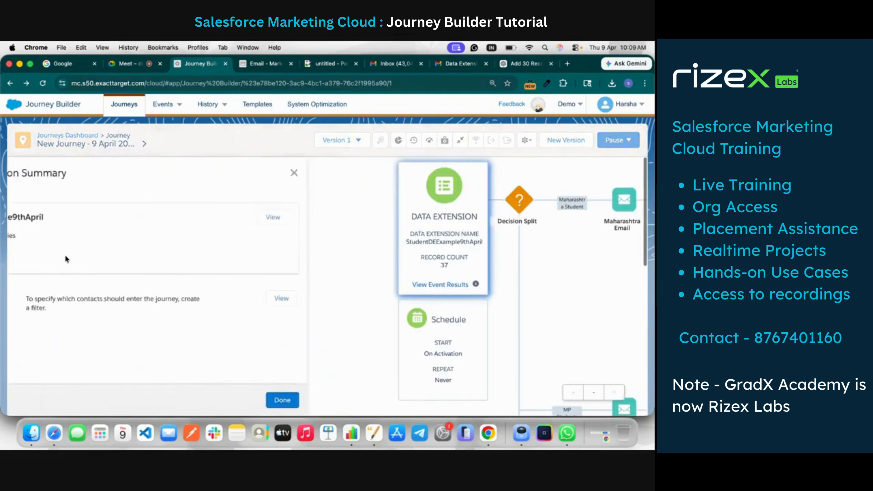
click(380, 173)
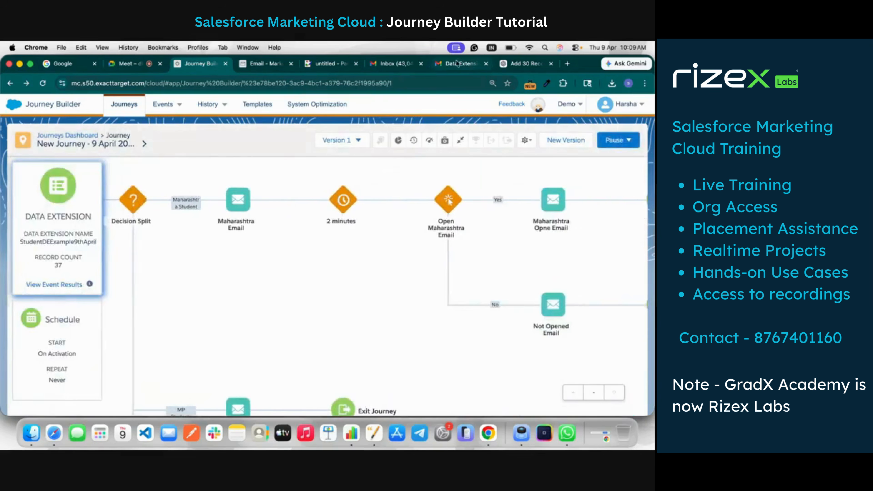
Switch to Gmail and read the MP Email message in the spam folder of the MP student's mailbox, checking the personalized first name
click(395, 64)
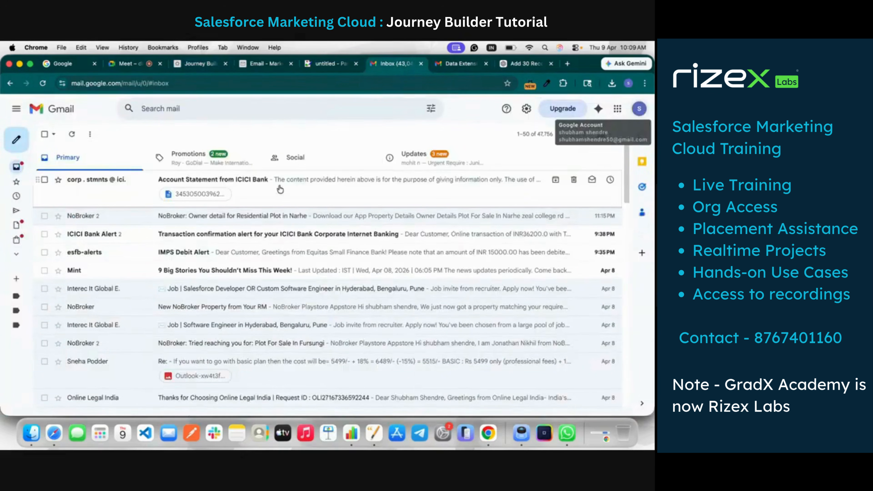
click(57, 254)
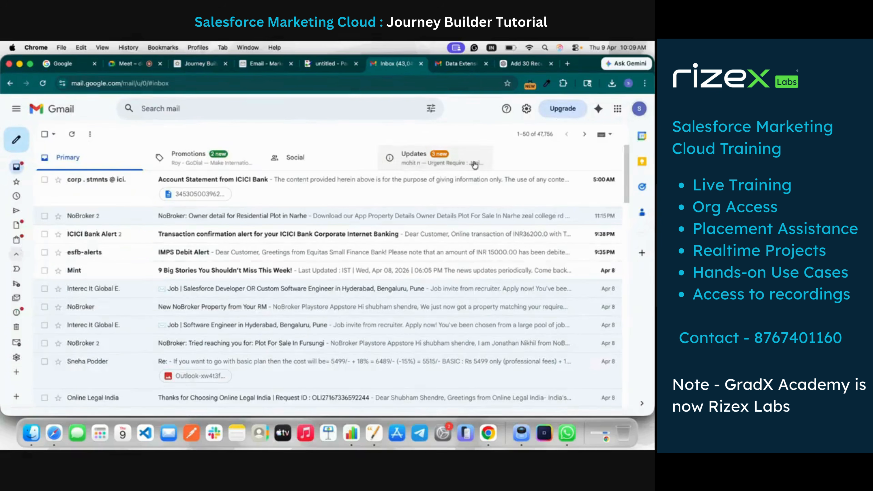
click(462, 64)
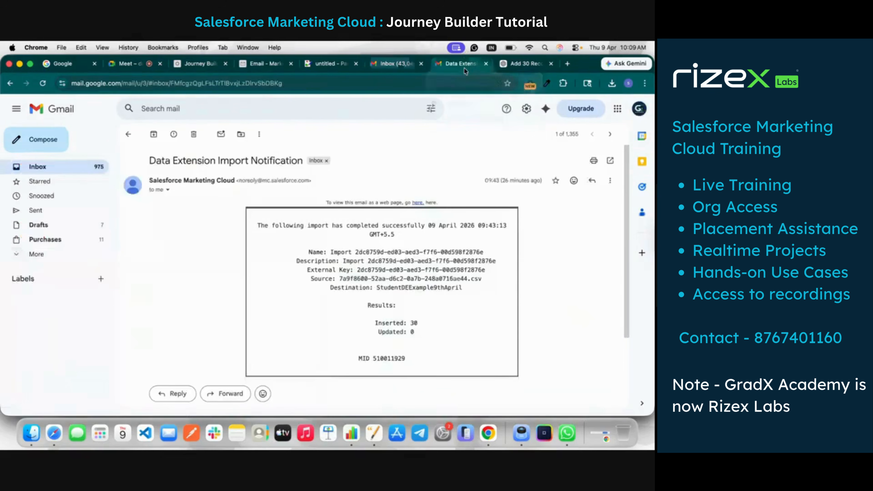
click(638, 108)
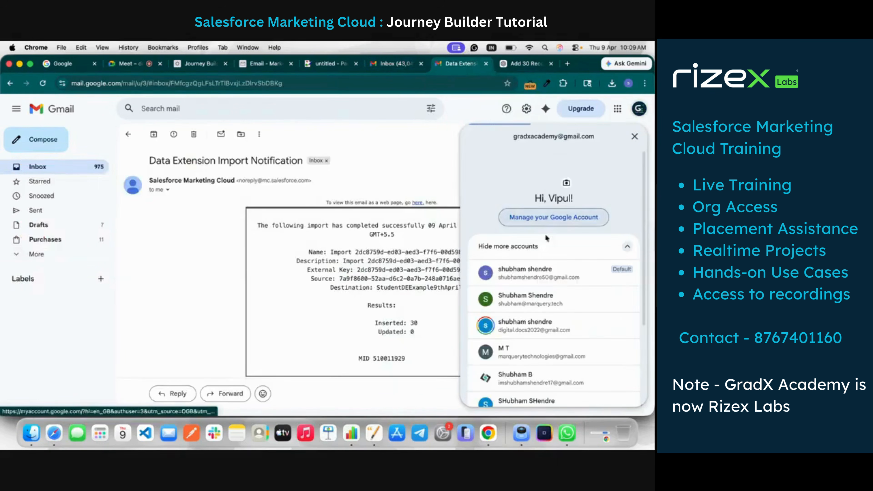
click(21, 254)
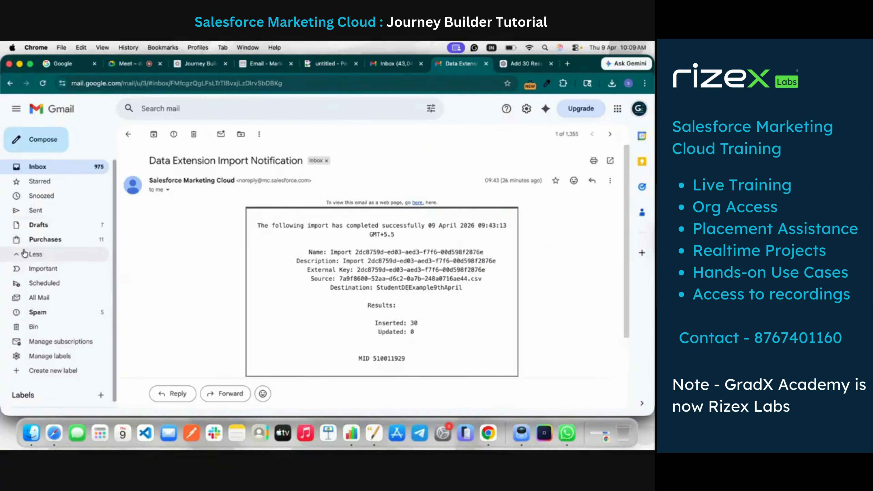
click(52, 313)
click(242, 205)
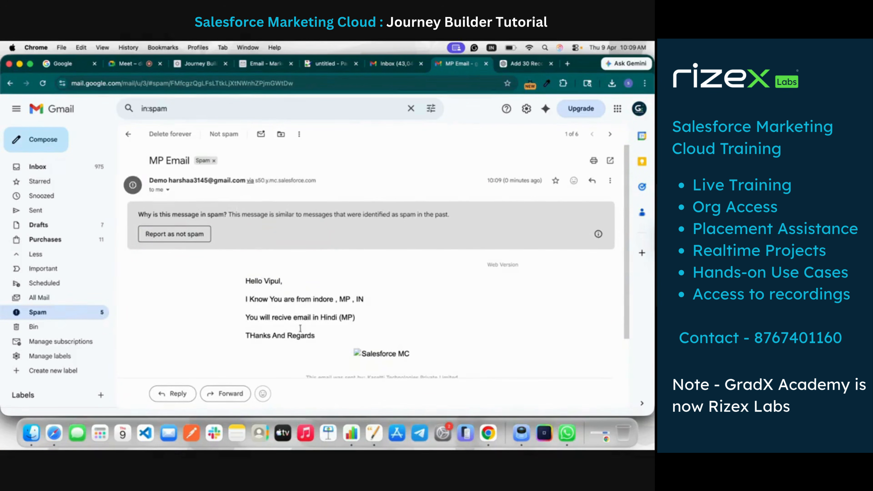
double_click(271, 281)
Switch back to Marketing Cloud and open the list of data extensions in Contact Builder
click(200, 64)
click(265, 63)
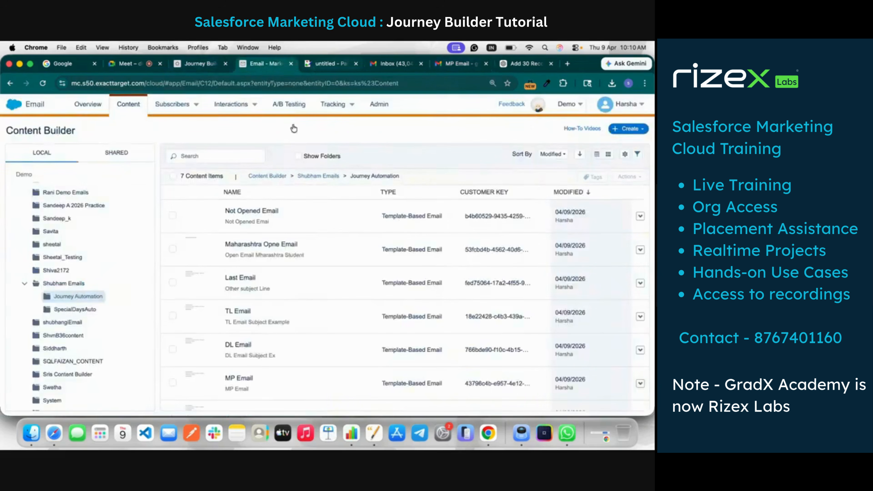
mouse_move(22, 107)
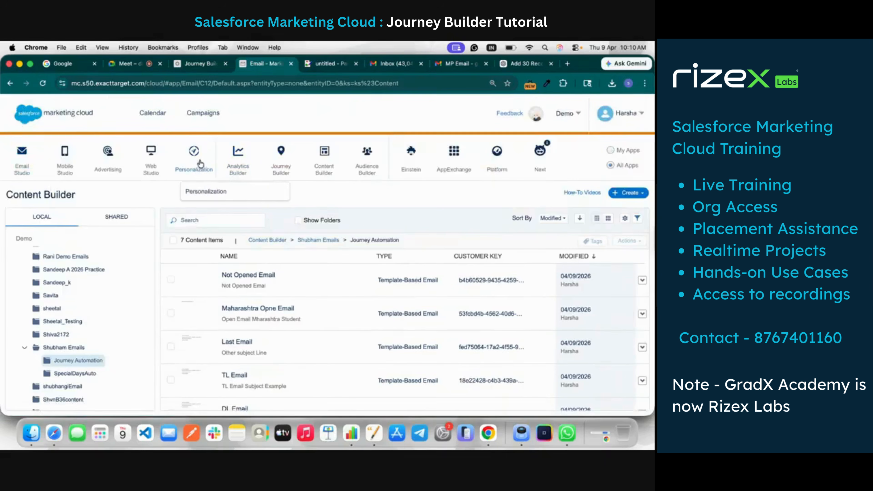
mouse_move(367, 171)
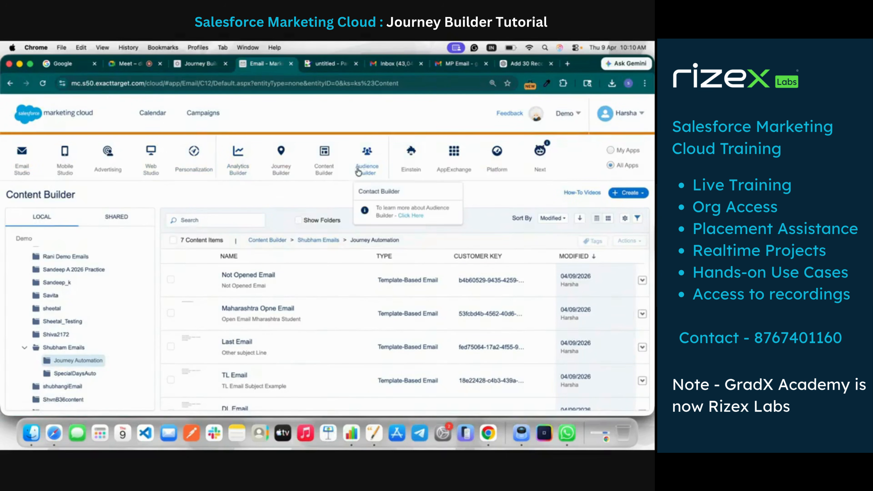
click(365, 194)
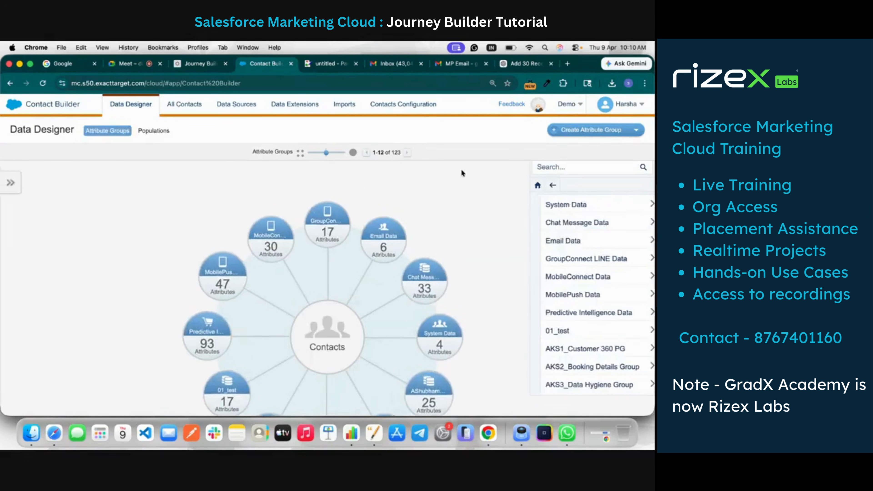
click(292, 103)
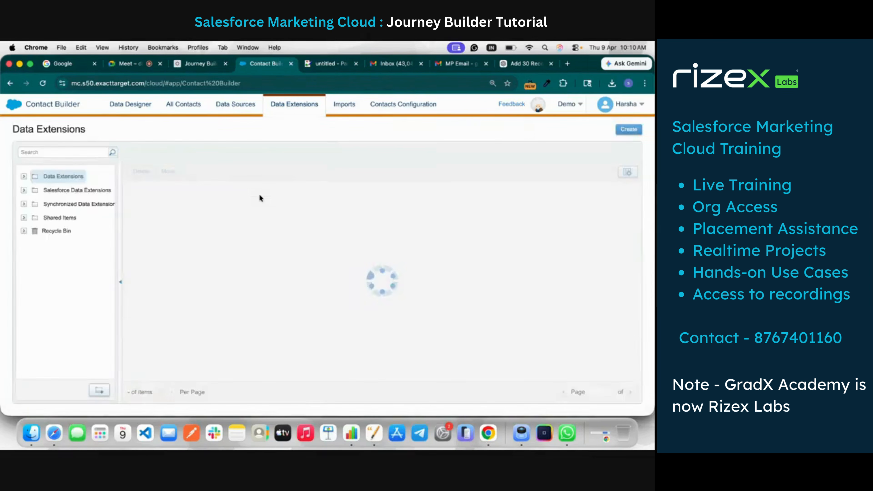
Find the folder holding the StudentDEExample9thApril data extension and display that data extension's records
click(22, 176)
scroll(61, 305, down, 5)
key(super+f)
text(nishan)
click(64, 313)
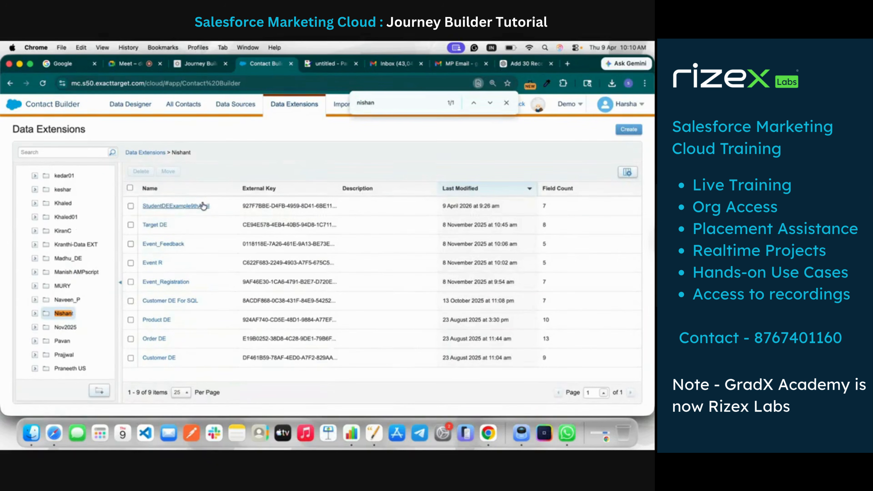
click(207, 206)
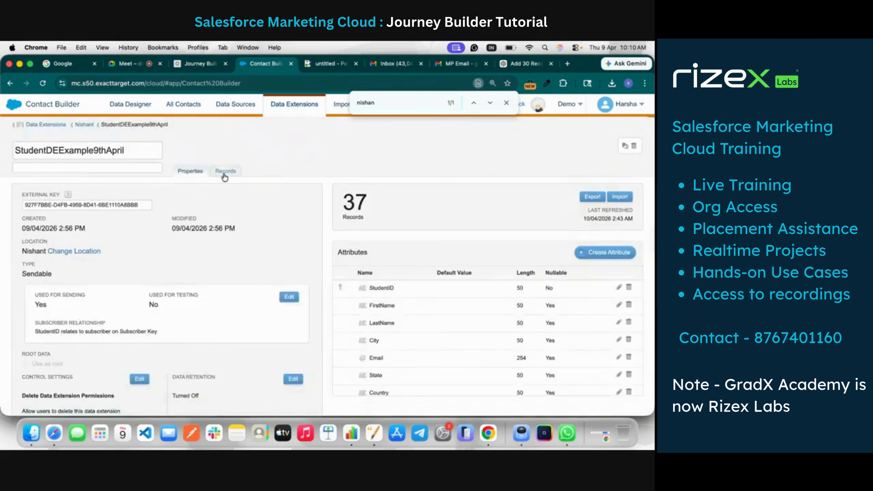
click(224, 173)
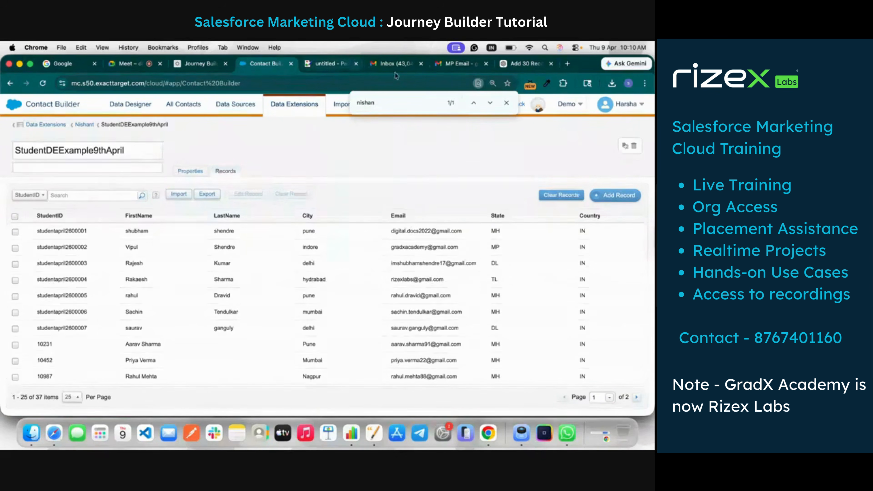
Open the TL student's Gmail account, check the student records for the matching address, and choose QR code scanning to verify the sign-in
click(457, 65)
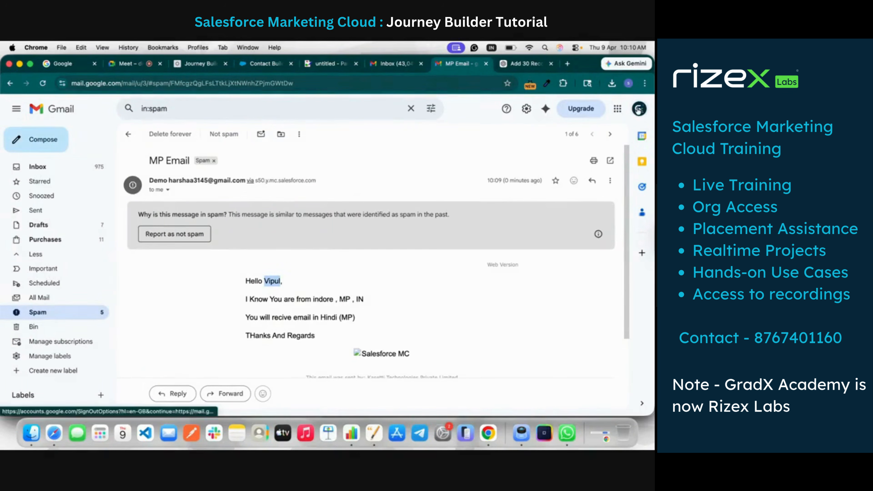
click(639, 108)
click(555, 366)
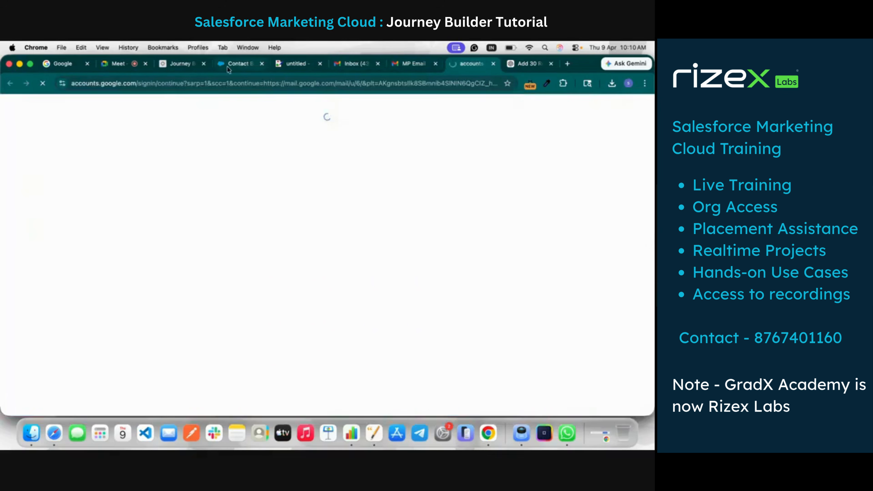
click(229, 67)
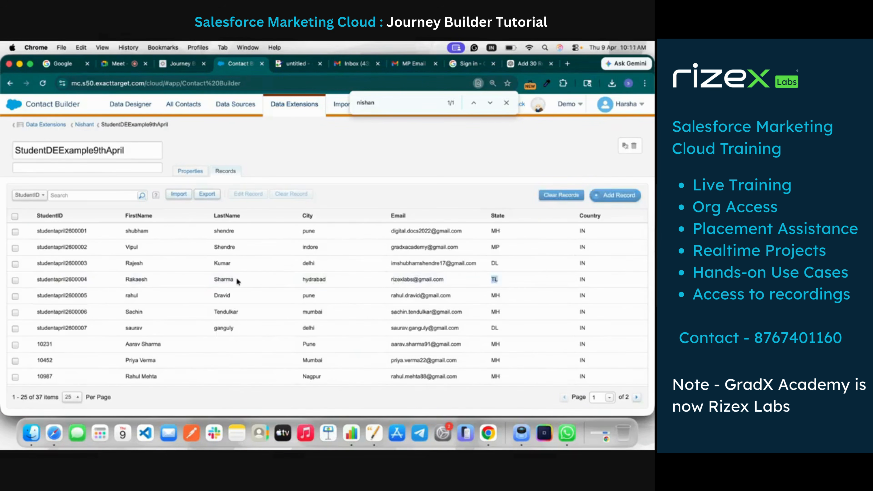
click(407, 64)
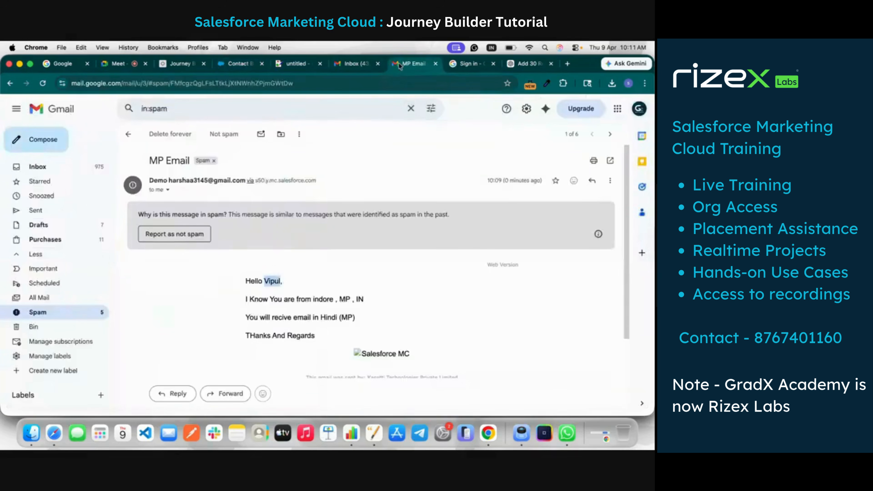
click(350, 66)
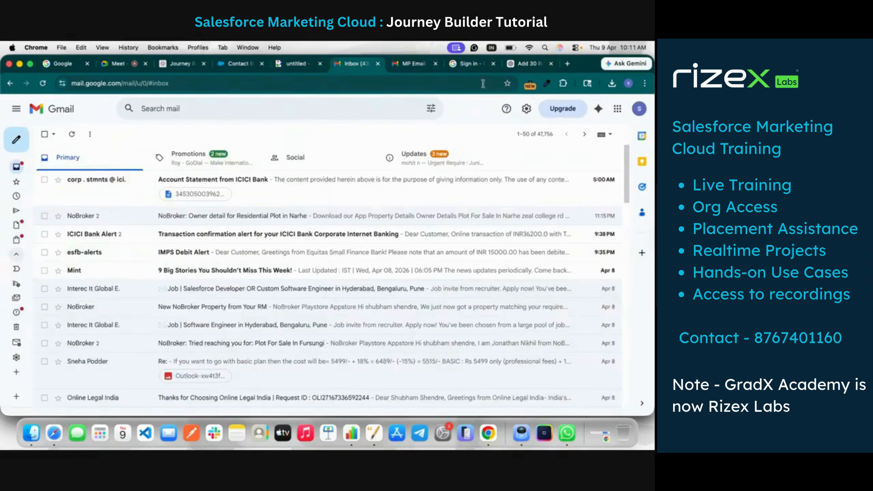
click(470, 64)
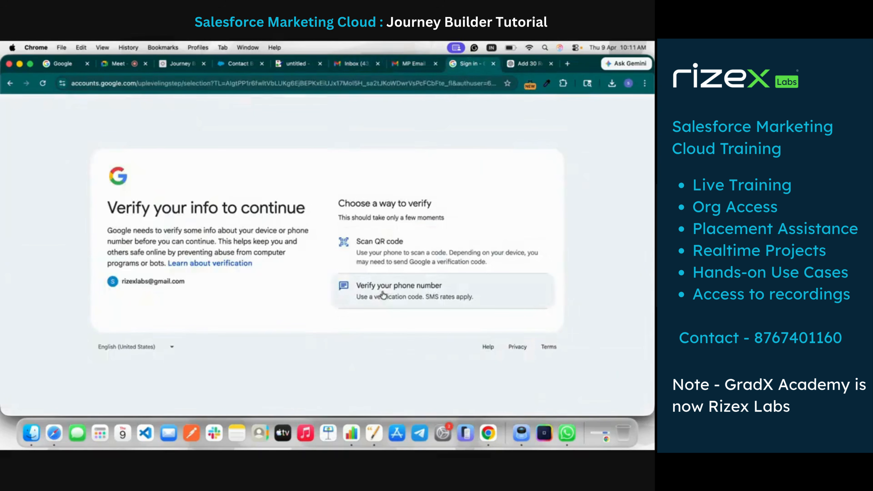
click(398, 253)
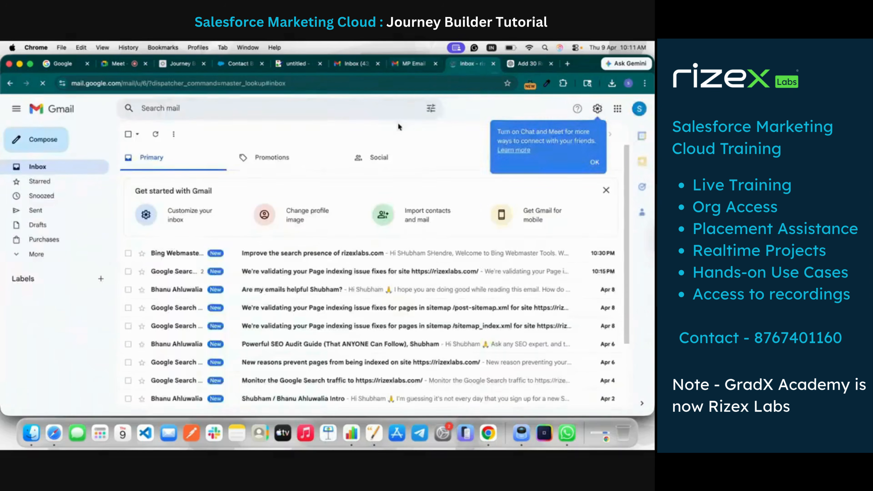
Open the TL Email Subject Example message from the spam folder of the TL student's mailbox
click(44, 253)
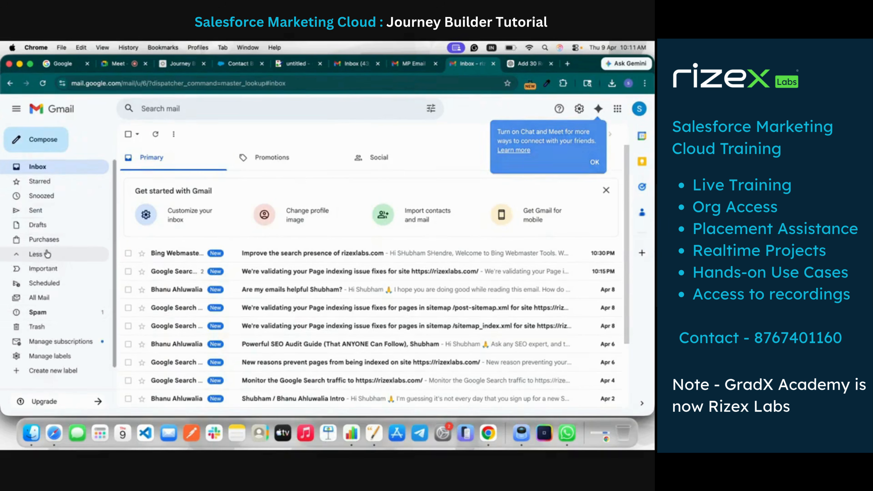
click(65, 316)
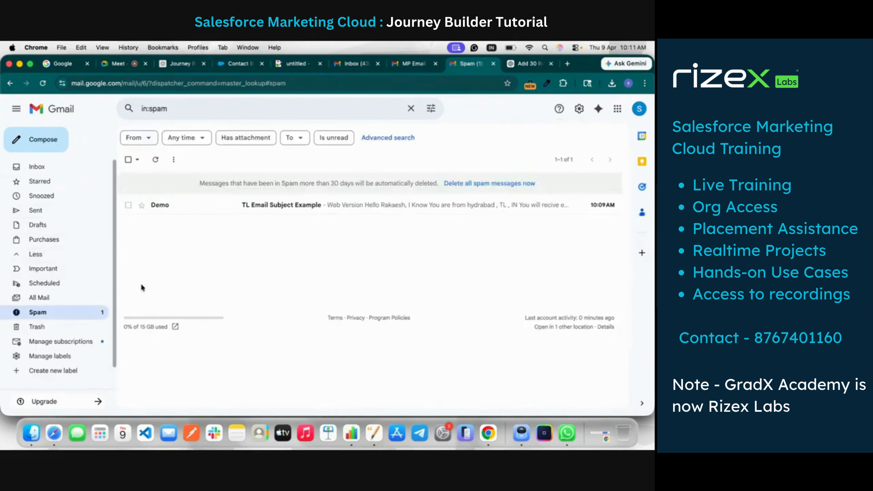
click(244, 206)
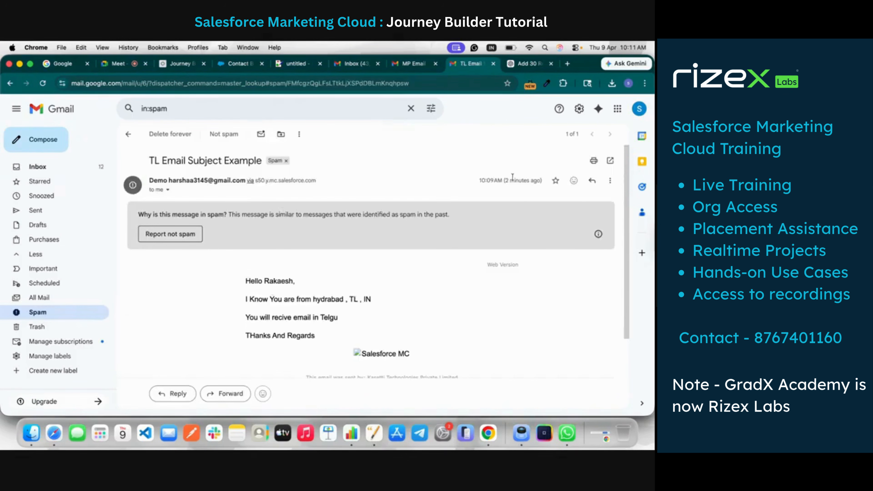
Return to the StudentDEExample9thApril records in Contact Builder and check the state of the first student
click(352, 65)
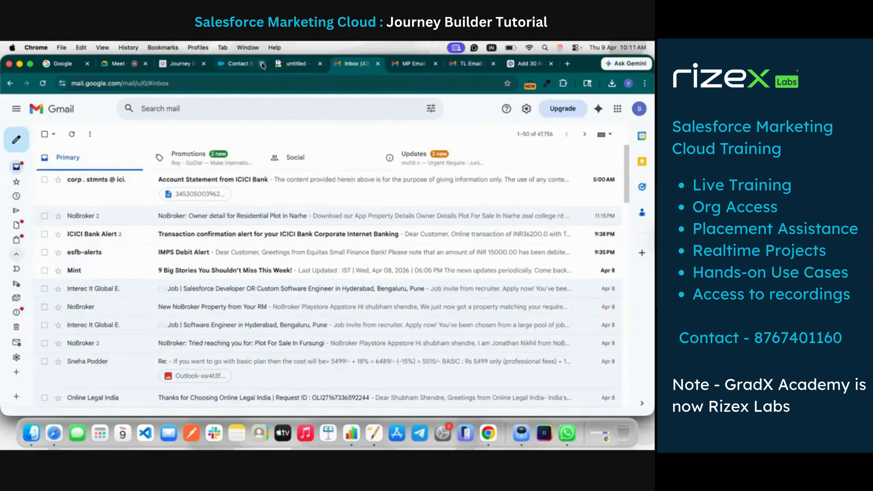
click(226, 65)
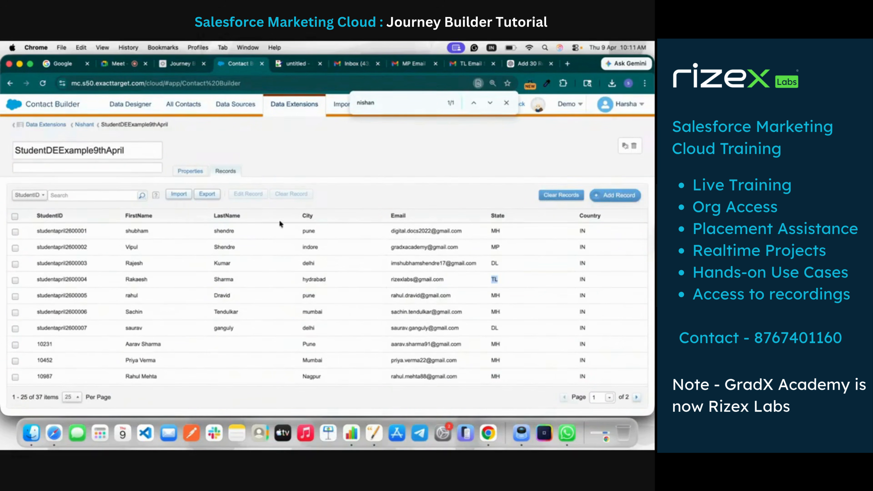
double_click(495, 231)
Switch to the MH student's Gmail account and display its spam folder
click(478, 65)
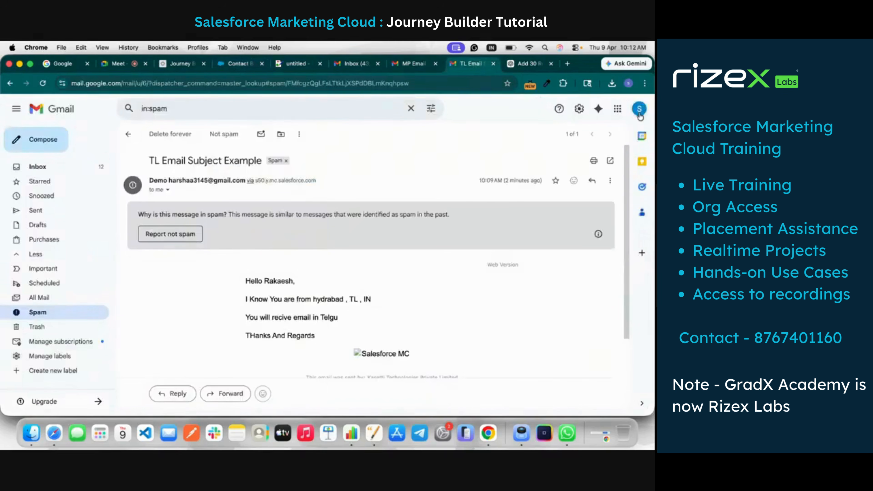
click(639, 109)
click(554, 327)
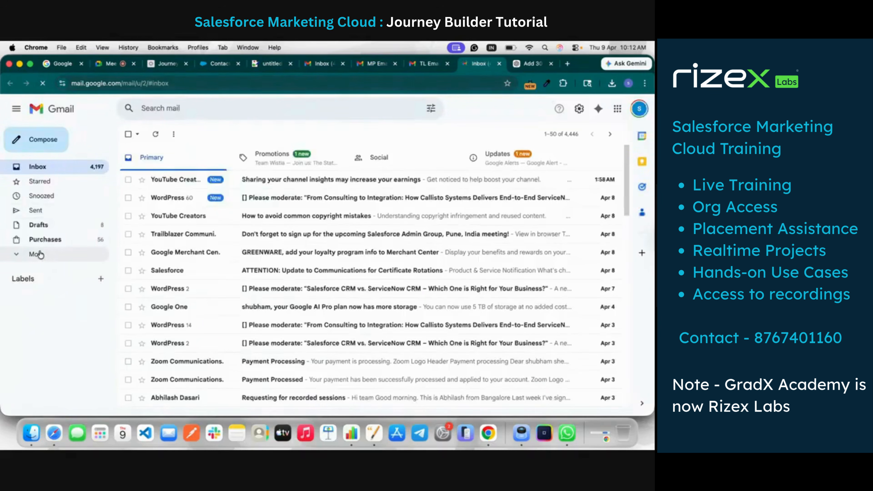
click(39, 254)
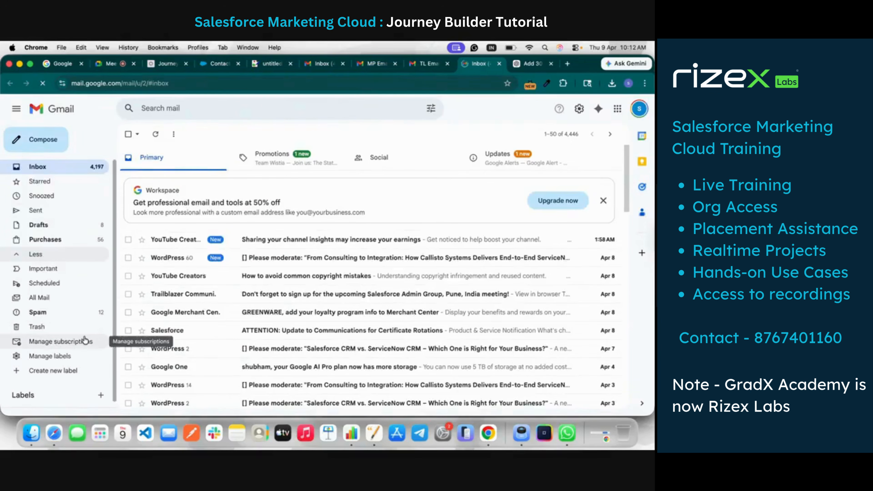
click(76, 314)
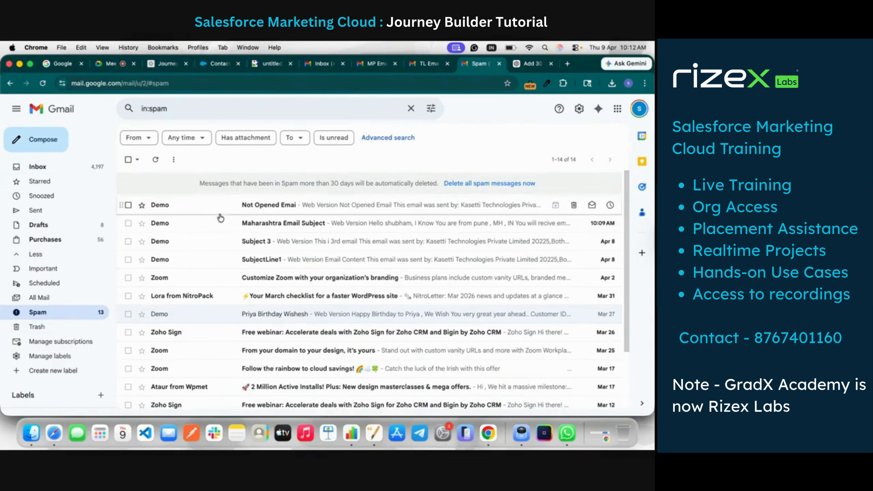
Read the Maharashtra Email Subject message and the Not Opened Emai message in the MH student's spam folder
click(223, 226)
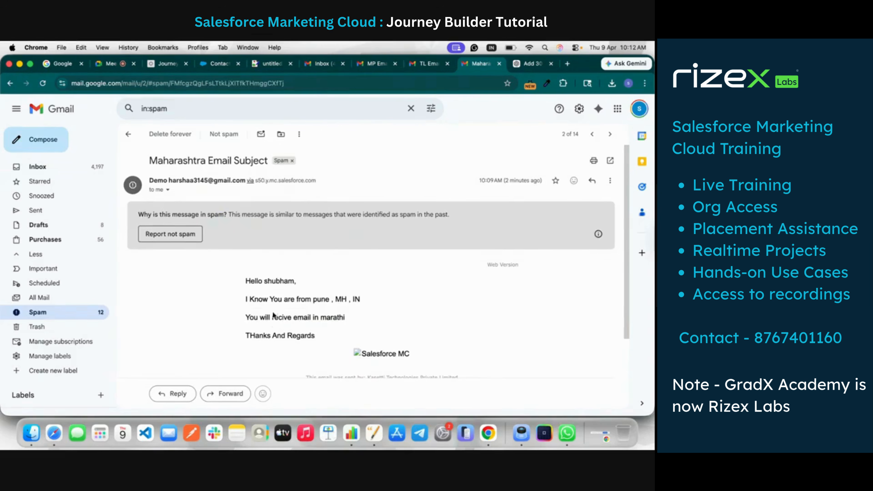
click(128, 133)
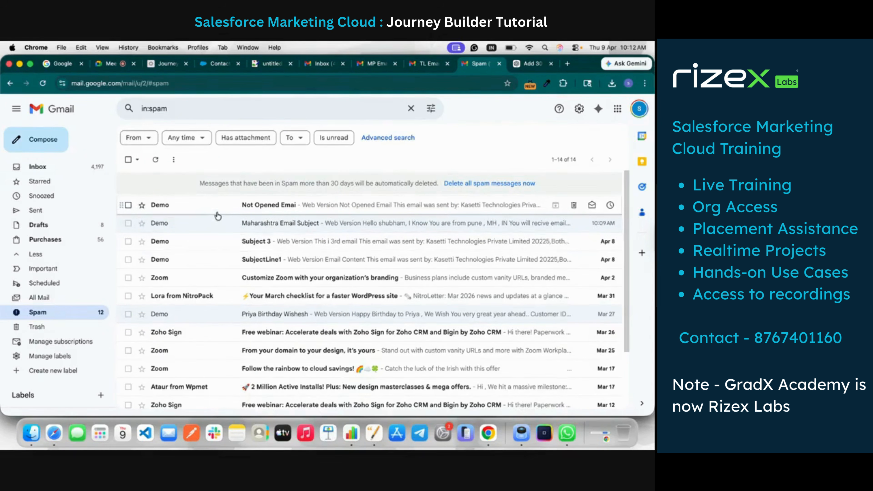
click(224, 206)
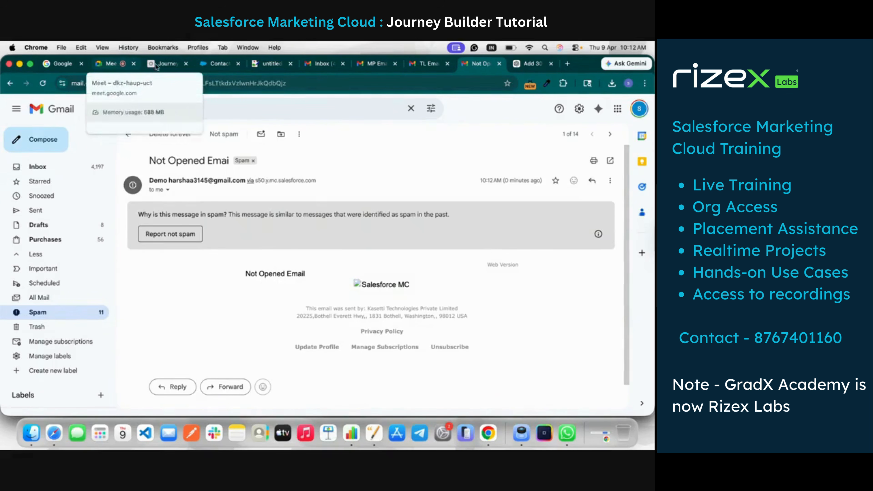
Switch to the Google Meet call and look through its list of contributors
click(110, 64)
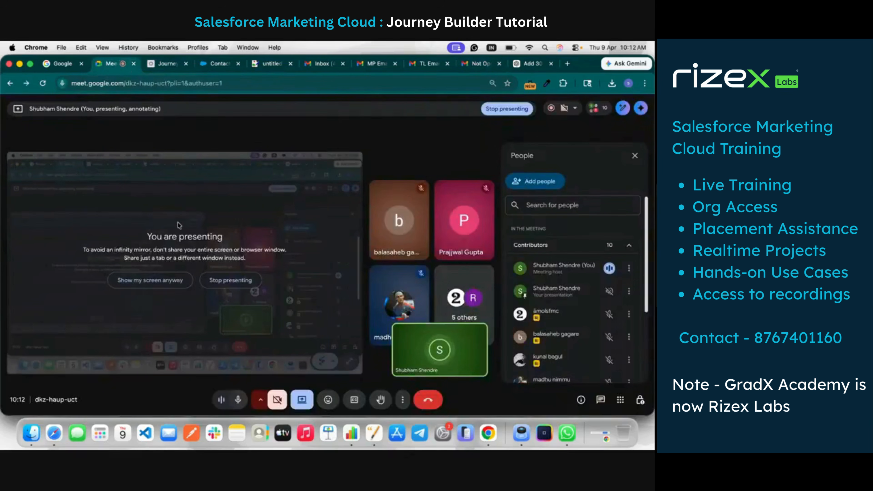
scroll(544, 360, down, 5)
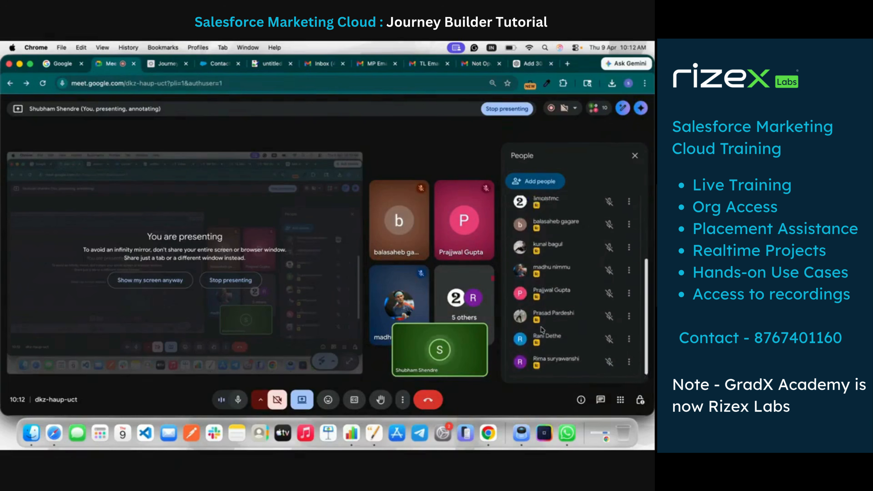
Return to the 9 April journey in Journey Builder and review its Health details, including journey counts and alerts
click(221, 68)
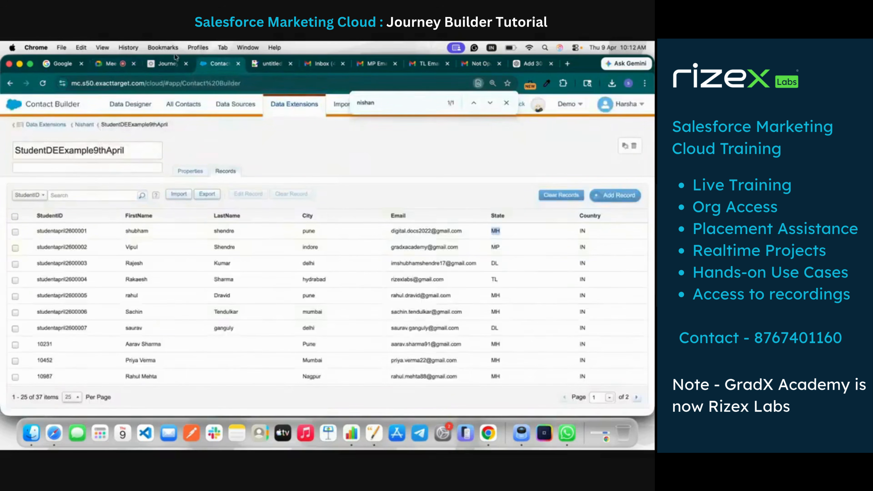
click(168, 63)
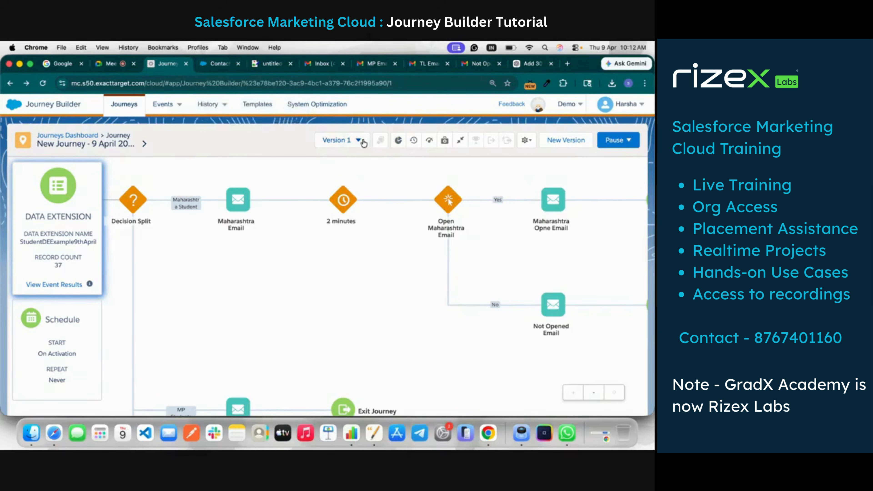
click(446, 142)
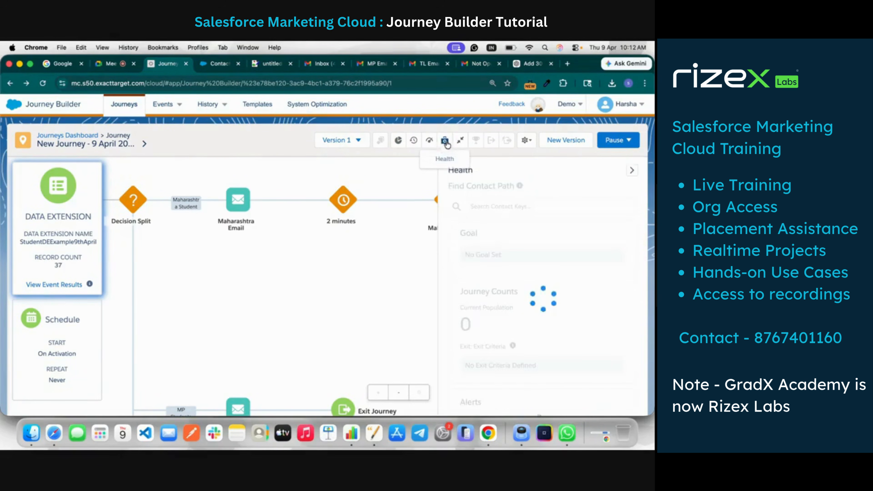
scroll(526, 245, down, 3)
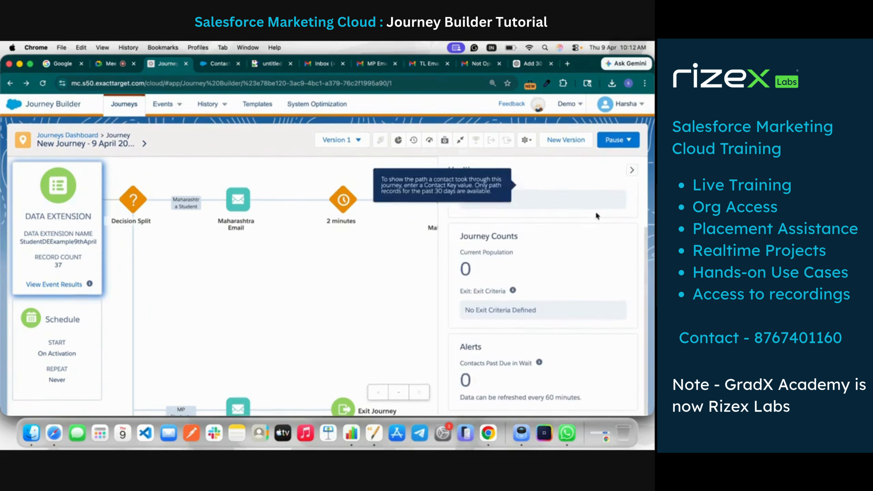
click(635, 170)
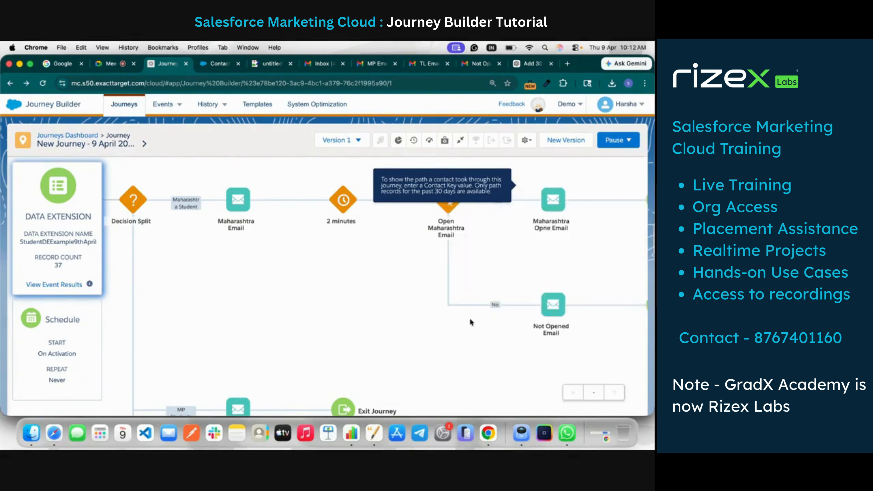
scroll(450, 248, down, 5)
scroll(449, 243, up, 10)
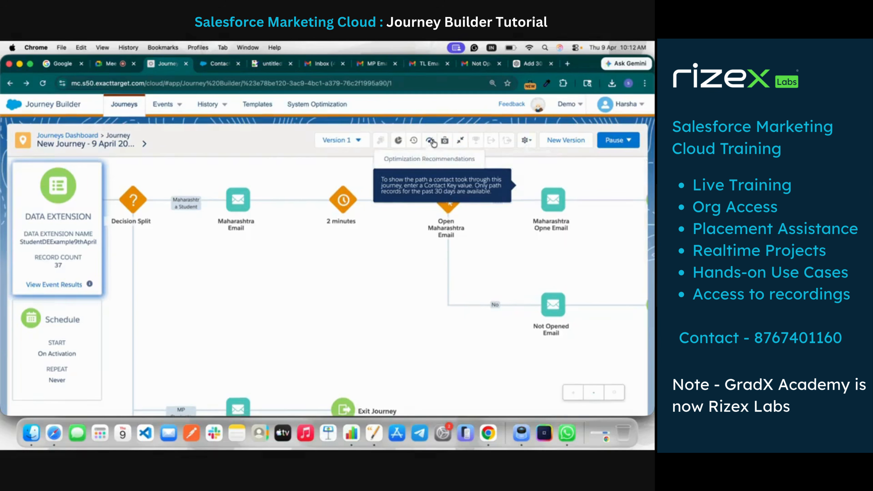
Open the Journey History and examine the success rate, contacts processed and activity records for the last 24 hours
click(414, 141)
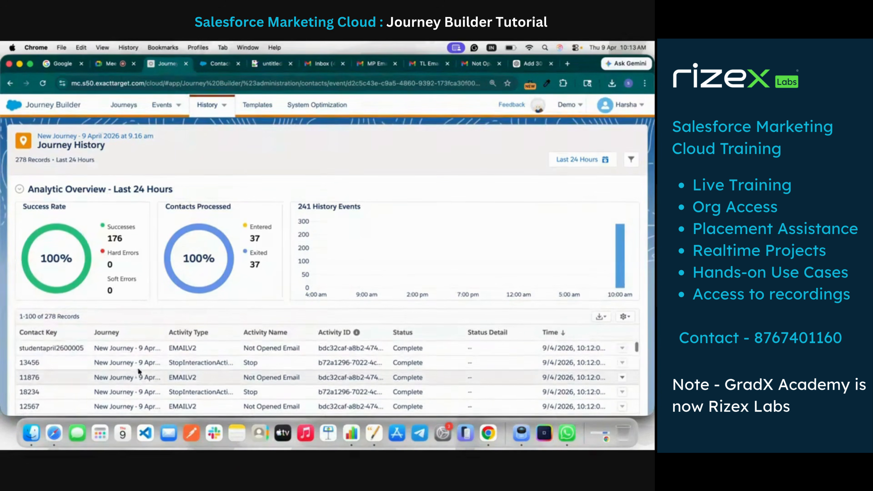
scroll(149, 386, down, 4)
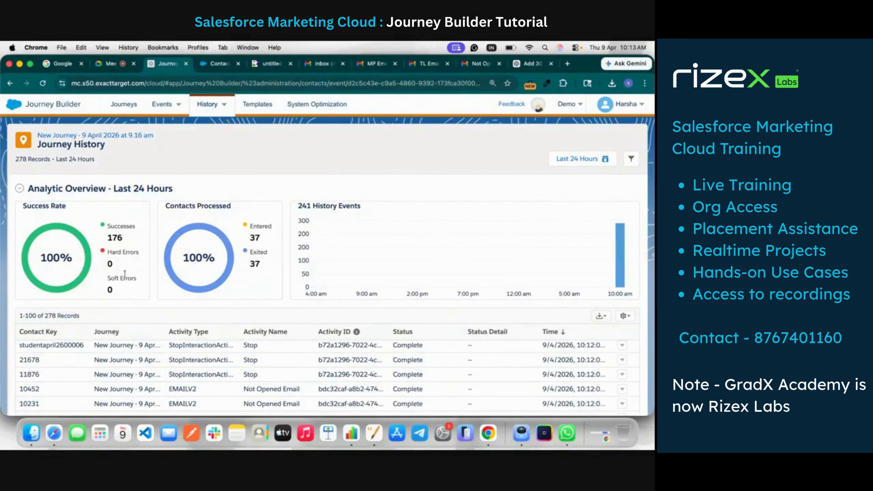
double_click(114, 235)
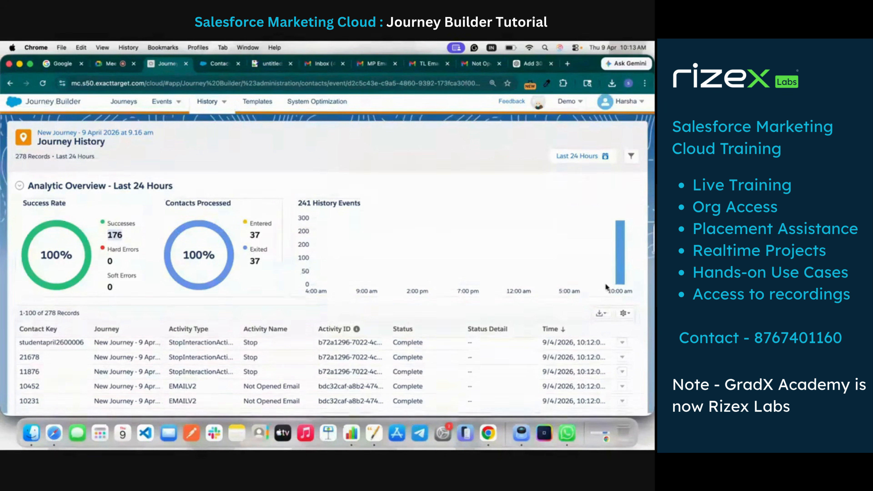
scroll(596, 358, down, 5)
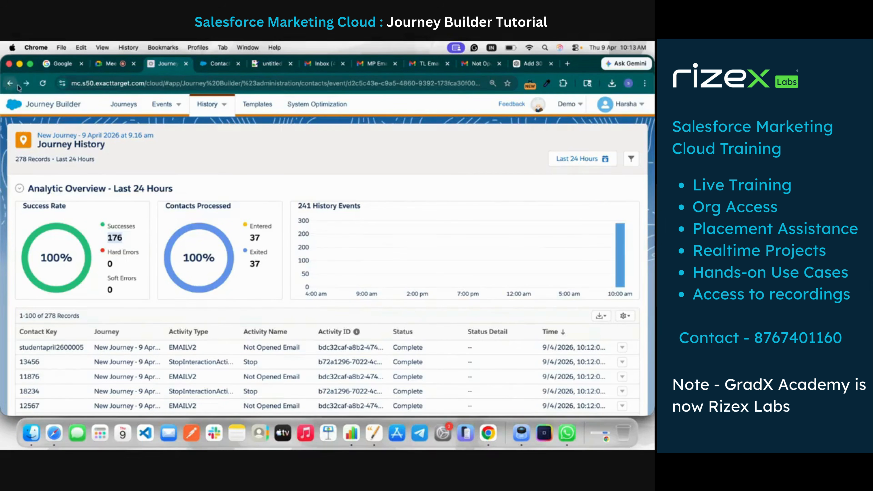
Return to the journey canvas and examine the contact counts on the Maharashtra, MP, DL, TL and other states paths
click(67, 135)
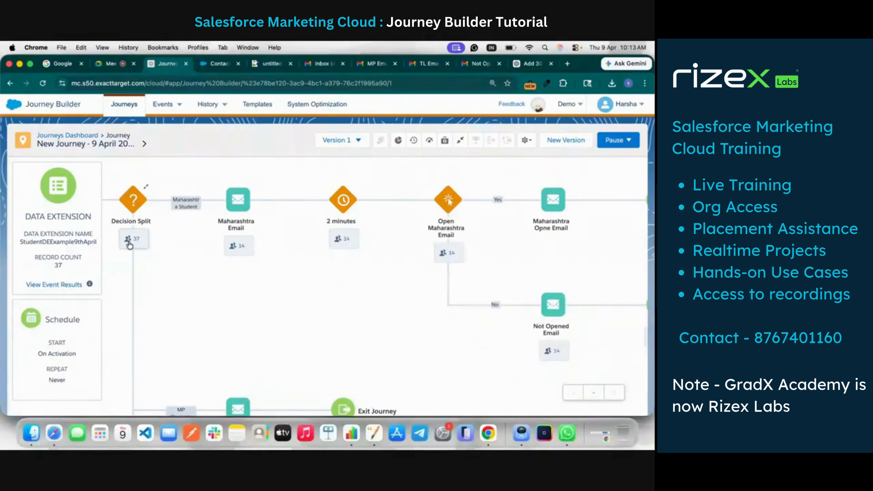
scroll(132, 240, down, 2)
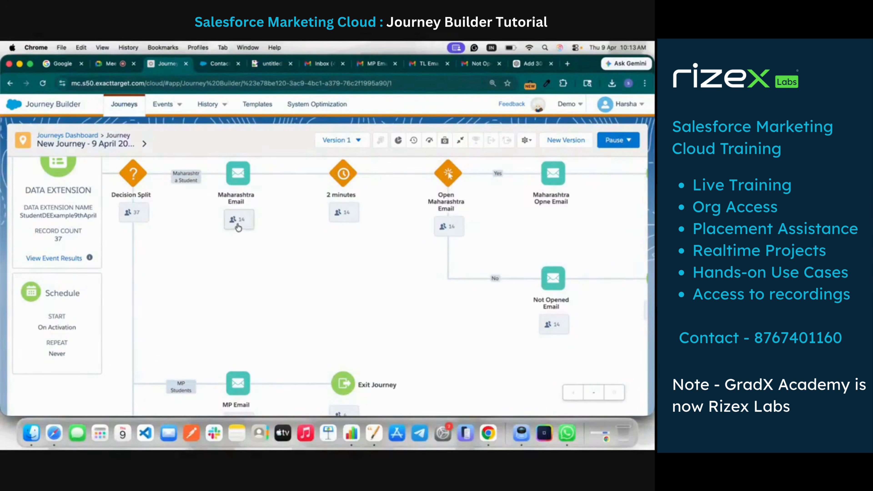
scroll(240, 224, down, 4)
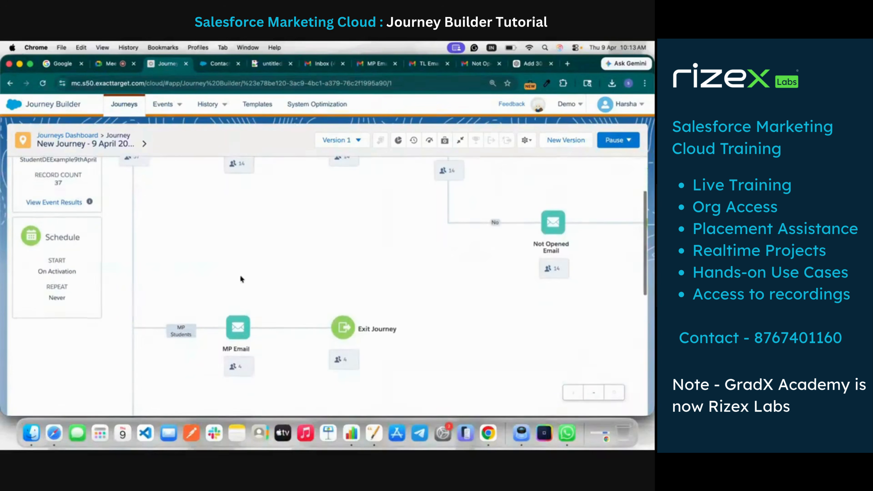
scroll(239, 372, down, 8)
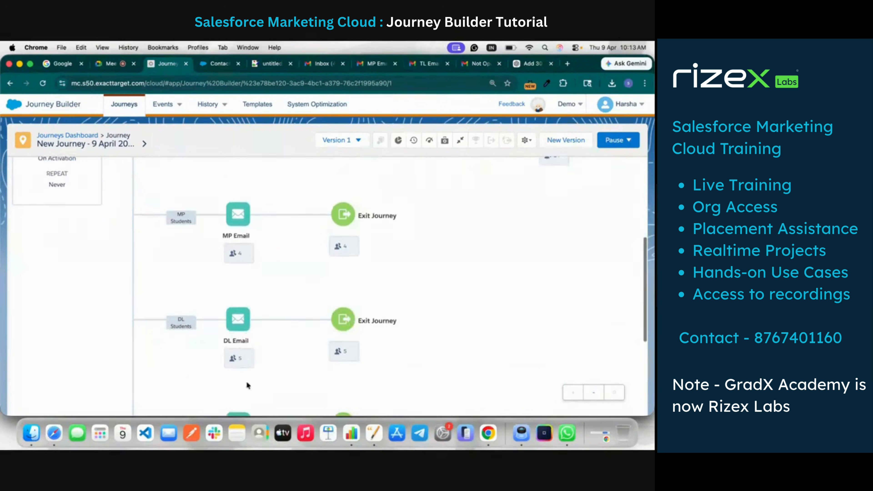
scroll(233, 362, down, 10)
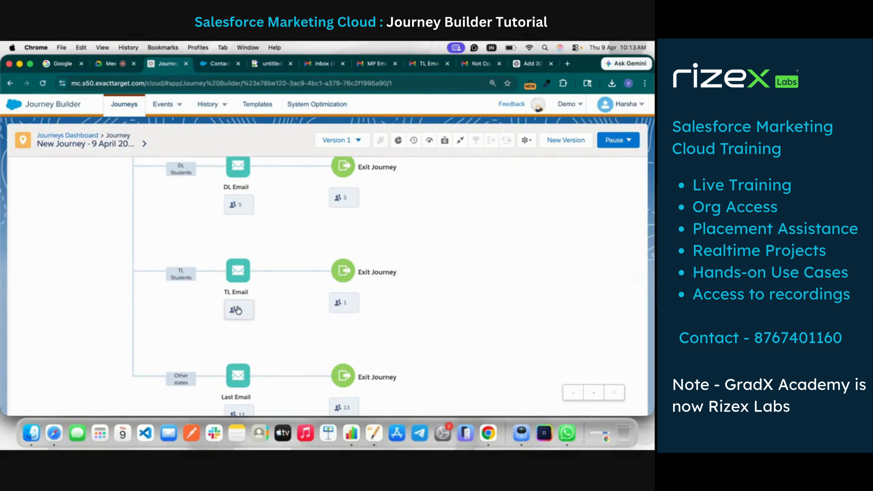
scroll(239, 312, down, 1)
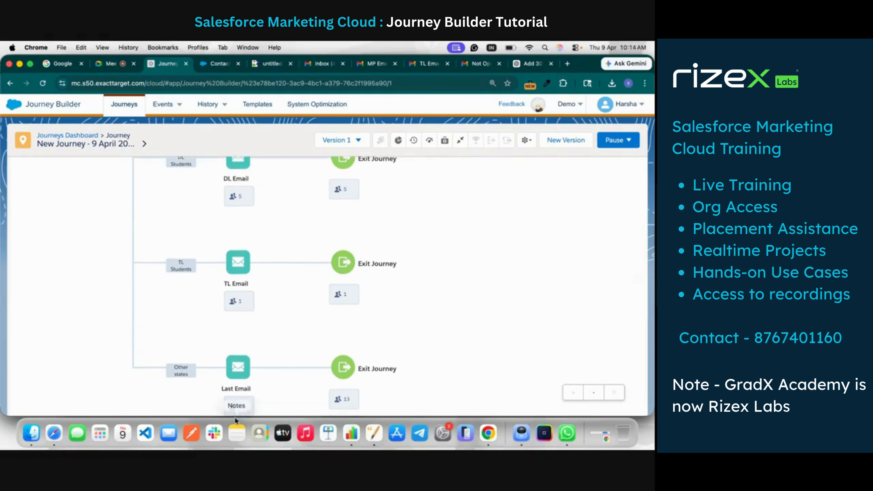